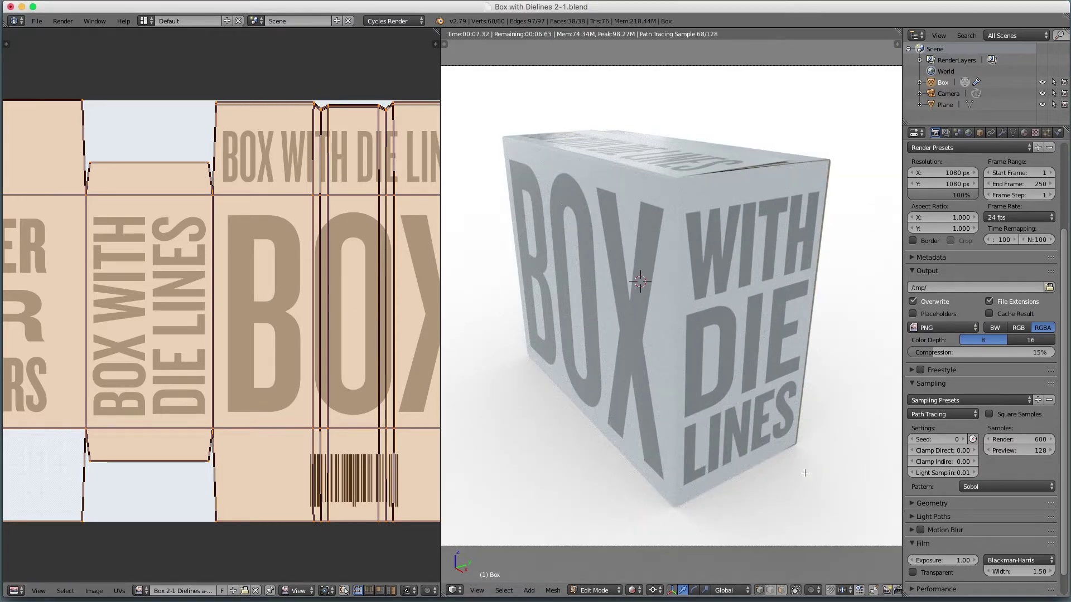
- Examine the finished die-line box from several sides in the maximized 3D view, first in rendered and again in solid shading
key(ctrl+space)
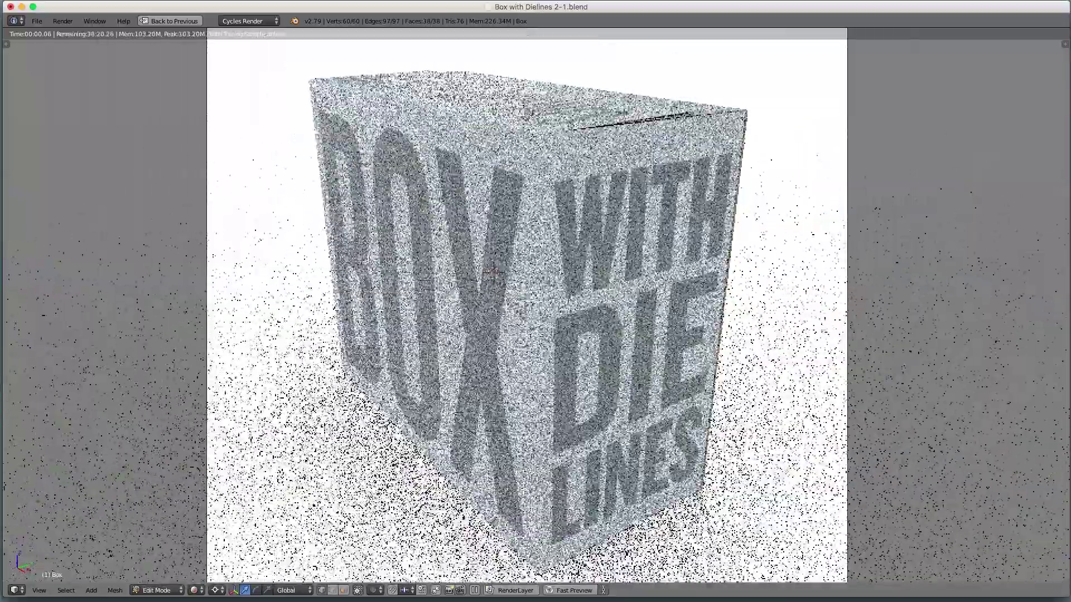
middle_drag(613, 385, 567, 355)
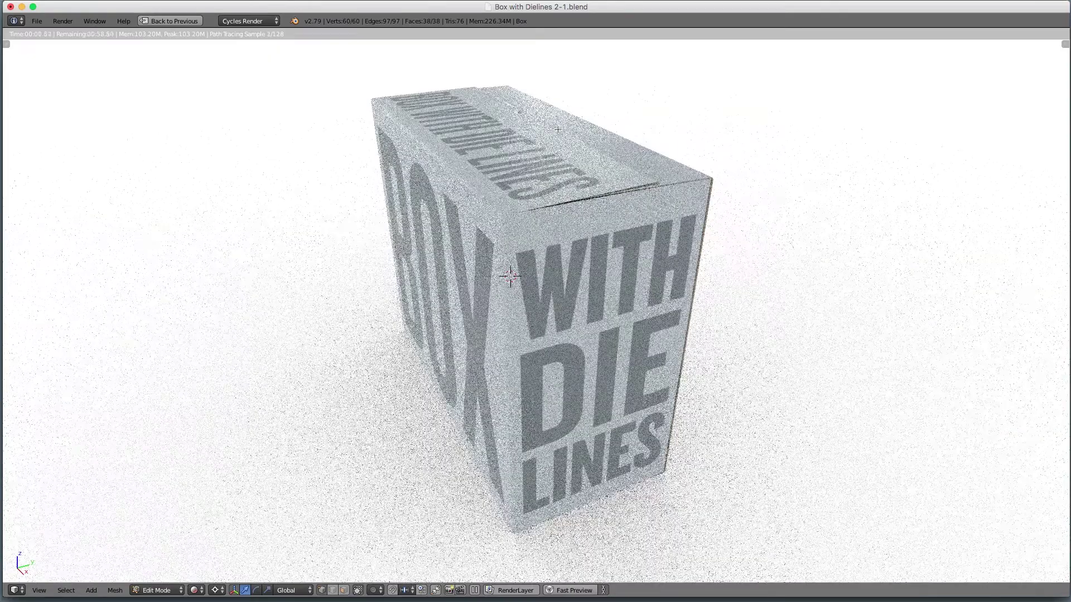
middle_drag(514, 174, 526, 180)
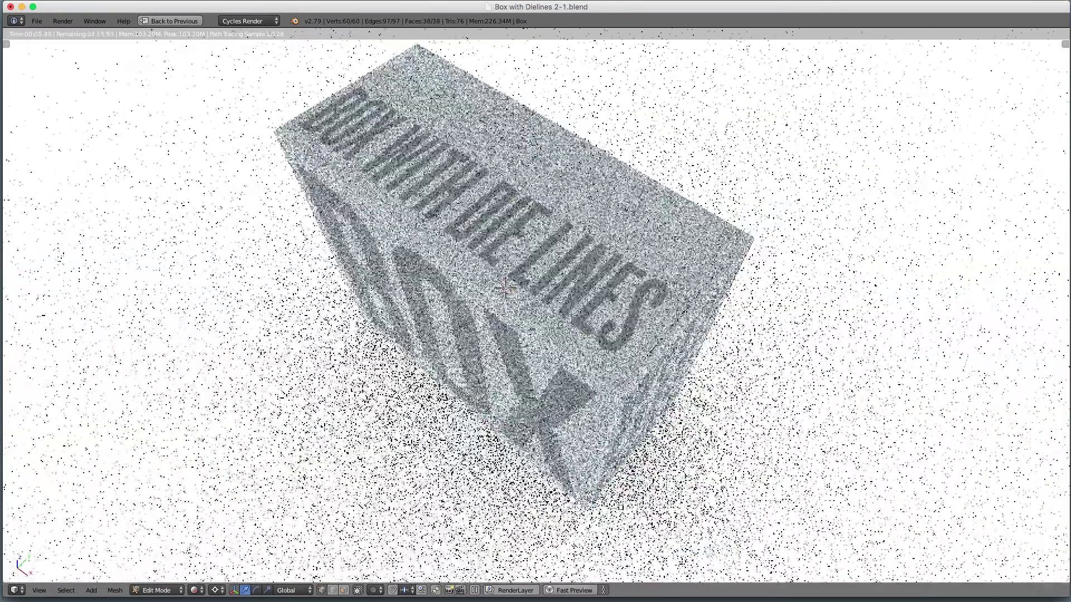
middle_drag(684, 314, 708, 256)
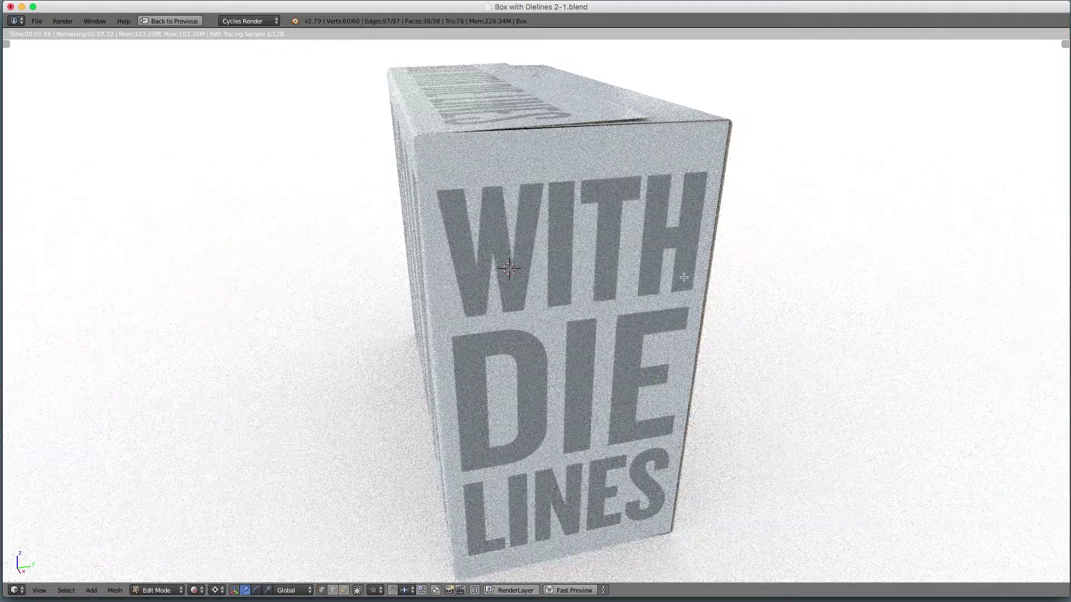
middle_drag(505, 262, 549, 262)
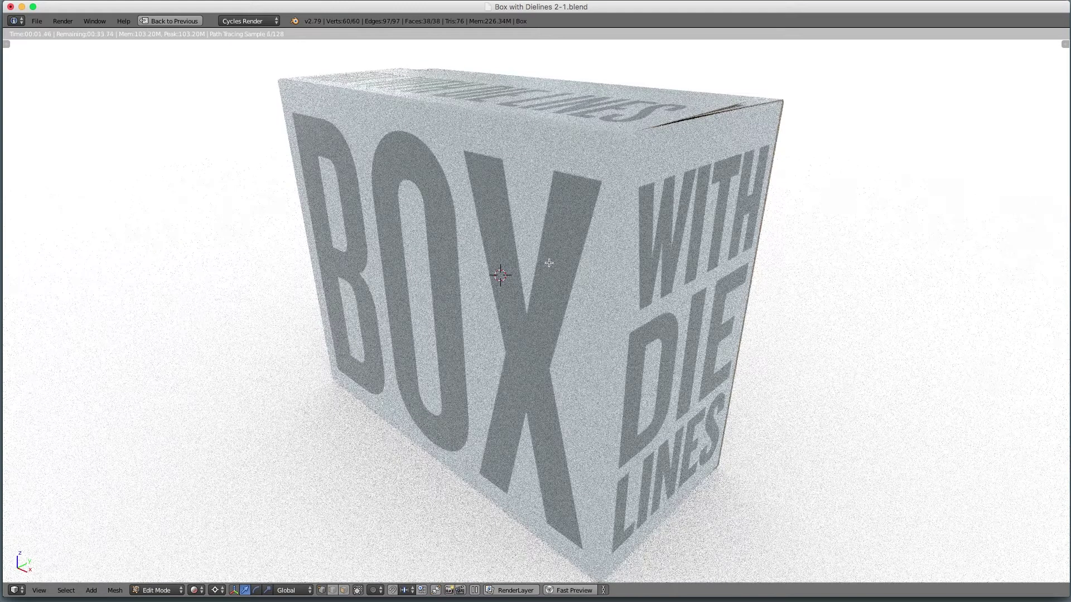
key(z)
middle_drag(419, 183, 454, 179)
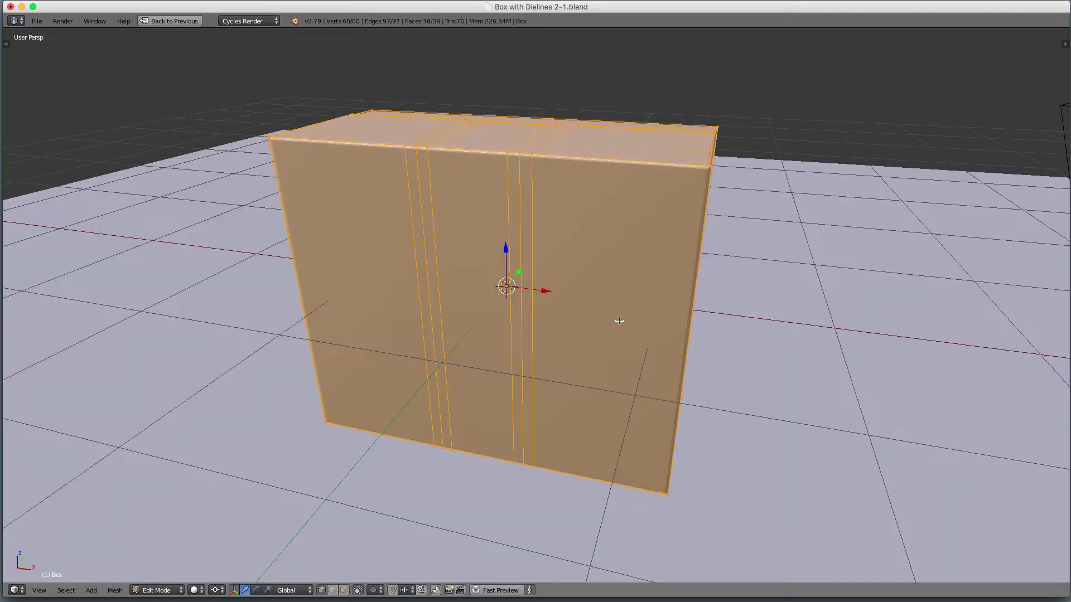
key(ctrl+Up)
key(ctrl+Up)
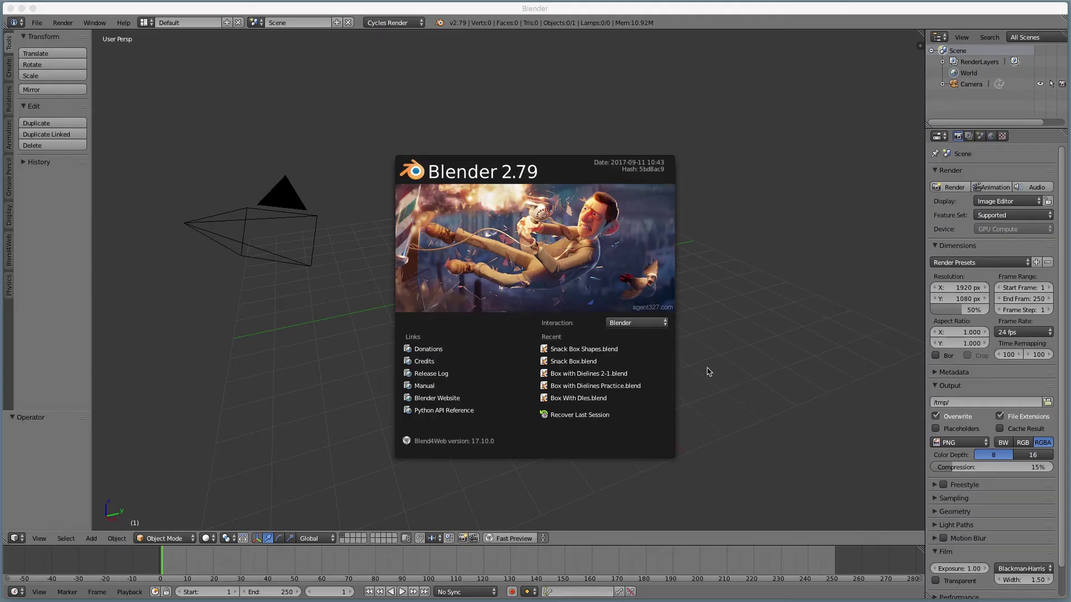
- Dismiss the splash screen and check that the render engine is Cycles Render
click(709, 371)
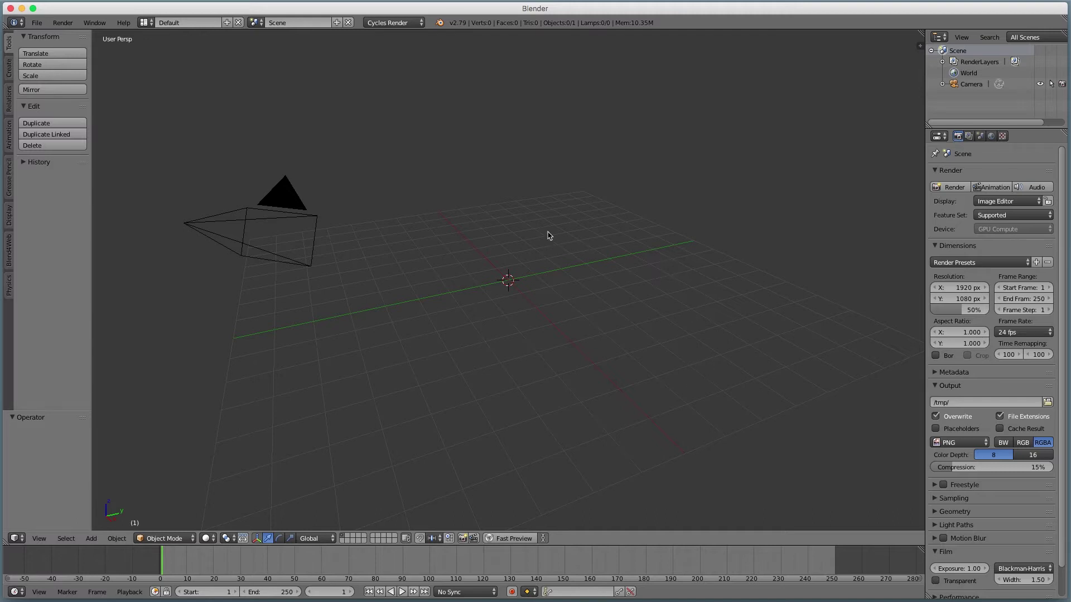
click(405, 26)
click(405, 25)
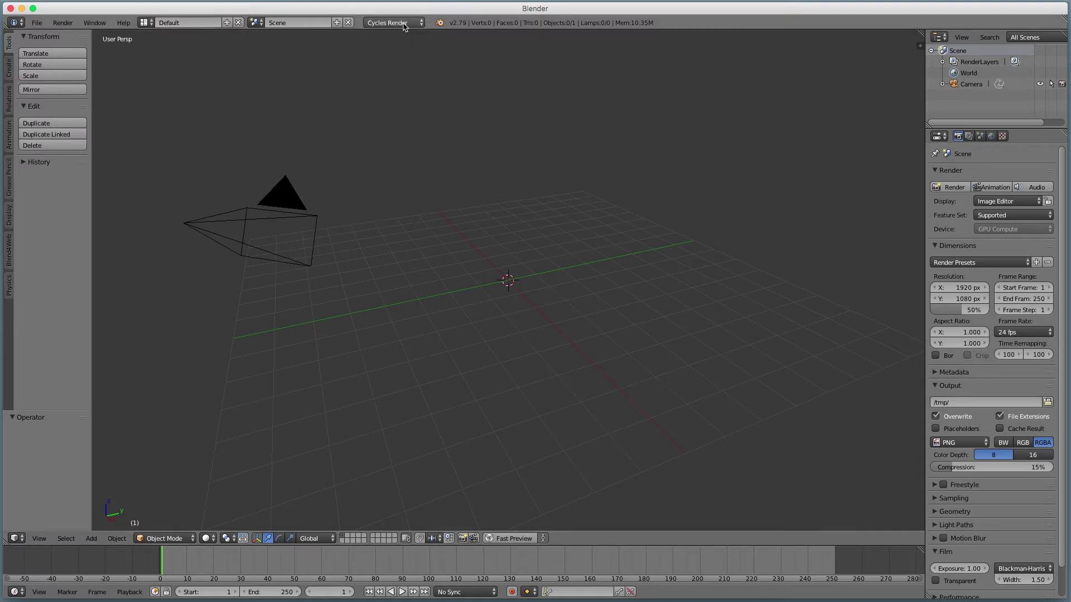
- Add a cube mesh at the scene's origin and rename it Box
middle_drag(477, 366, 518, 374)
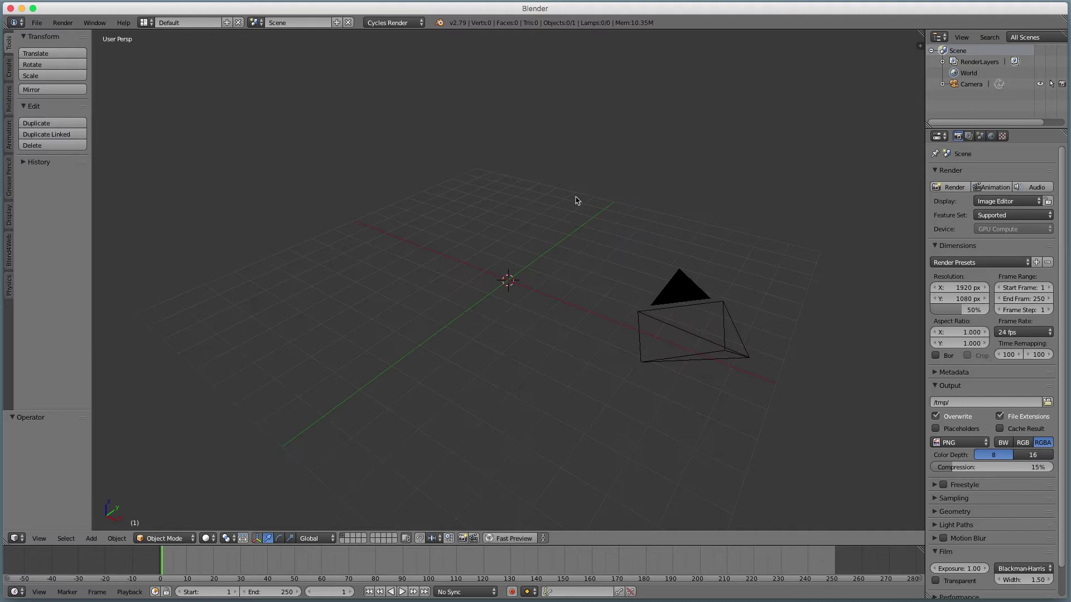
middle_drag(554, 338, 563, 343)
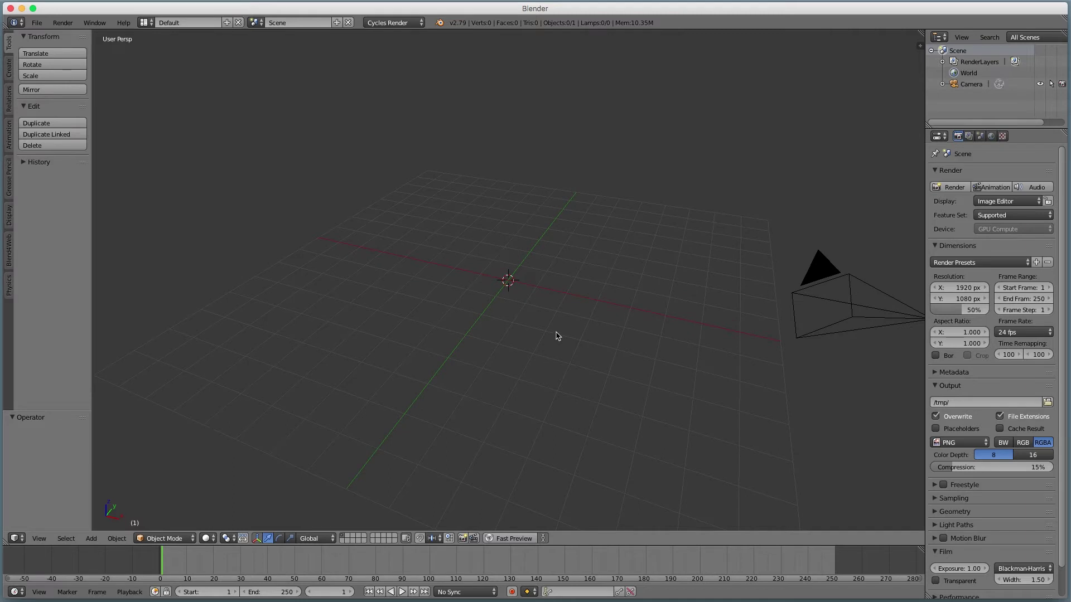
key(shift+a)
mouse_move(558, 336)
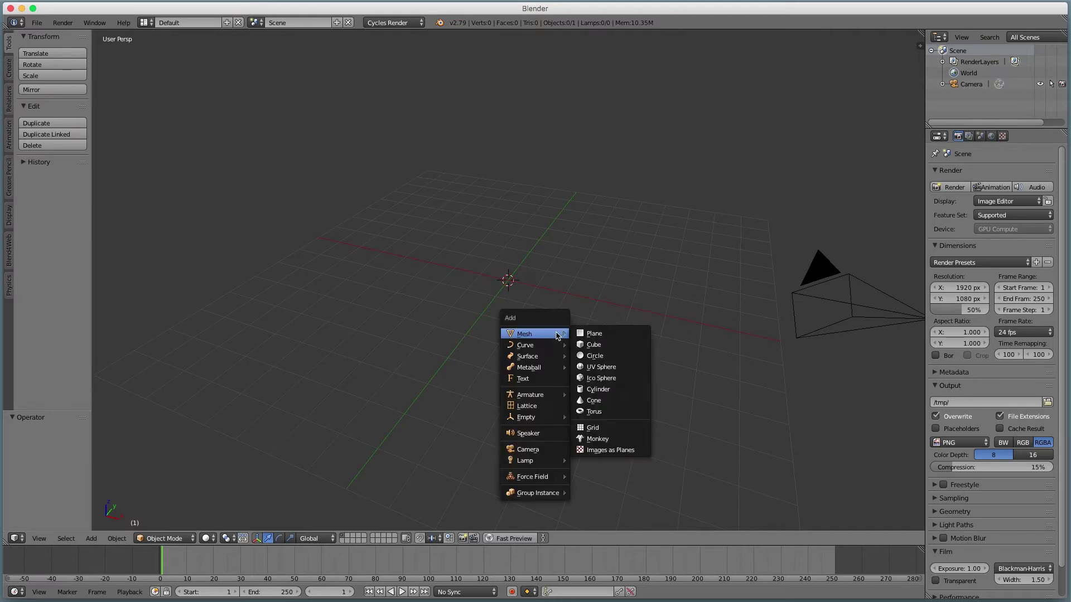
click(578, 346)
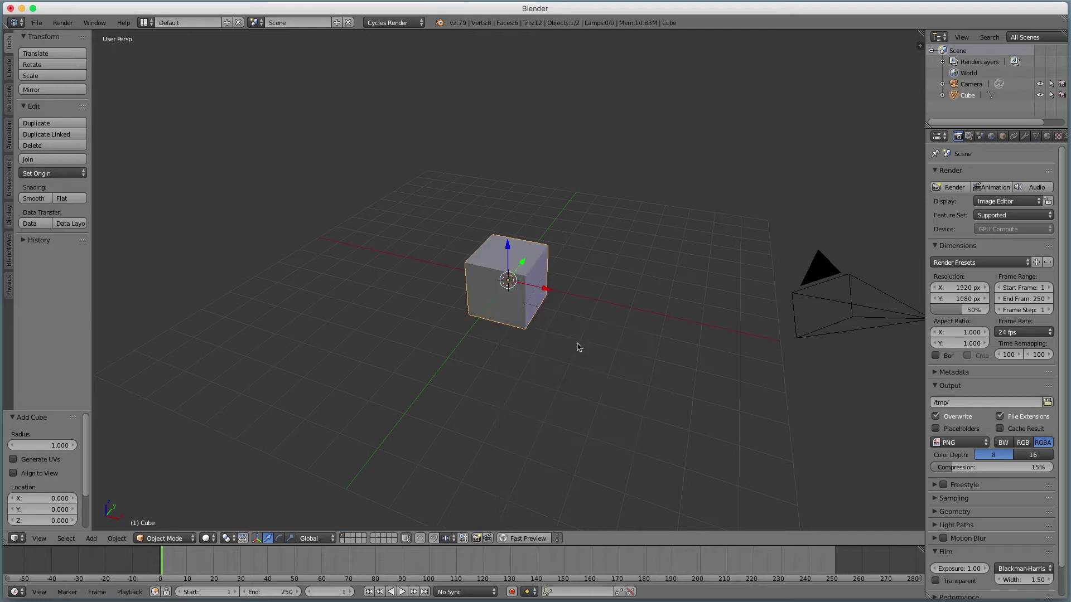
double_click(967, 96)
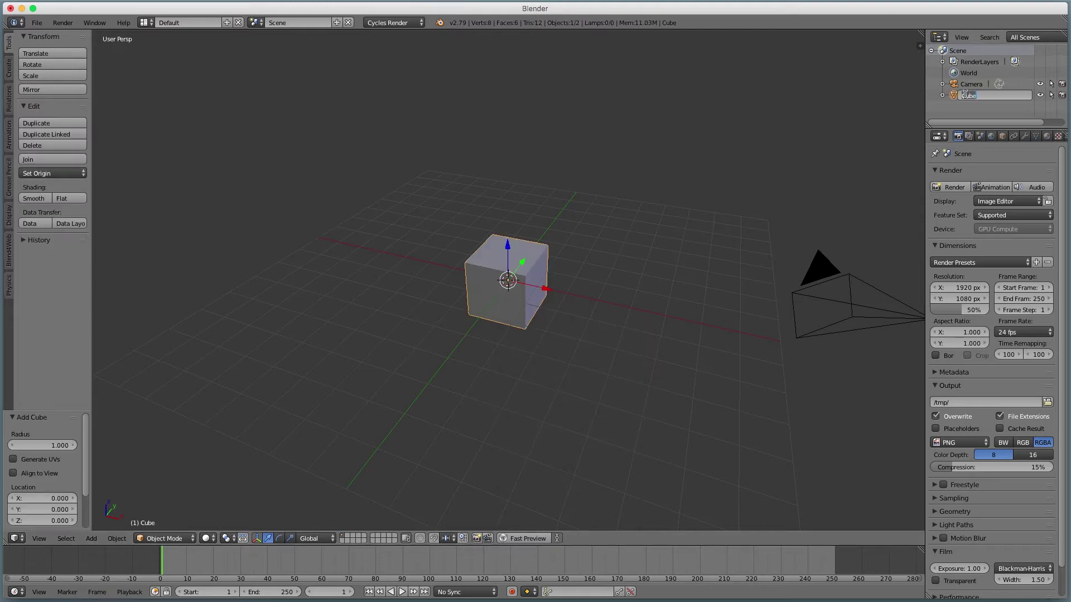
text(Box)
key(Return)
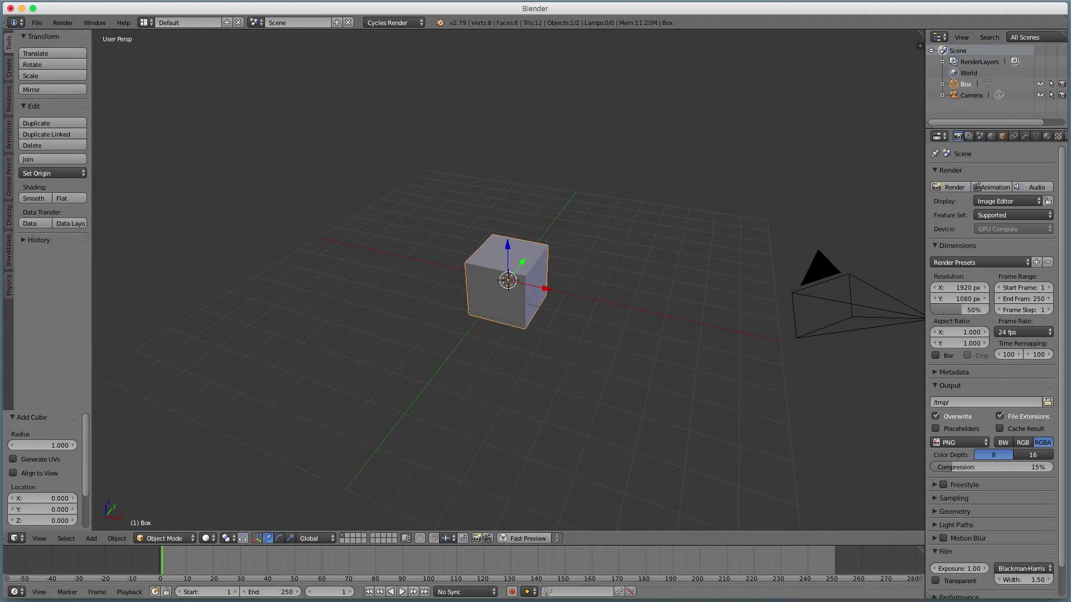
- Collapse the timeline to enlarge the 3D view and show the box's transform properties
drag(5, 544, 9, 564)
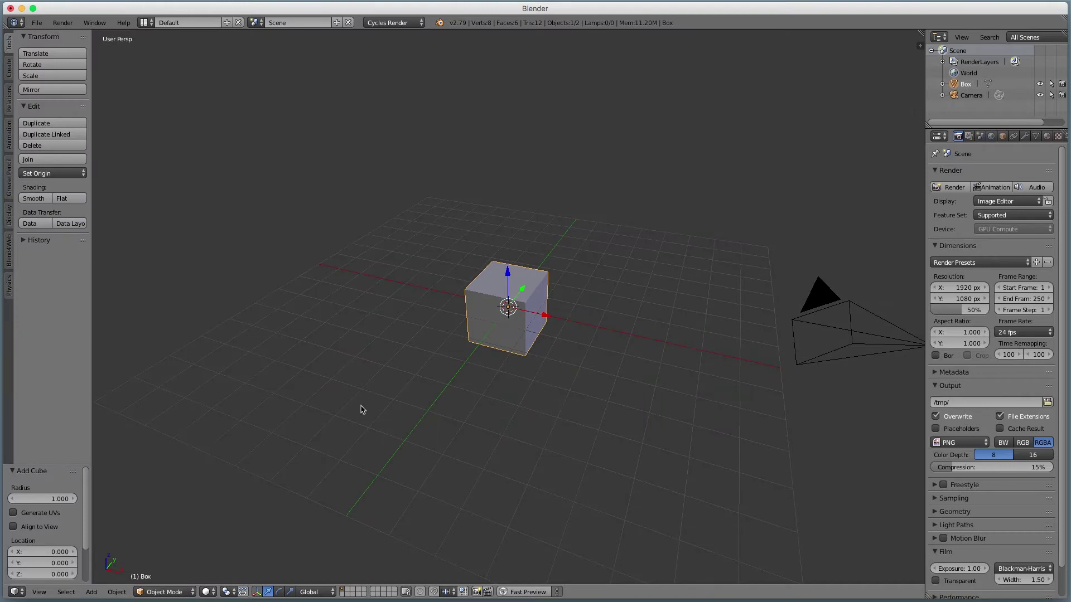
scroll(437, 480, up, 5)
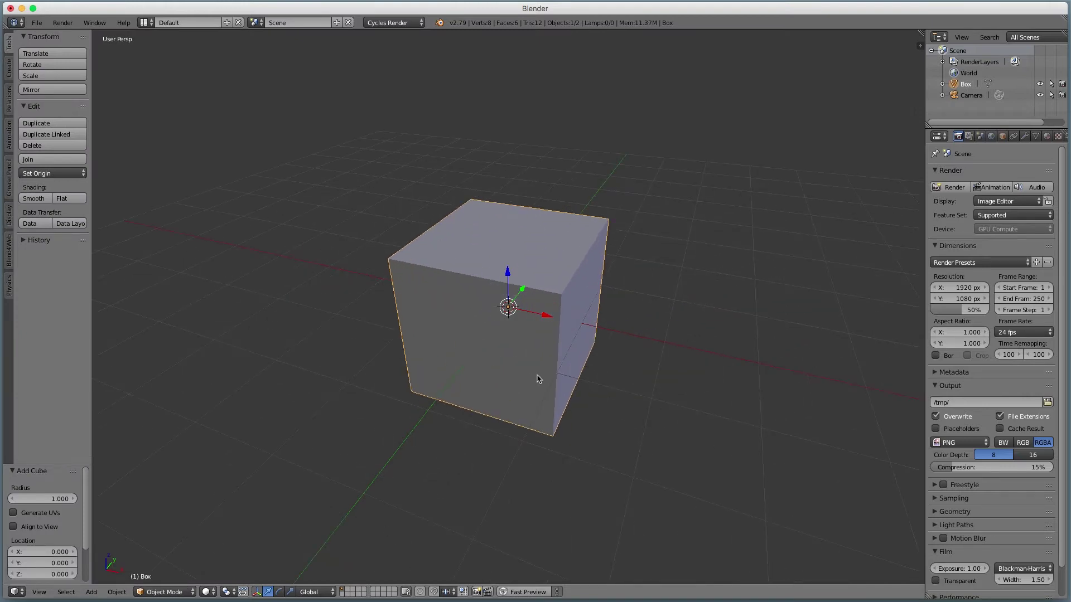
key(n)
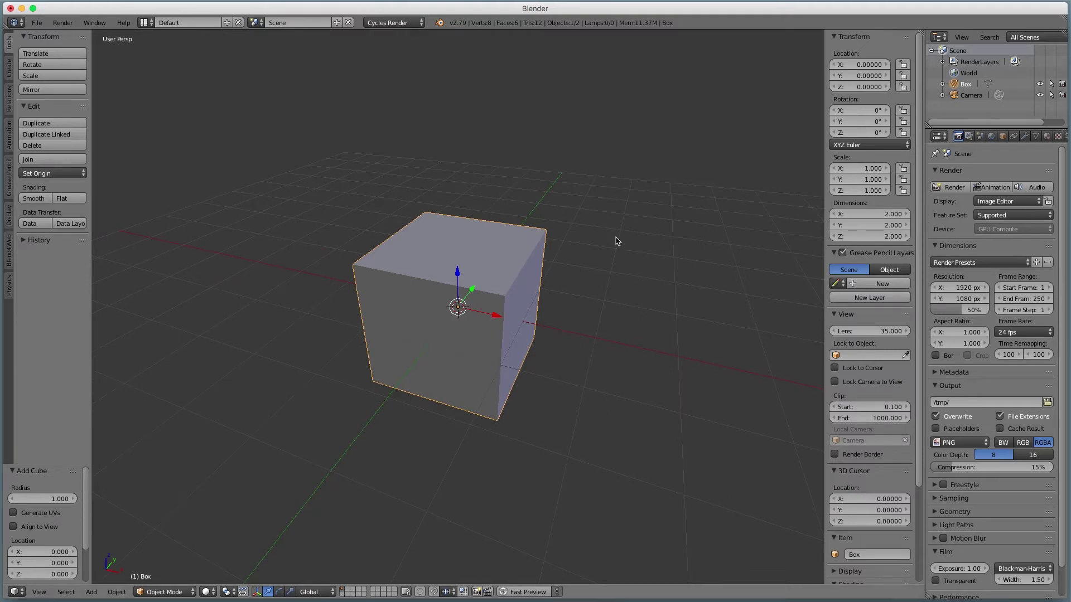
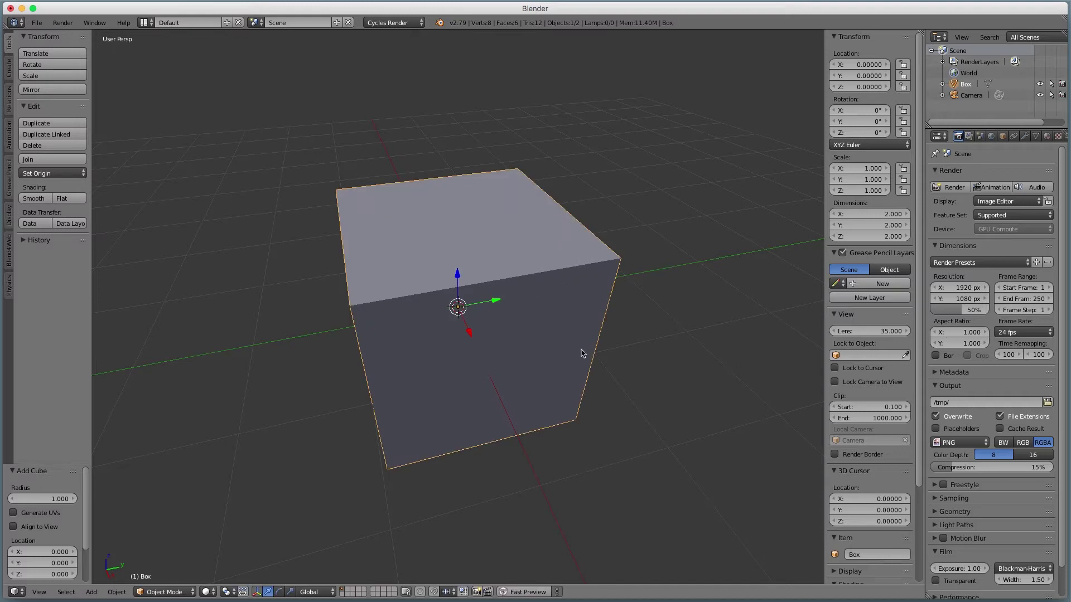
- Scale the box to about 0.453 along the Y axis and about 1.289 along the Z axis
key(s)
key(y)
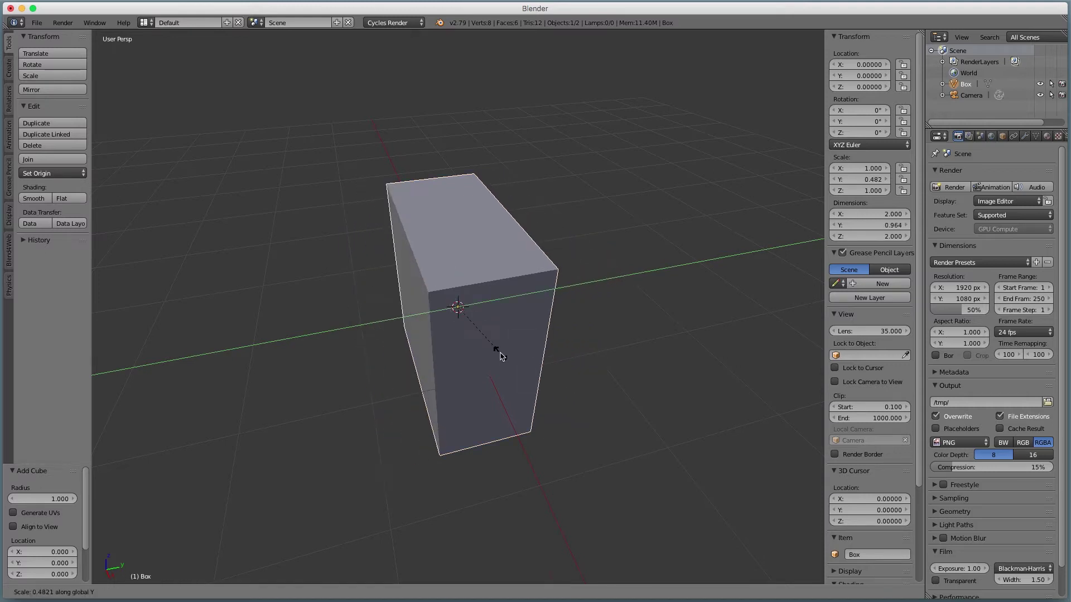
click(491, 353)
middle_drag(491, 352, 528, 340)
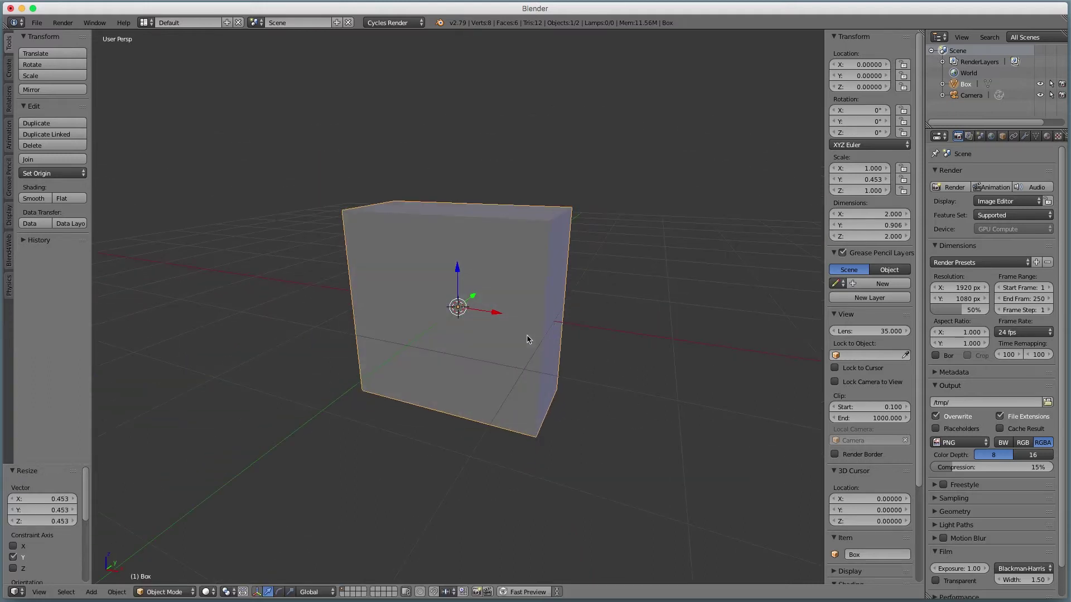
key(s)
key(z)
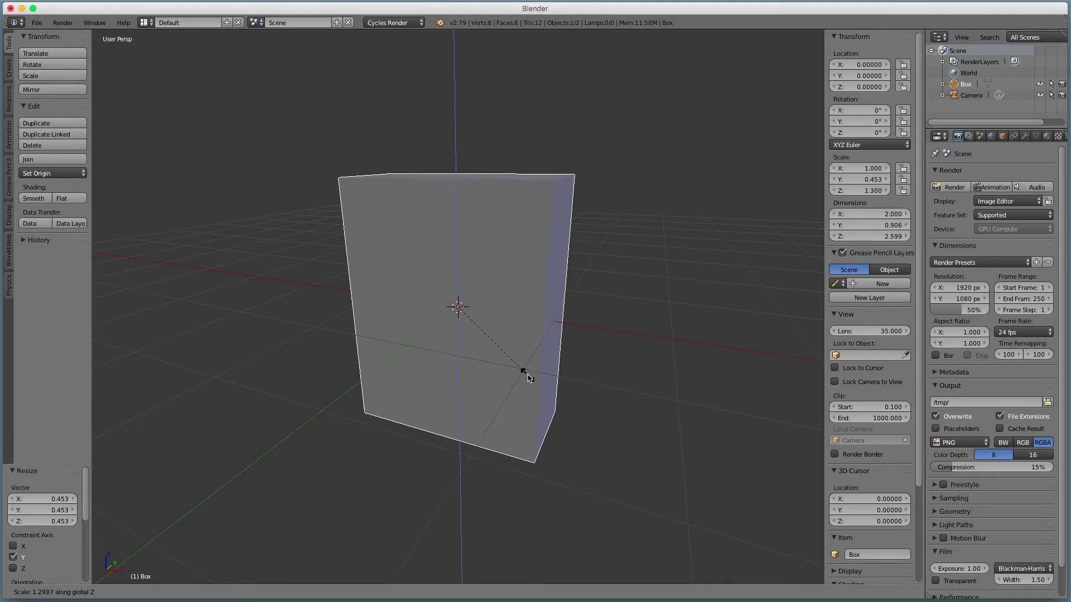
click(530, 369)
- Apply the box's scale so its new proportions become the base scale
middle_drag(531, 366, 477, 388)
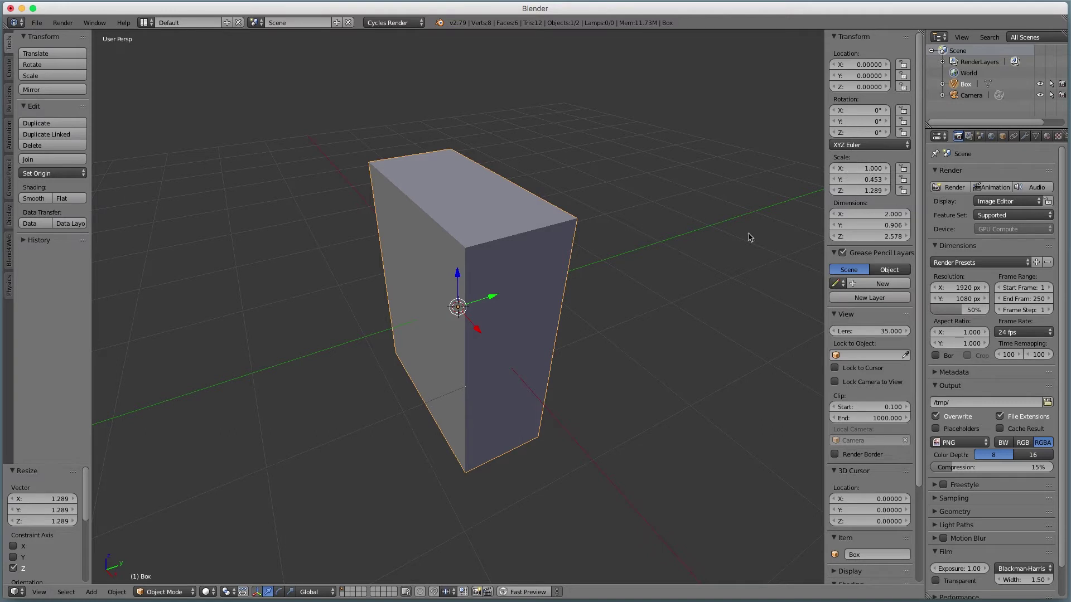
key(ctrl+a)
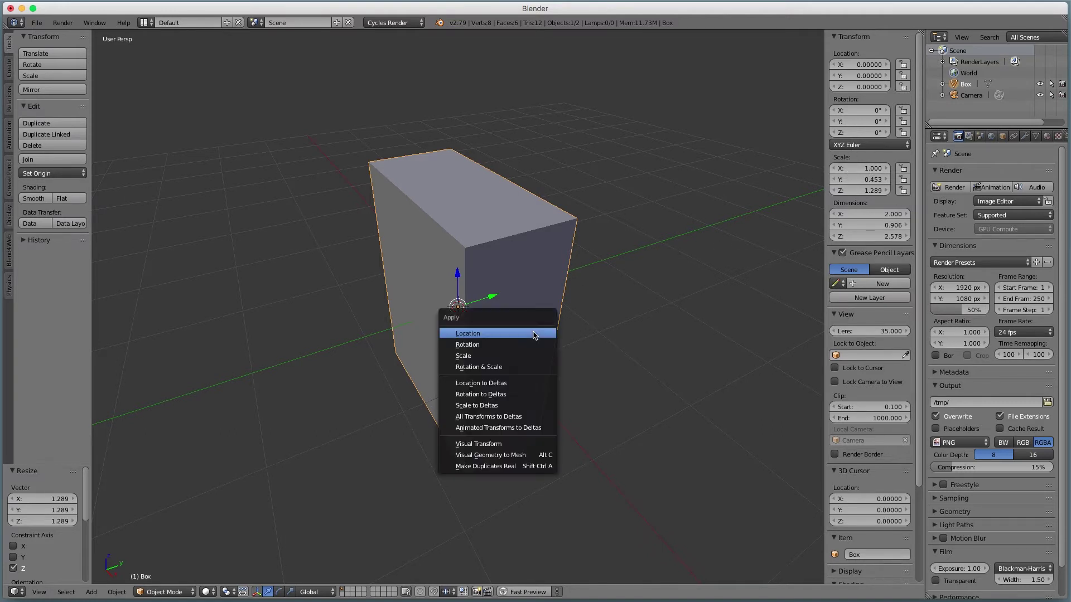
click(532, 357)
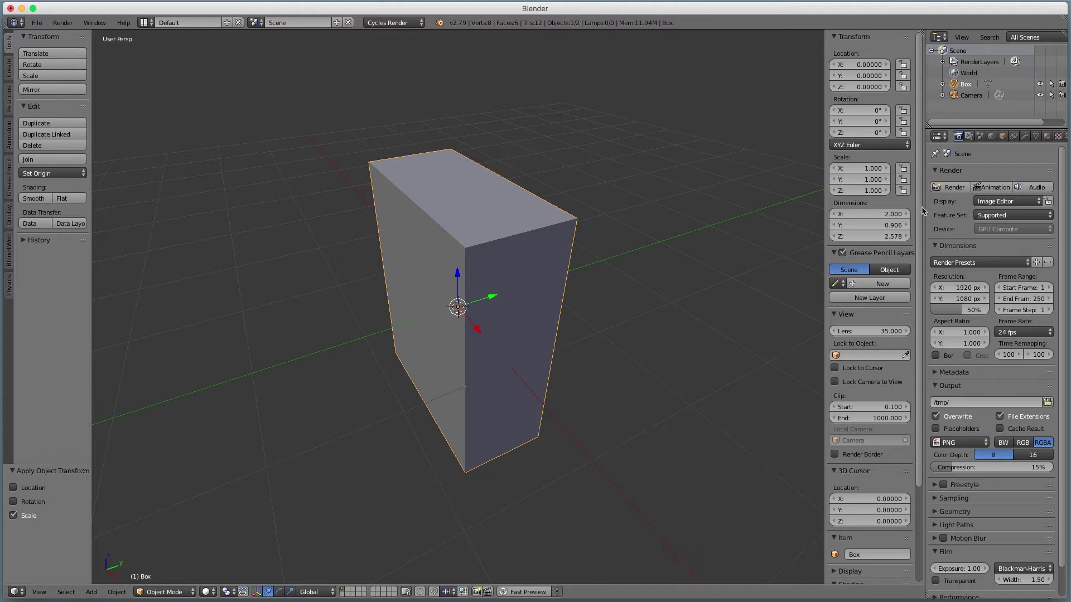
- Widen the properties area, examine the scene's unit settings and return to the render settings
drag(923, 211, 905, 208)
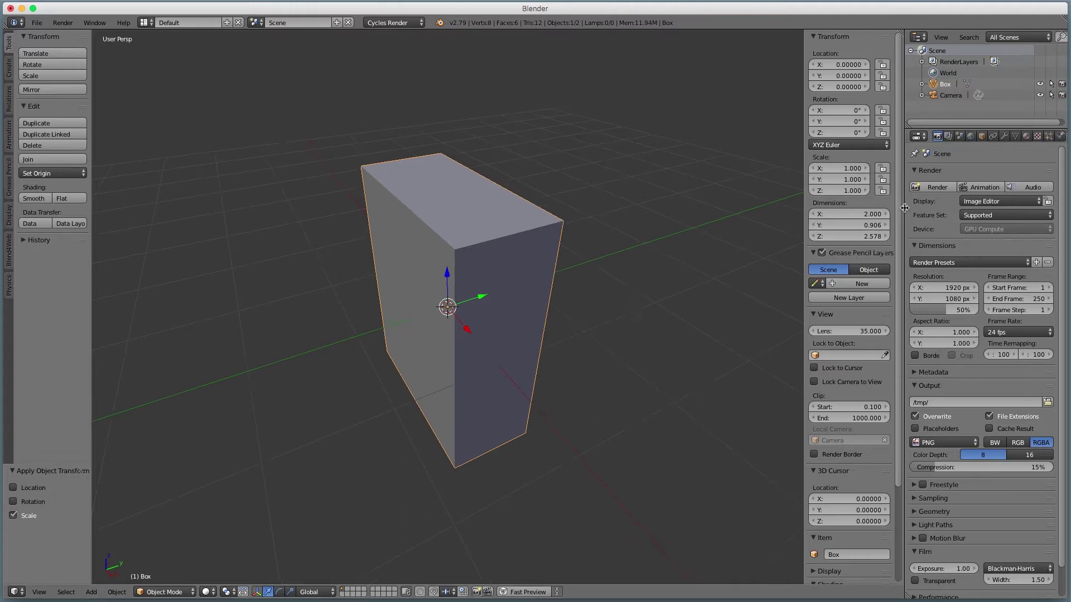
click(959, 137)
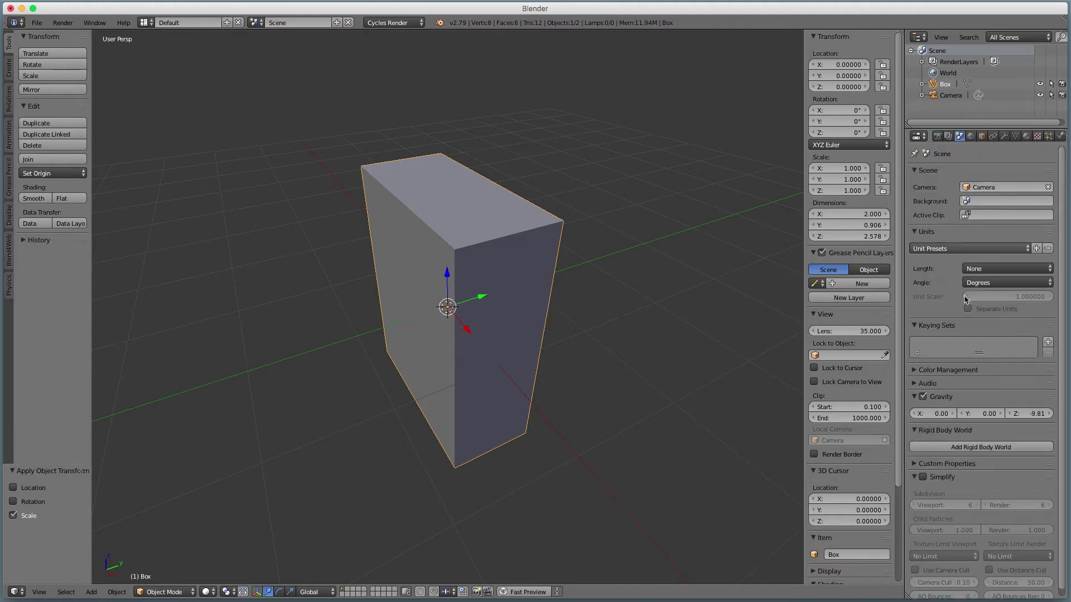
click(975, 249)
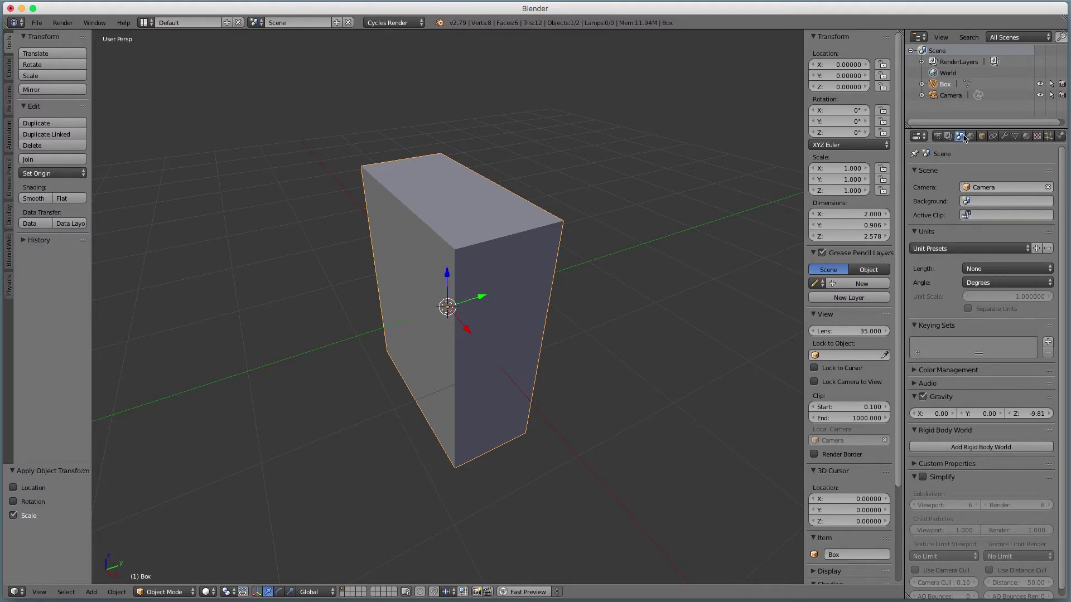
click(938, 136)
mouse_move(564, 315)
middle_down()
mouse_move(627, 309)
mouse_move(667, 258)
mouse_move(583, 322)
middle_up()
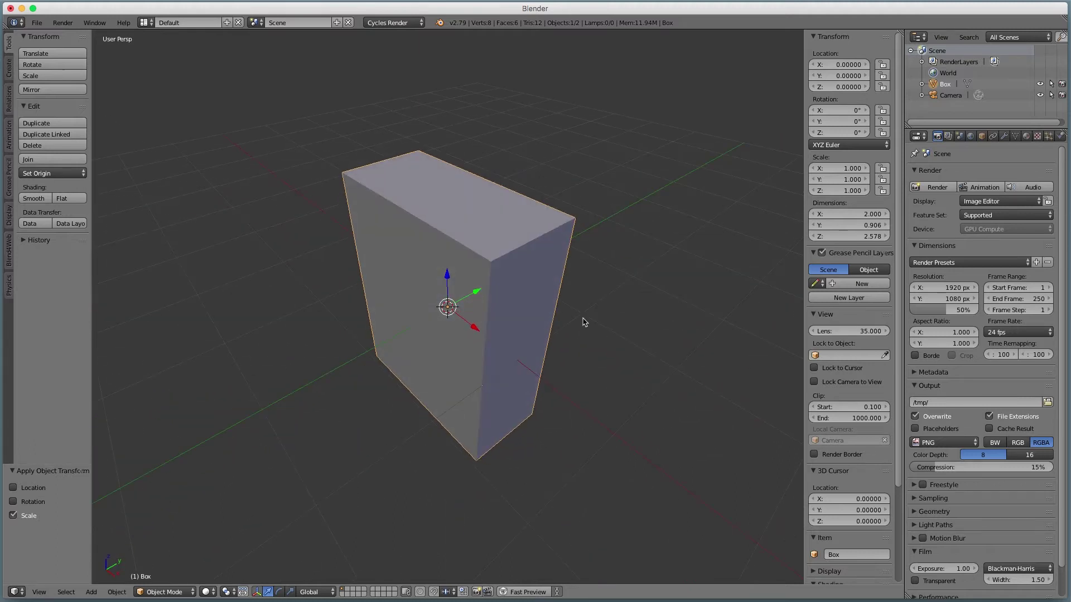
scroll(577, 325, up, 1)
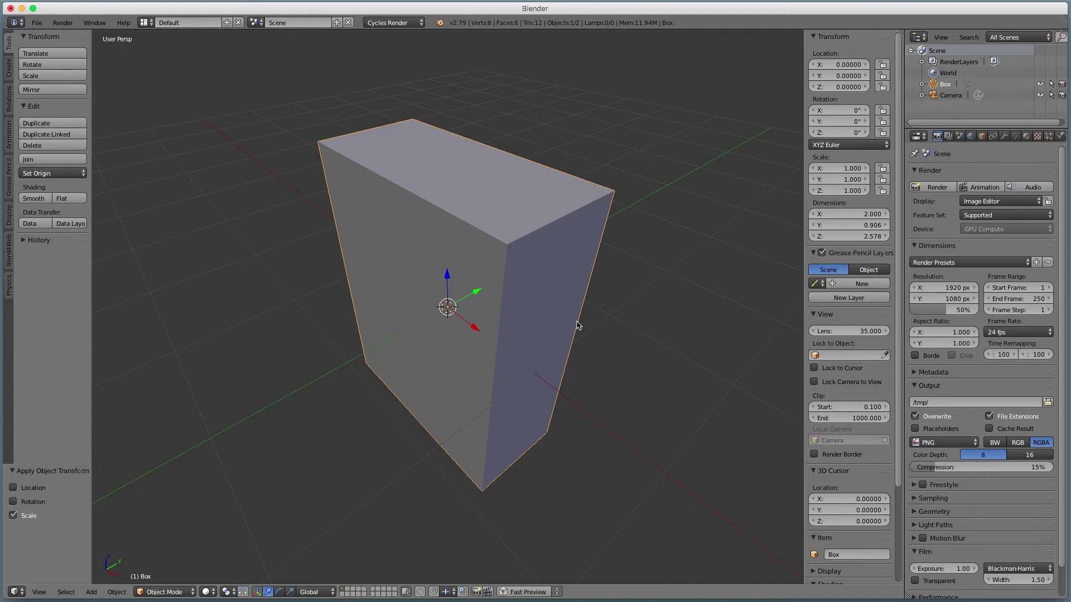
scroll(578, 325, up, 1)
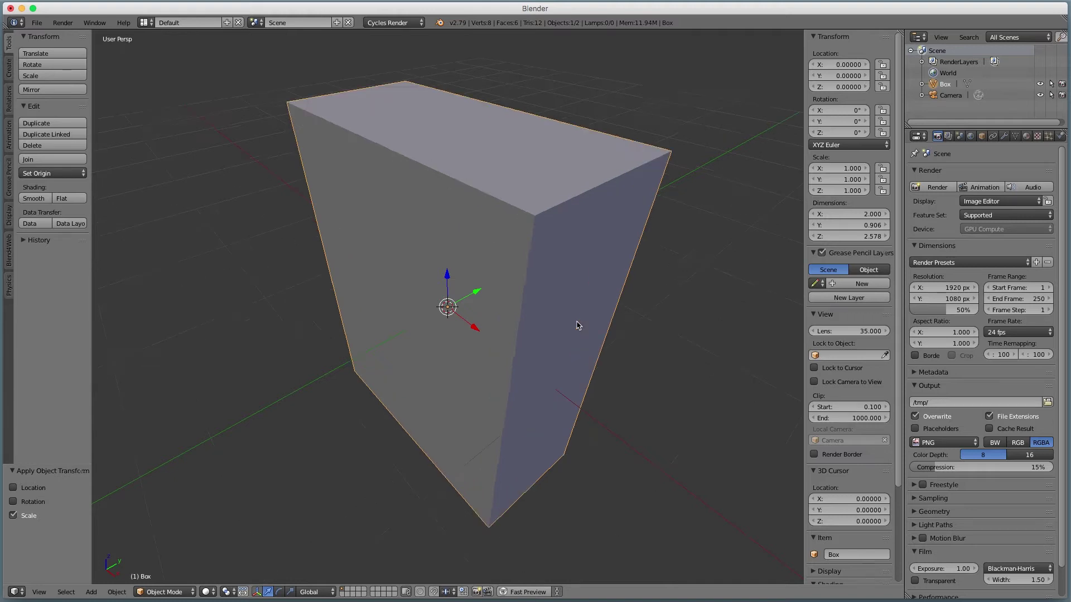
mouse_move(499, 332)
middle_down()
mouse_move(566, 333)
mouse_move(484, 342)
middle_up()
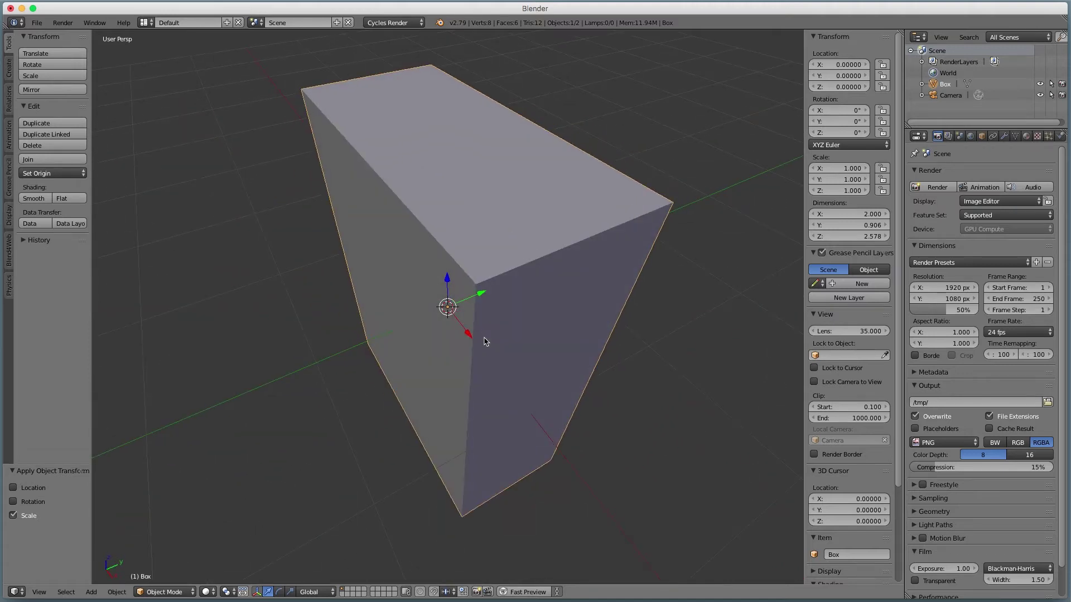
scroll(484, 341, down, 2)
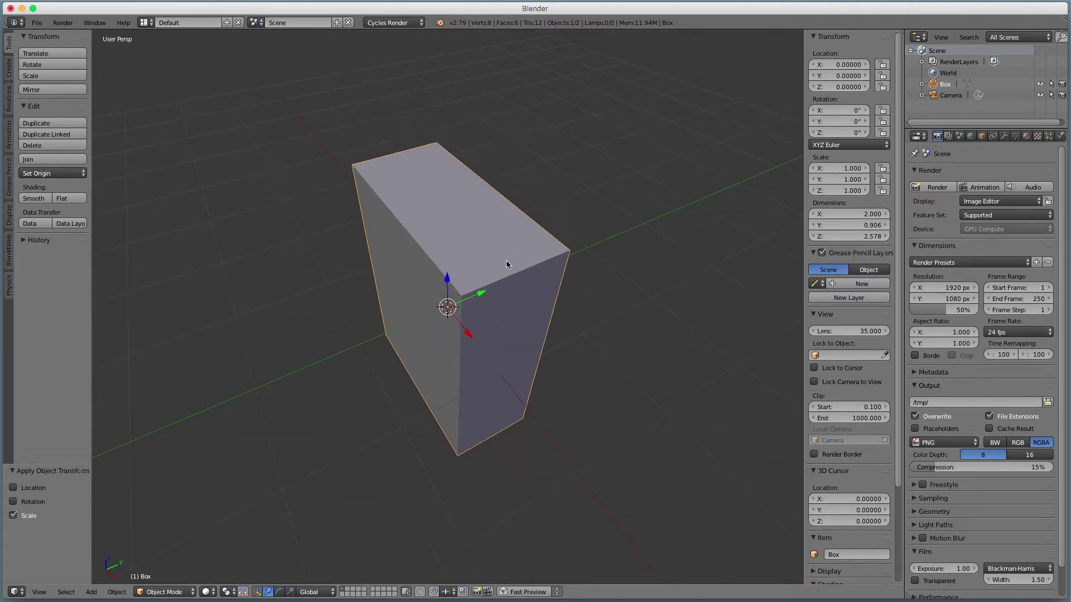
key(Tab)
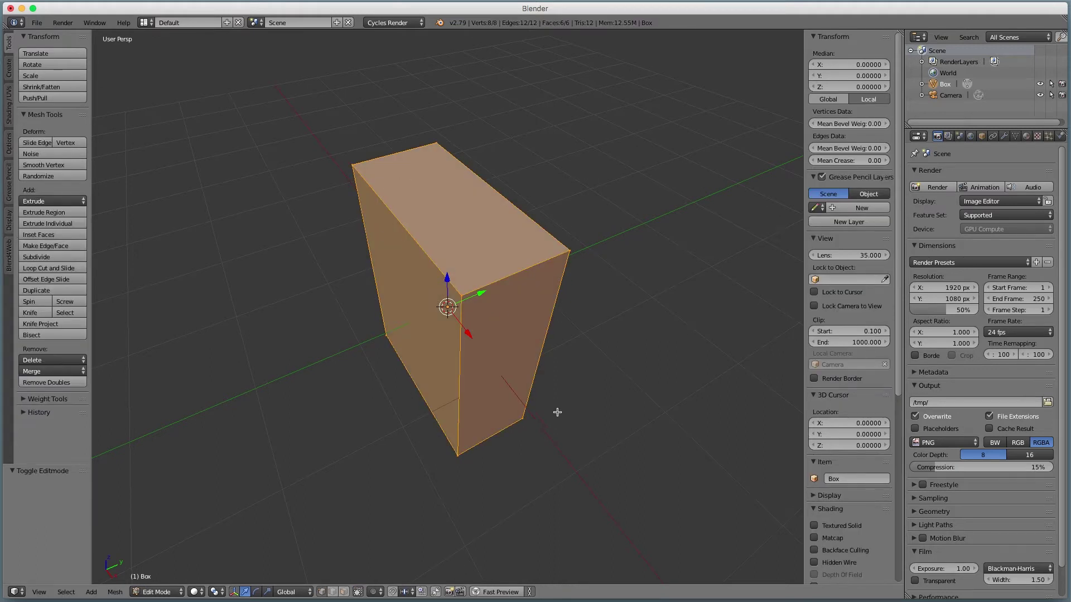
key(Tab)
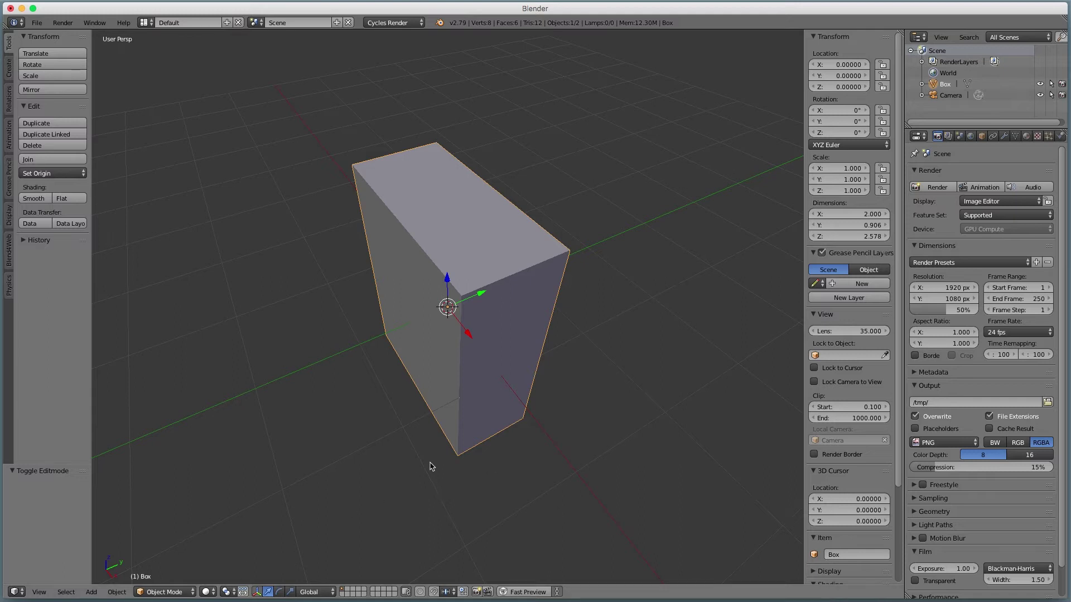
- Enter Edit Mode and delete only the faces at the box's top and bottom, keeping their edges
key(Tab)
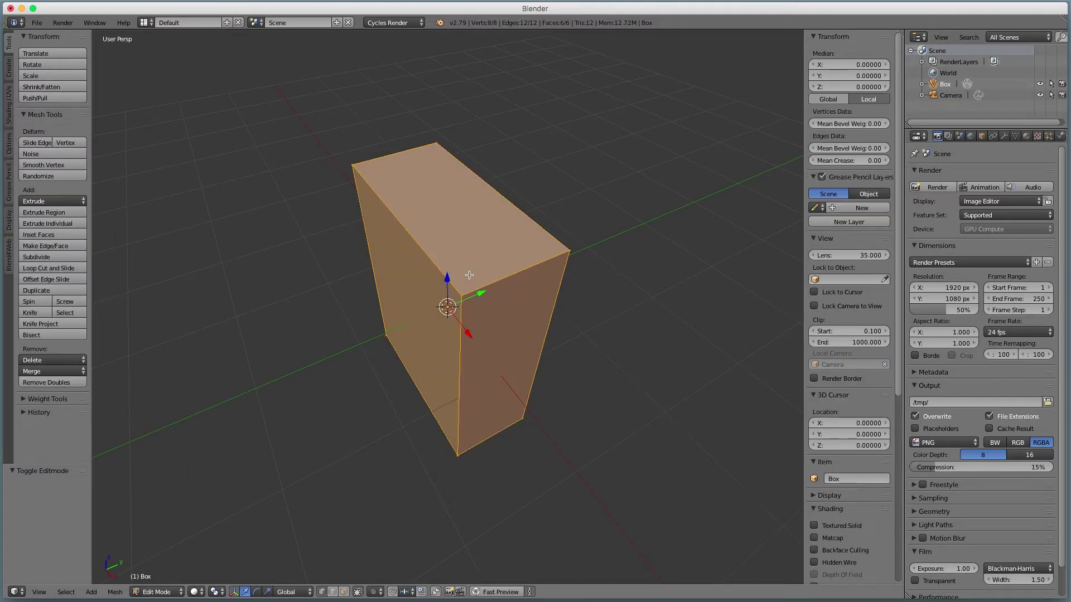
click(344, 592)
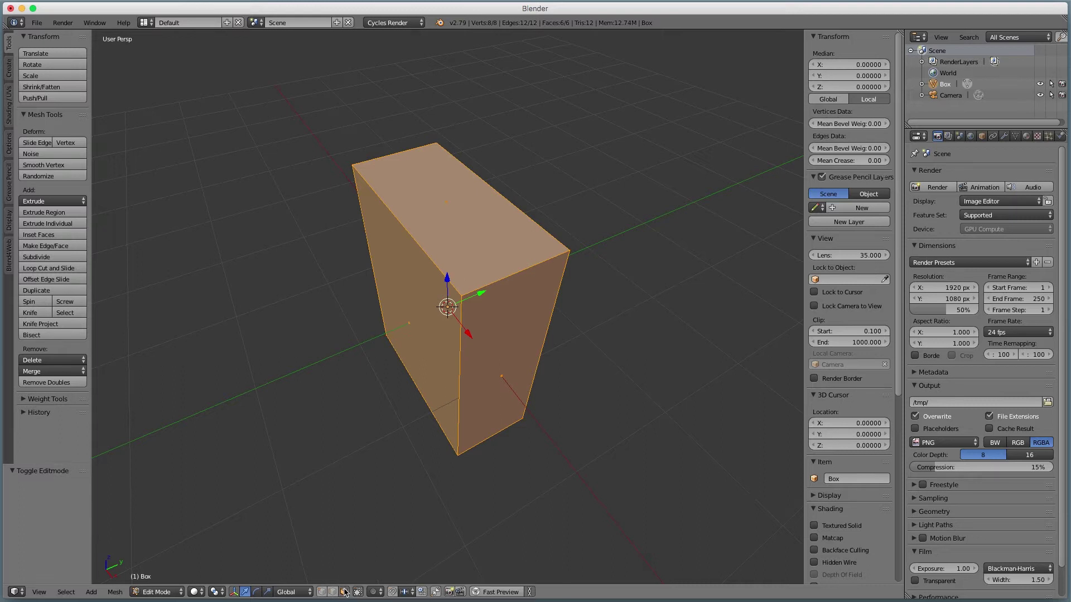
right_click(424, 175)
middle_drag(424, 174, 456, 310)
shift+right_click(458, 397)
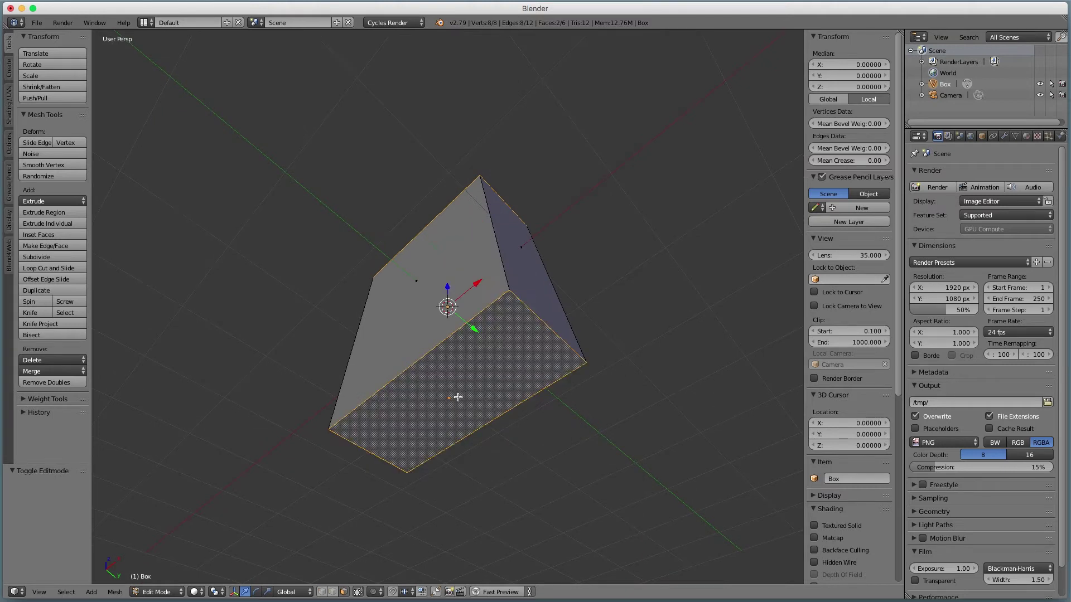
middle_drag(458, 261, 440, 399)
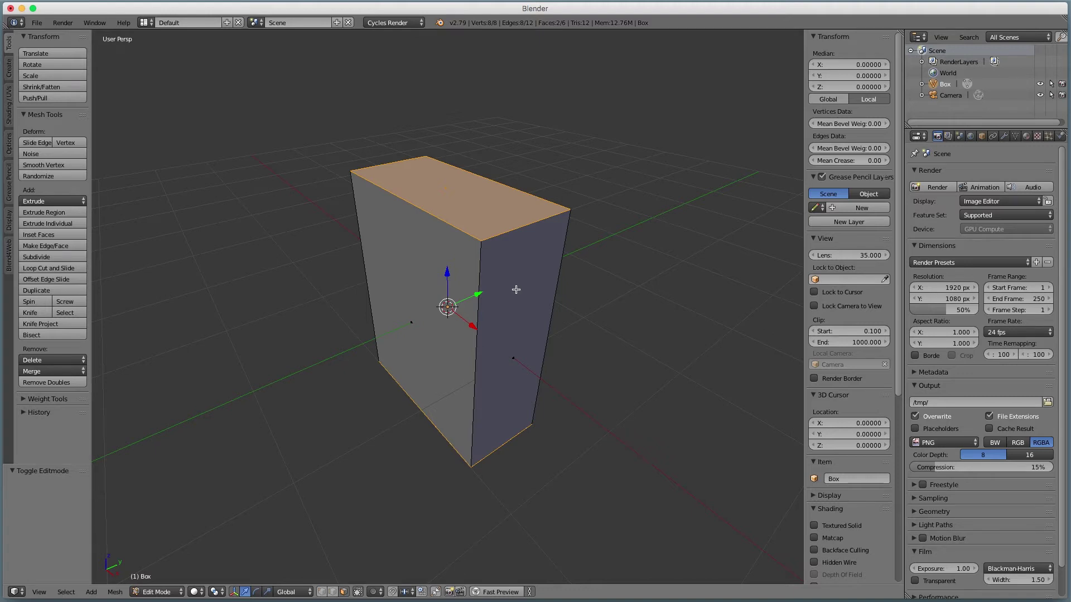
key(x)
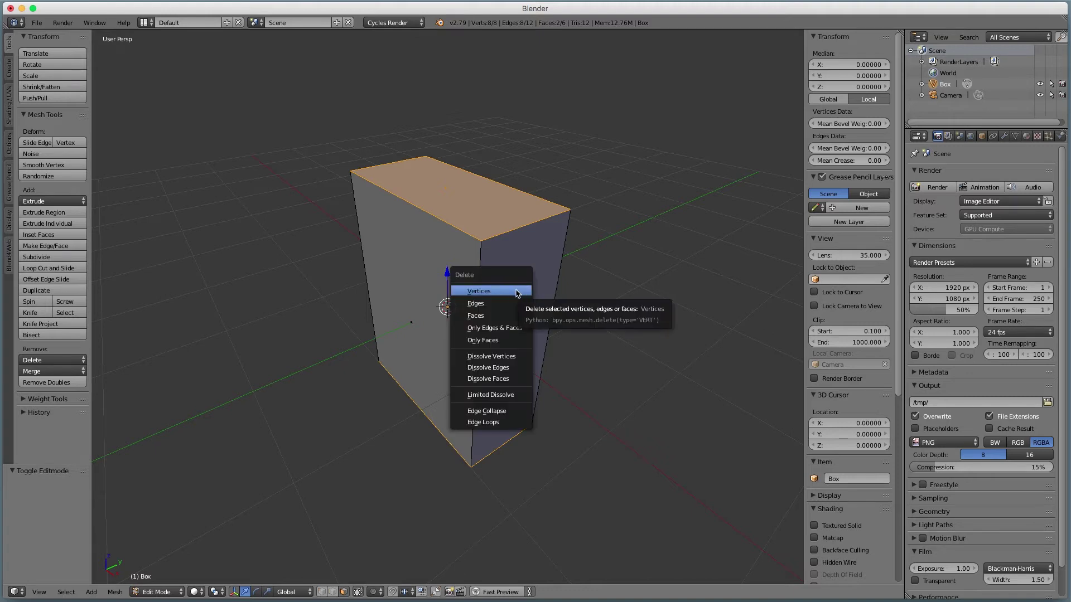
click(508, 339)
mouse_move(500, 317)
middle_down()
mouse_move(491, 408)
mouse_move(545, 408)
mouse_move(562, 299)
mouse_move(509, 306)
mouse_move(492, 327)
middle_up()
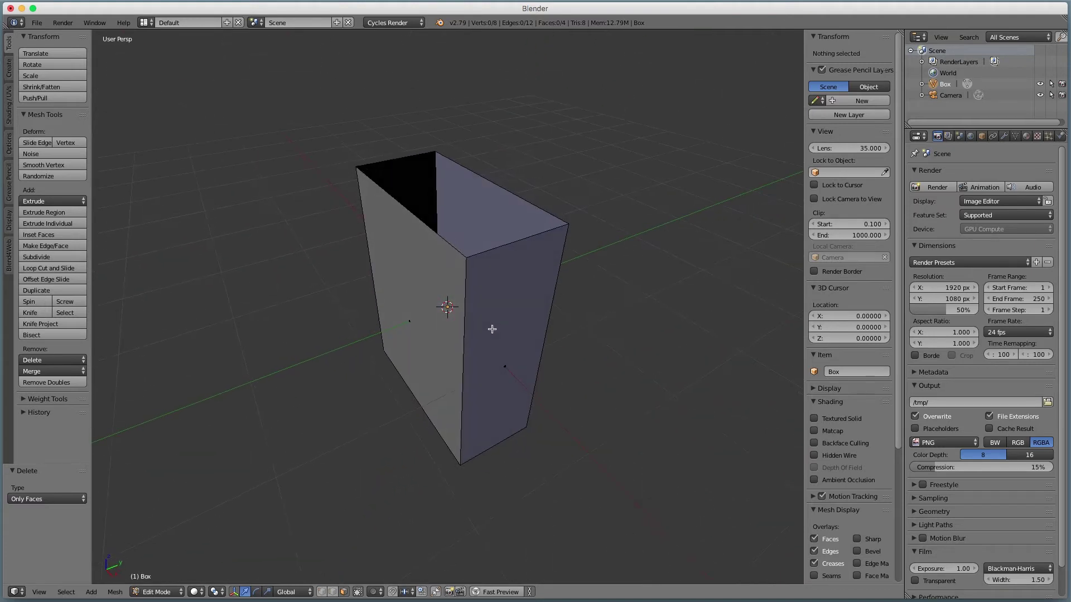
- Rip one vertical corner edge of the box and move the ripped edge about -0.018 along the Y axis
middle_drag(459, 245, 528, 308)
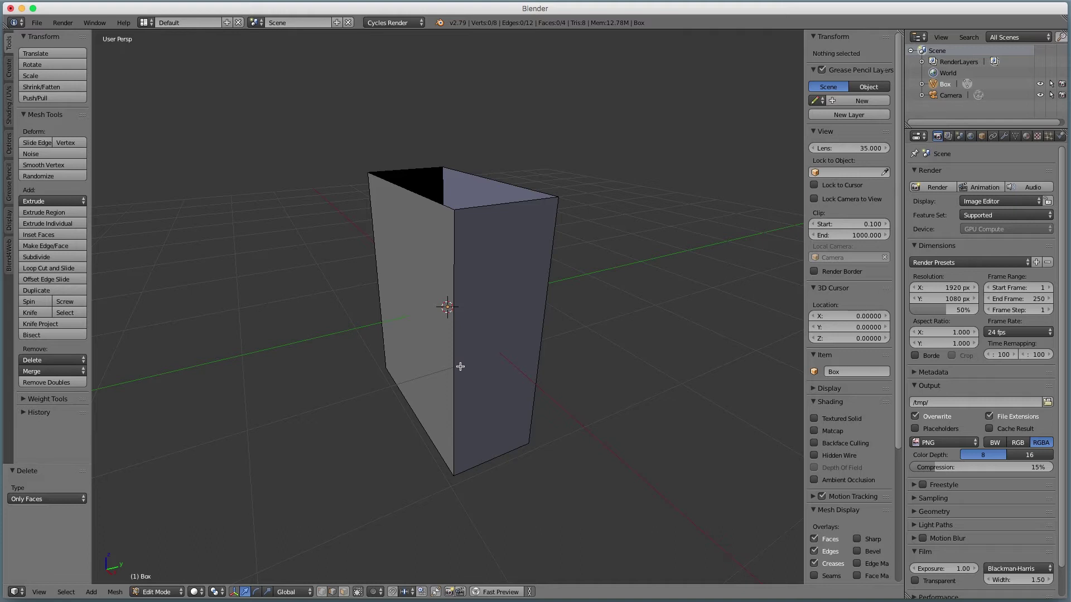
right_click(537, 358)
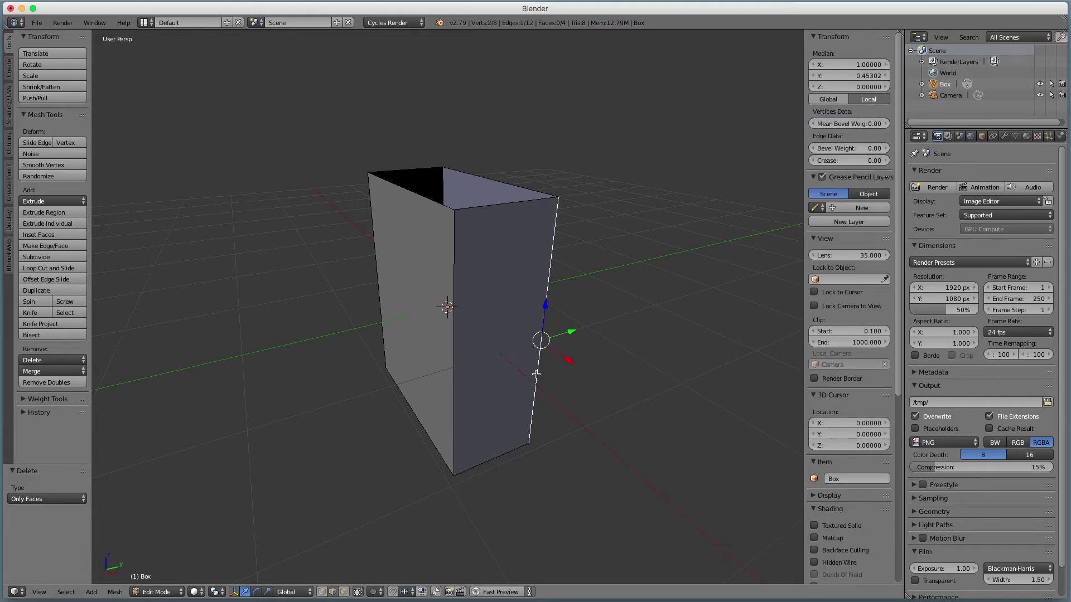
scroll(535, 374, up, 1)
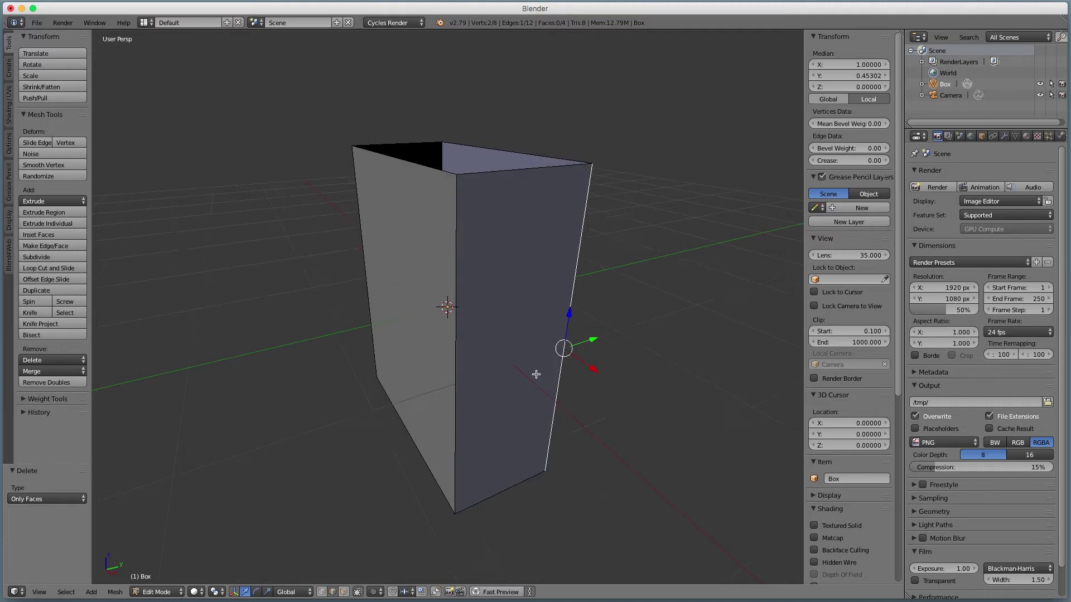
key(e)
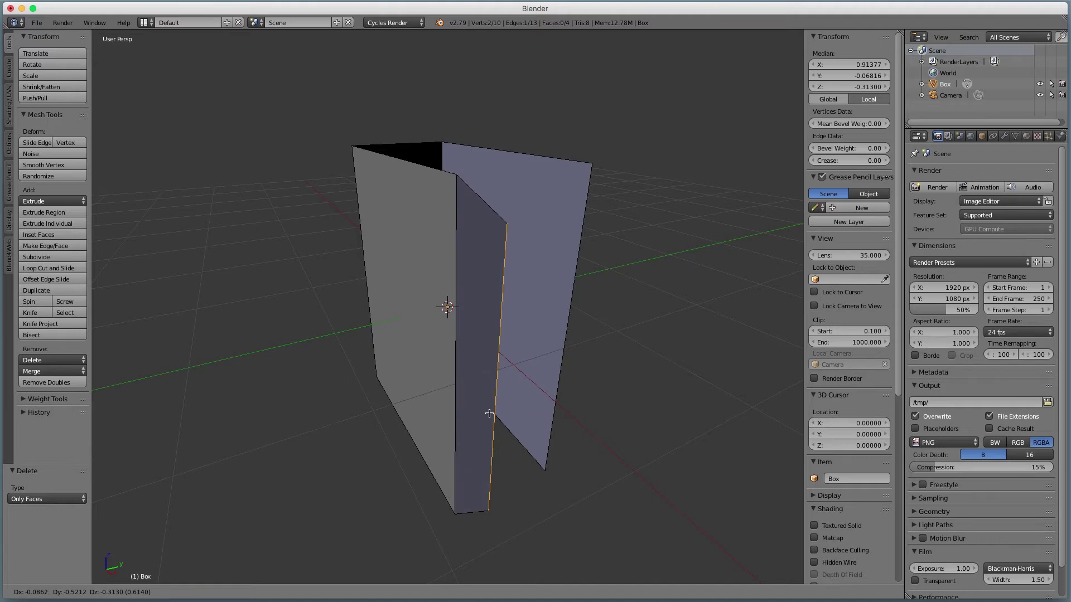
right_click(489, 413)
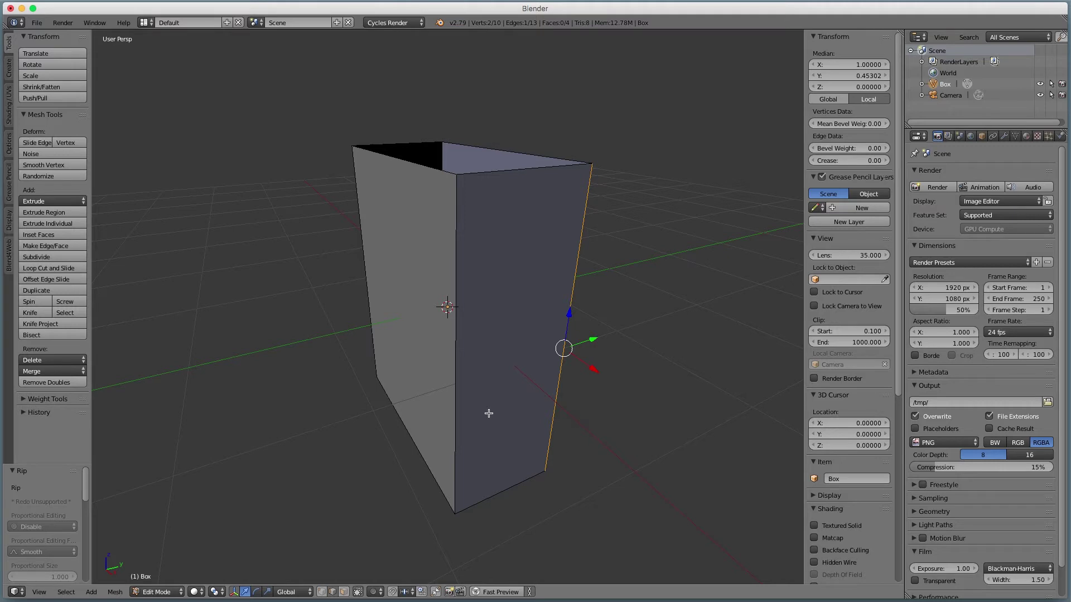
middle_drag(557, 346, 515, 412)
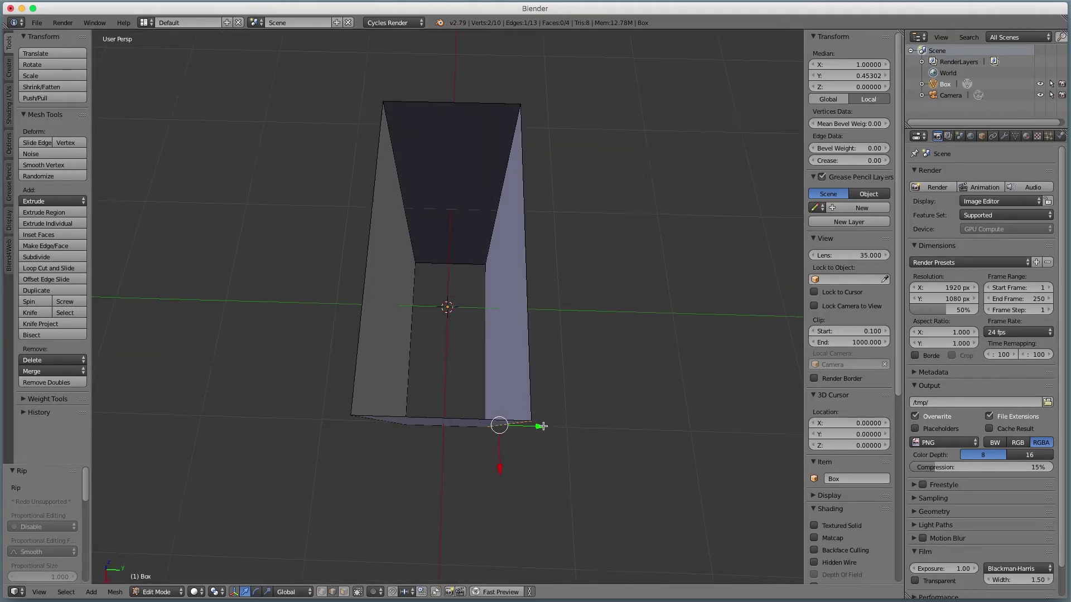
drag(541, 427, 540, 428)
- Extrude the ripped corner edge and move the new edge about -0.147 along the X axis to form a glue flap
middle_drag(519, 440, 569, 450)
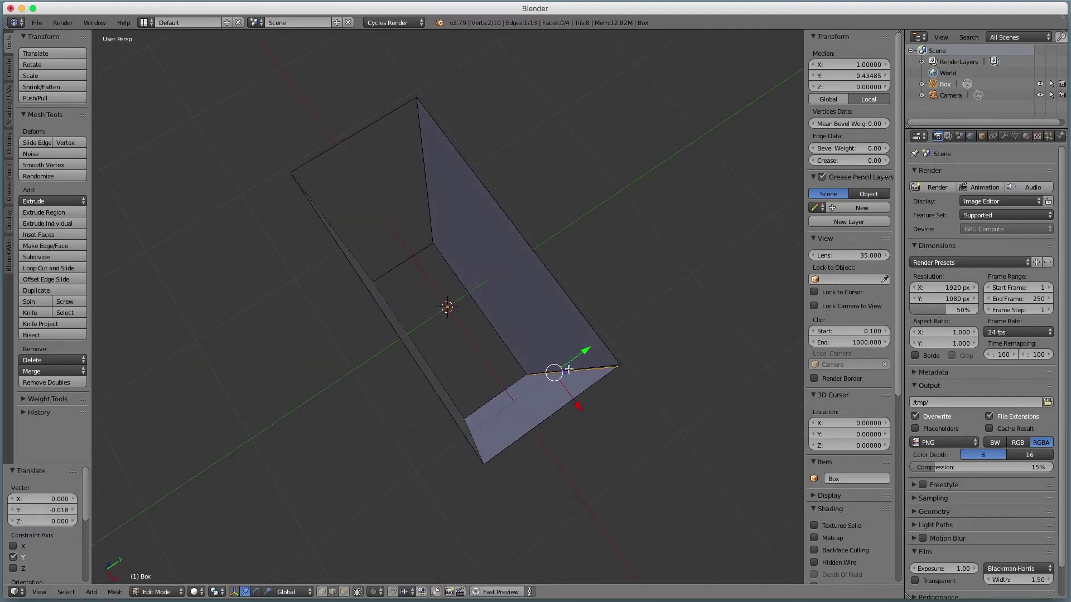
key(e)
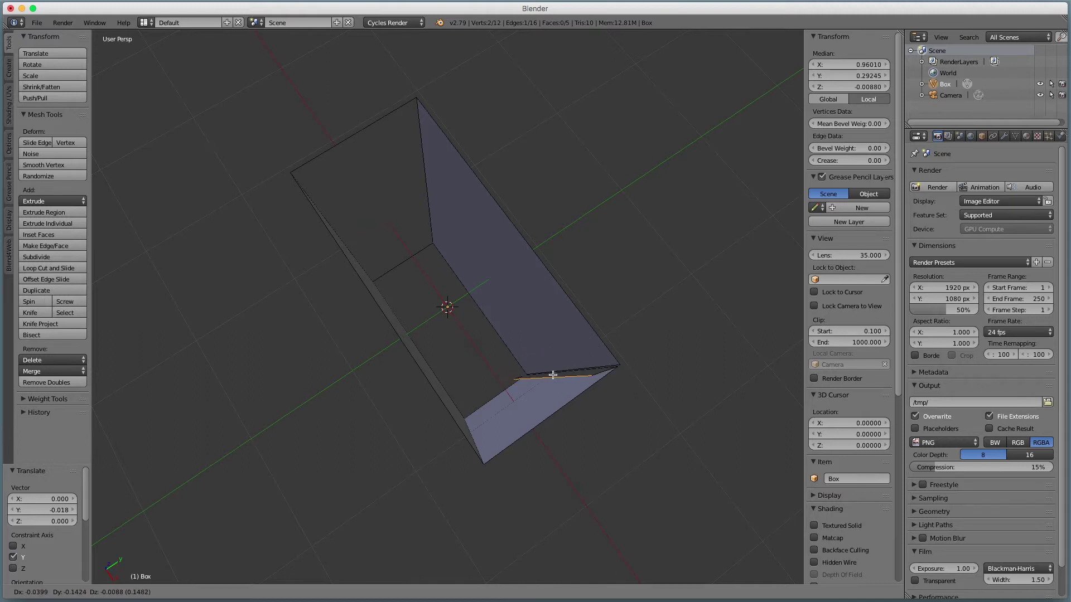
right_click(552, 375)
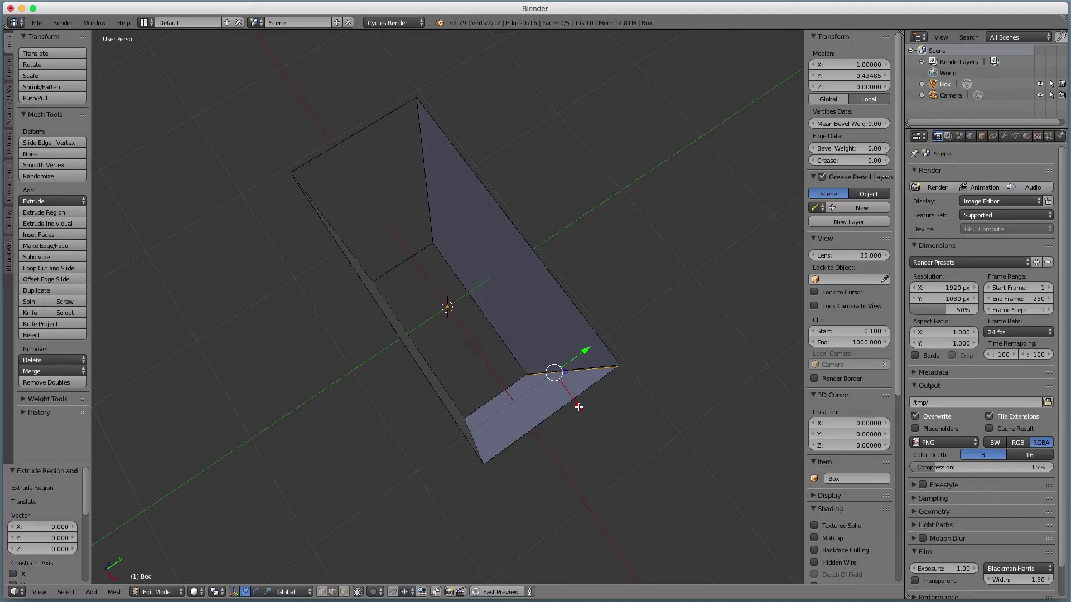
middle_drag(514, 409, 555, 400)
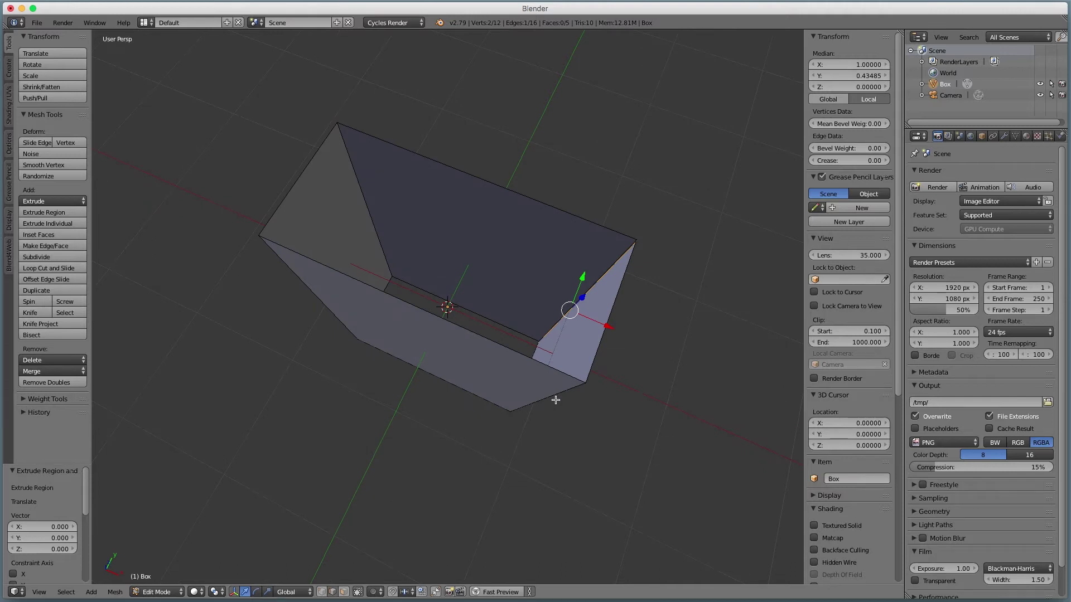
key(g)
key(x)
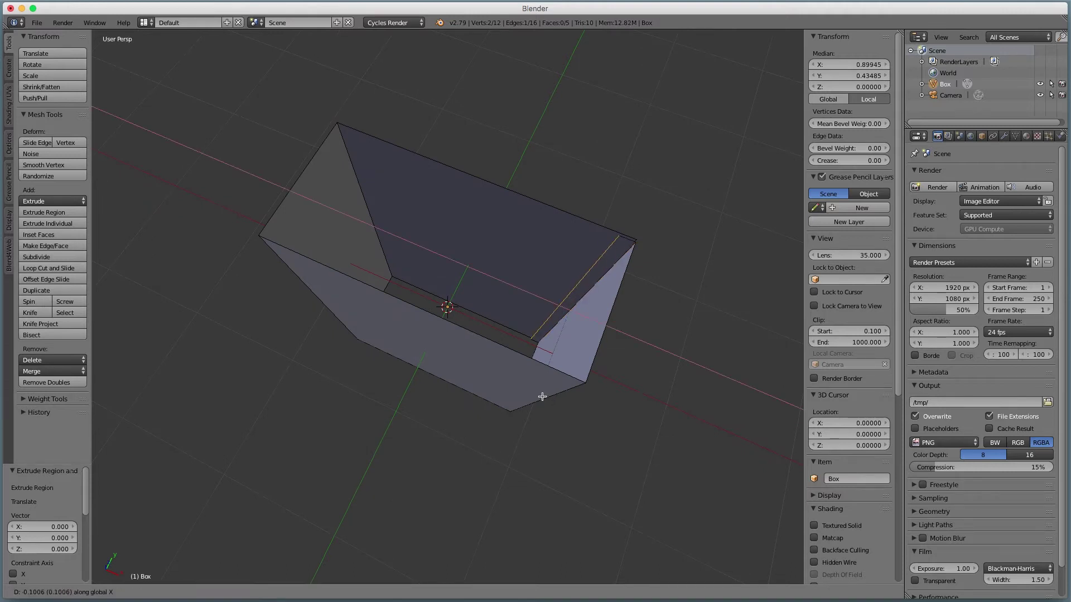
click(540, 395)
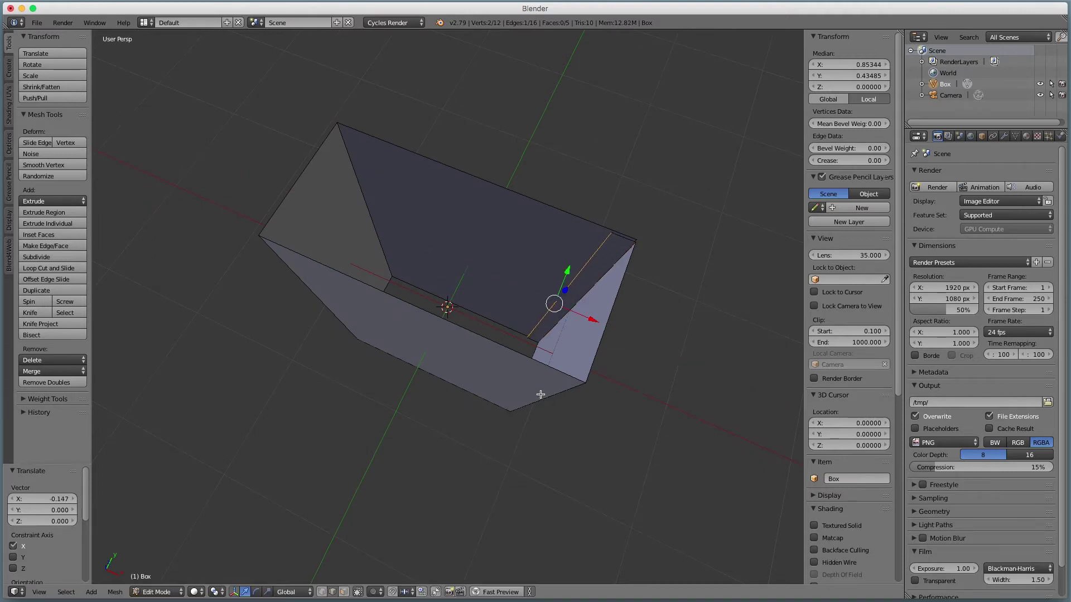
- Taper the glue flap by scaling its free vertical edge to about 0.937 along the Z axis
key(s)
key(y)
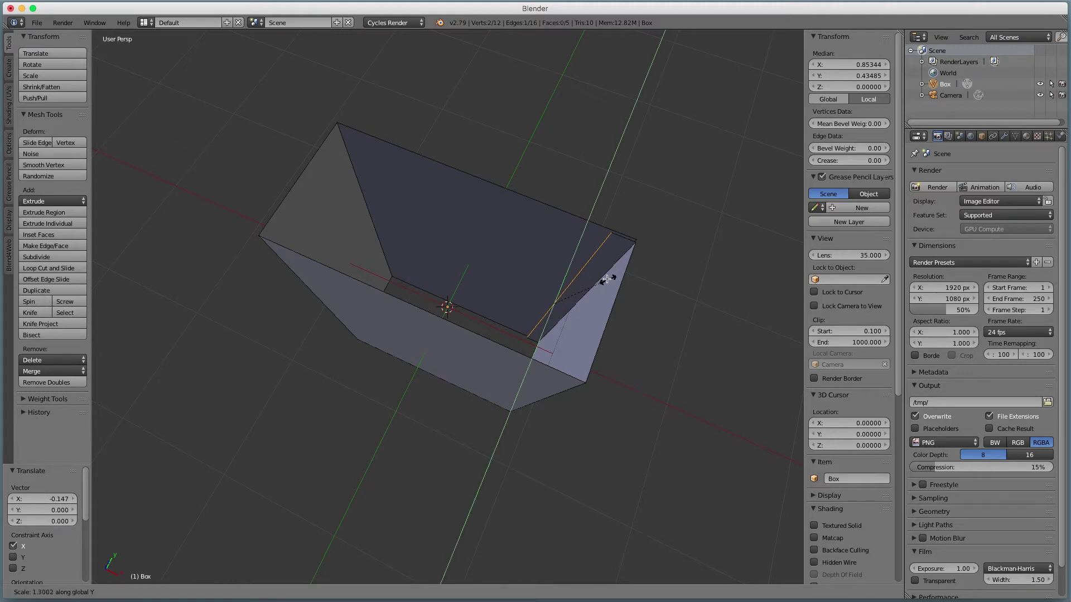
click(606, 279)
key(s)
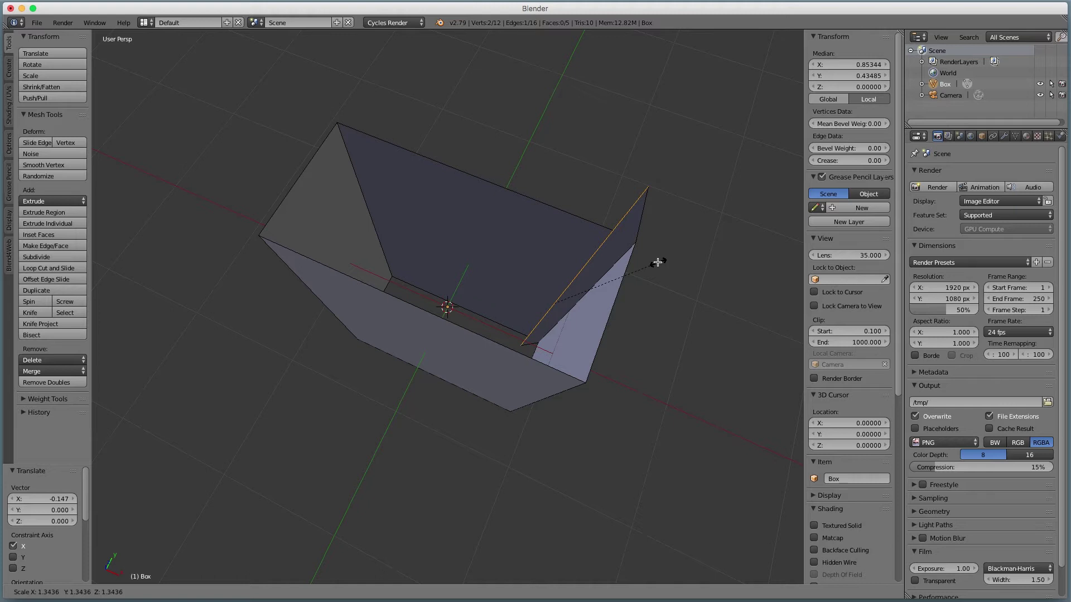
key(z)
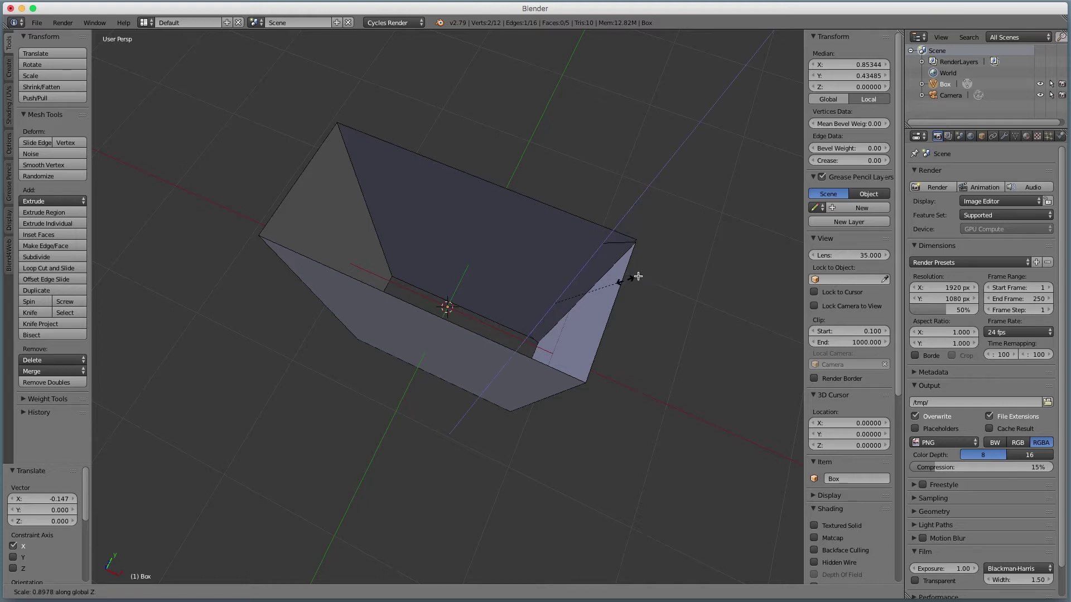
click(623, 274)
middle_drag(622, 274, 531, 285)
scroll(482, 428, up, 2)
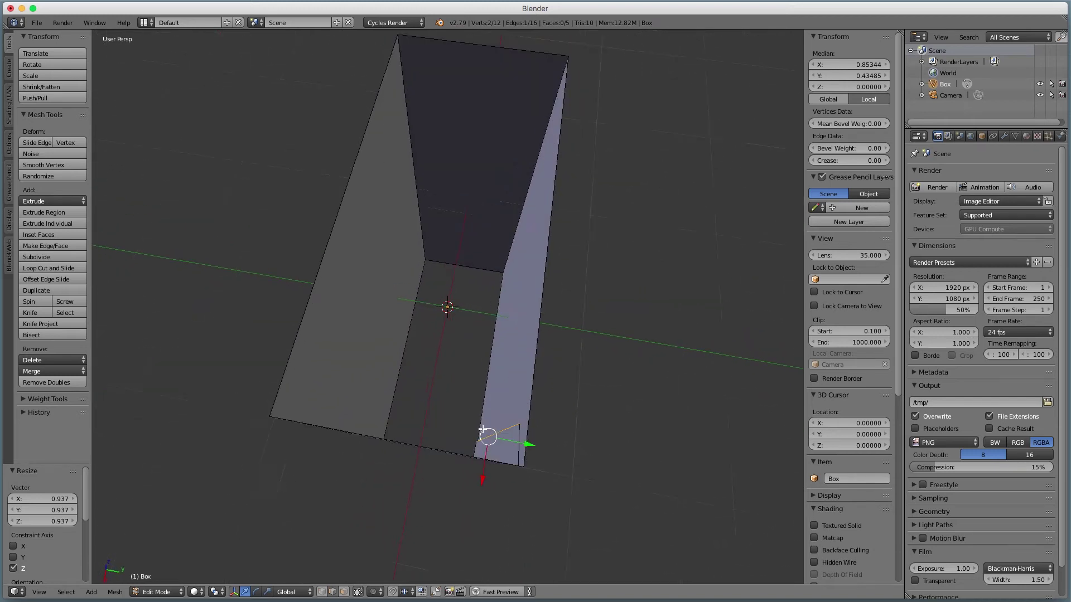
- Select the glue flap's face and move it about 0.008 along the Y axis, closer to the adjoining wall
middle_drag(482, 429, 424, 535)
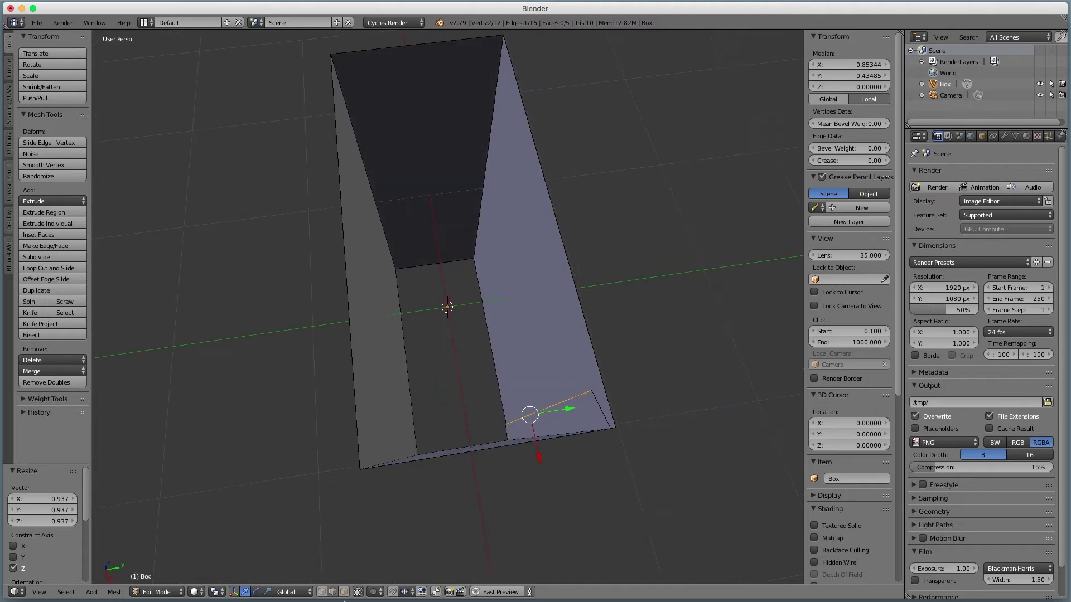
click(344, 592)
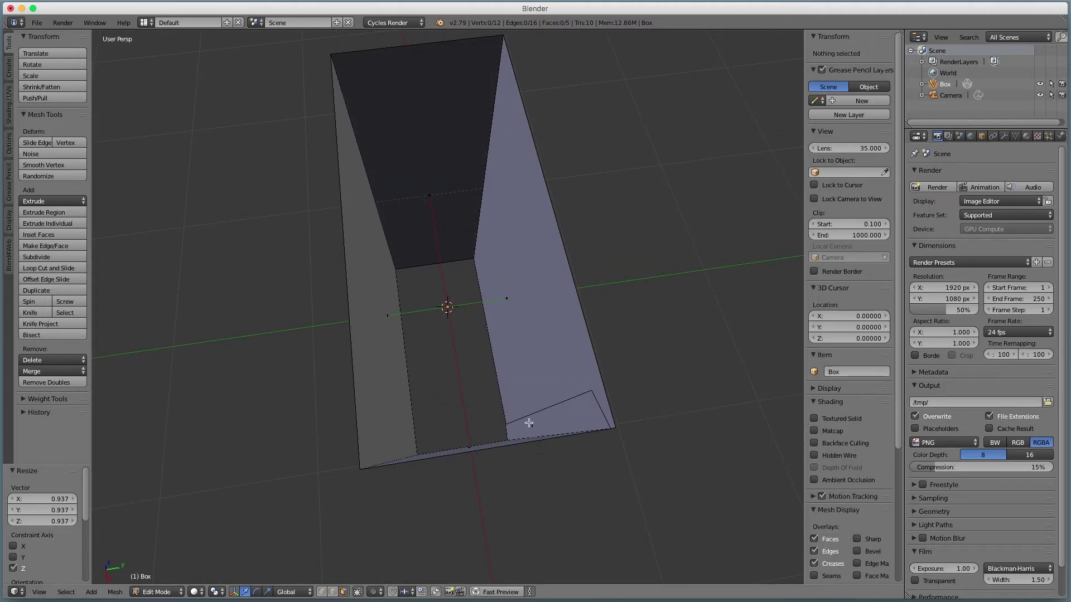
right_click(557, 423)
drag(564, 421, 564, 421)
- Extrude the four short edges of the top and bottom openings and scale them to about 0.602 along the X axis as inward flaps
middle_drag(564, 421, 490, 411)
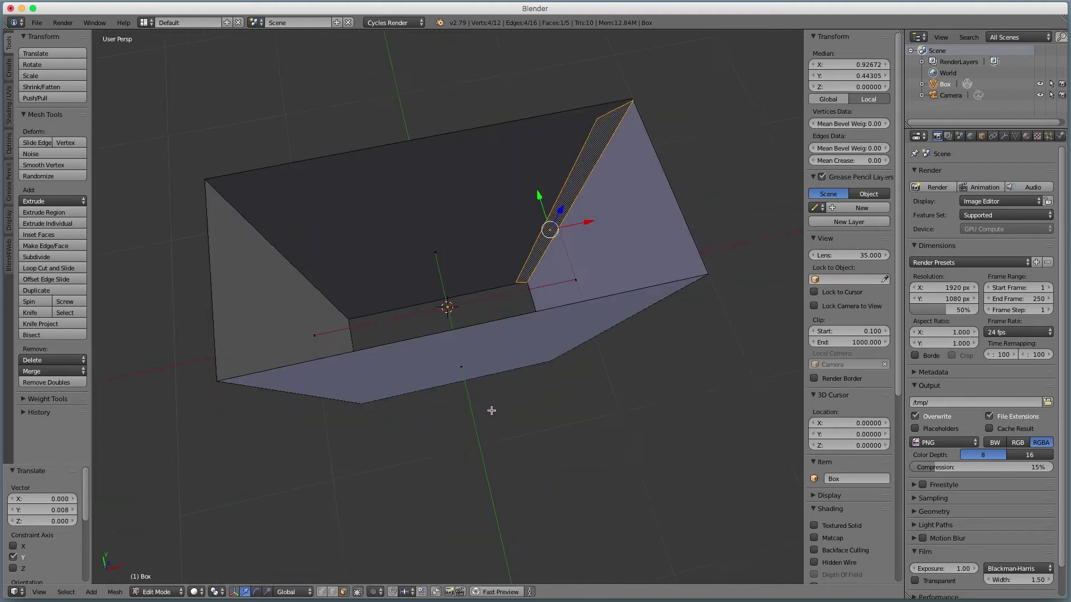
right_click(221, 297)
shift+right_click(686, 224)
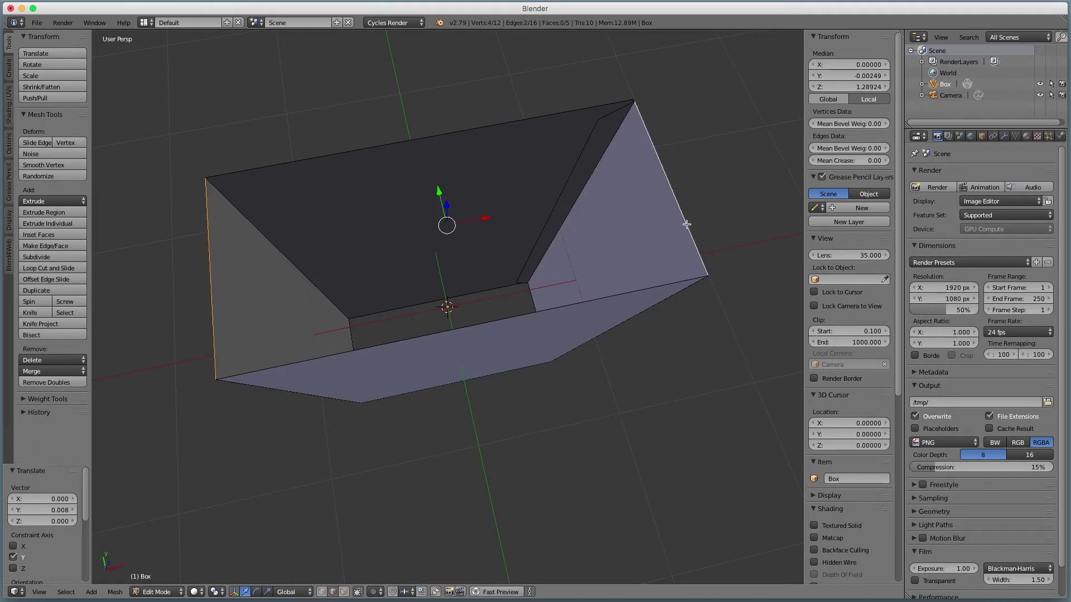
right_click(351, 327)
ctrl+alt+right_click(537, 296)
middle_drag(672, 304, 573, 273)
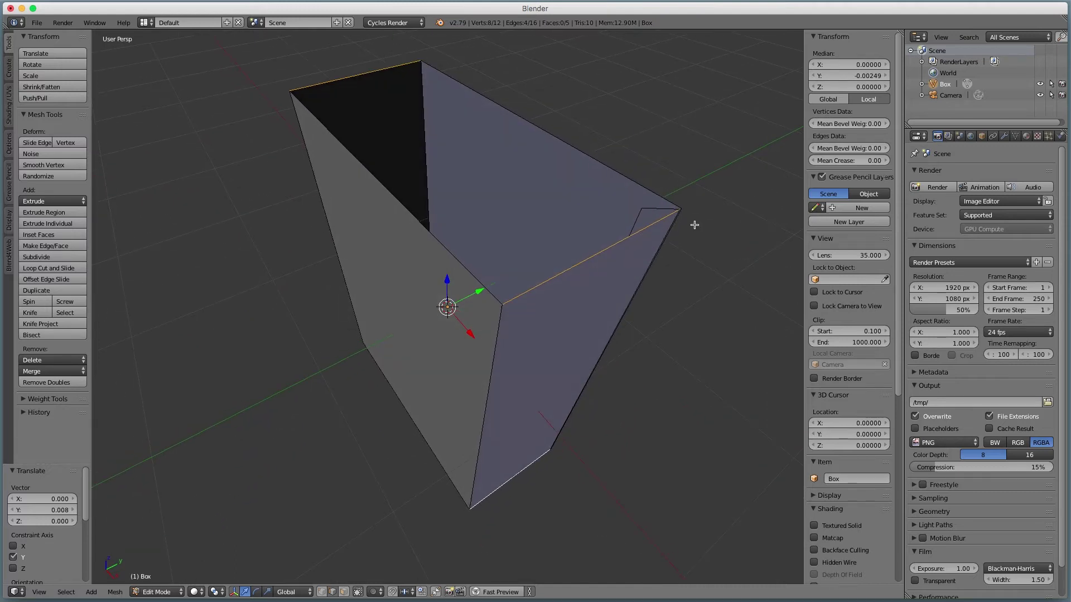
key(e)
right_click(562, 217)
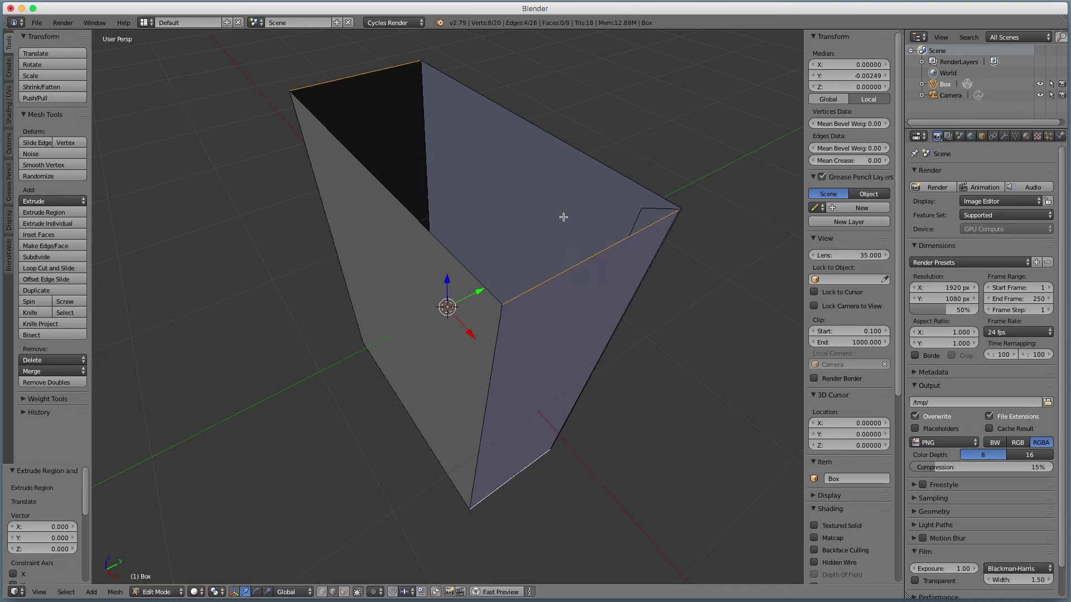
middle_drag(516, 239, 582, 284)
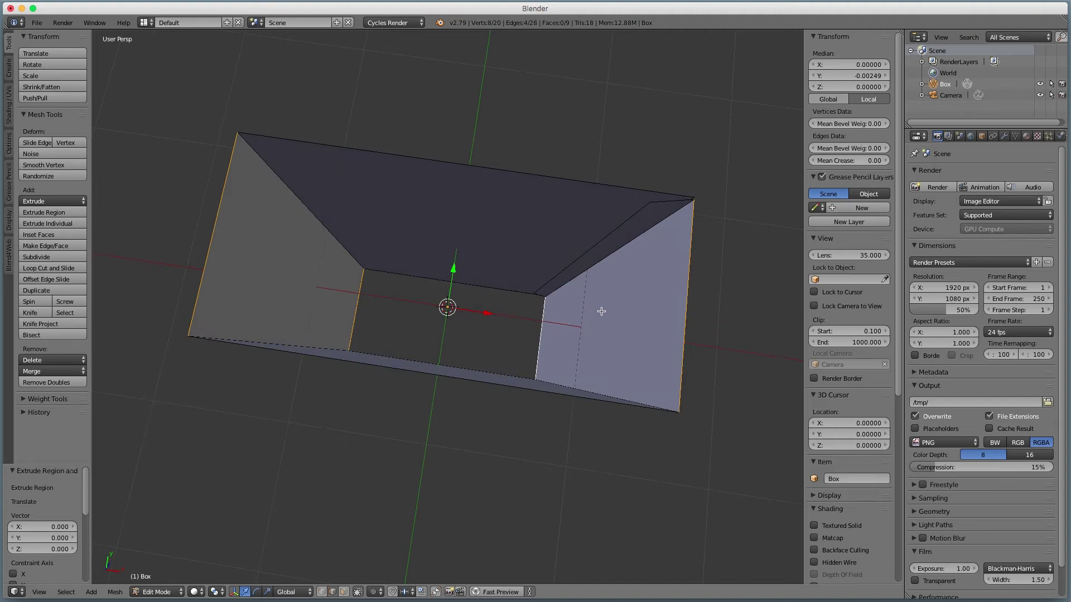
key(x)
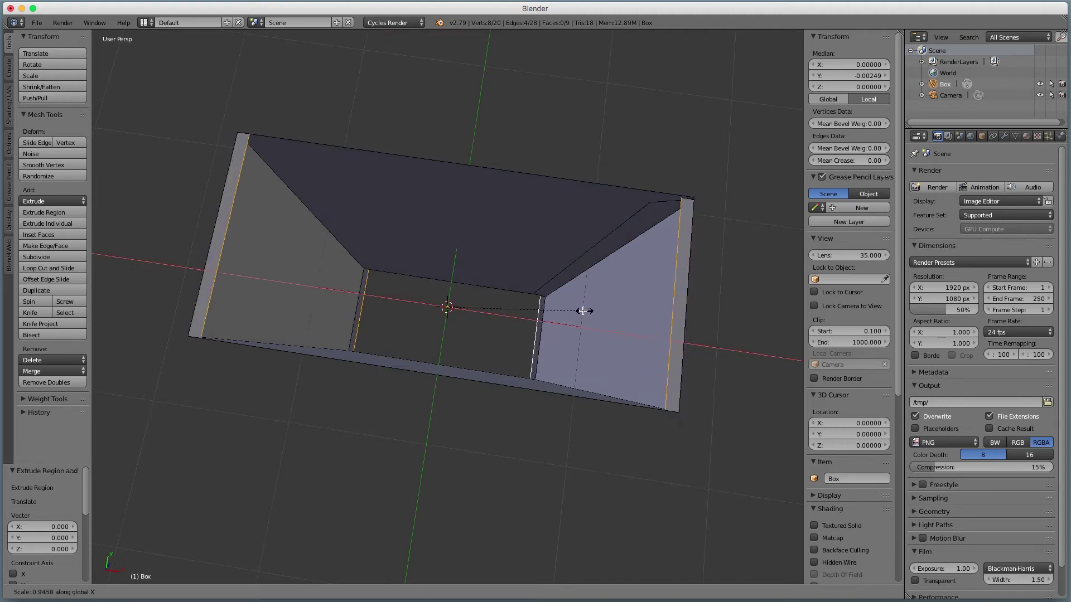
click(540, 303)
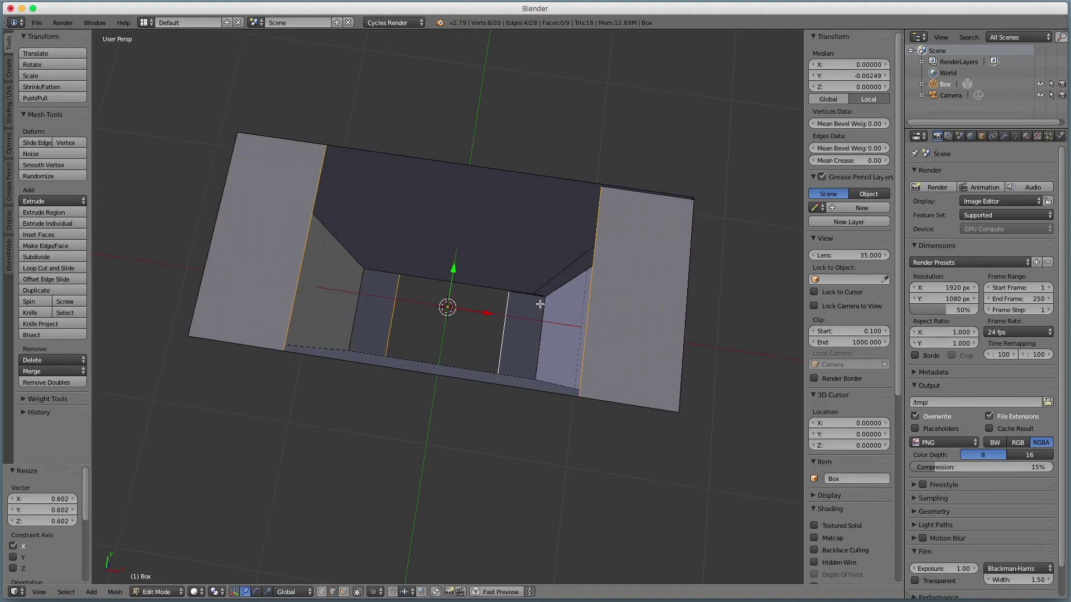
- Scale the short flaps' free edges to about 0.826 along the Y axis and about 0.895 along the Z axis
key(s)
key(y)
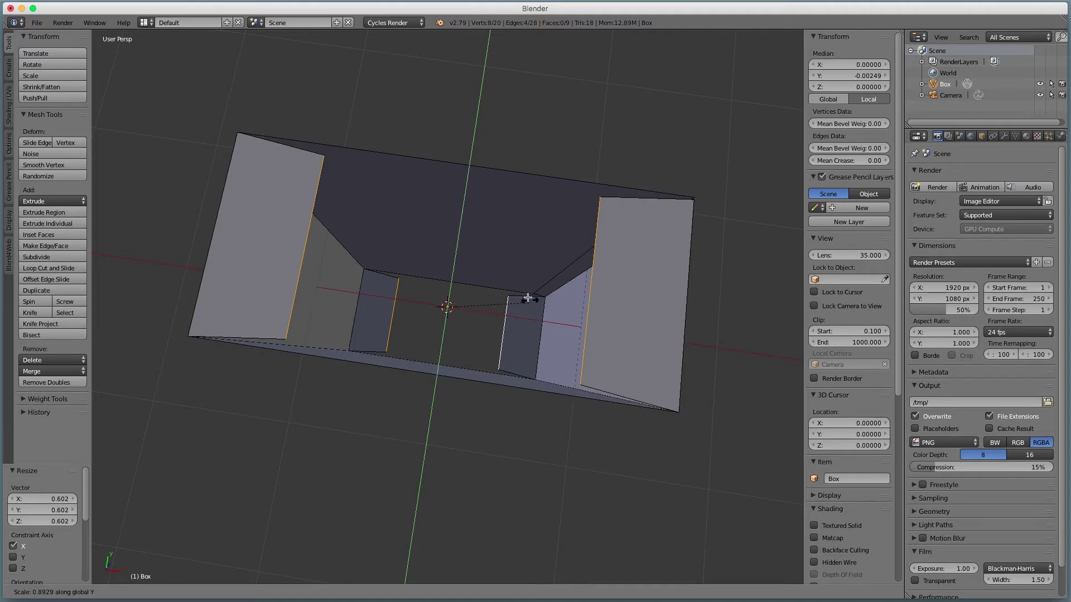
click(520, 289)
middle_drag(507, 310, 510, 248)
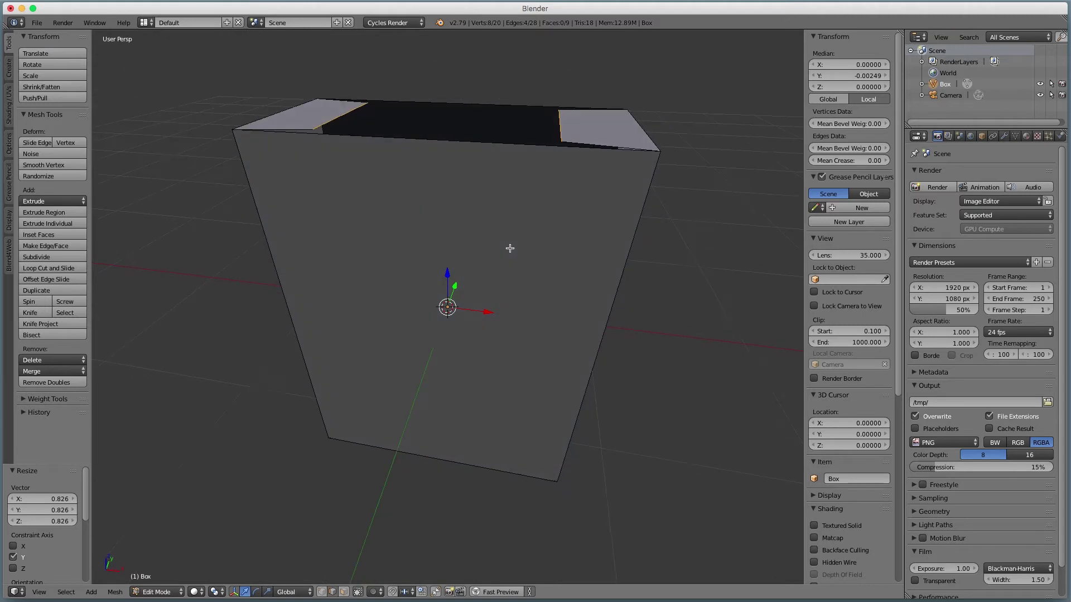
key(s)
key(z)
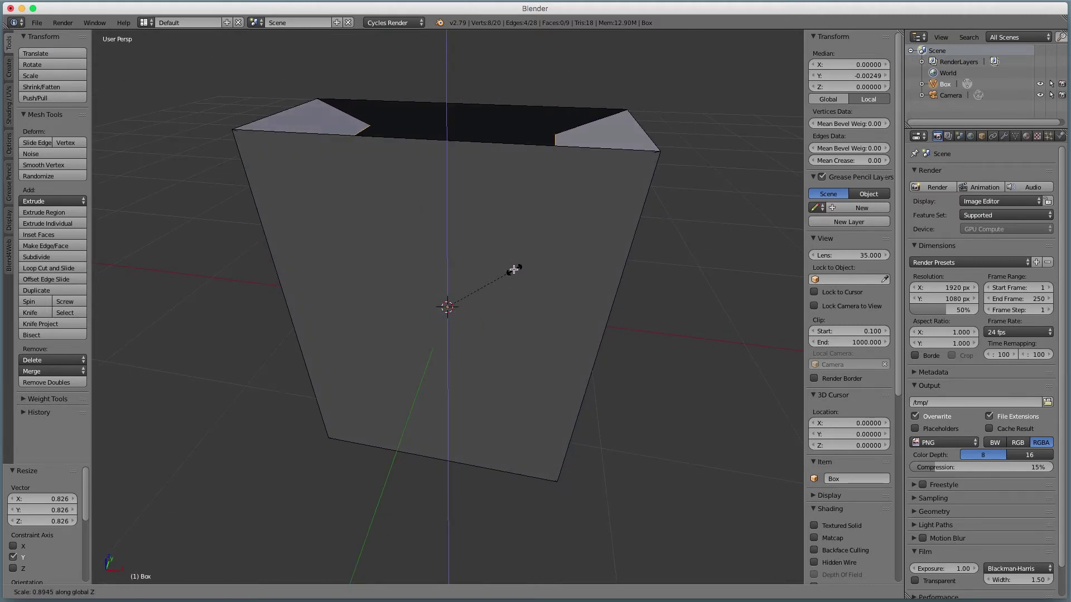
click(514, 270)
- Select the four long edges of the box's top and bottom openings
middle_drag(523, 256, 462, 293)
right_click(384, 256)
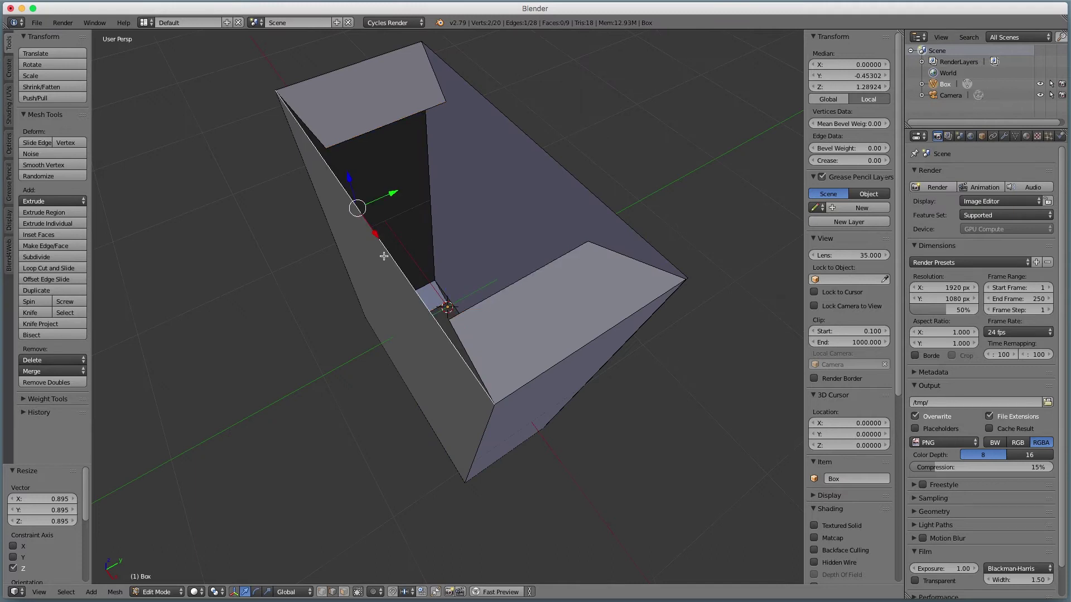
shift+right_click(534, 156)
middle_drag(490, 240, 405, 269)
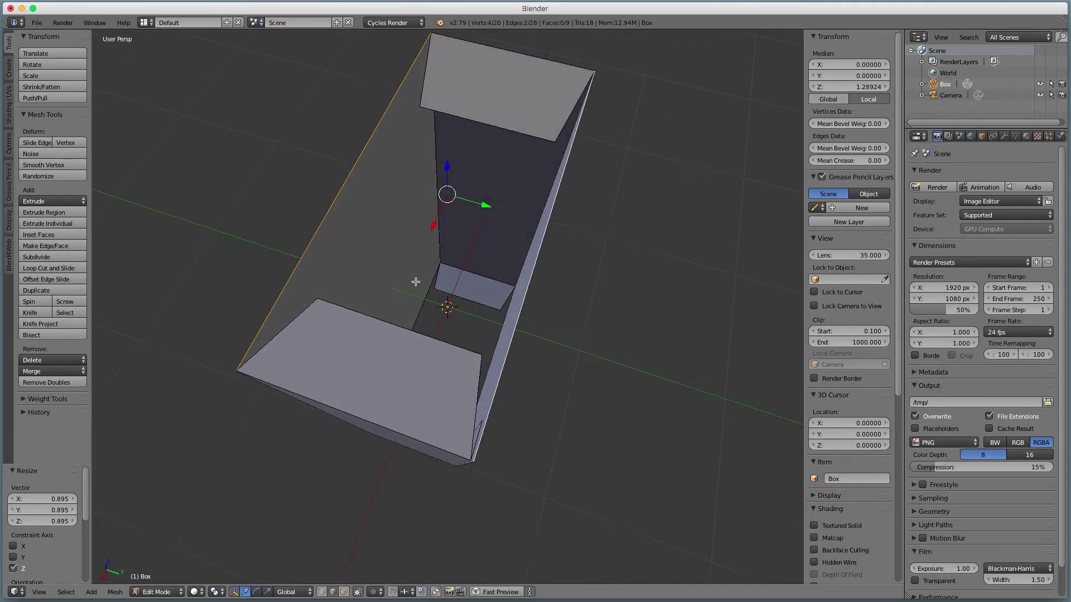
shift+right_click(421, 302)
shift+right_click(493, 333)
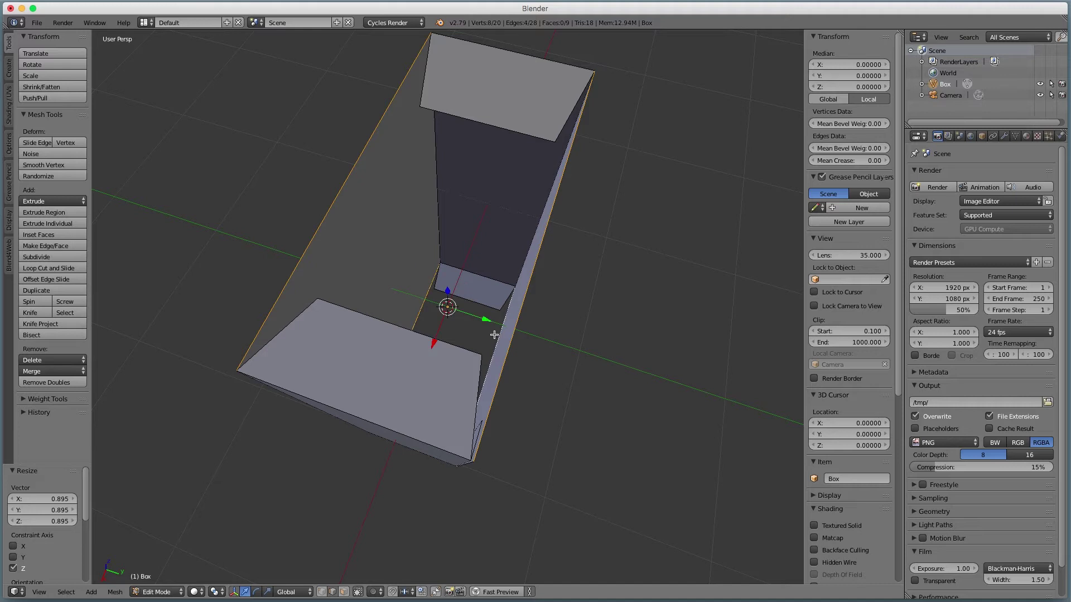
middle_drag(528, 333, 569, 322)
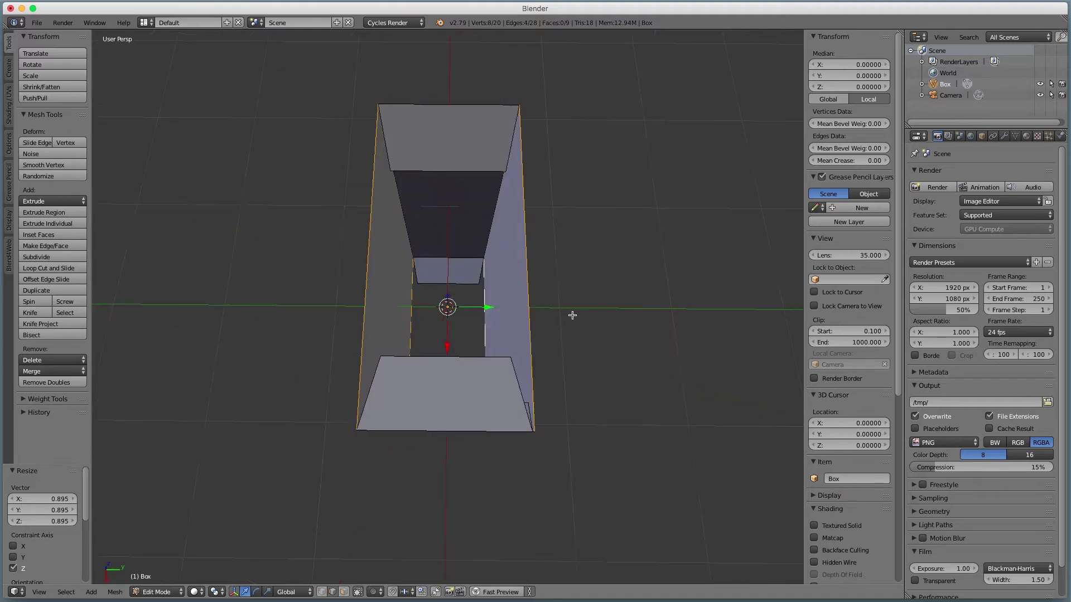
key(s)
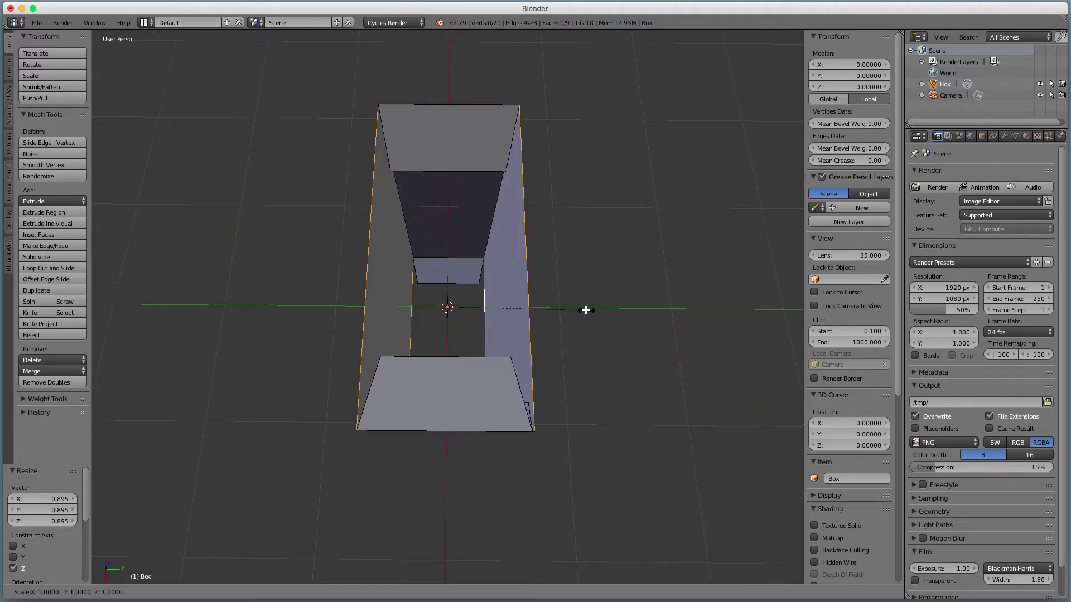
key(y)
key(Escape)
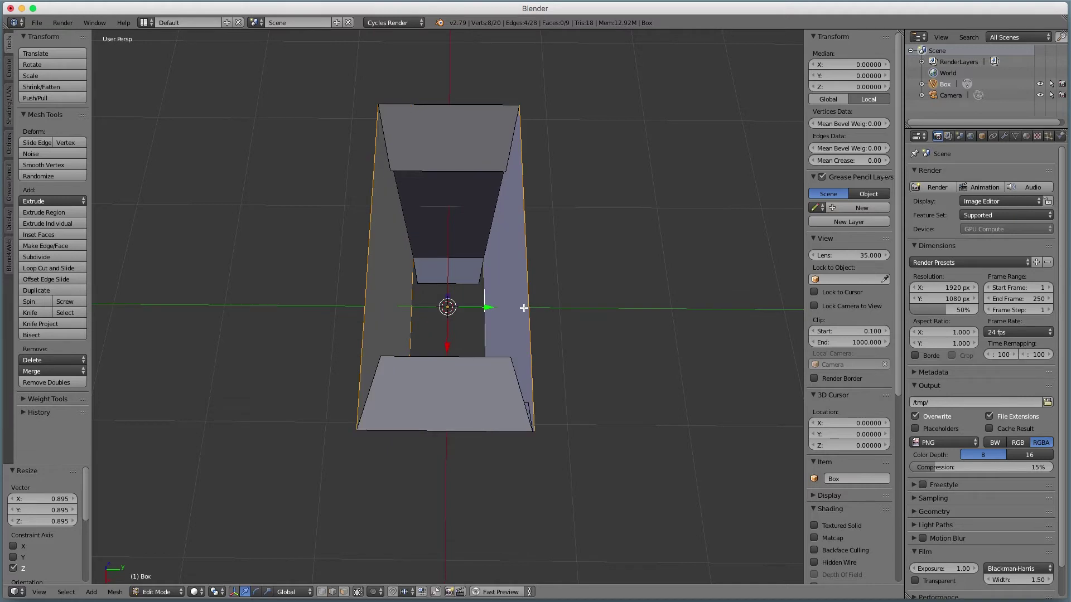
- Extrude the four selected long edges in place and scale them to about -0.670 along the Y axis as closing flaps
key(e)
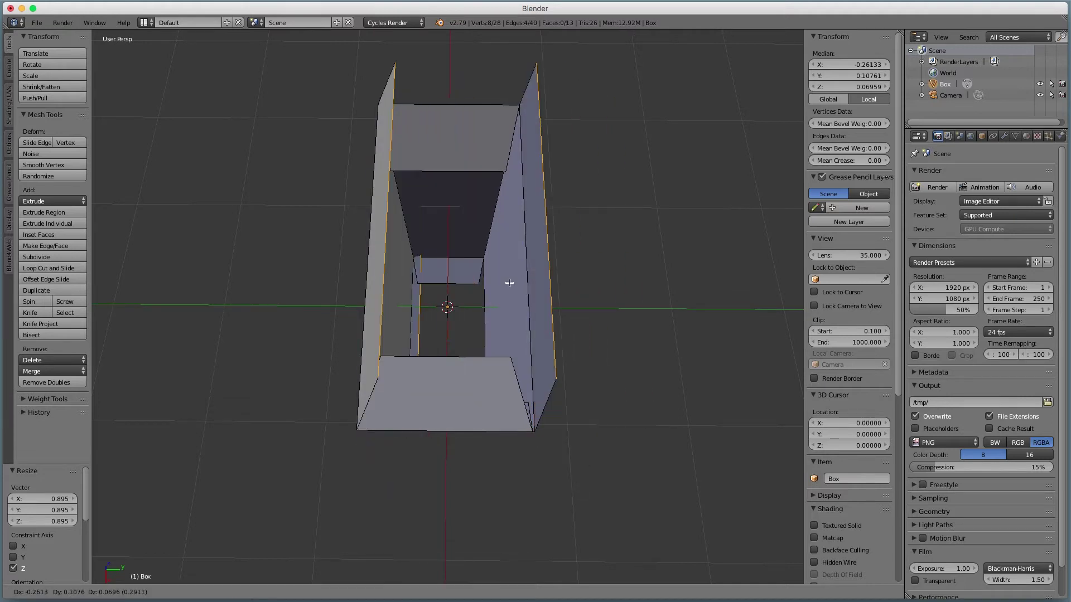
key(Escape)
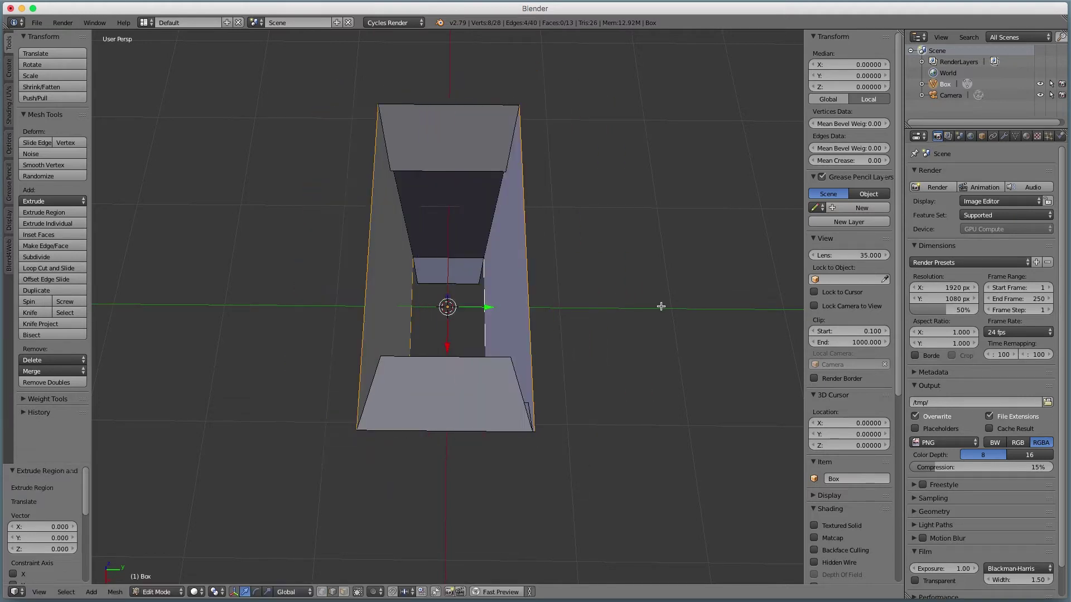
key(s)
key(y)
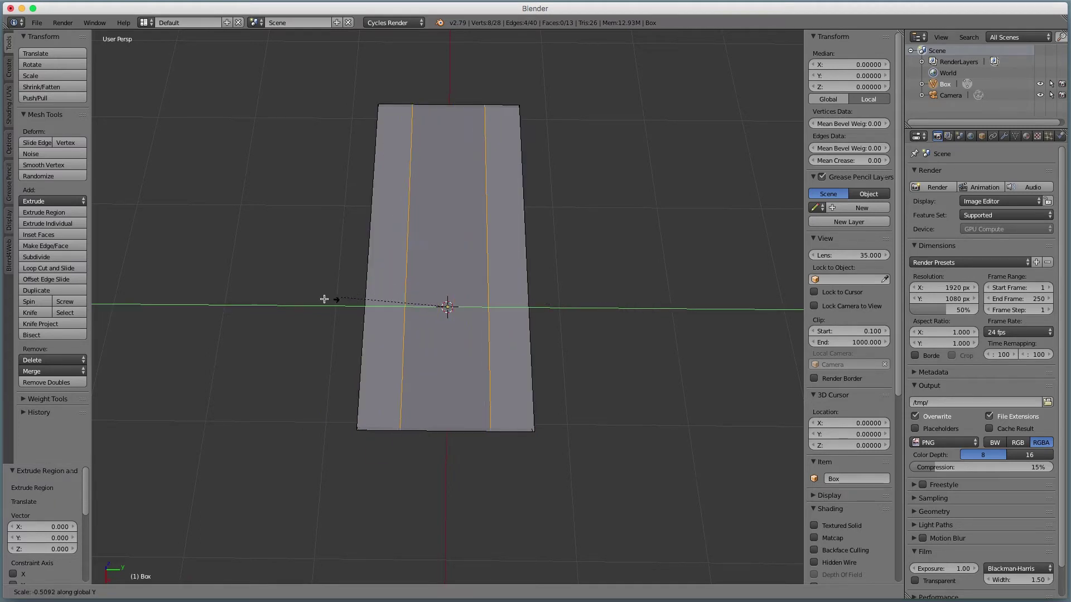
click(304, 300)
- Scale the long flaps' free edges to about 0.658 along the Y axis and about 0.951 along the X axis
middle_drag(398, 321, 531, 329)
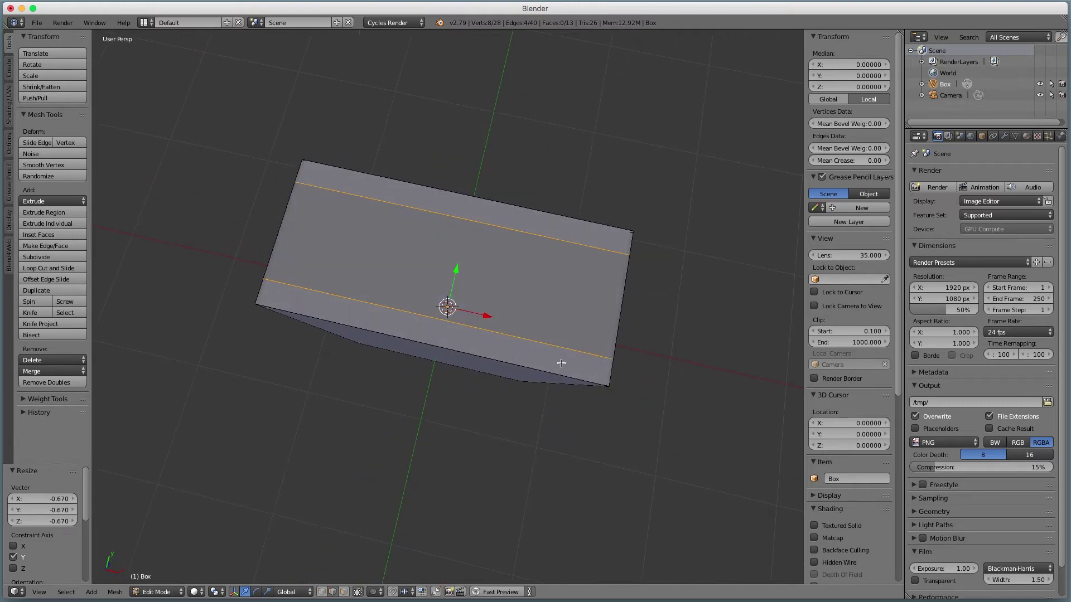
key(s)
key(y)
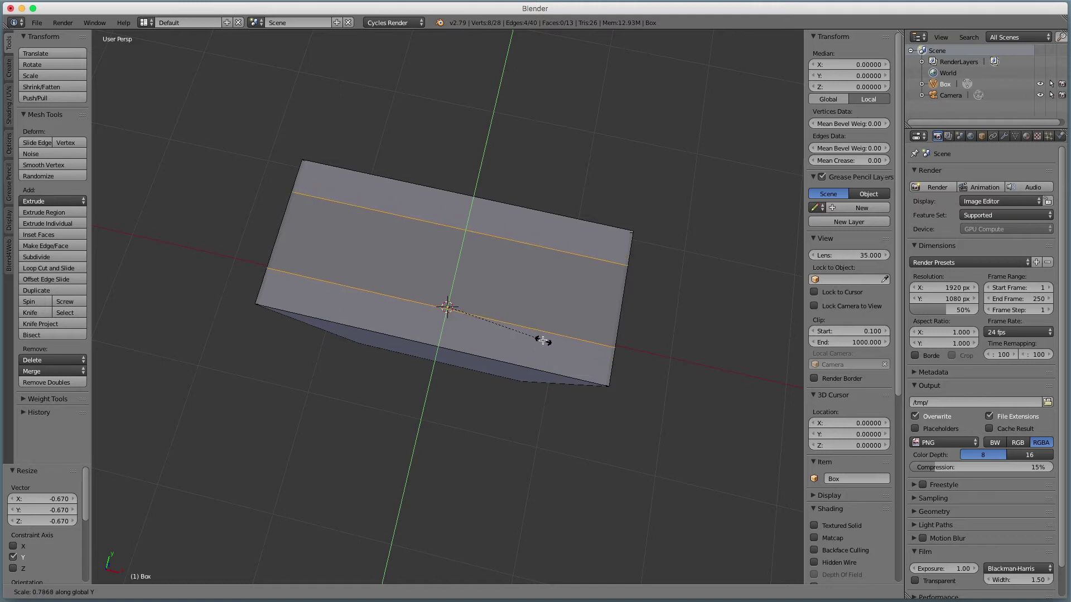
click(527, 331)
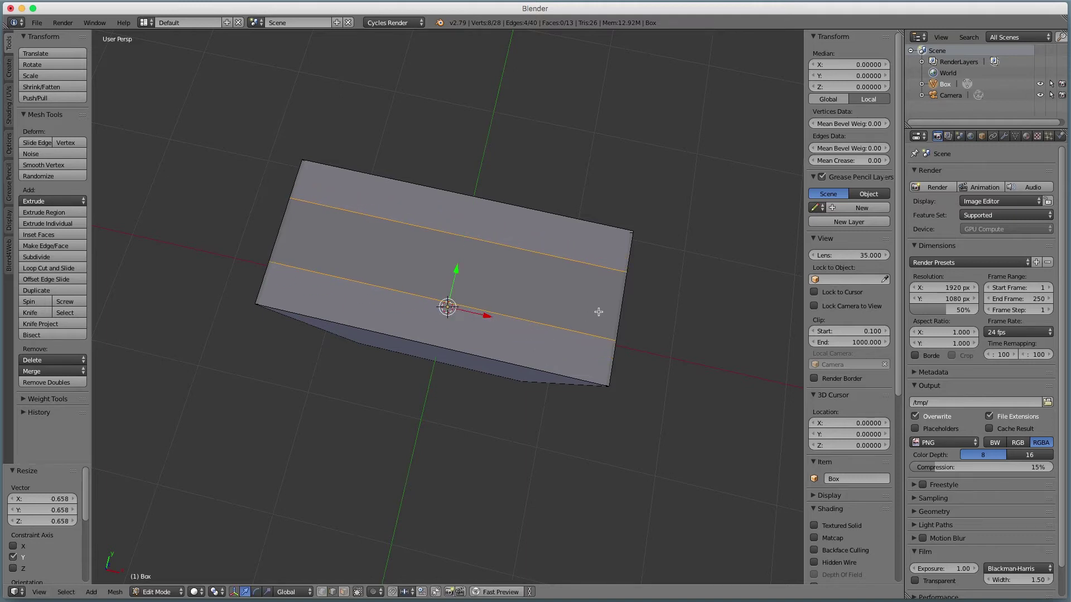
key(s)
key(x)
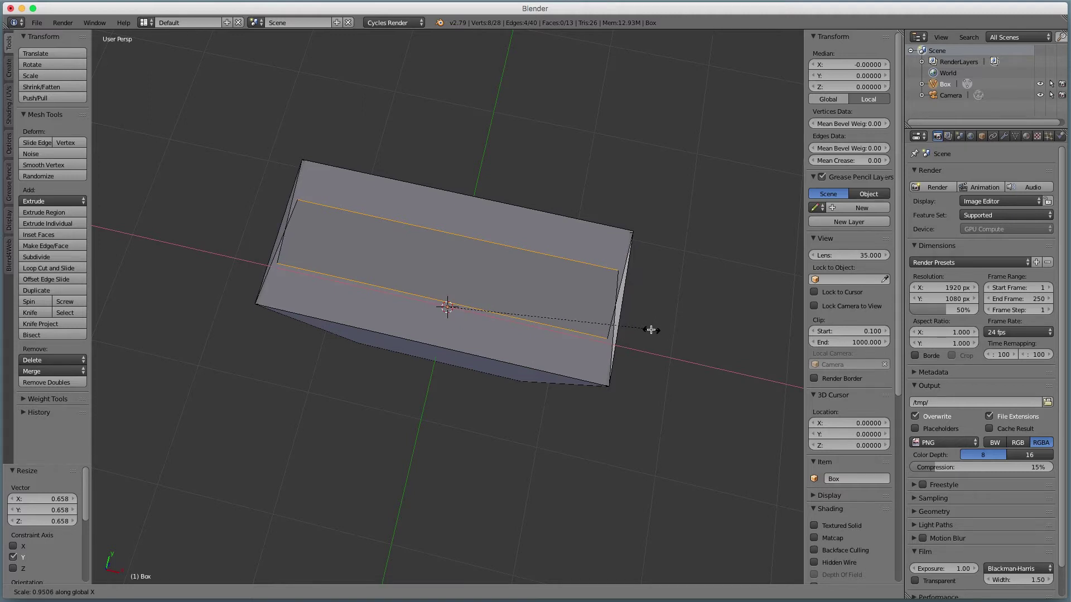
click(650, 329)
- Select the free edge of one long flap on the underside of the box
middle_drag(646, 364, 521, 201)
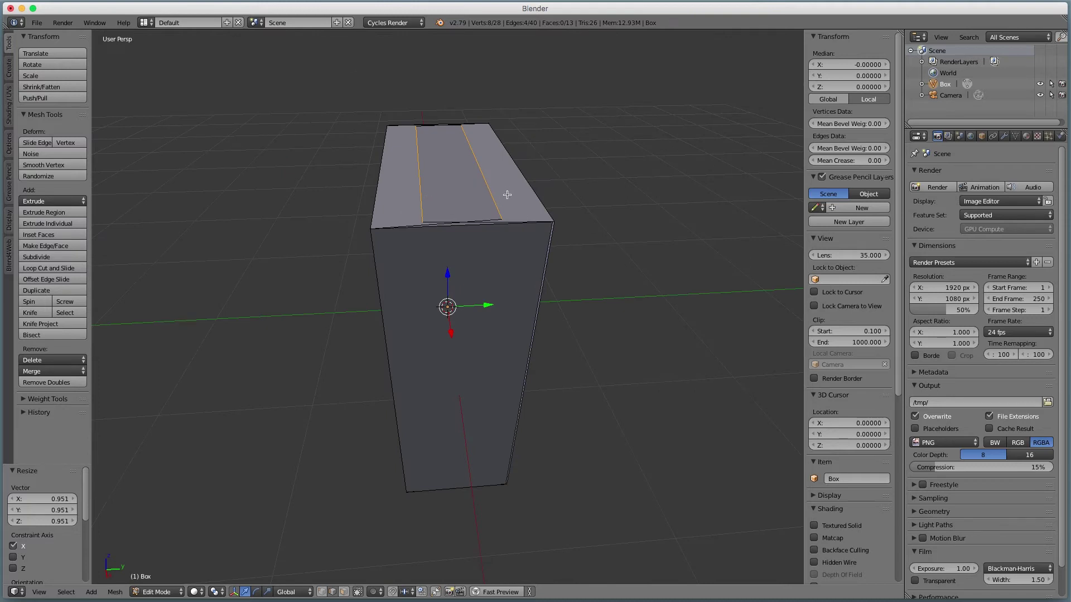
middle_drag(481, 252, 512, 354)
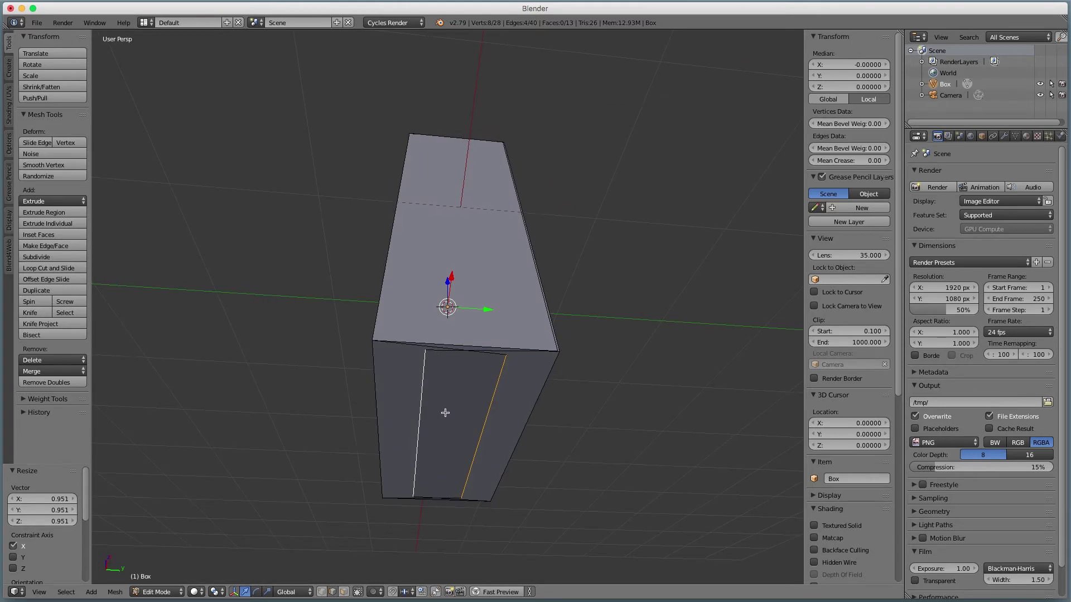
middle_drag(450, 390, 454, 314)
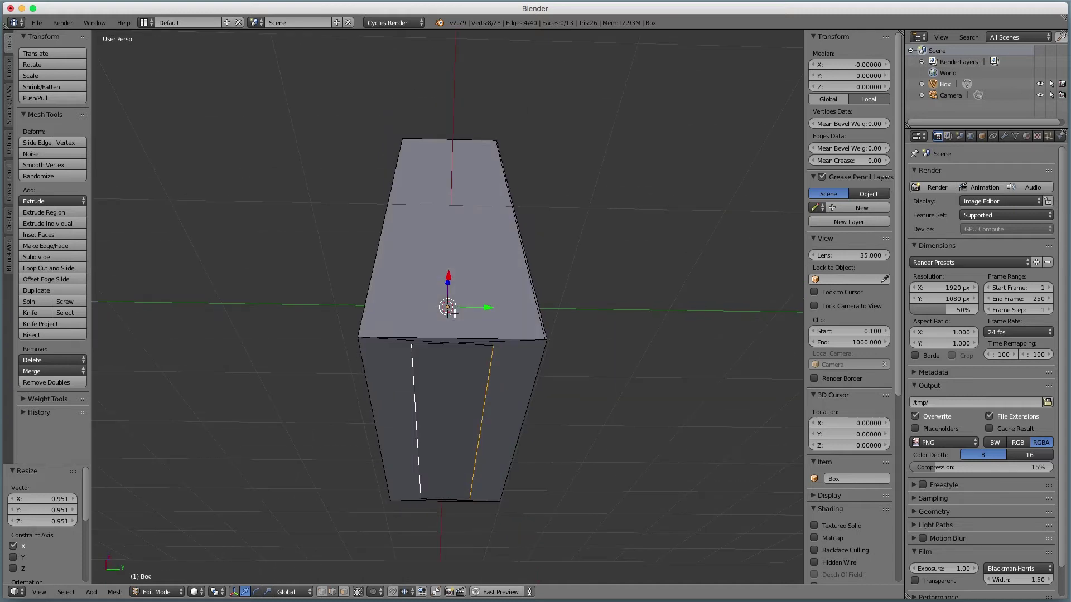
mouse_move(445, 363)
middle_down()
mouse_move(447, 461)
mouse_move(445, 353)
middle_up()
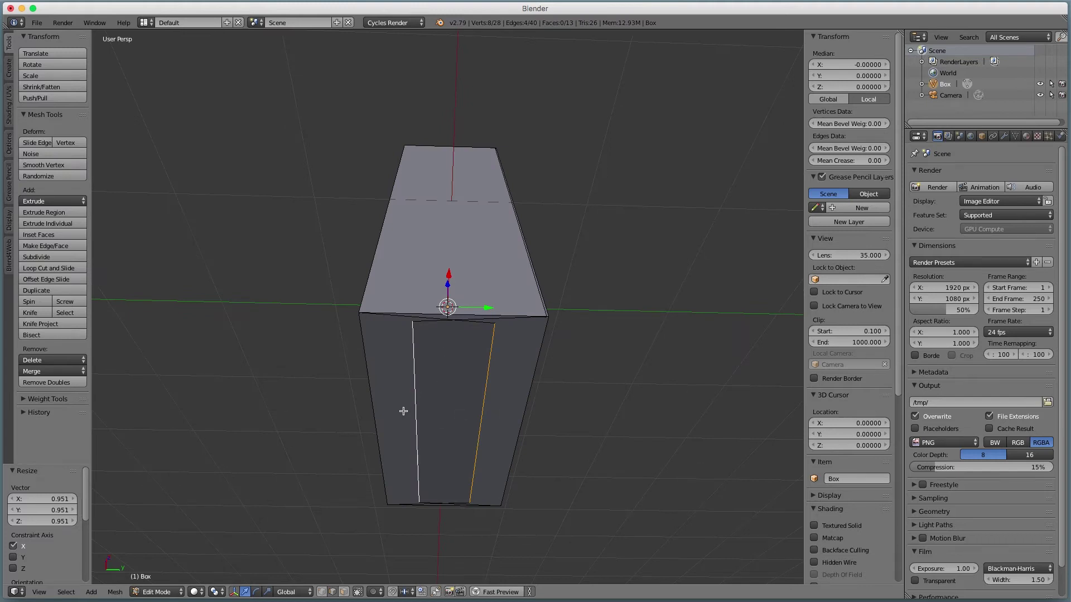
right_click(418, 436)
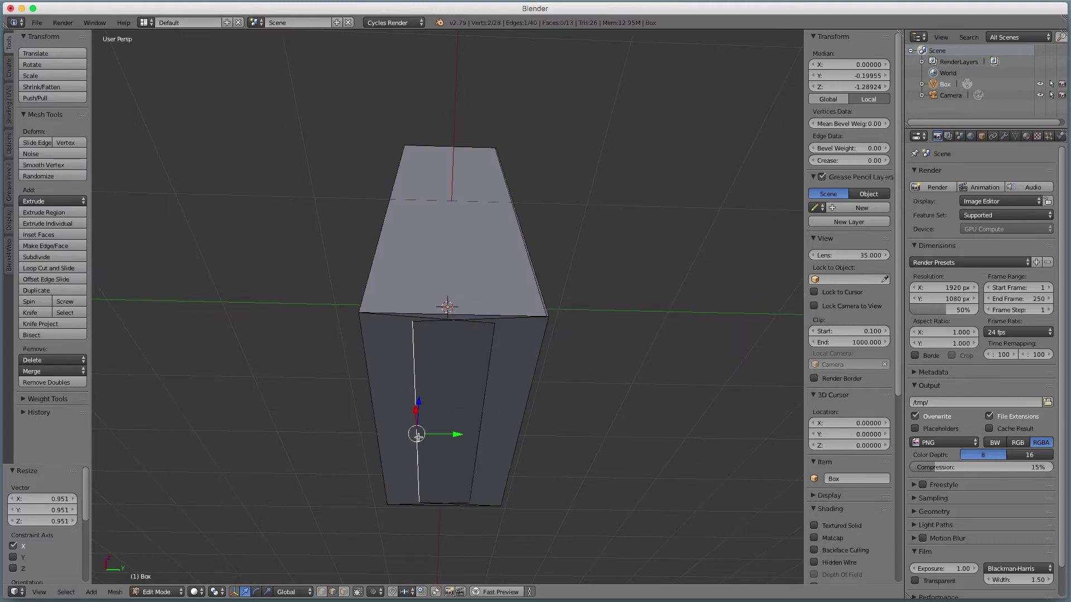
key(ctrl+z)
key(ctrl+z)
key(ctrl+shift+z)
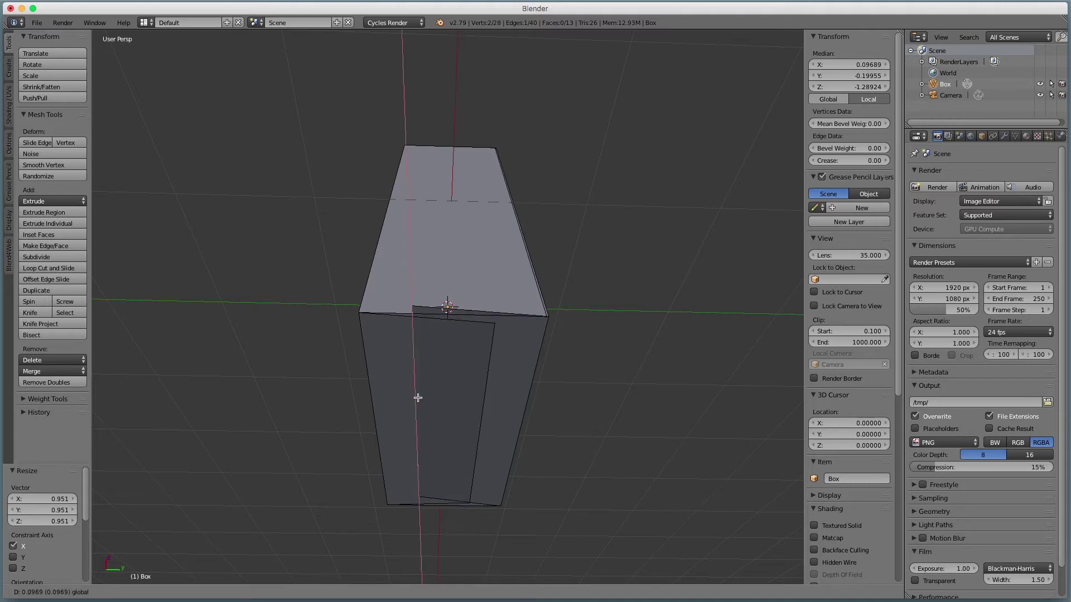
key(ctrl+shift+z)
- Add the diagonally opposite top flap's free edge to the selection and move both edges about 0.030 up along the Z axis
middle_drag(418, 398, 426, 437)
shift+right_click(487, 176)
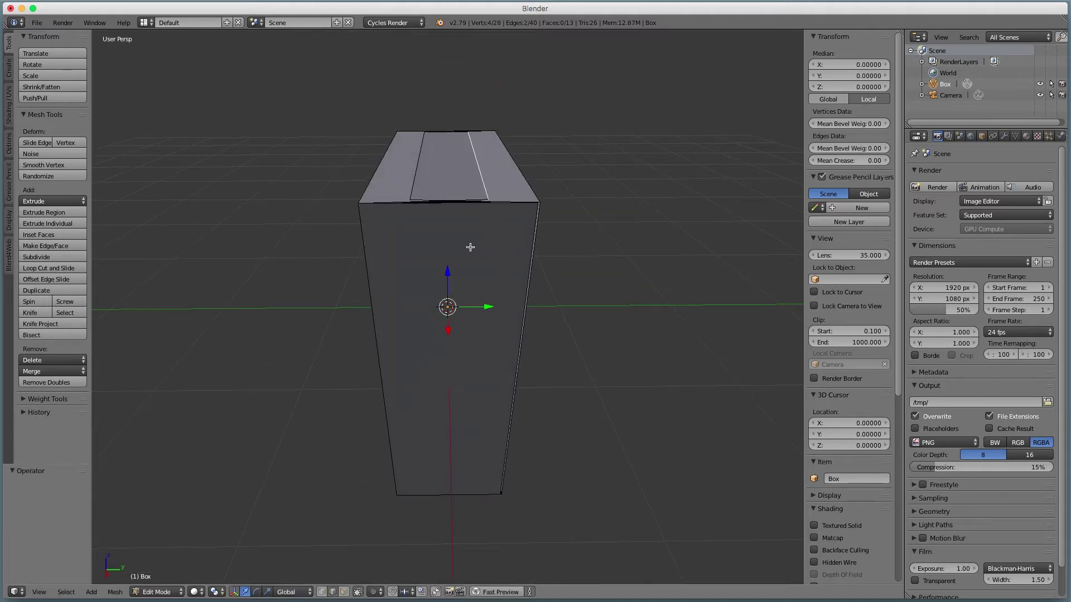
drag(449, 274, 450, 269)
middle_drag(594, 266, 556, 186)
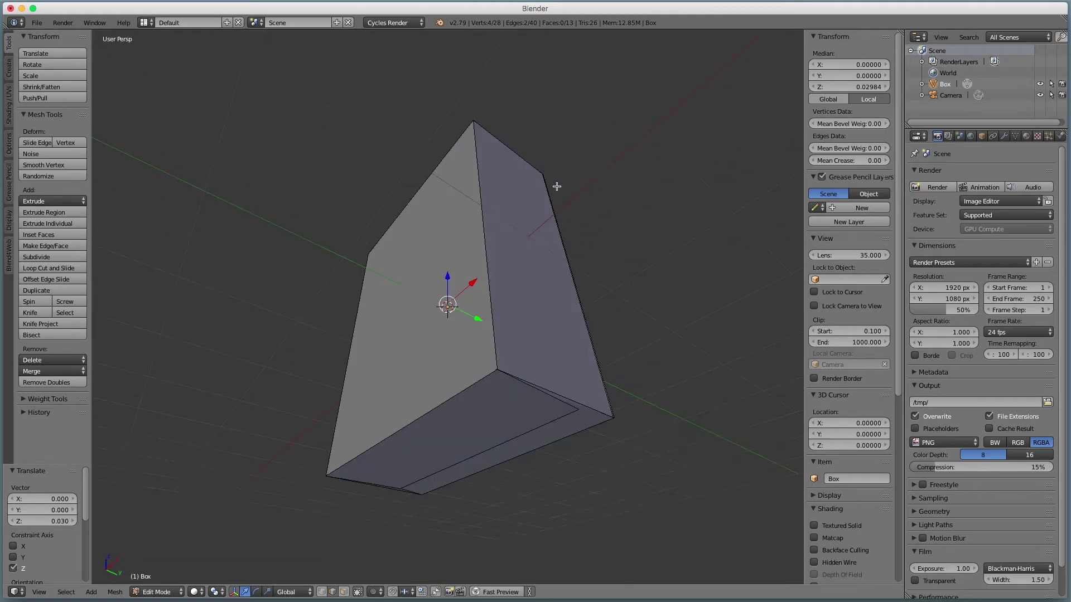
- Turn off limiting the selection to visible geometry and inspect the see-through box with its inner flaps
click(357, 592)
middle_drag(390, 536, 483, 509)
middle_drag(428, 378, 482, 452)
scroll(538, 446, up, 3)
scroll(539, 444, down, 3)
key(Tab)
key(Tab)
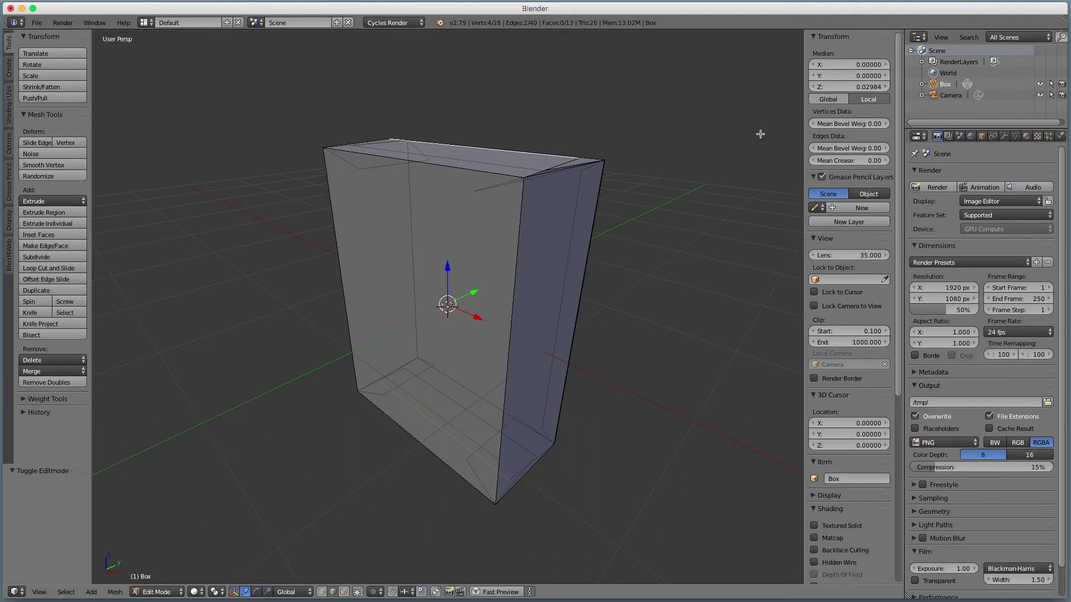
- Hide the 3D view's tool shelf and properties region and split the view into two side-by-side areas
drag(908, 47, 914, 47)
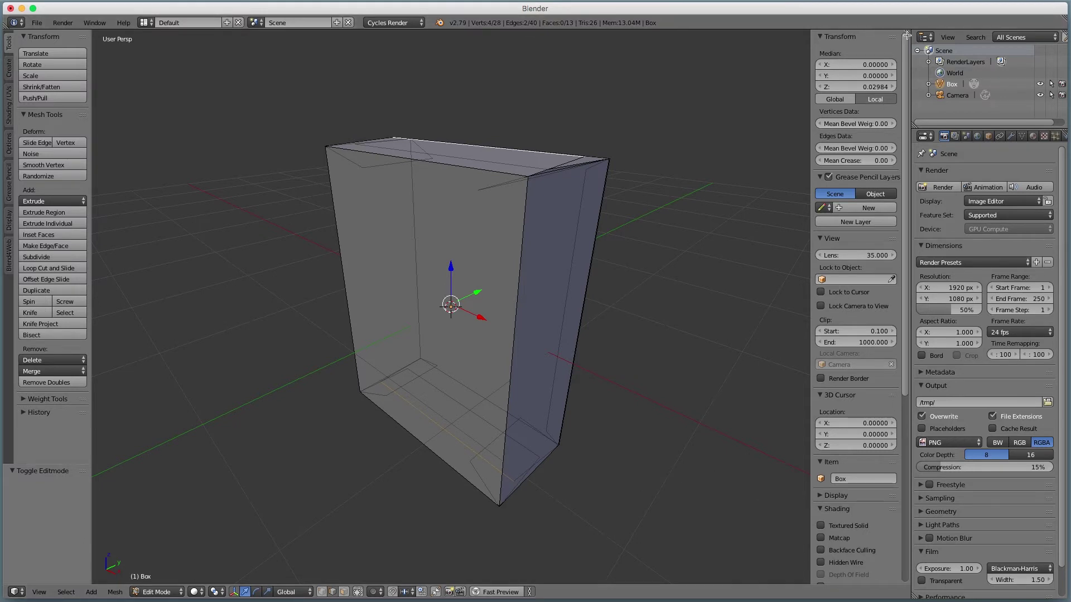
key(n)
key(t)
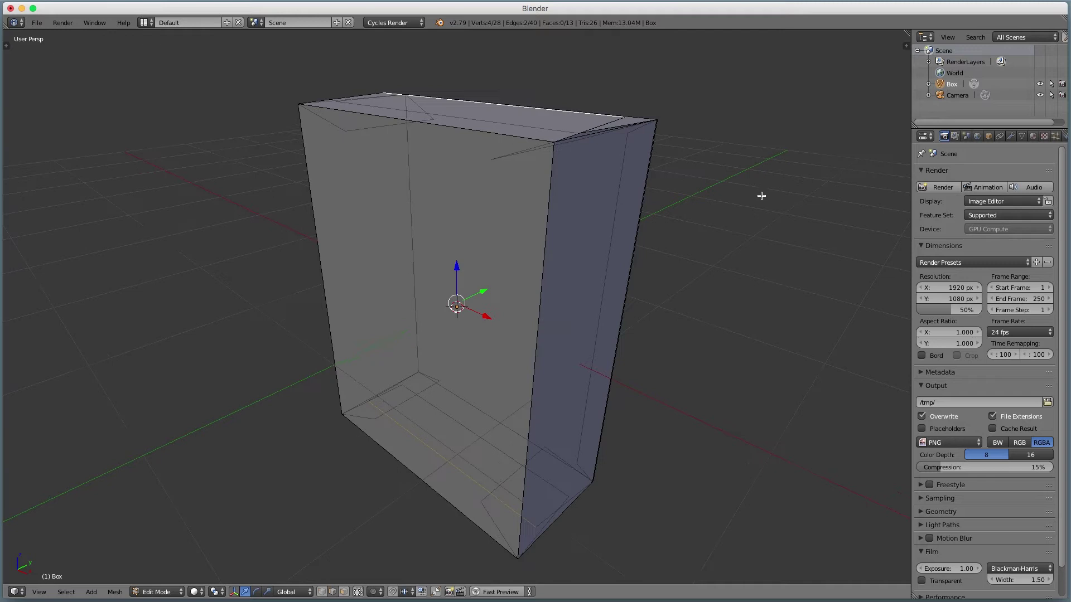
drag(898, 37, 410, 124)
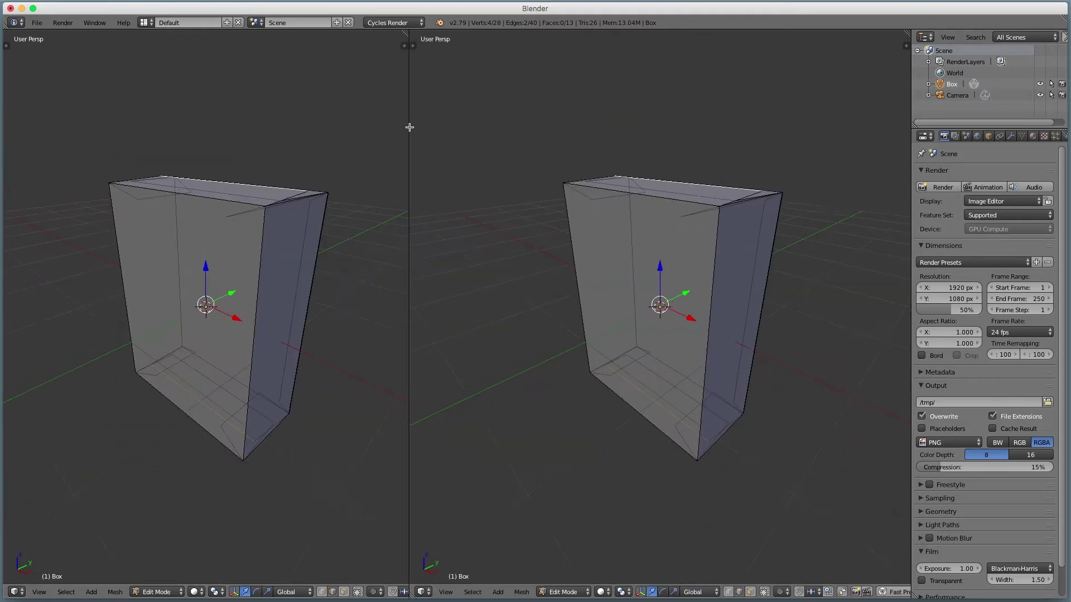
- Switch the narrower 3D view area to the UV/Image Editor
click(14, 592)
click(79, 503)
scroll(218, 349, up, 4)
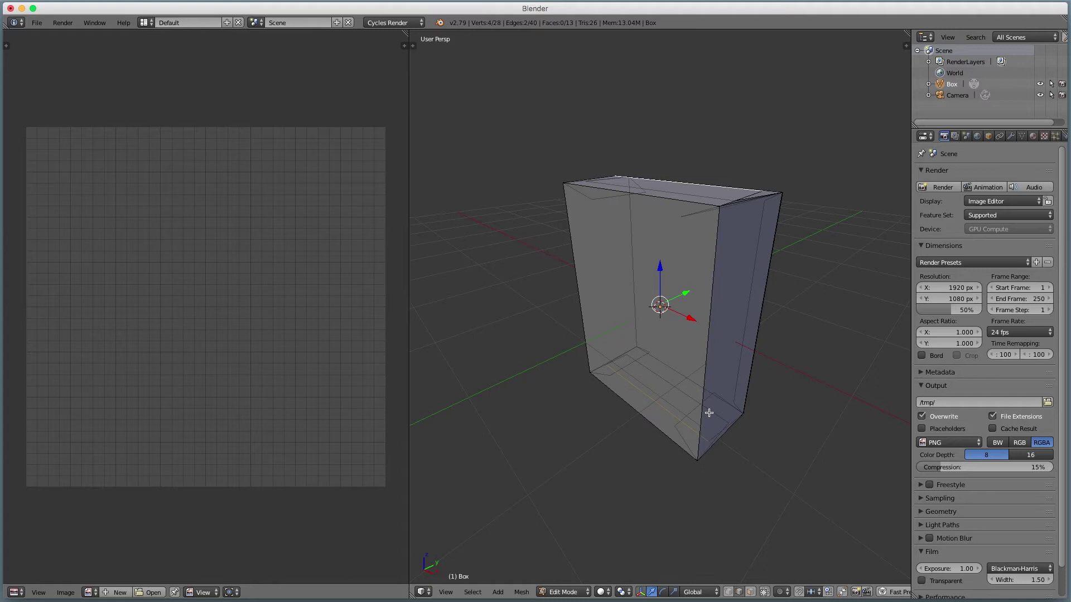
- Select all of the box's geometry and unwrap it with the standard Unwrap method
key(a)
key(a)
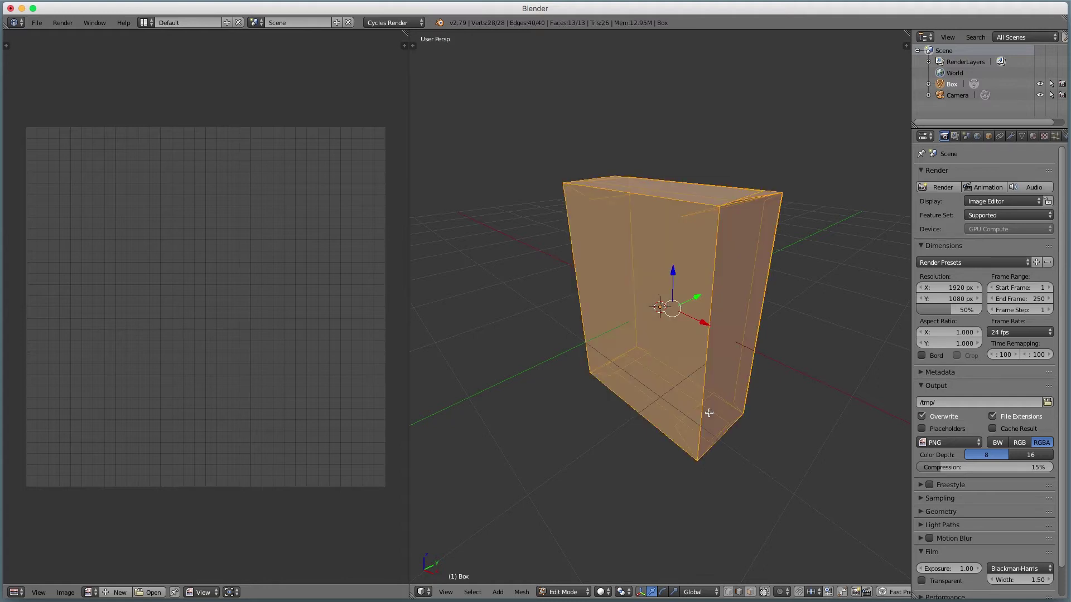
key(a)
key(a)
key(u)
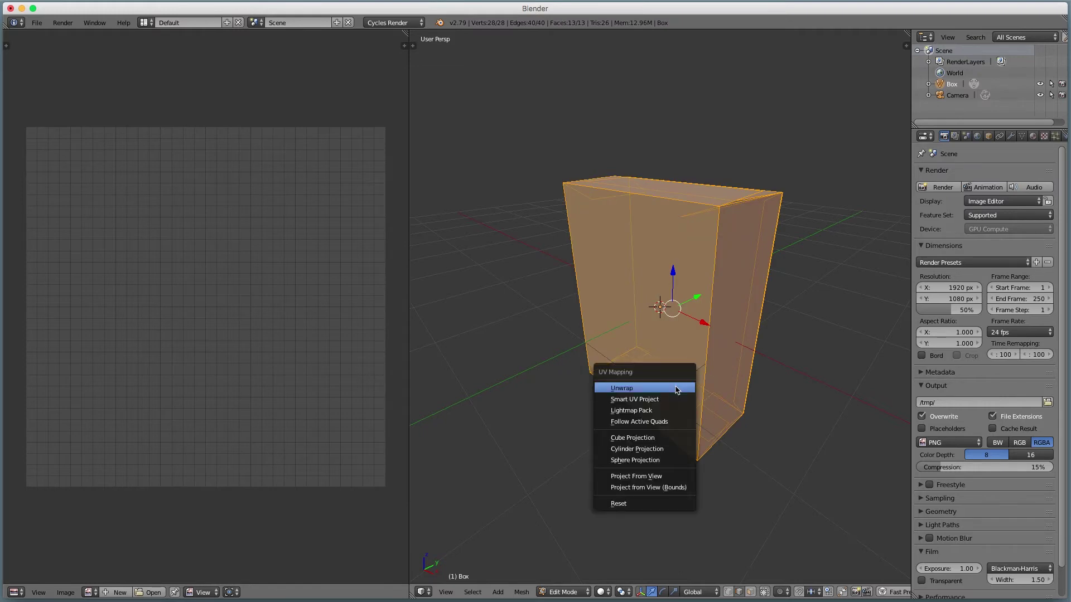
click(674, 386)
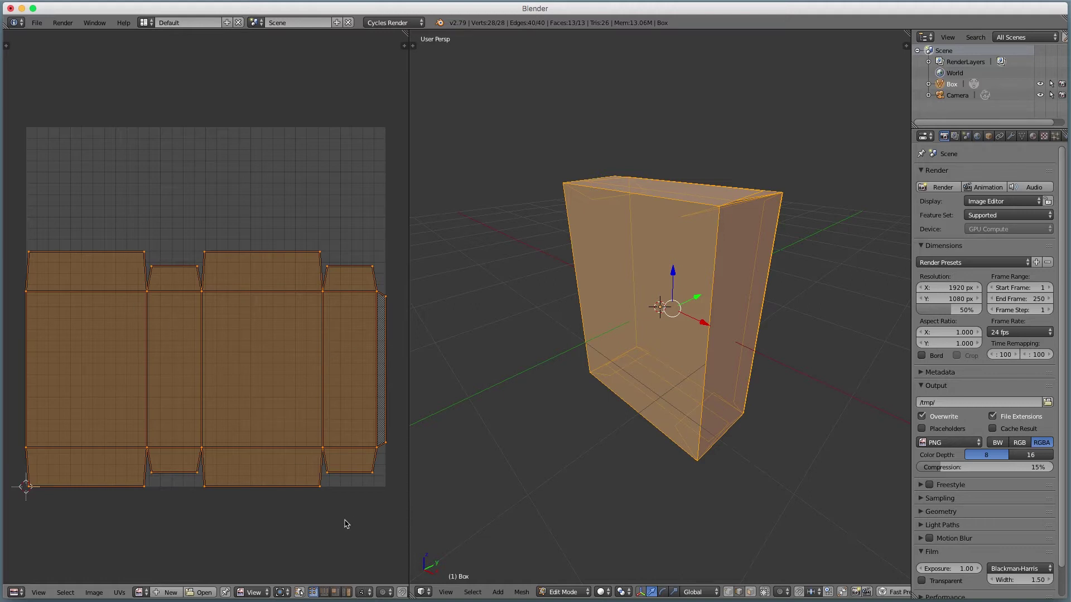
ctrl+middle_drag(634, 419, 656, 377)
scroll(656, 378, down, 1)
- Create a new image named Color 1024 with the Color Grid generated type behind the box's UV layout
click(169, 595)
click(187, 498)
text(Color 1024)
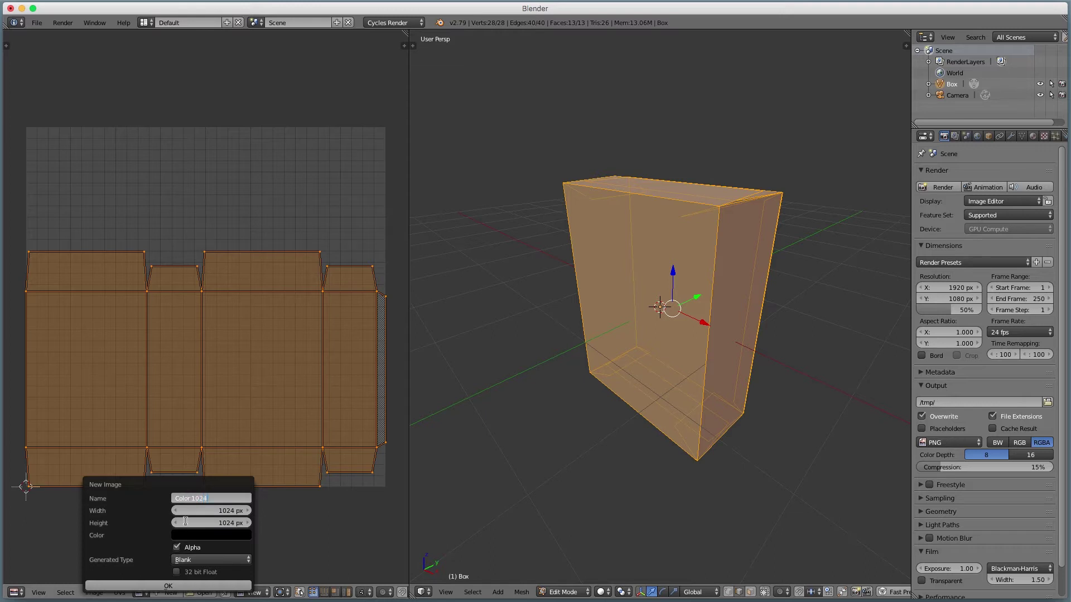
key(Return)
click(216, 561)
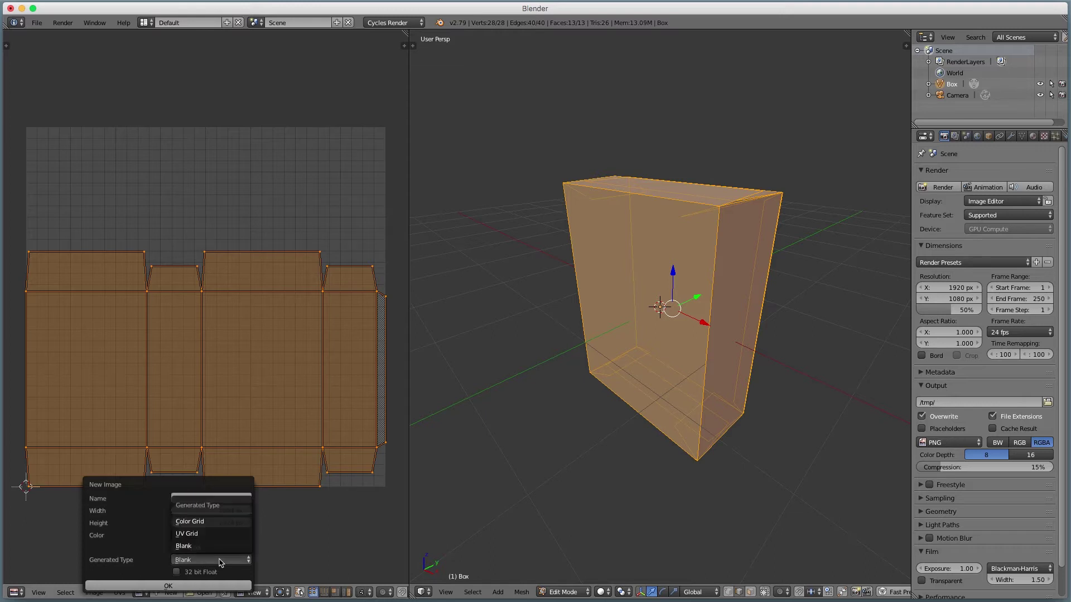
click(212, 521)
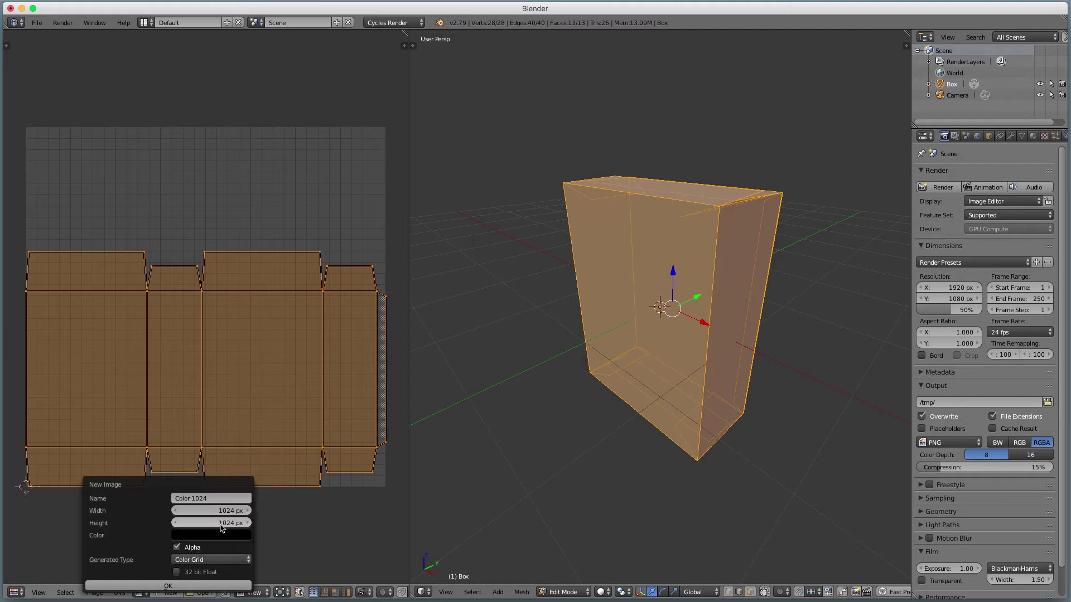
click(231, 585)
- Check the color grid under the unwrapped box layout and switch the image area to the Node Editor
scroll(232, 583, up, 7)
scroll(233, 529, down, 7)
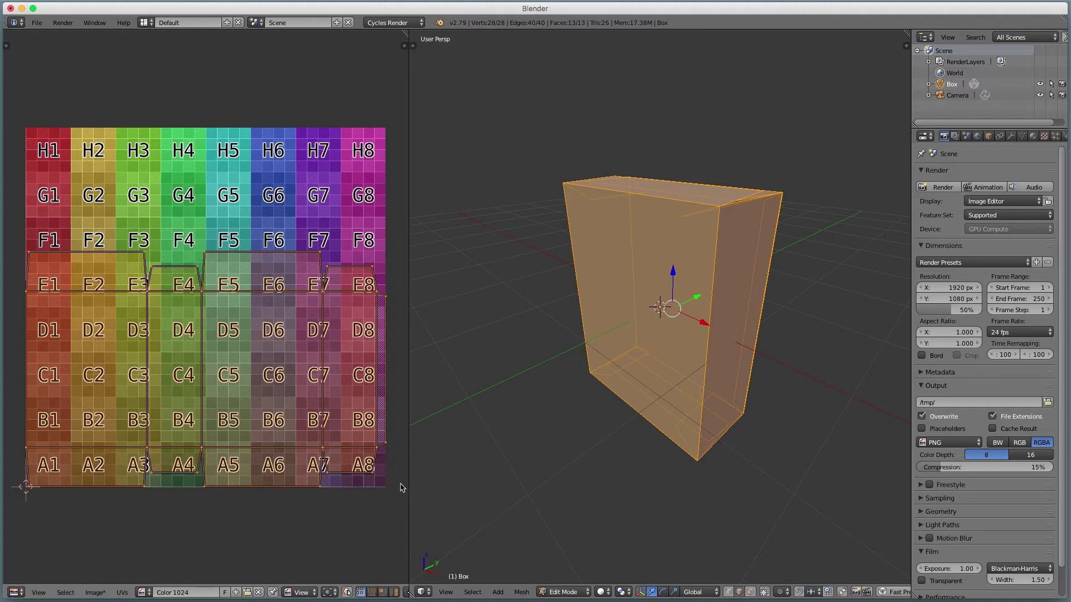
click(15, 592)
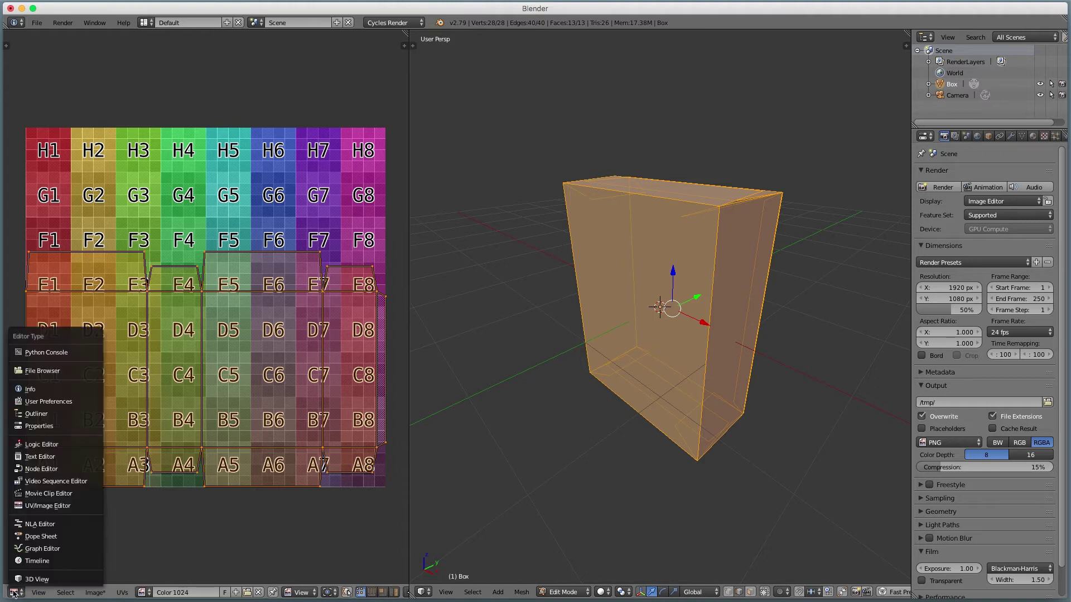
click(23, 471)
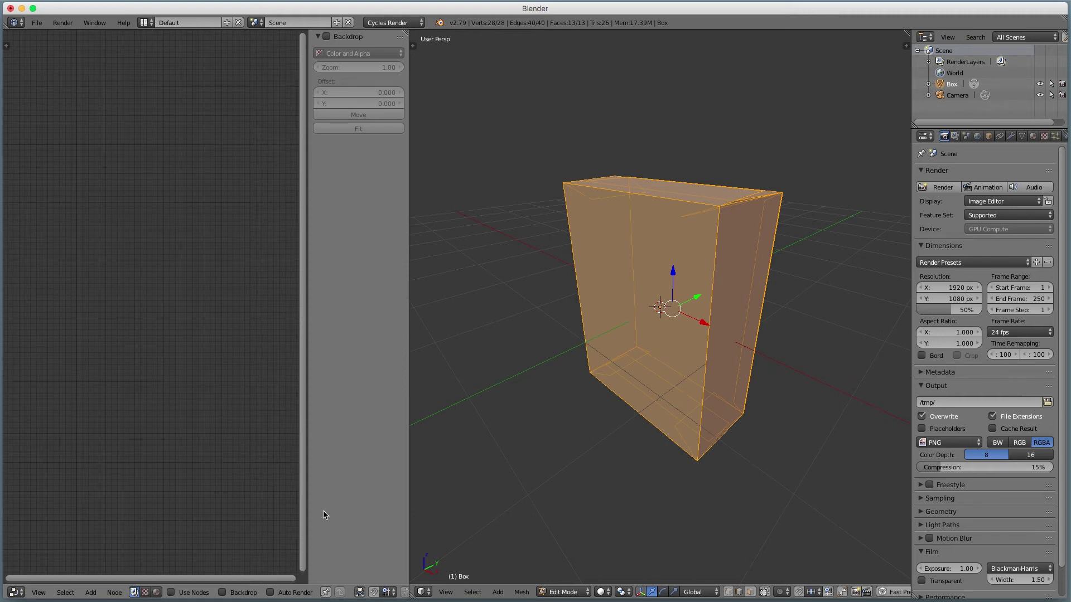
- Hide the Node Editor's properties region and create a new shader-node material for the box
key(n)
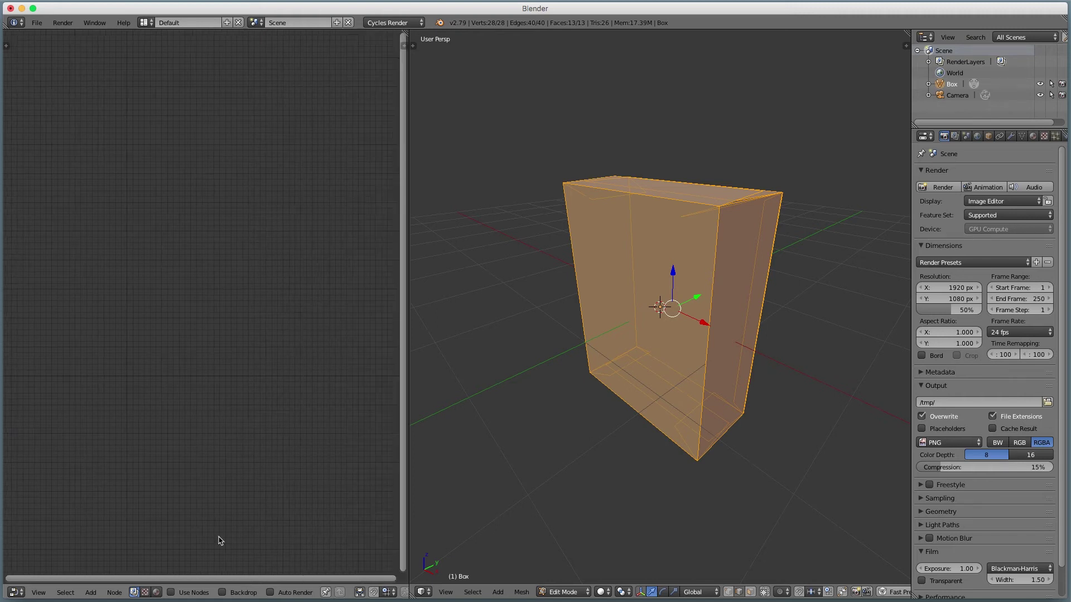
click(157, 592)
click(226, 594)
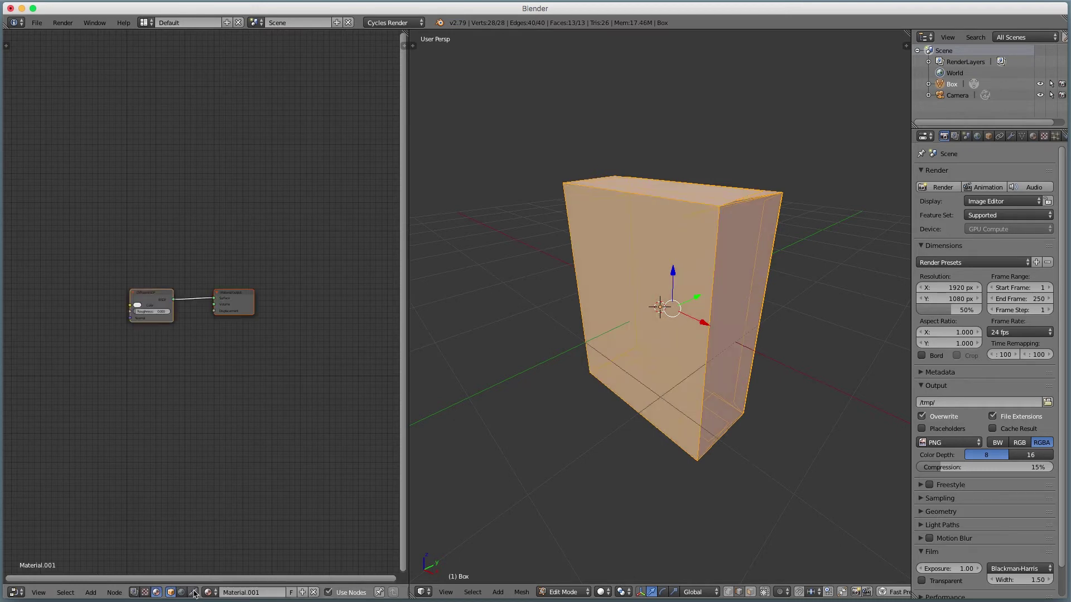
- Add an Image Texture node below the Diffuse BSDF node in the box's material
scroll(203, 466, up, 1)
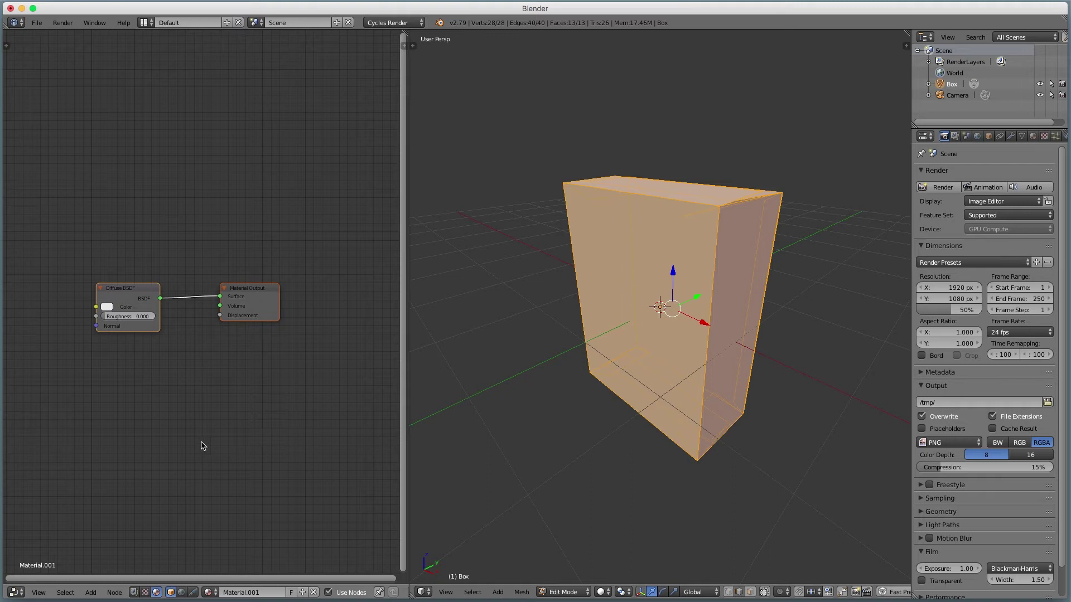
key(shift+a)
mouse_move(195, 486)
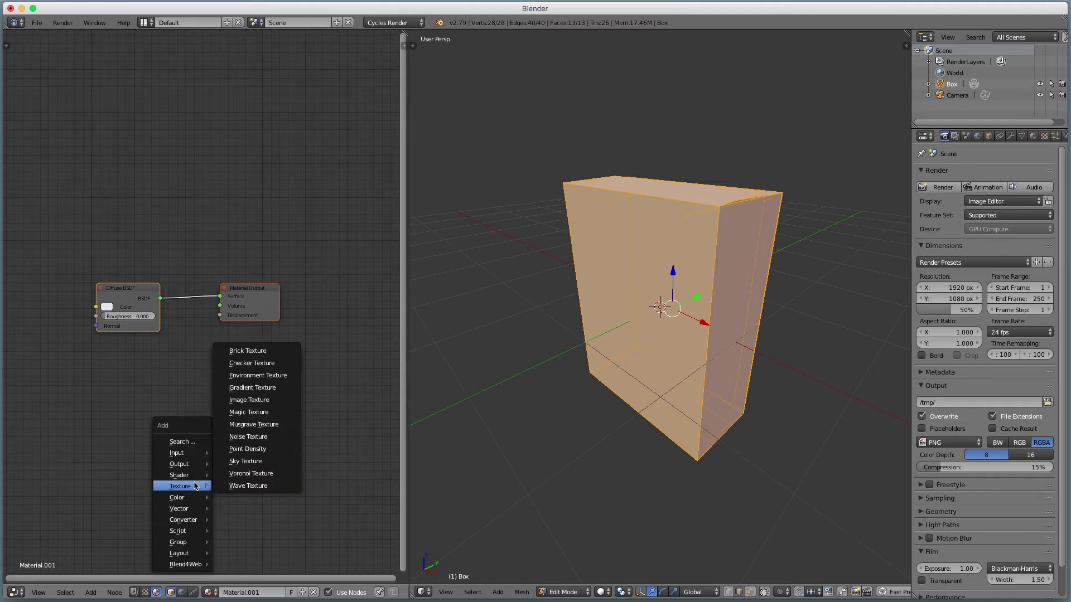
click(276, 401)
click(178, 424)
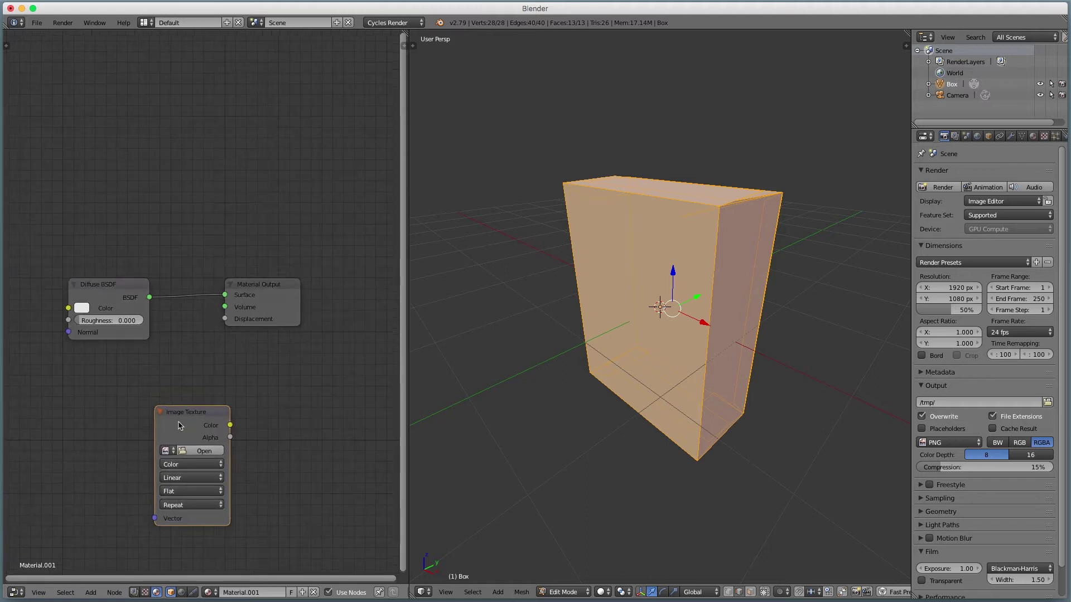
- Assign the Color 1024 image to the Image Texture node and move the node closer beneath the Diffuse BSDF node
key(shift+space)
scroll(574, 463, up, 2)
click(489, 475)
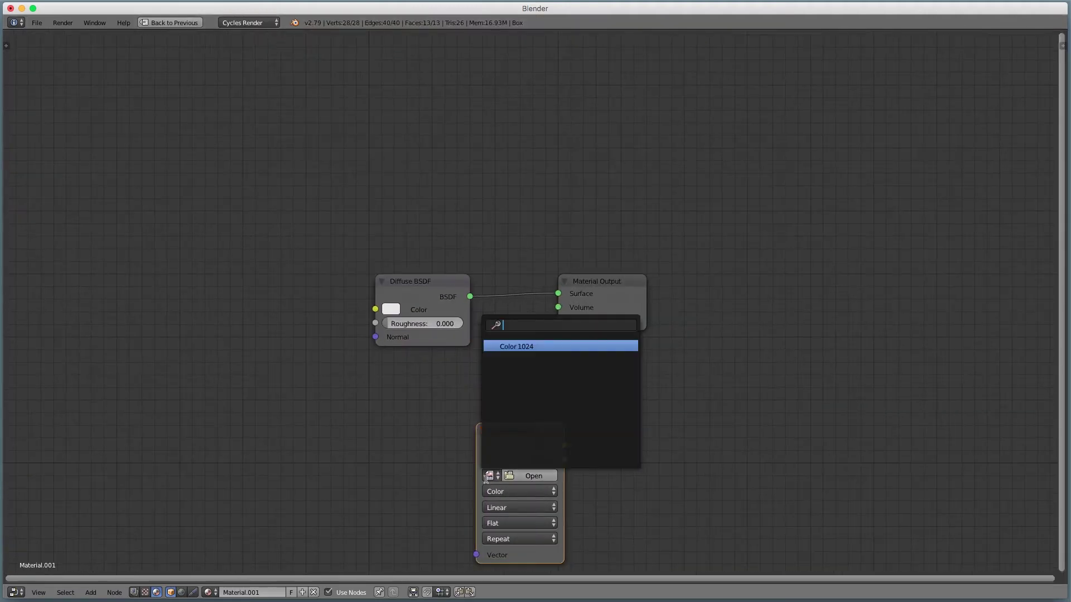
click(546, 349)
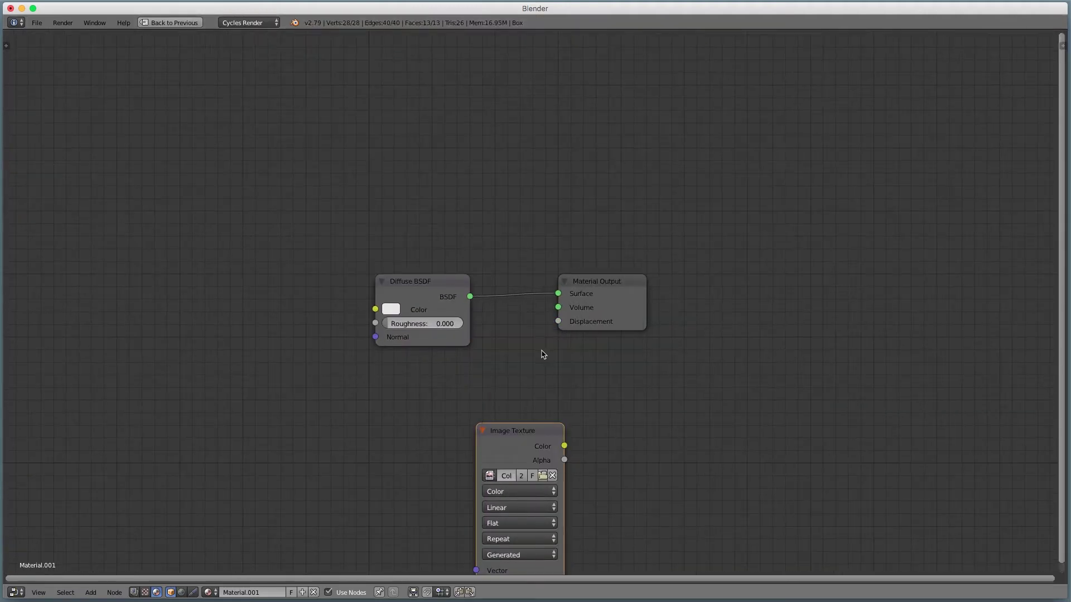
key(shift+space)
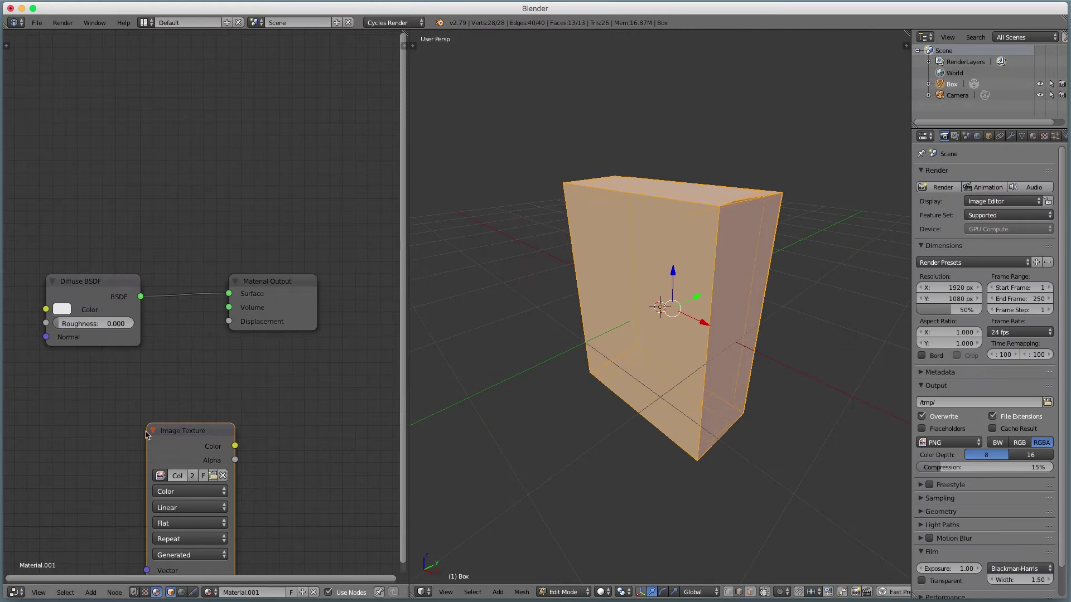
drag(147, 435, 140, 396)
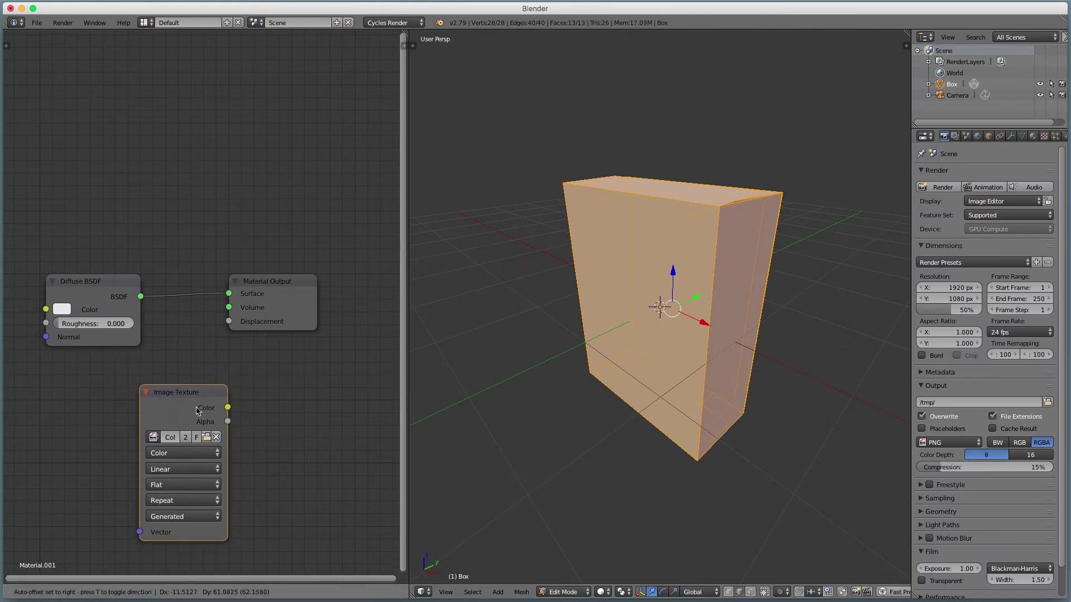
- Show the box with Texture viewport shading and switch the node area back to the UV/Image Editor
click(602, 592)
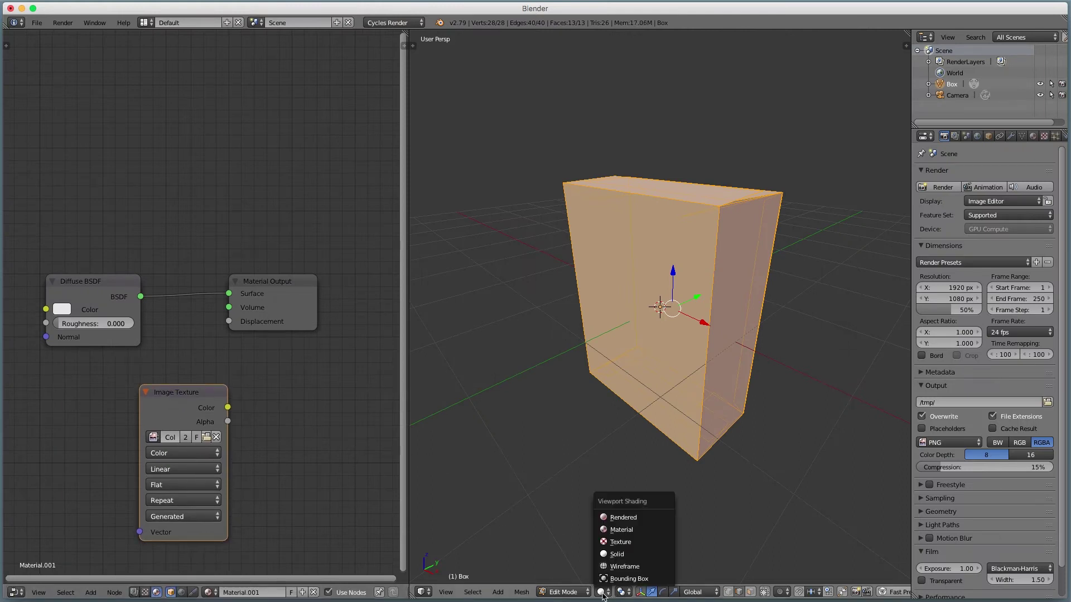
click(613, 542)
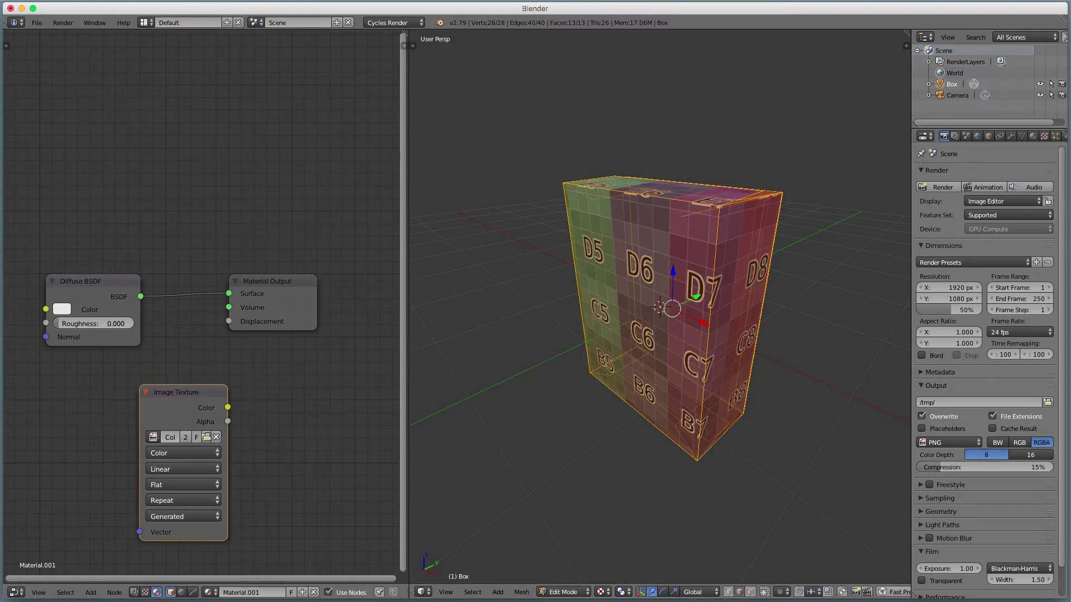
click(16, 593)
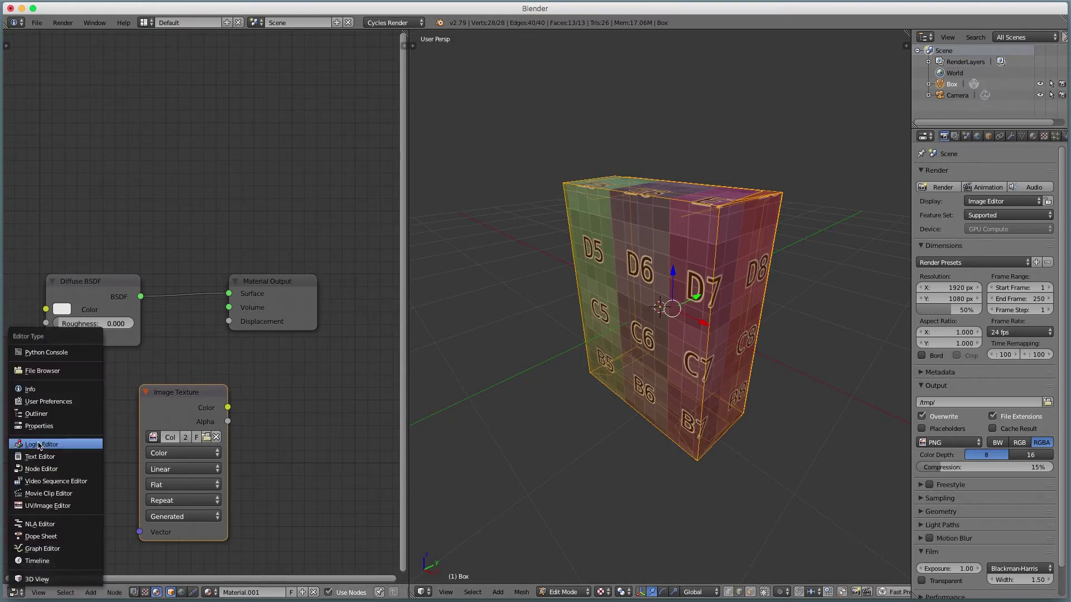
click(41, 506)
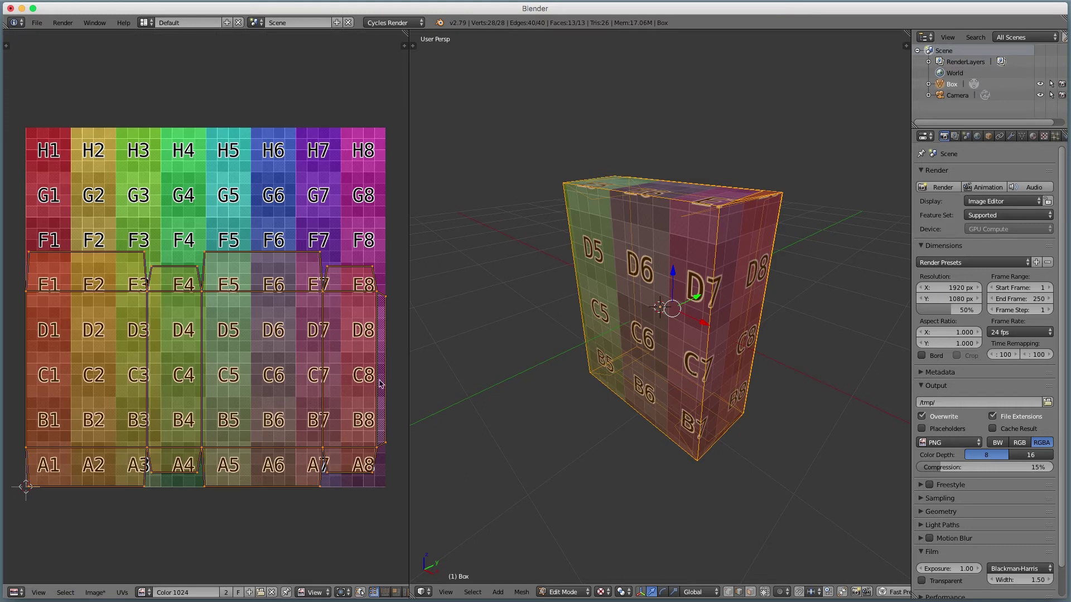
- Examine the box from several sides and compare its color grid panels with the UV layout
scroll(368, 388, up, 1)
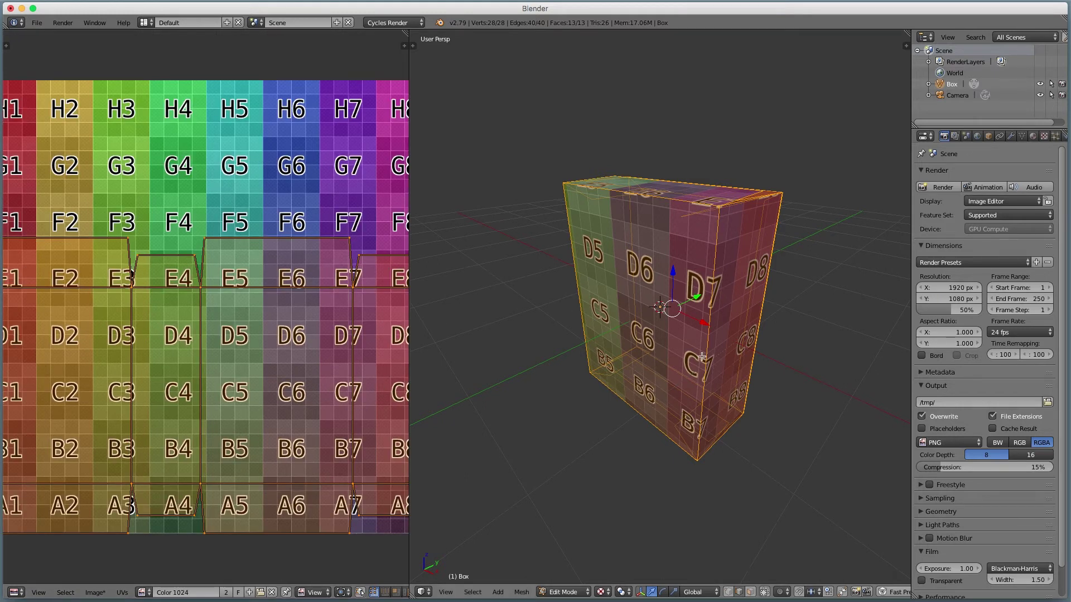
middle_drag(672, 289, 819, 319)
scroll(284, 334, down, 1)
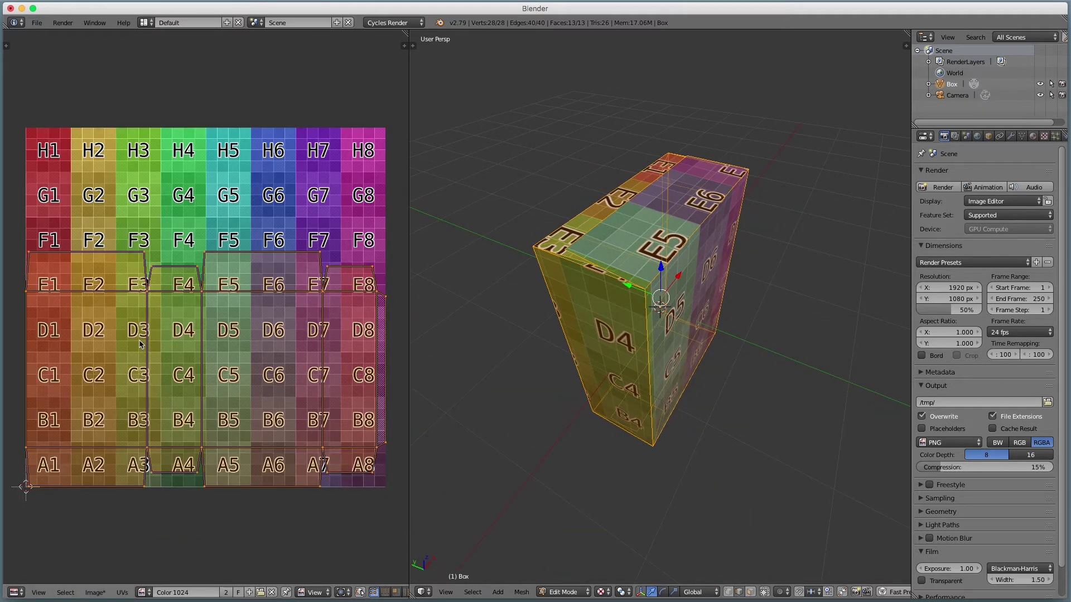
scroll(149, 348, down, 1)
middle_drag(659, 385, 493, 356)
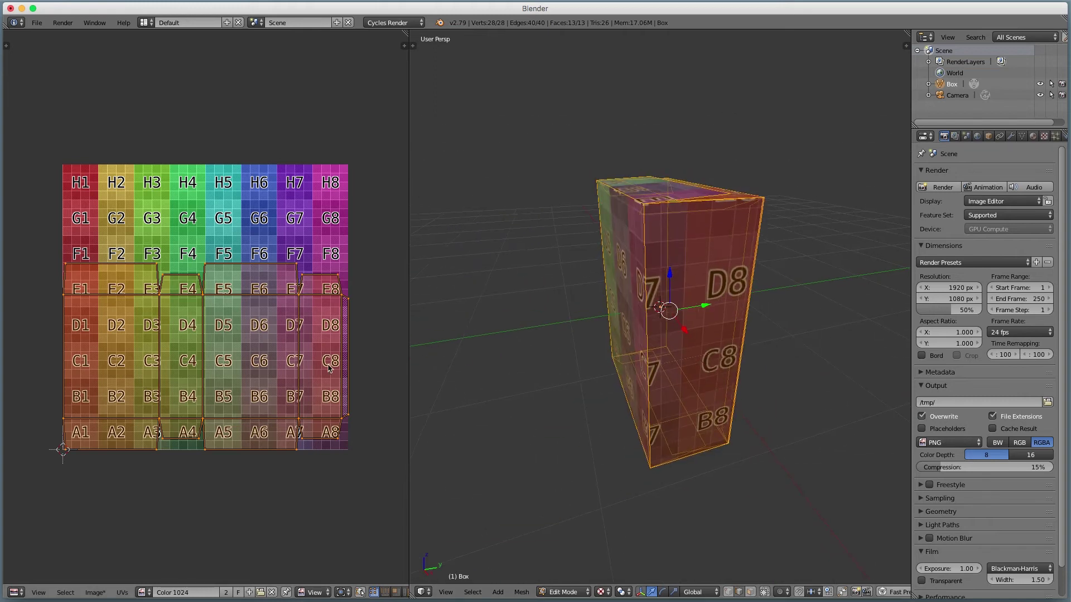
scroll(319, 368, up, 1)
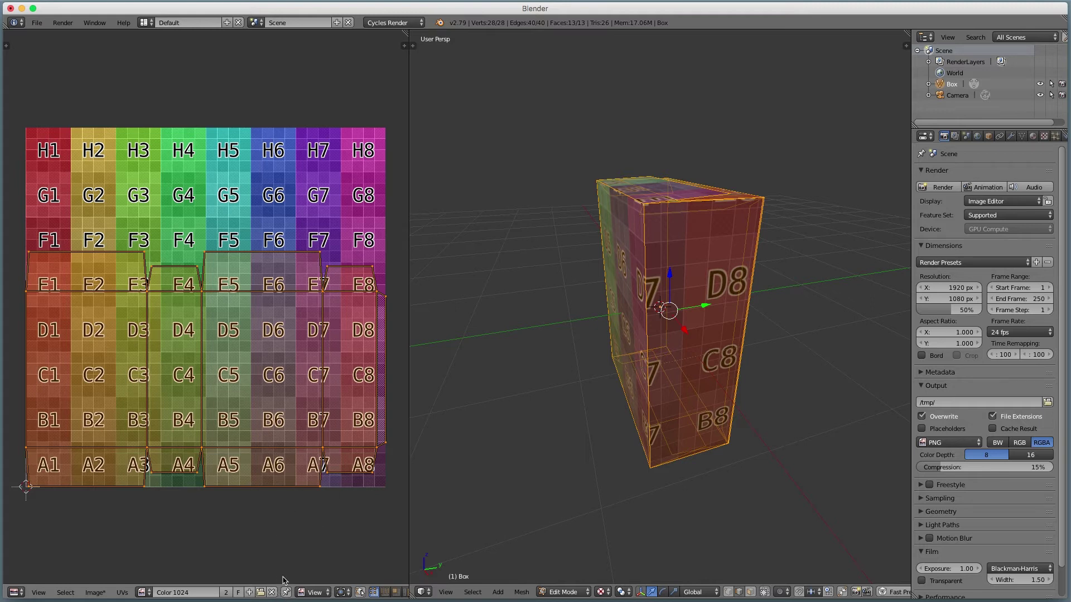
middle_drag(670, 440, 699, 380)
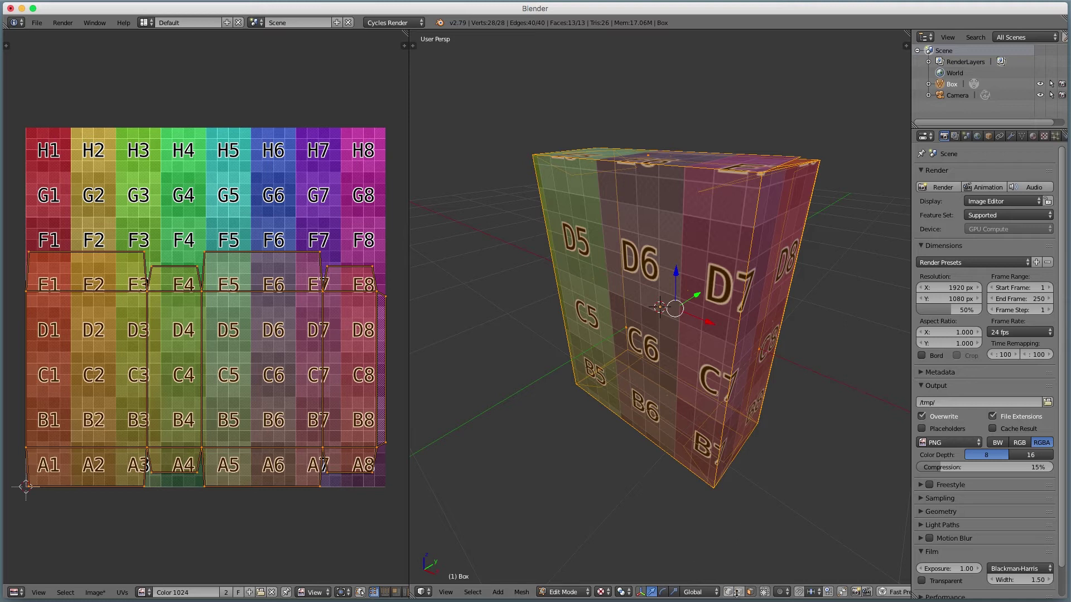
- Show the box in solid shading in Object Mode and widen the 3D view by narrowing the image area
key(z)
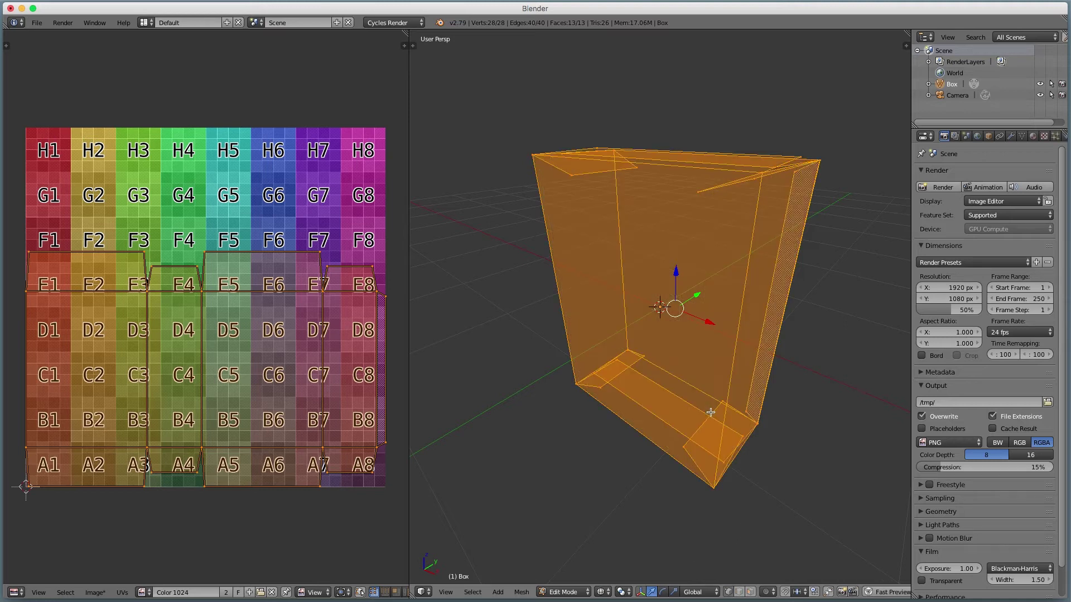
key(z)
middle_drag(710, 412, 690, 420)
key(Tab)
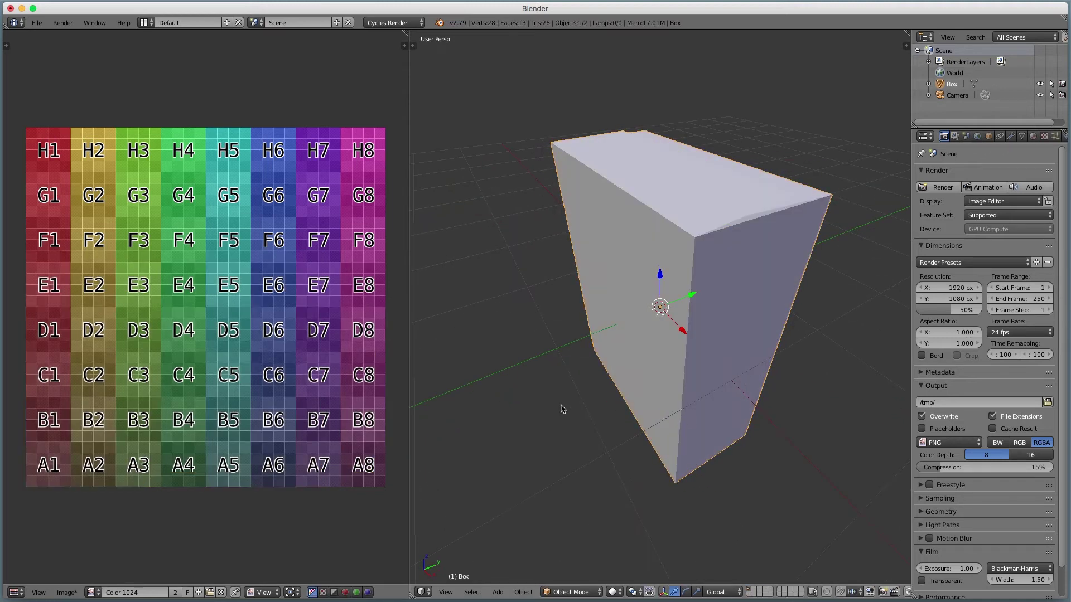
drag(408, 405, 164, 401)
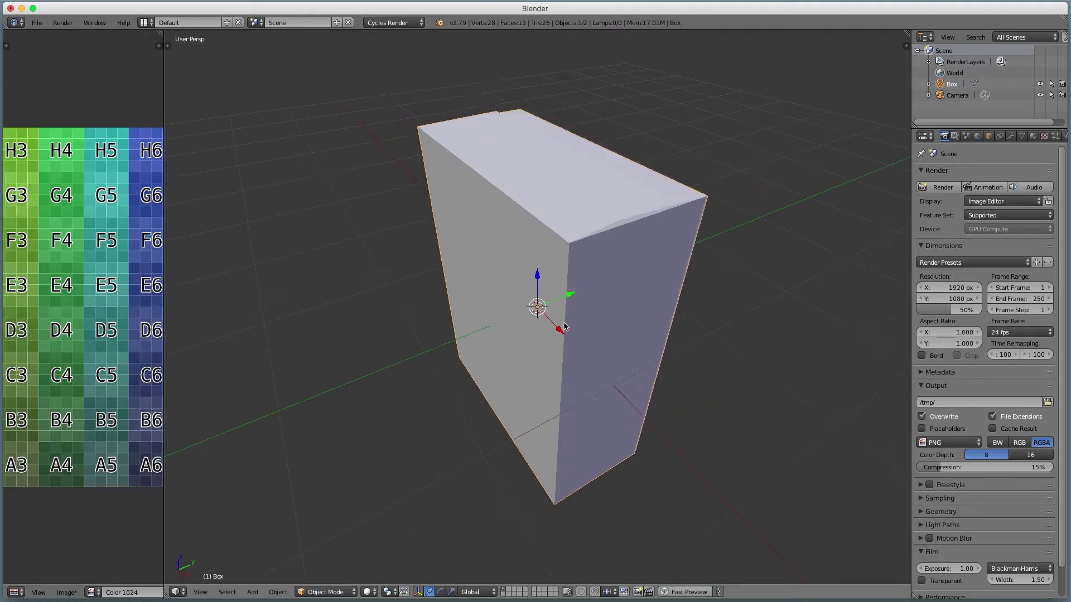
- Add a Bevel modifier to the box
middle_drag(555, 328, 570, 285)
middle_drag(579, 123, 580, 171)
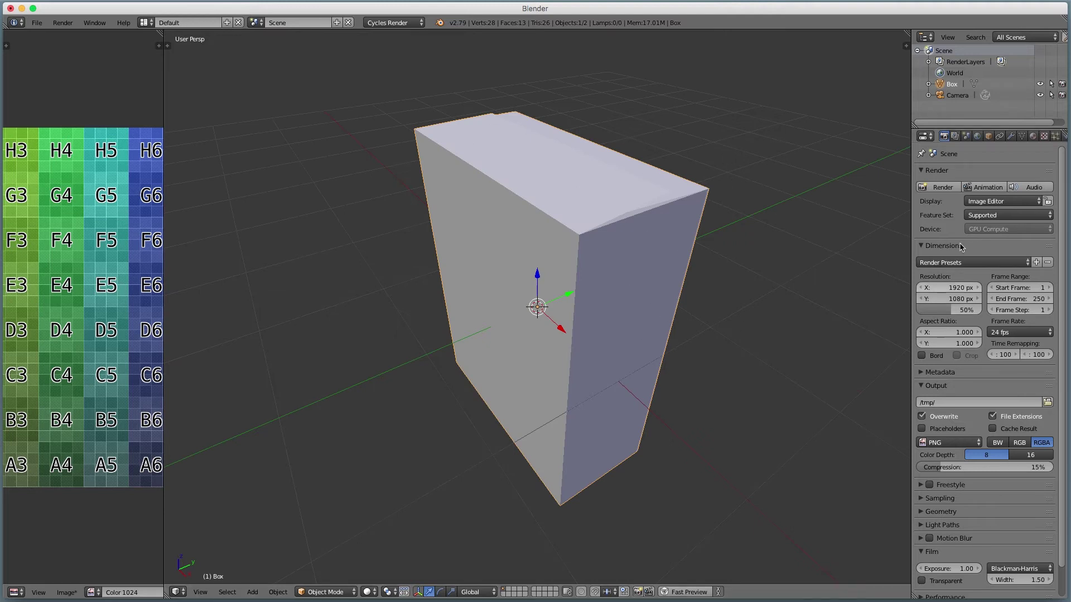
click(1010, 136)
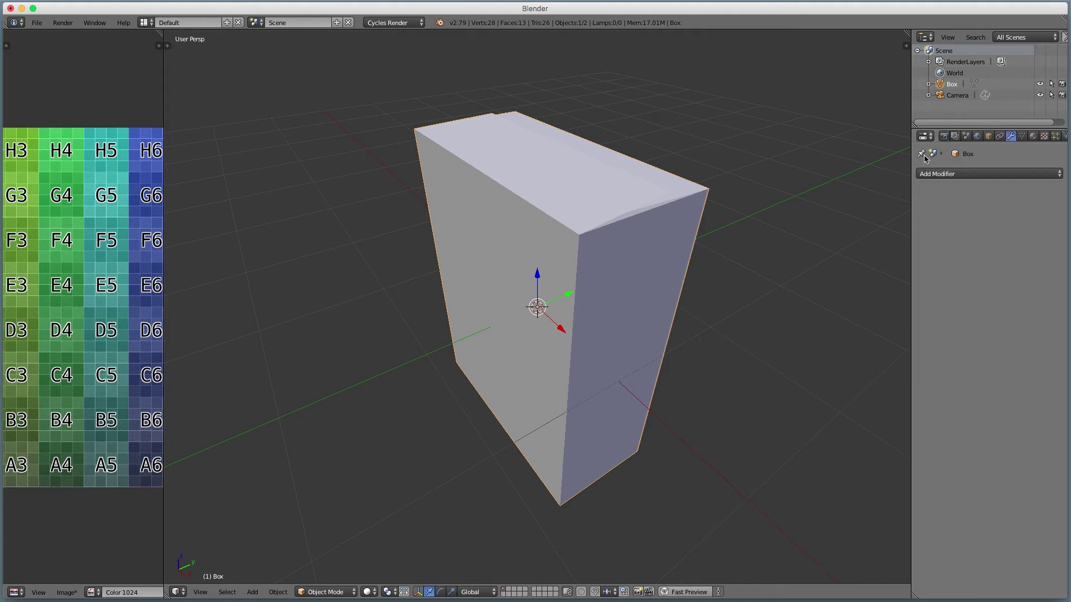
click(940, 174)
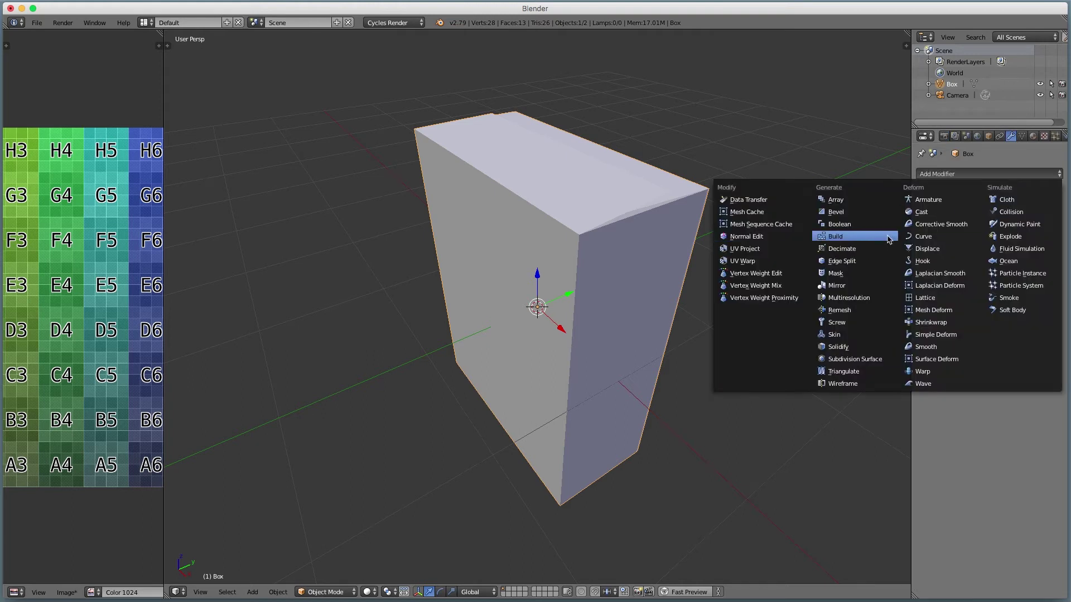
click(888, 212)
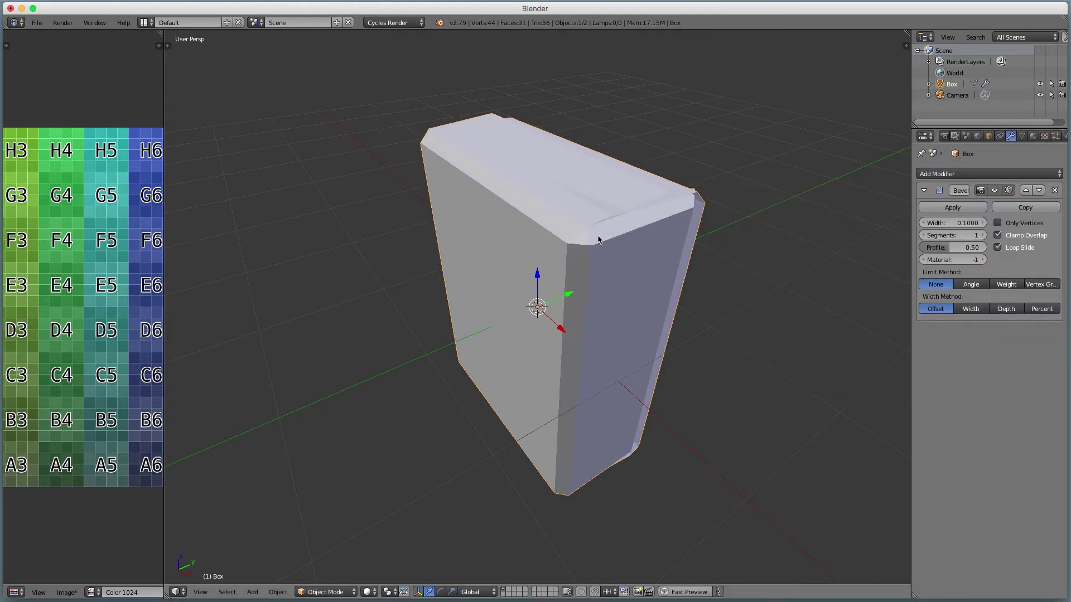
- Set the Bevel modifier's width to 0.024 and its segments to 3
scroll(686, 282, up, 3)
scroll(687, 282, down, 1)
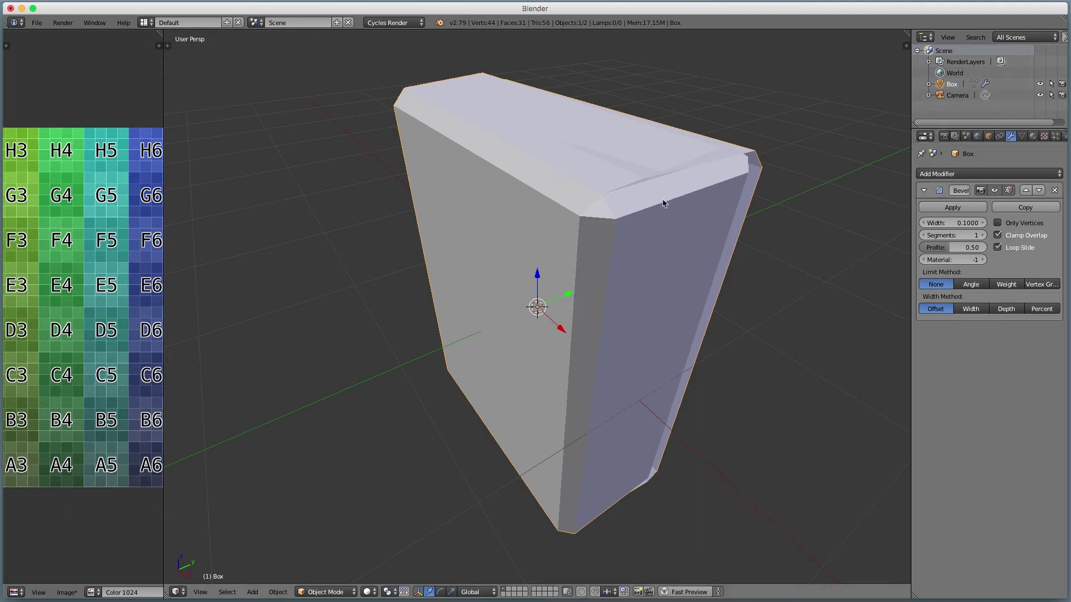
mouse_move(952, 223)
mouse_down()
mouse_move(933, 222)
mouse_move(956, 223)
mouse_up()
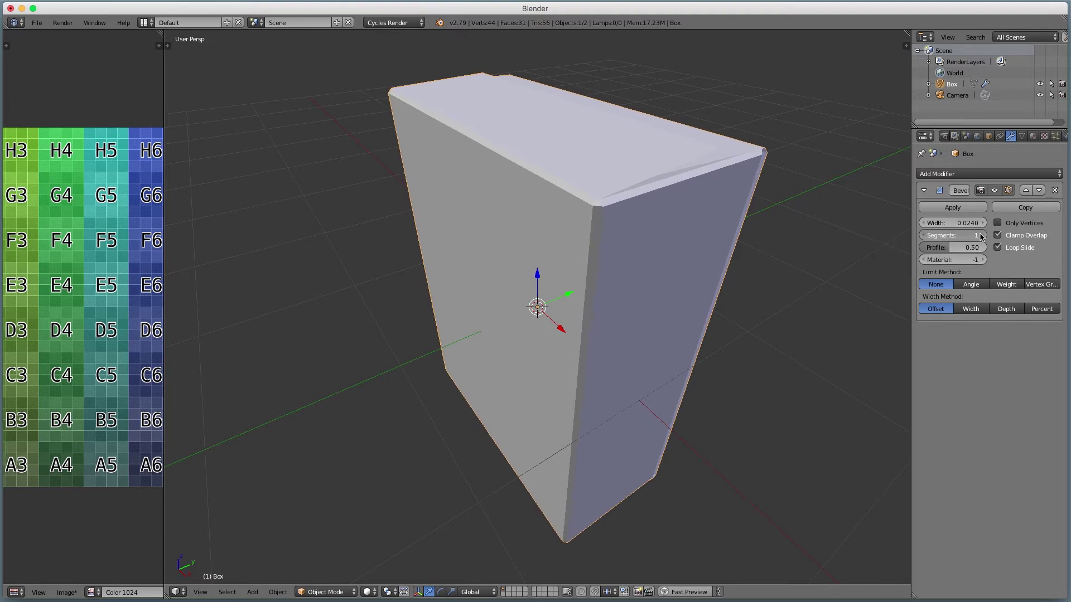
click(980, 236)
click(982, 235)
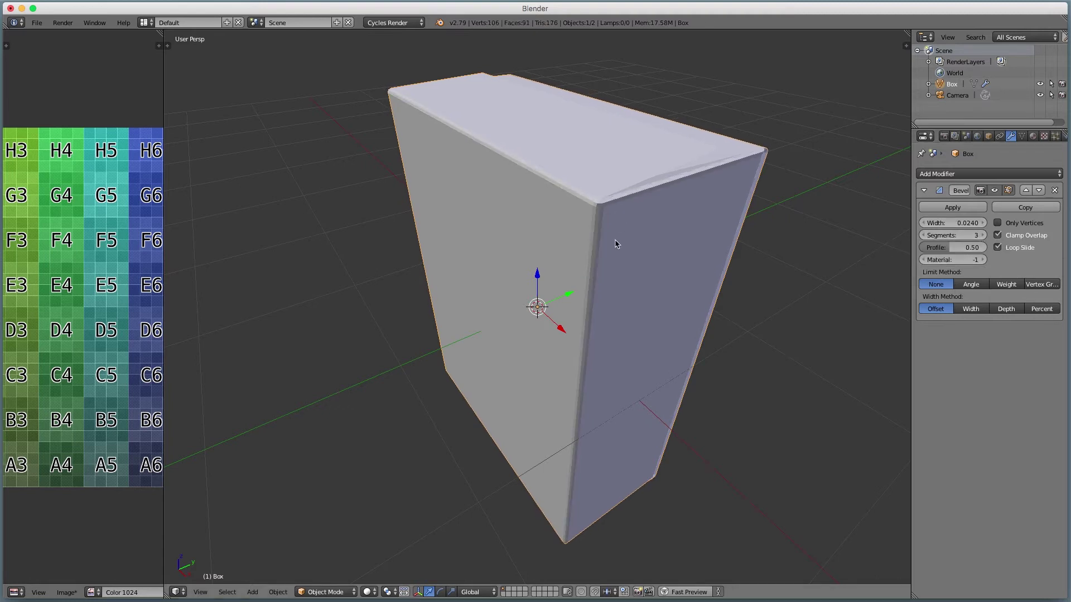
- Inspect the beveled edges up close and apply smooth shading to the box
middle_drag(618, 240, 591, 269)
scroll(570, 307, up, 5)
middle_drag(618, 370, 639, 350)
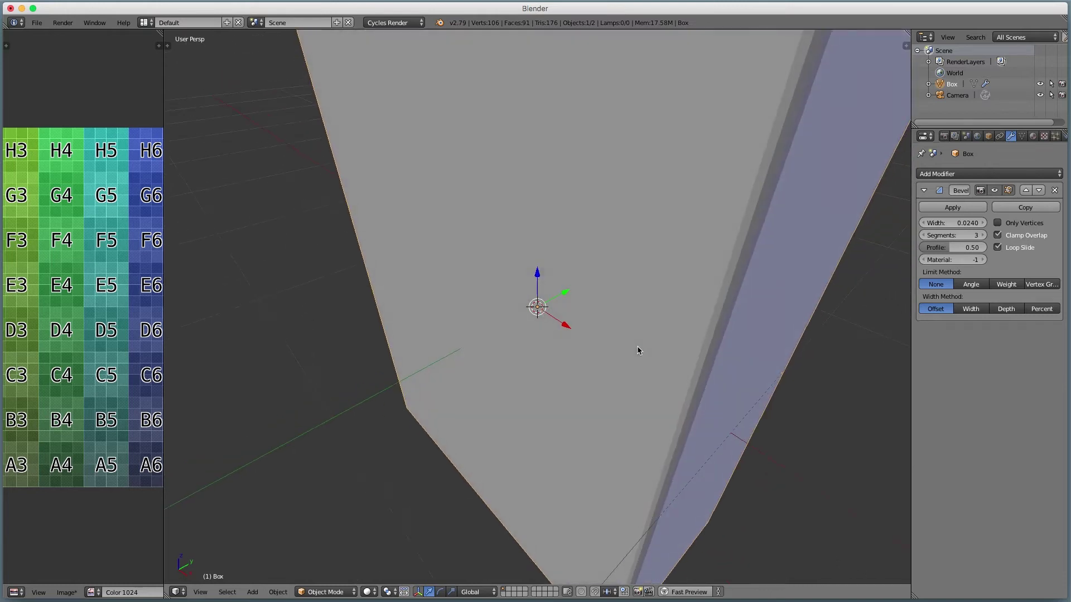
scroll(709, 353, down, 4)
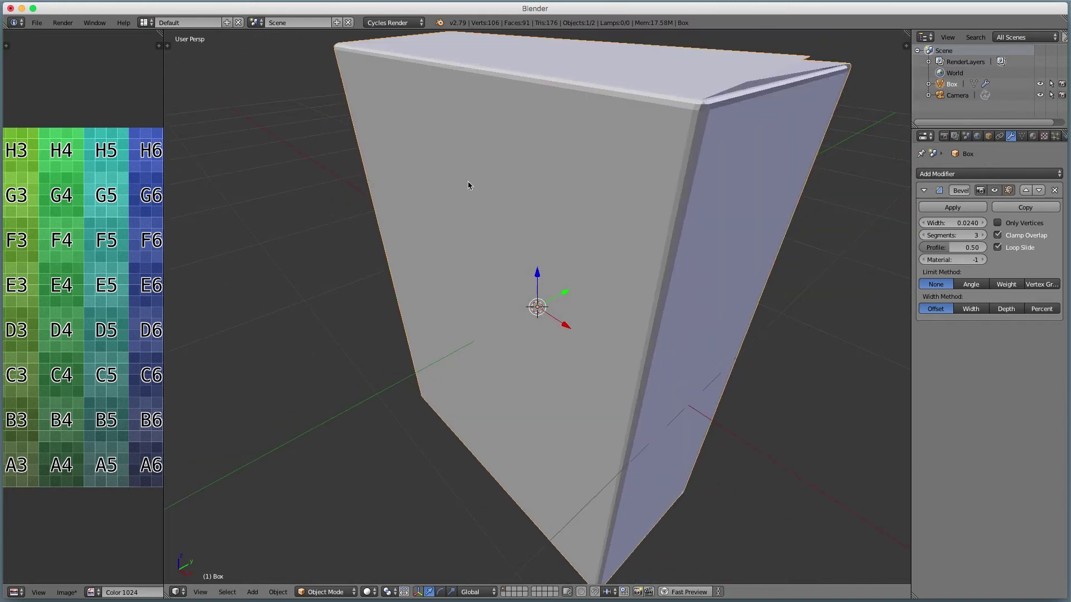
click(170, 49)
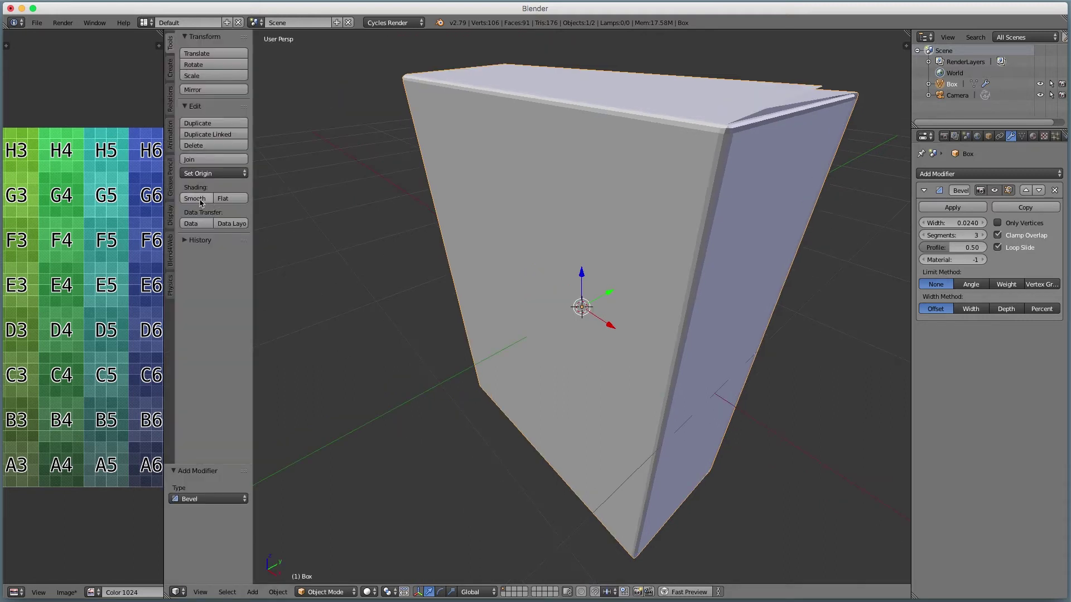
click(199, 199)
middle_drag(693, 203, 648, 241)
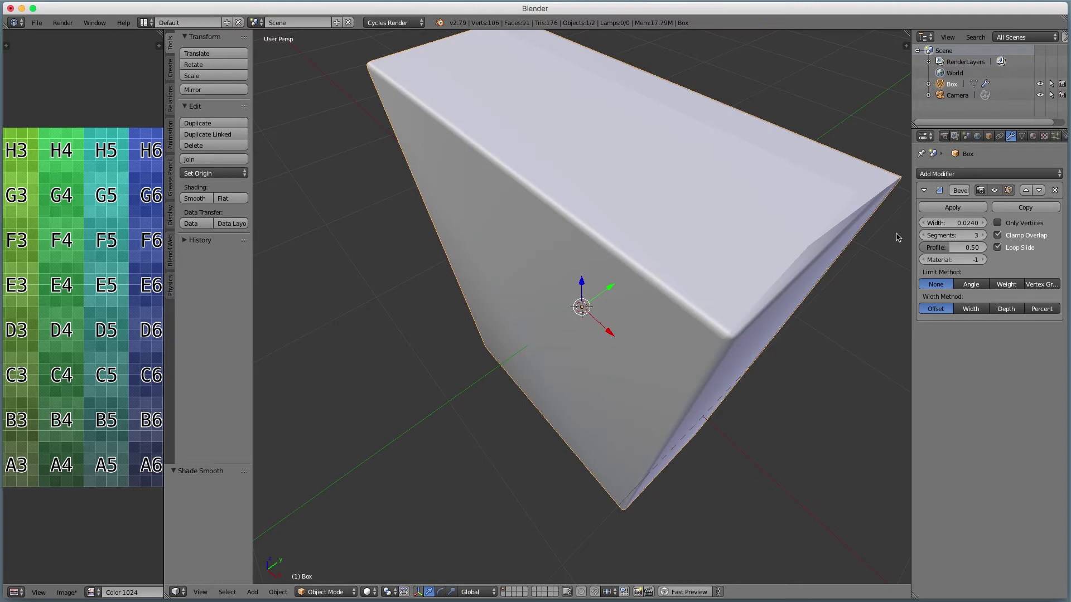
- Set the Bevel modifier's width to 0.013
click(928, 222)
text(0.001)
key(Return)
drag(948, 222, 975, 223)
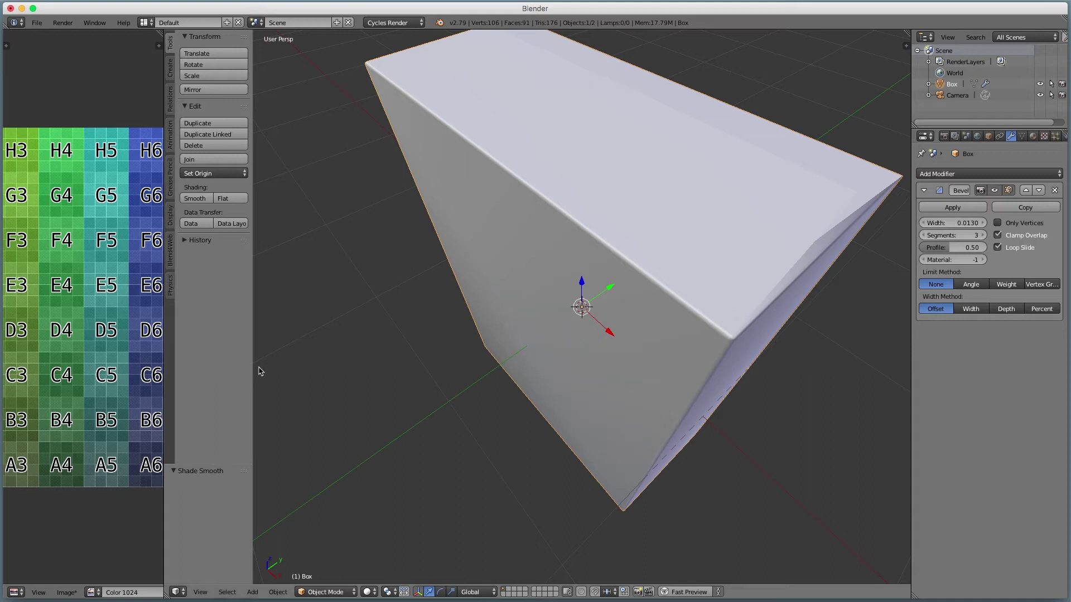
- Return the box to Edit Mode and maximize the UV/Image Editor showing its UV layout
key(Tab)
key(shift+space)
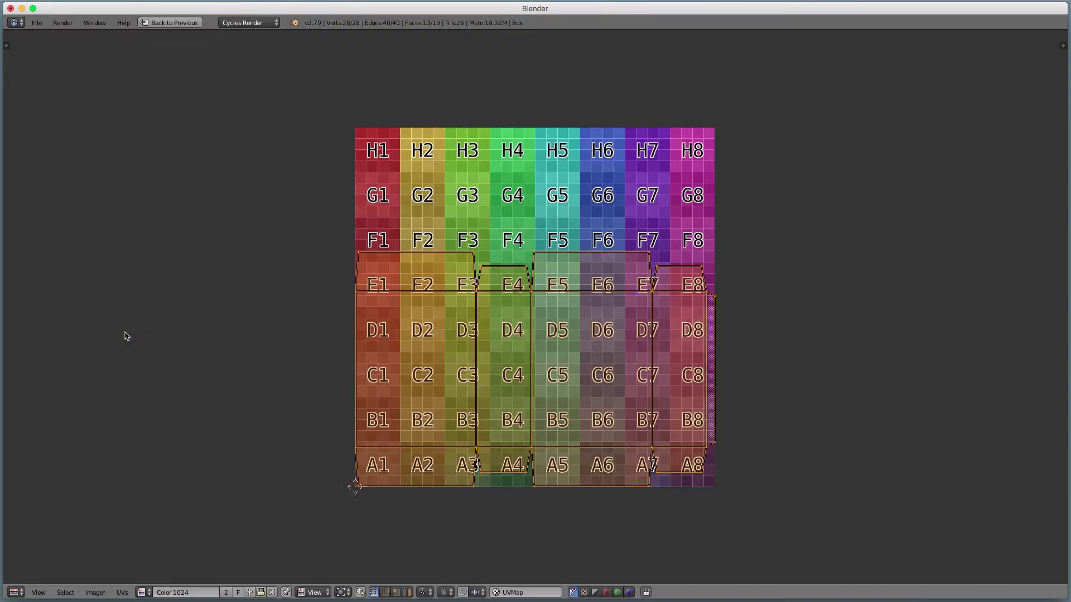
scroll(260, 363, up, 2)
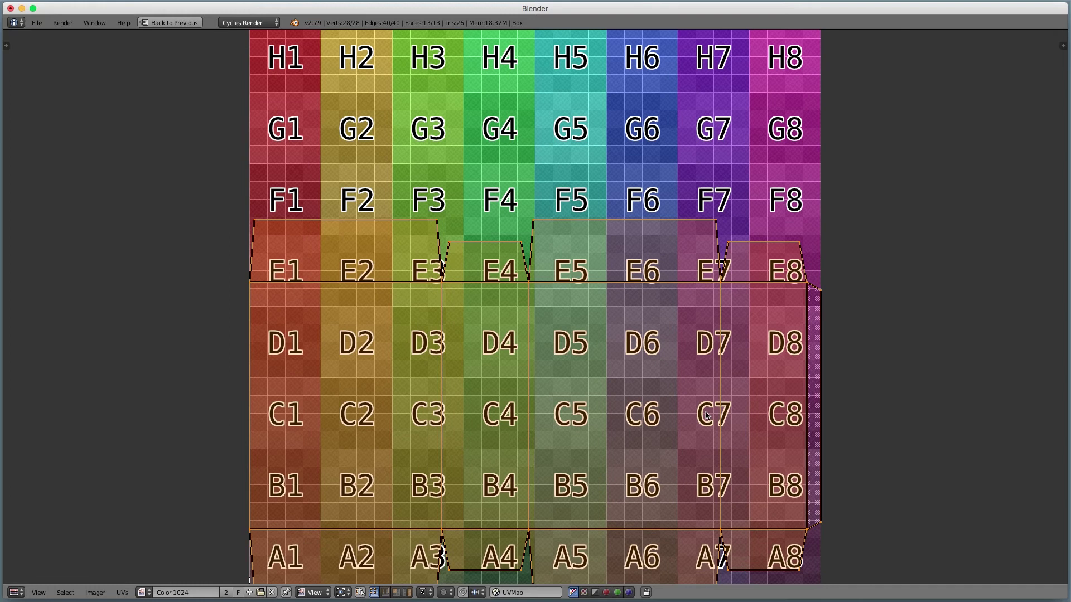
- Return the box to Edit Mode in a maximized 3D view and limit selection to visible geometry
scroll(667, 409, down, 2)
key(shift+space)
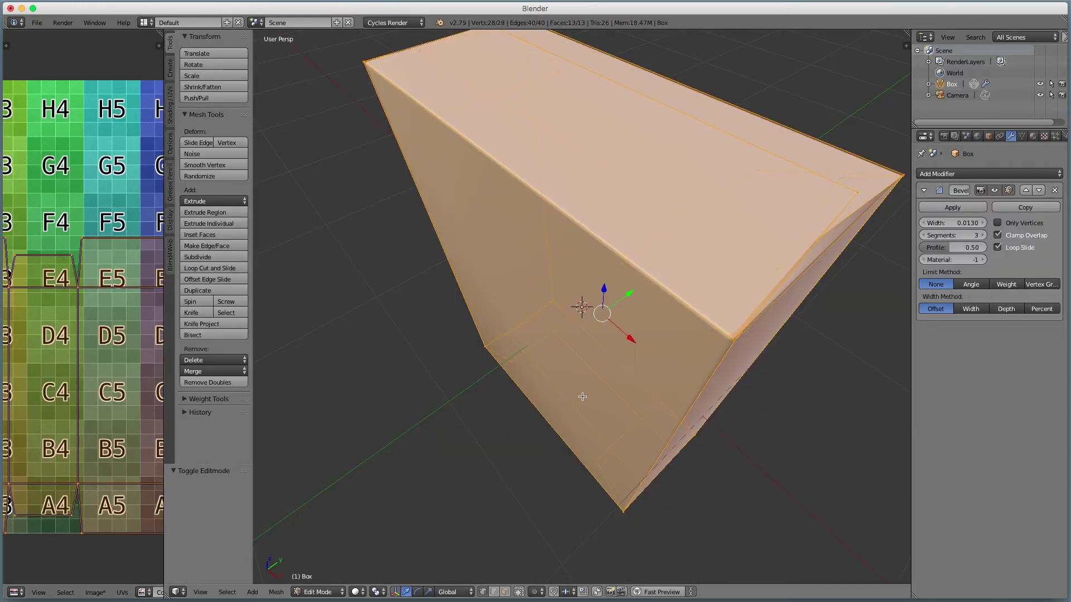
scroll(468, 270, down, 4)
key(Tab)
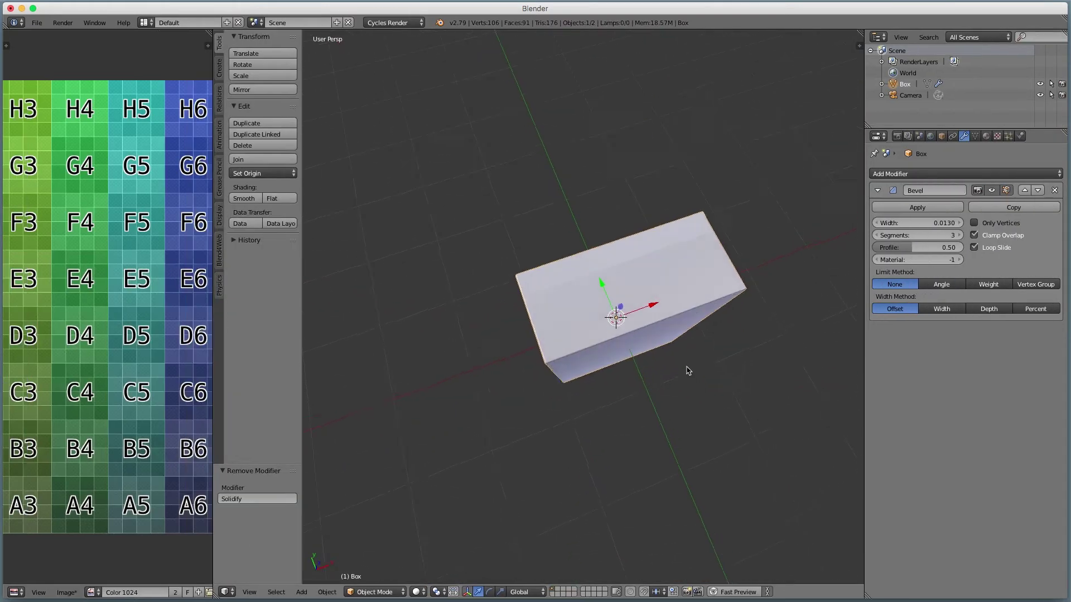
middle_drag(688, 371, 662, 342)
key(shift+space)
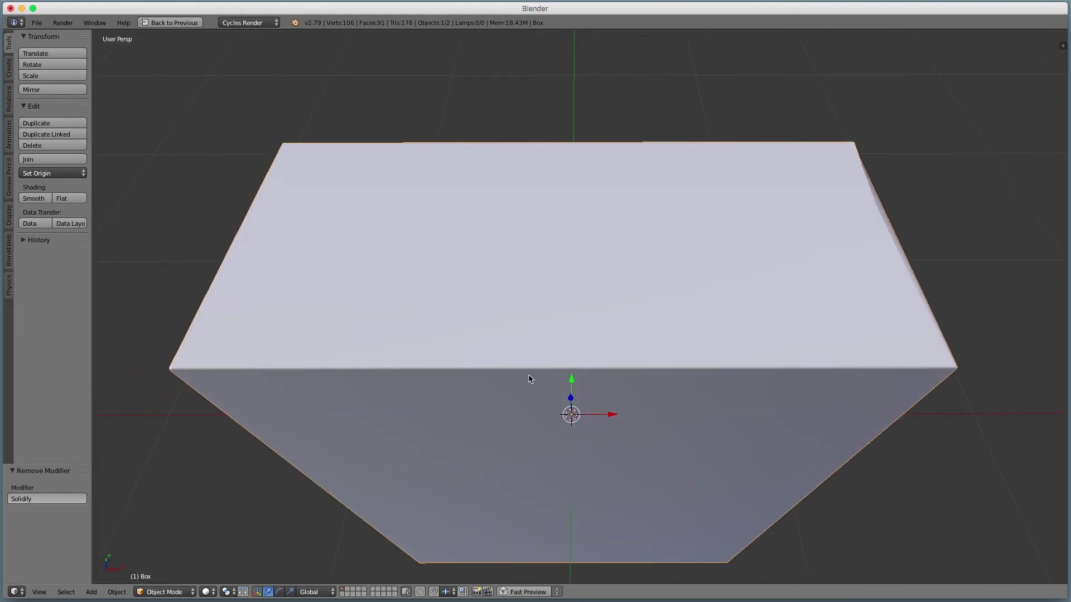
key(Tab)
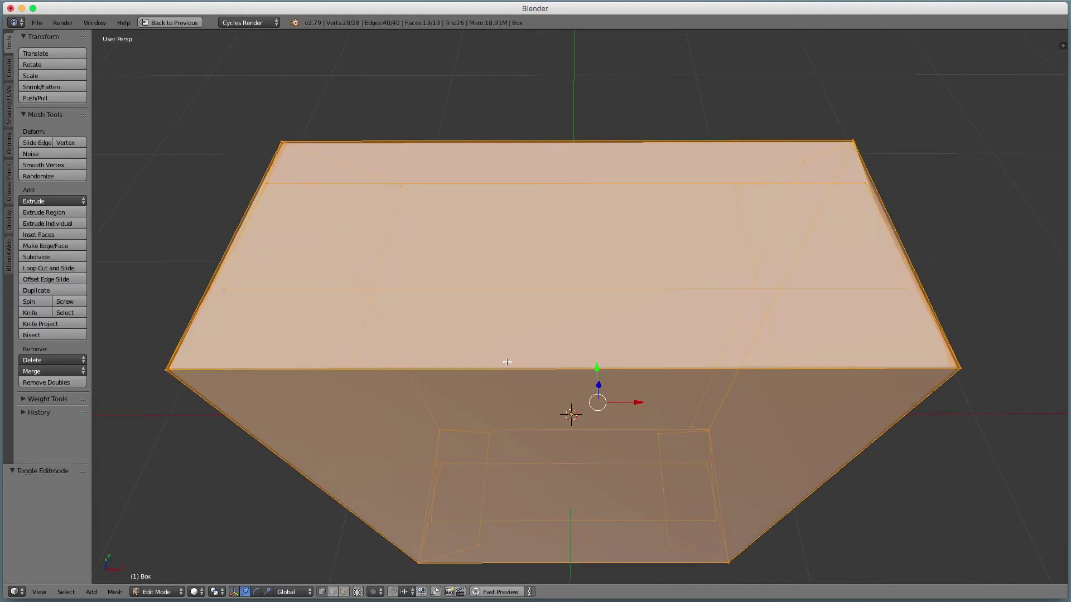
click(358, 592)
key(ctrl+r)
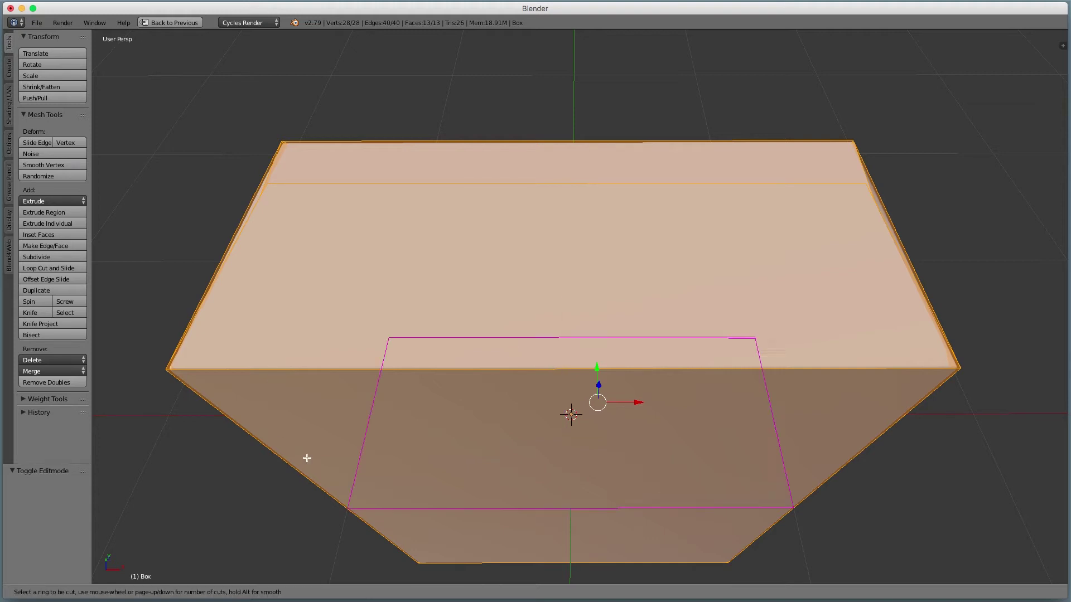
key(Escape)
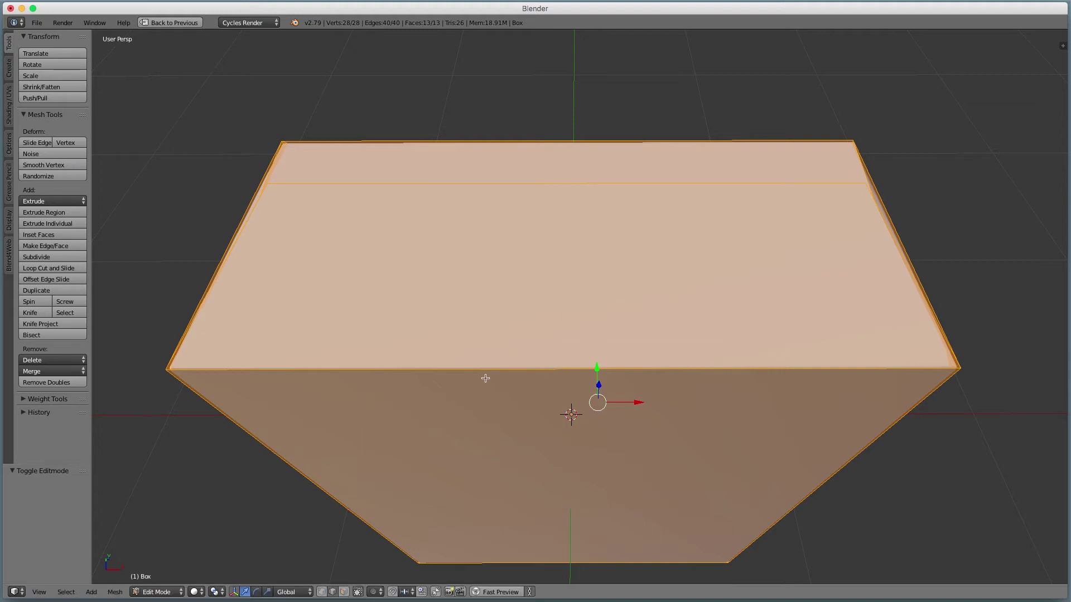
key(ctrl+r)
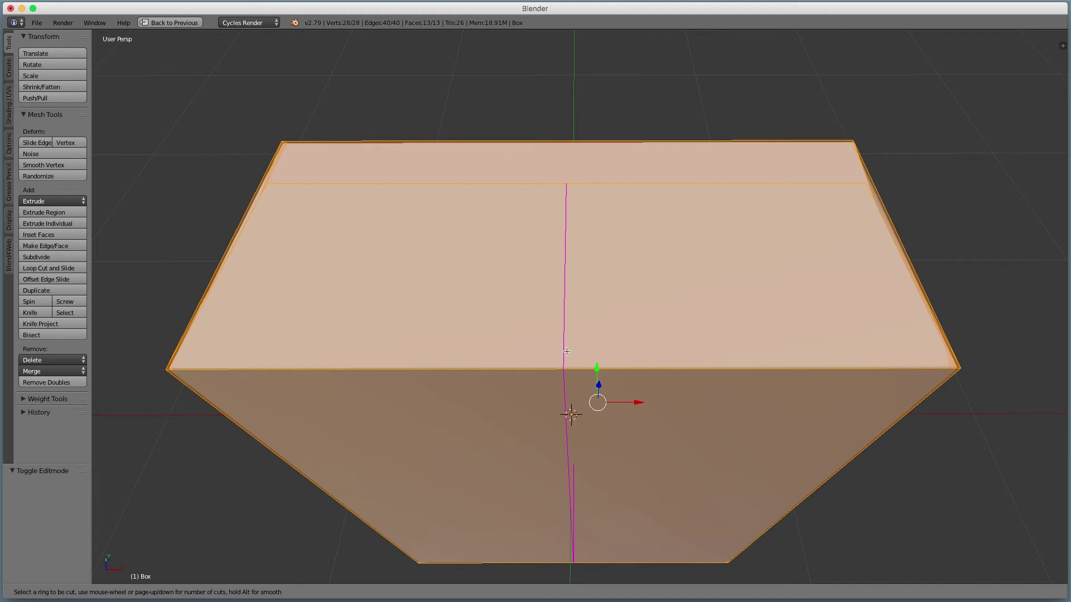
scroll(567, 351, up, 1)
scroll(567, 351, up, 7)
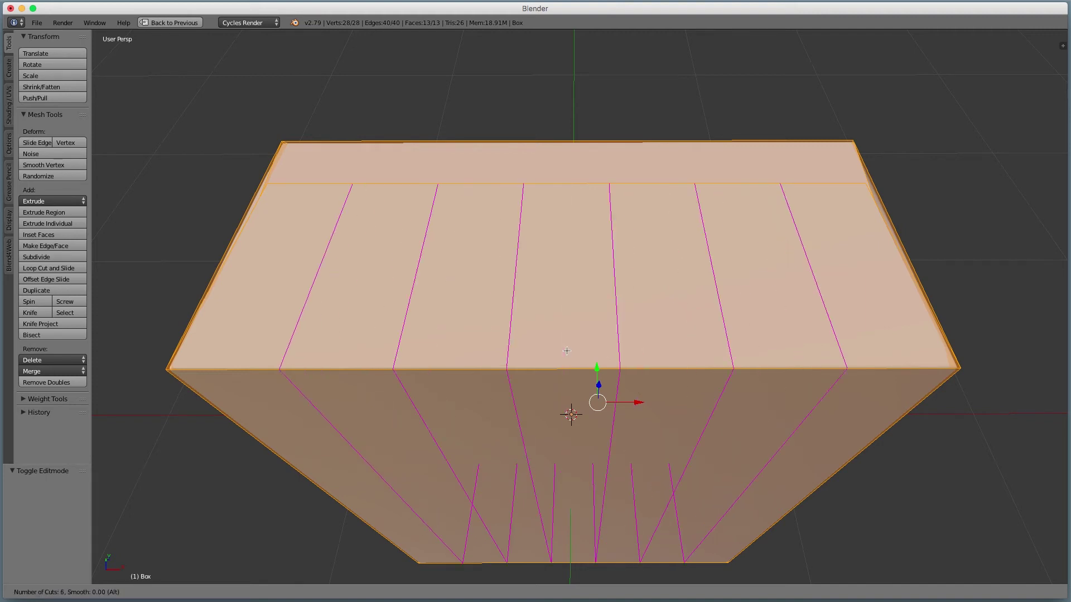
key(Escape)
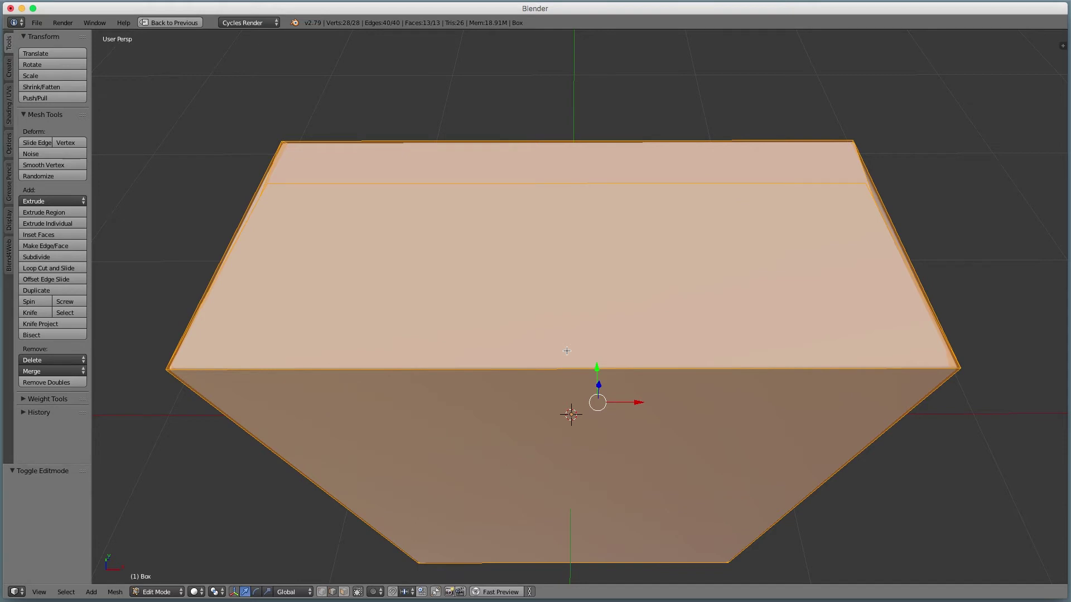
- Add four evenly spaced vertical loop cuts through the large panel and its flaps, then scale them to about 0.392 along X
key(ctrl+r)
scroll(567, 350, up, 3)
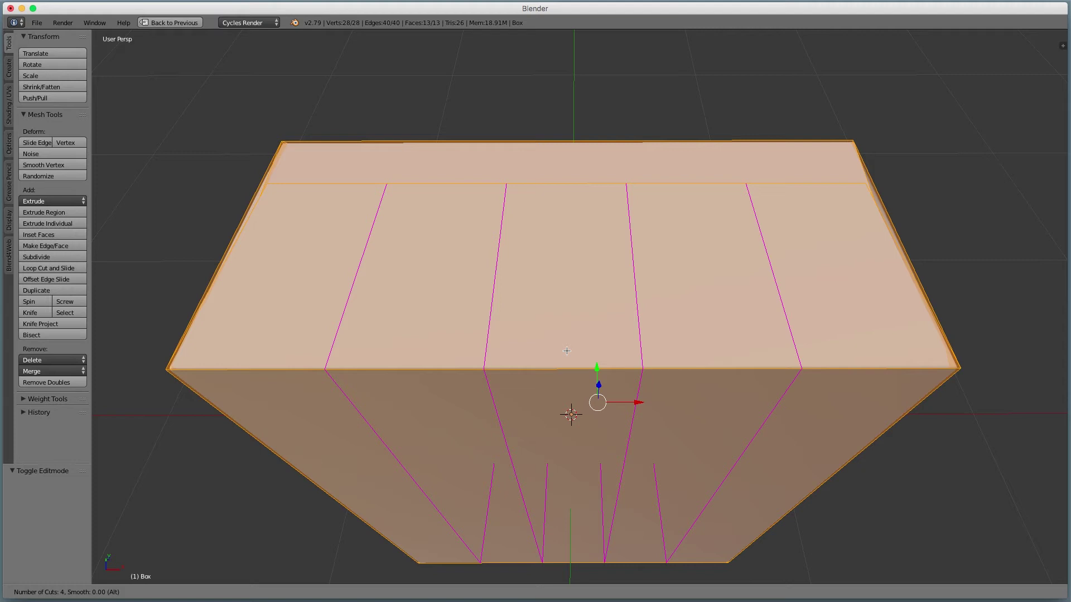
click(566, 351)
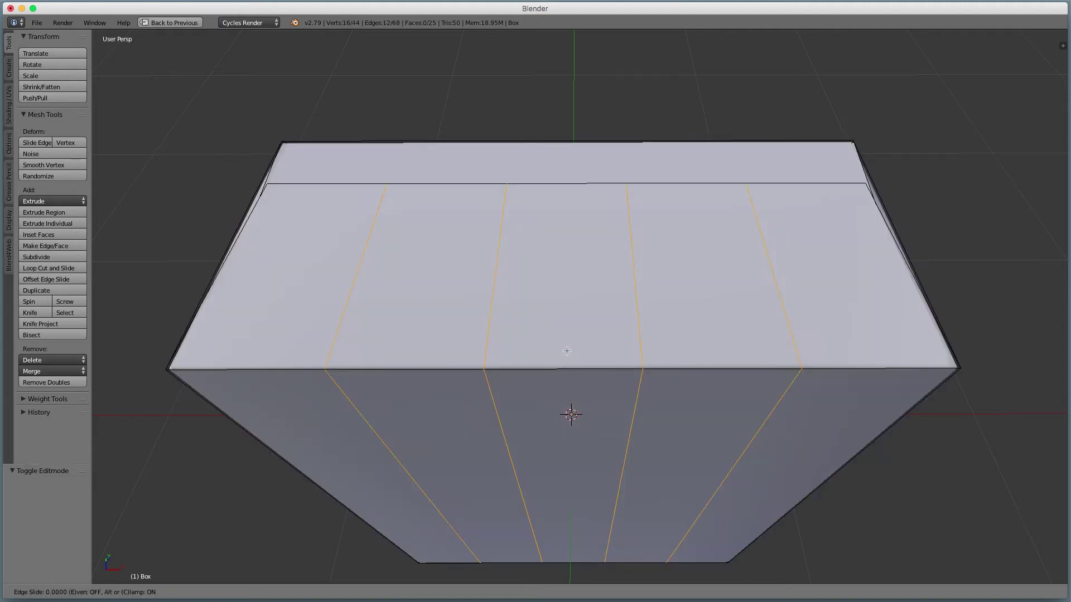
click(565, 350)
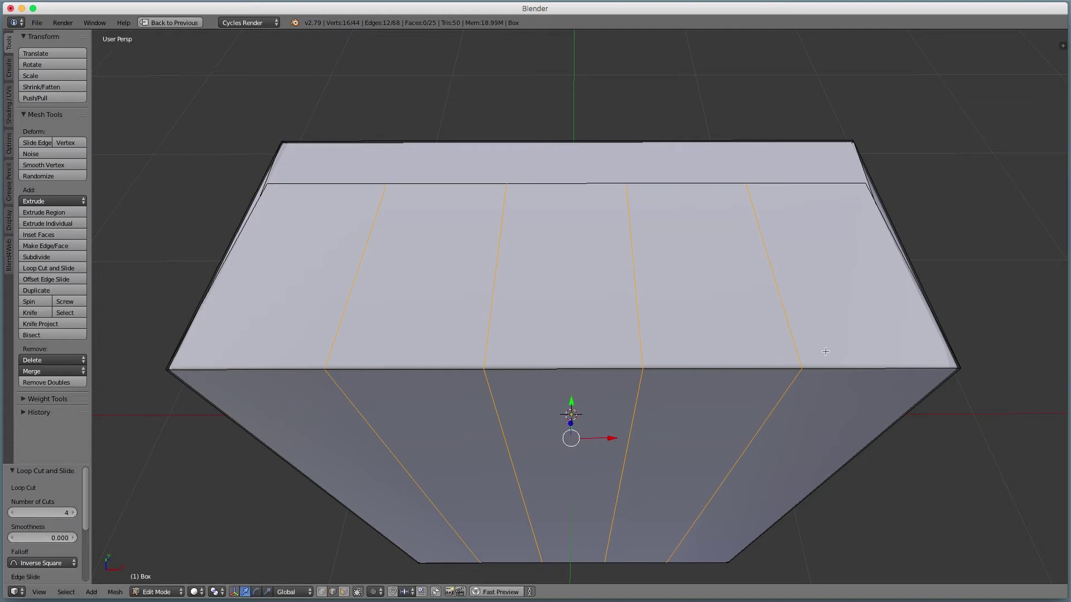
key(s)
key(x)
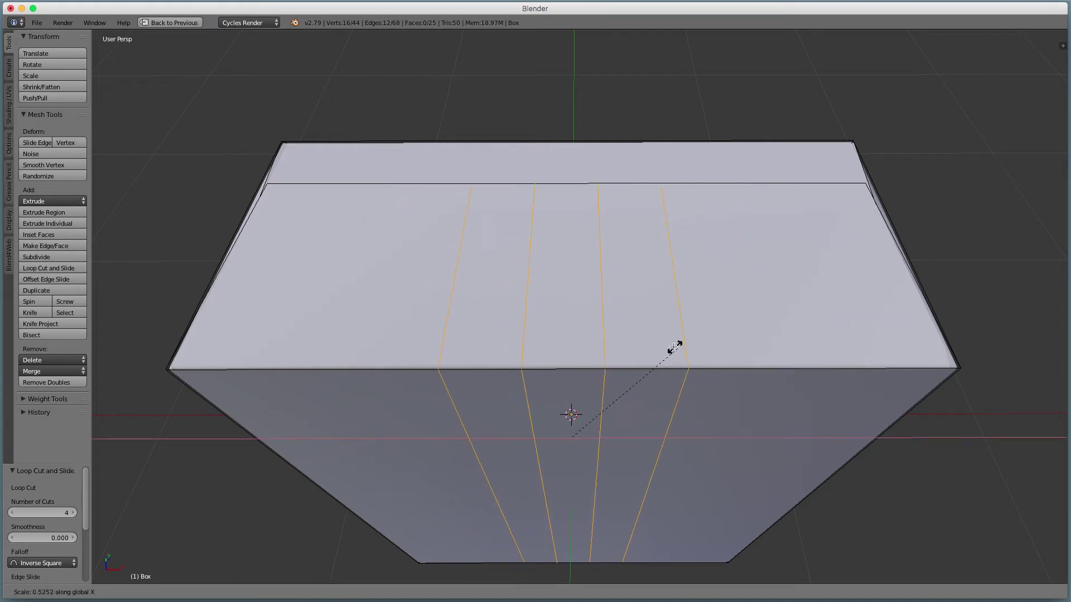
click(619, 343)
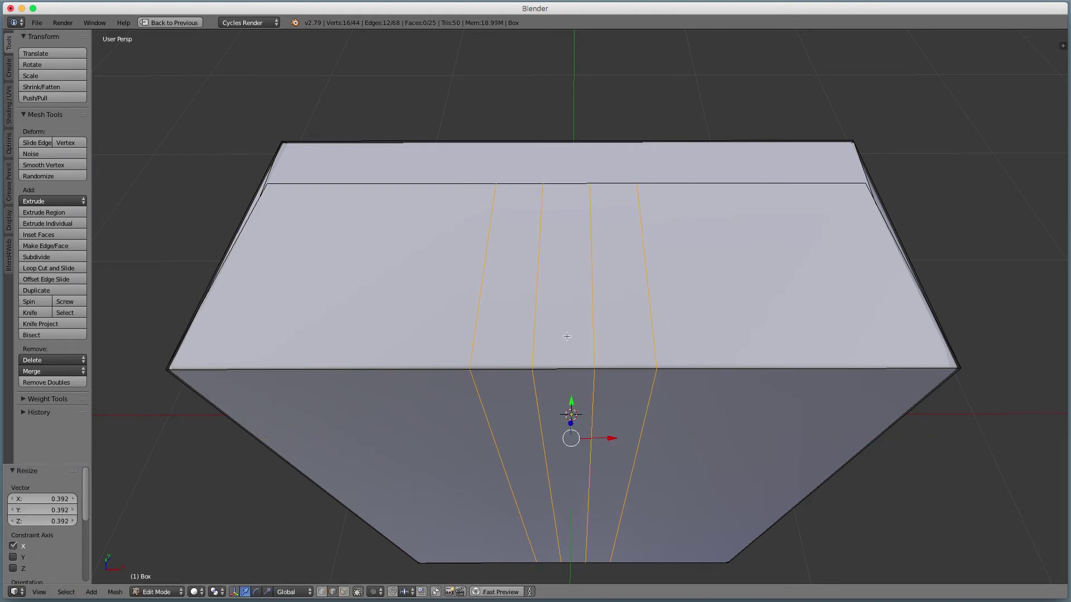
- Spread the two inner edge loops apart by scaling them to about 1.404 along X
key(a)
alt+right_click(538, 332)
alt+shift+right_click(597, 335)
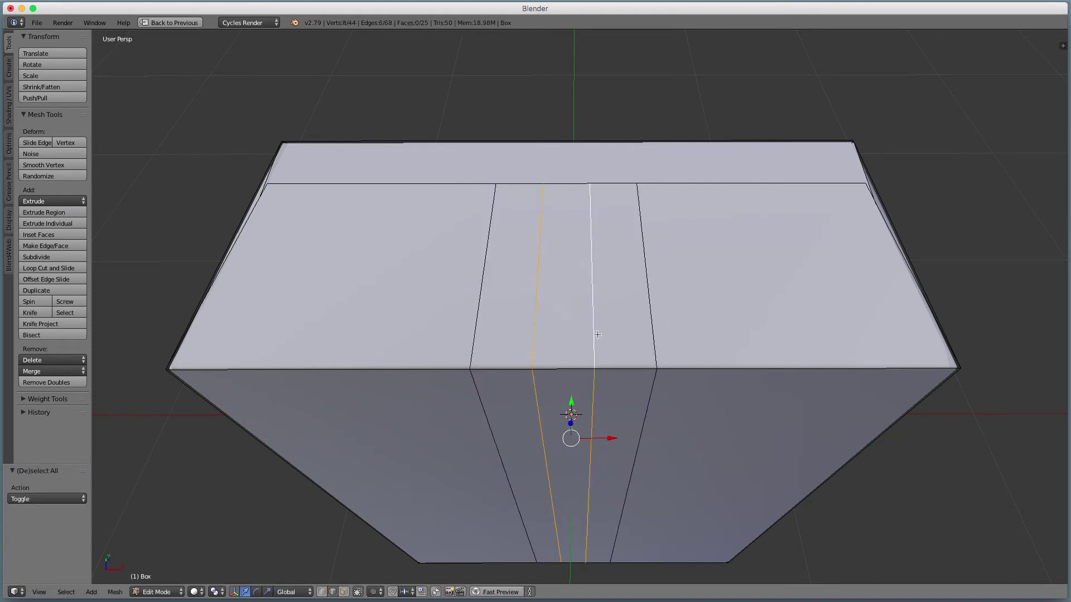
key(s)
key(x)
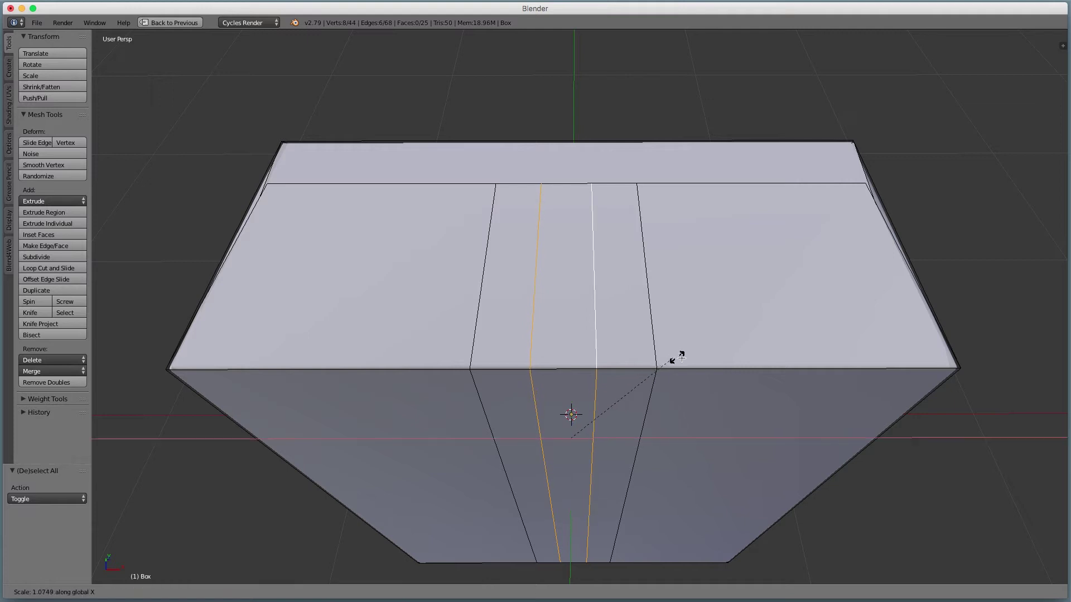
click(727, 368)
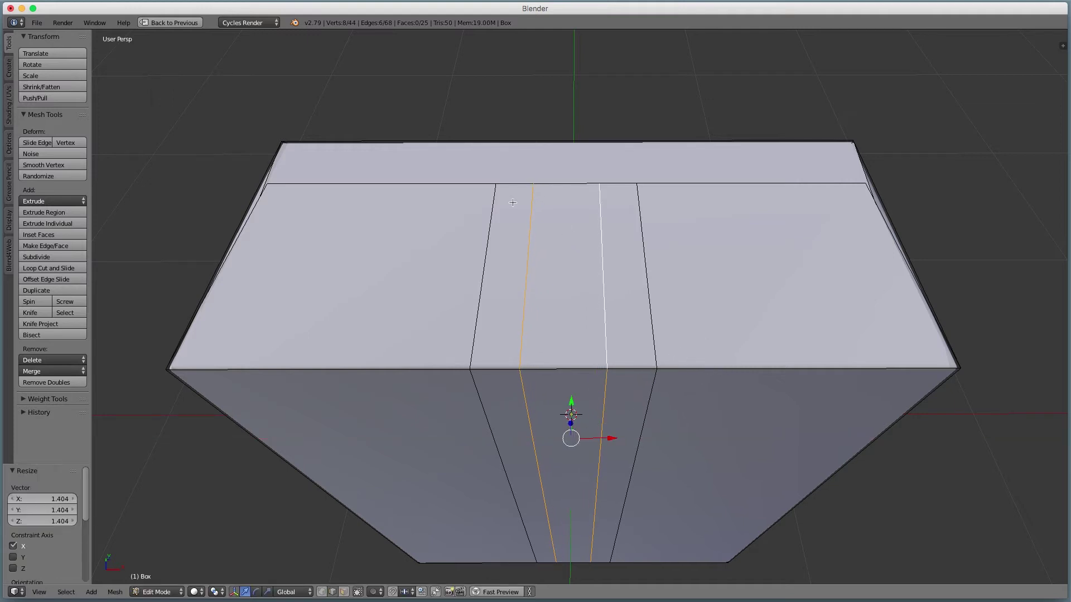
- Move the middle edge segment of the top flap about 0.079 outward along Y to form a protruding tab
right_click(544, 185)
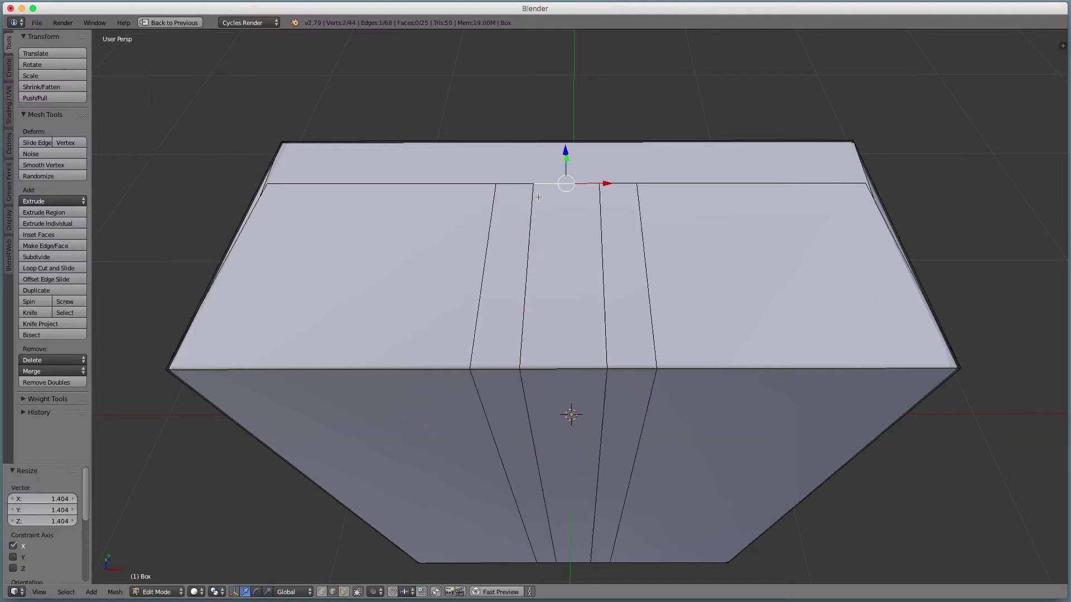
drag(568, 153, 569, 163)
right_click(568, 162)
middle_drag(569, 163, 596, 199)
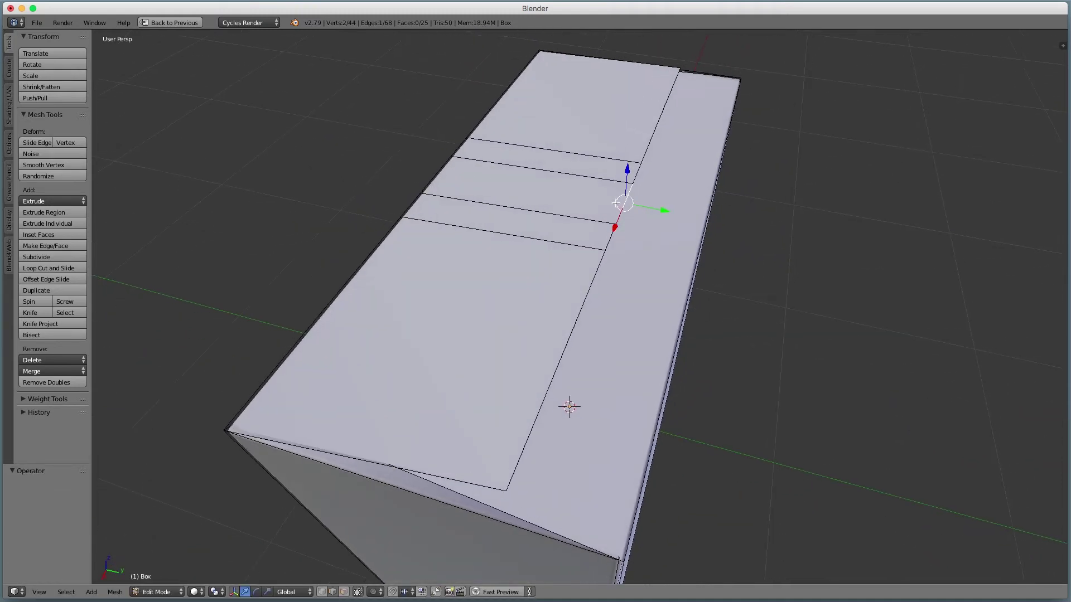
drag(646, 206, 671, 212)
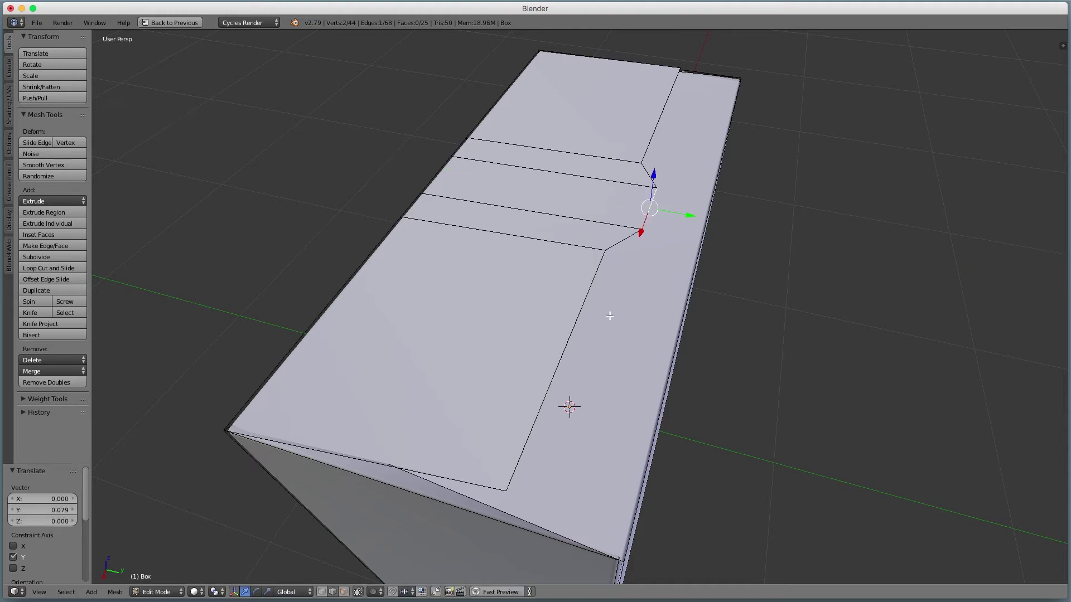
- Move the top flap's entire outer edge, including the tab, about -0.059 along Y
key(a)
alt+click(579, 324)
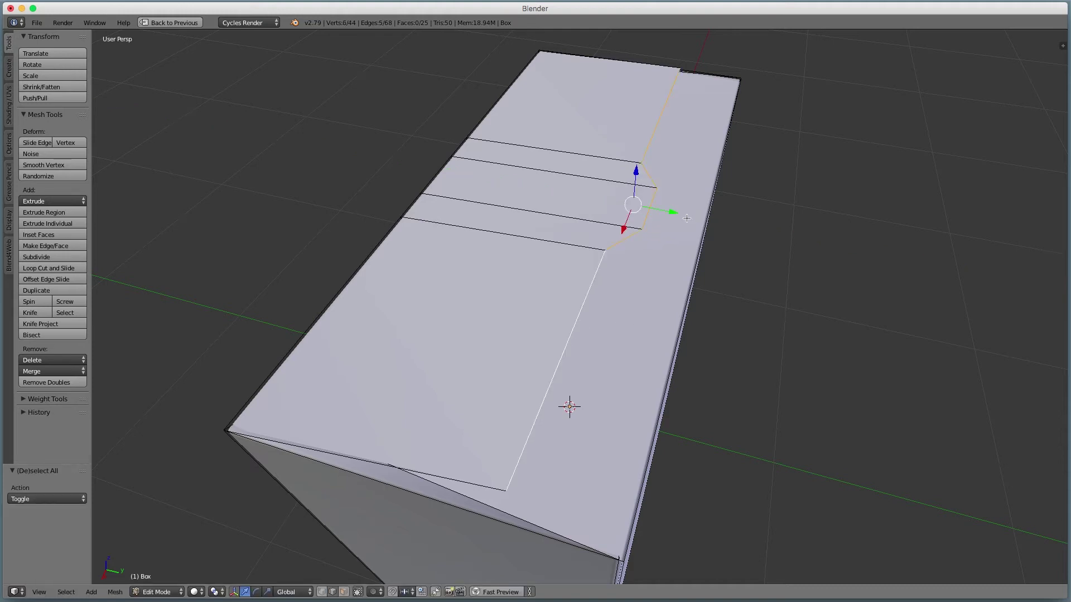
mouse_move(676, 211)
mouse_down()
mouse_move(645, 210)
mouse_move(656, 210)
mouse_up()
- Extend the bottom flap by moving its entire outer edge about 0.121 along Y
middle_drag(591, 480, 583, 384)
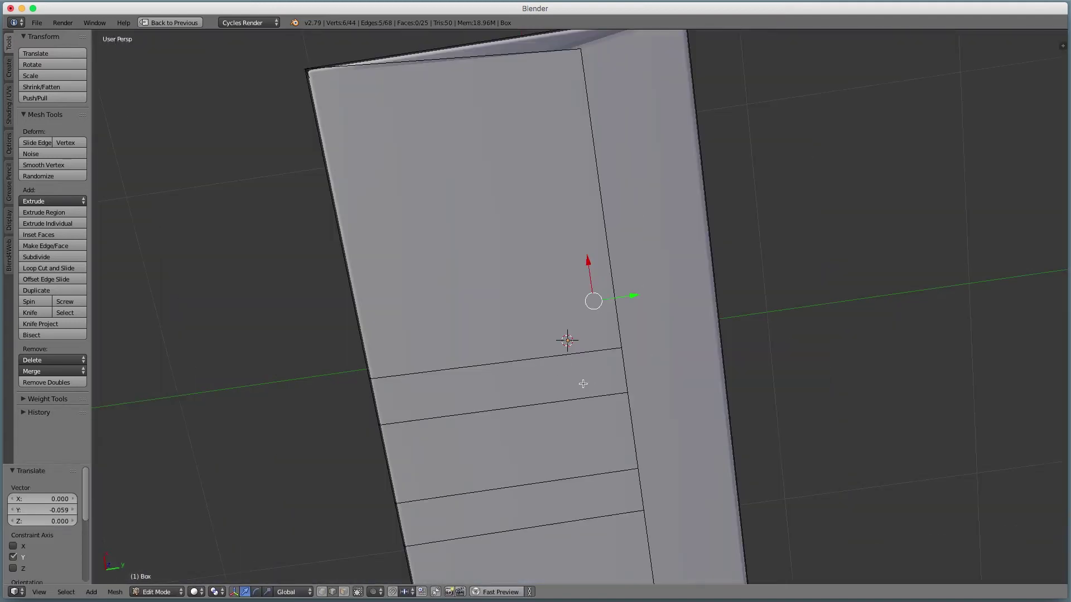
right_click(616, 350)
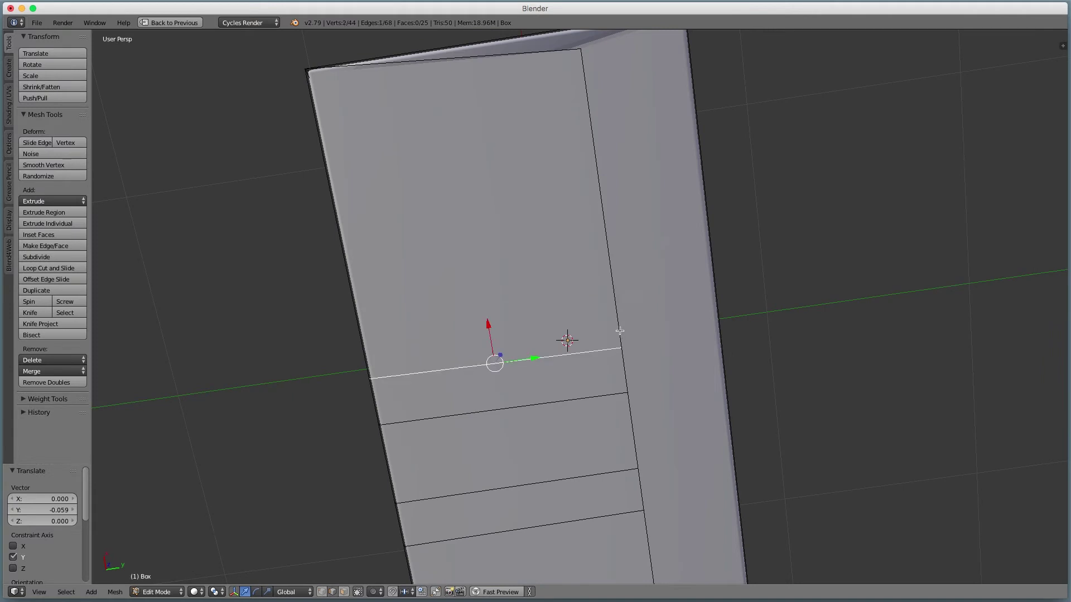
key(a)
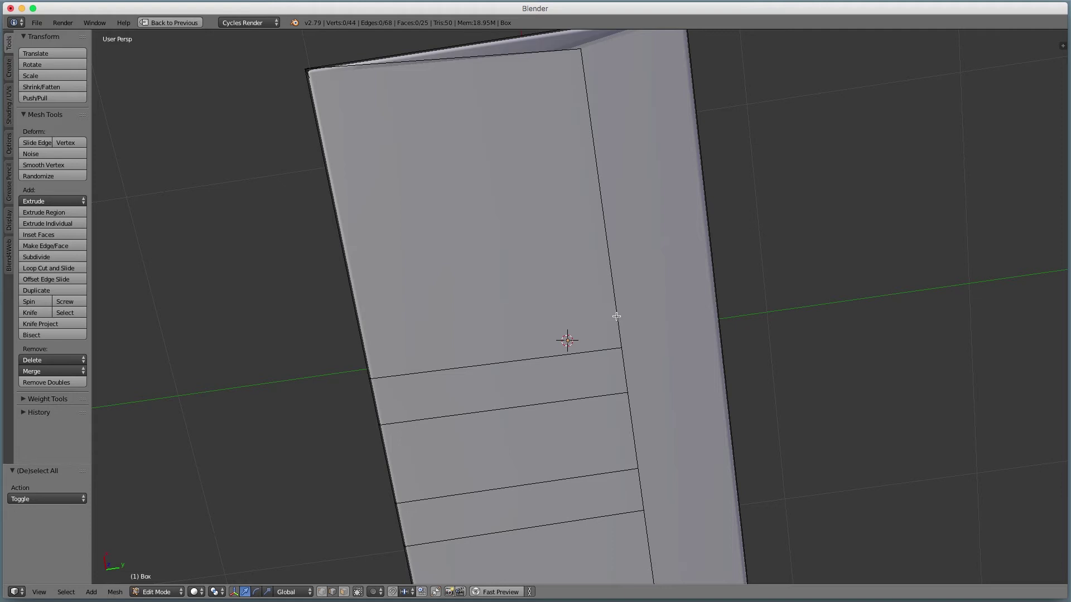
alt+right_click(616, 316)
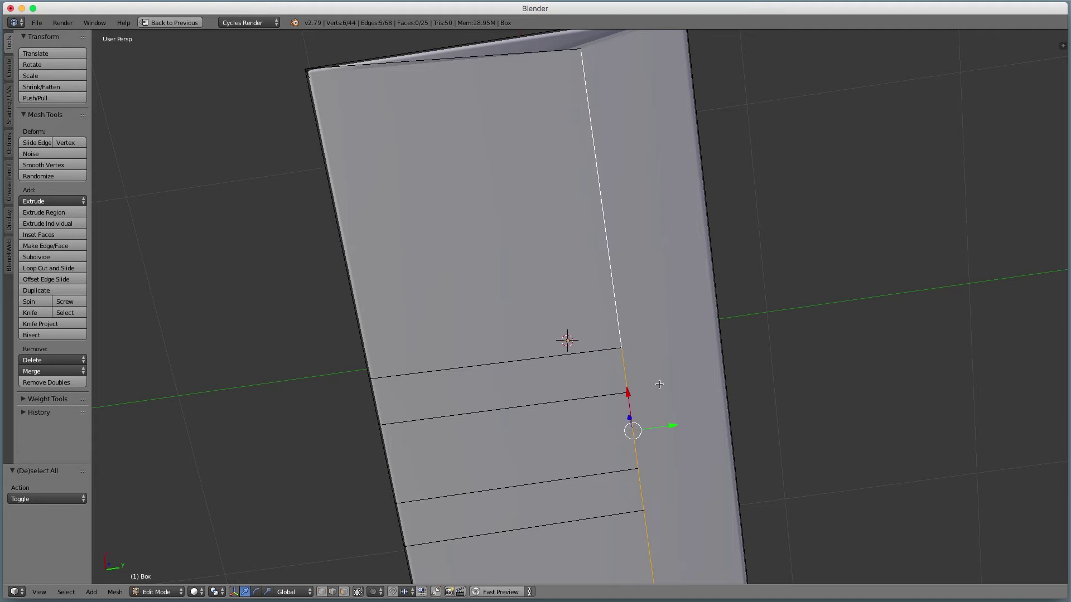
drag(674, 427, 721, 426)
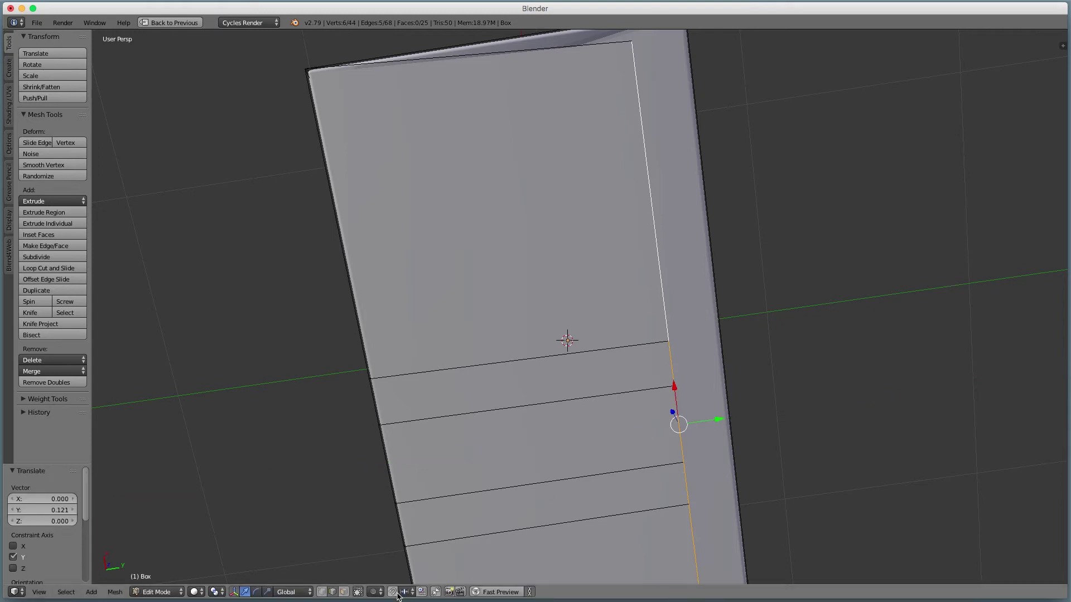
- Allow selection through the mesh and move the hidden inner bottom flap's edge about -0.054 along Y
click(357, 591)
right_click(477, 389)
drag(517, 443, 475, 449)
middle_drag(475, 448, 656, 39)
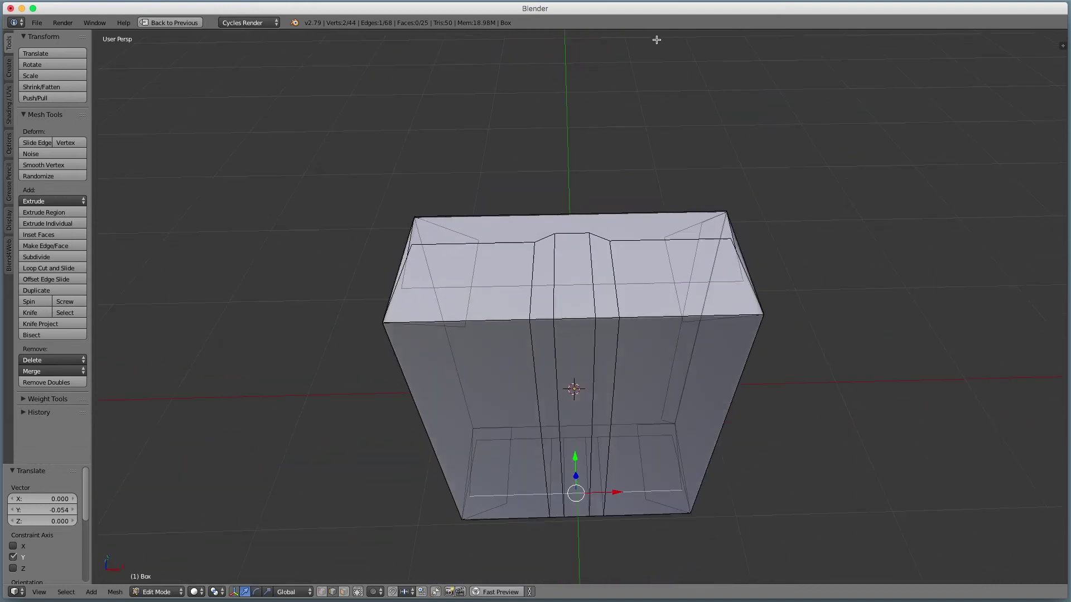
middle_drag(574, 200, 446, 391)
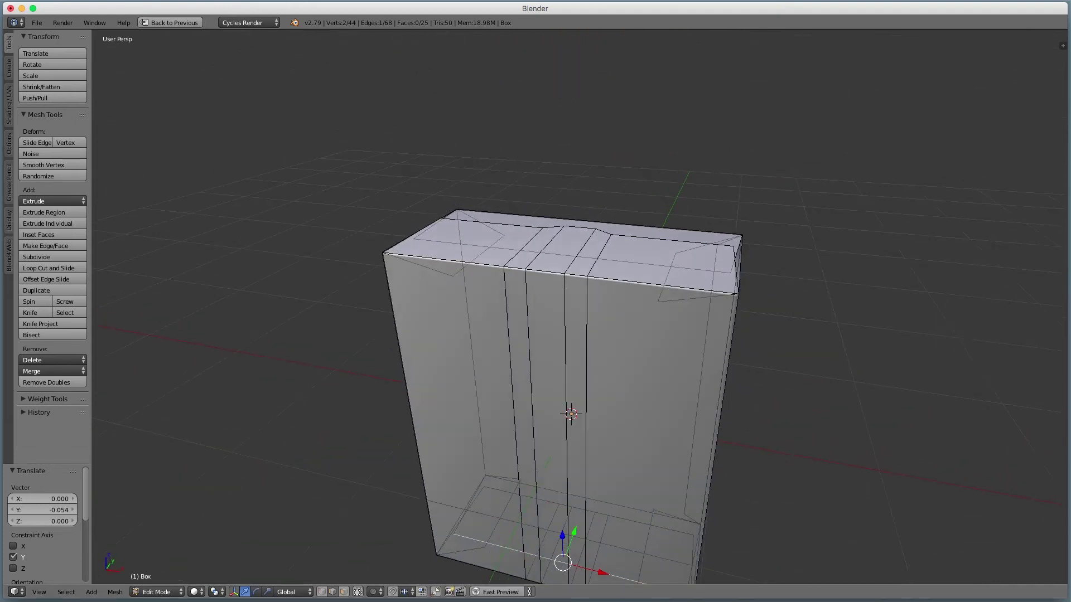
- Switch to vertex selection and limit selection to visible geometry again
click(343, 593)
click(322, 593)
click(358, 592)
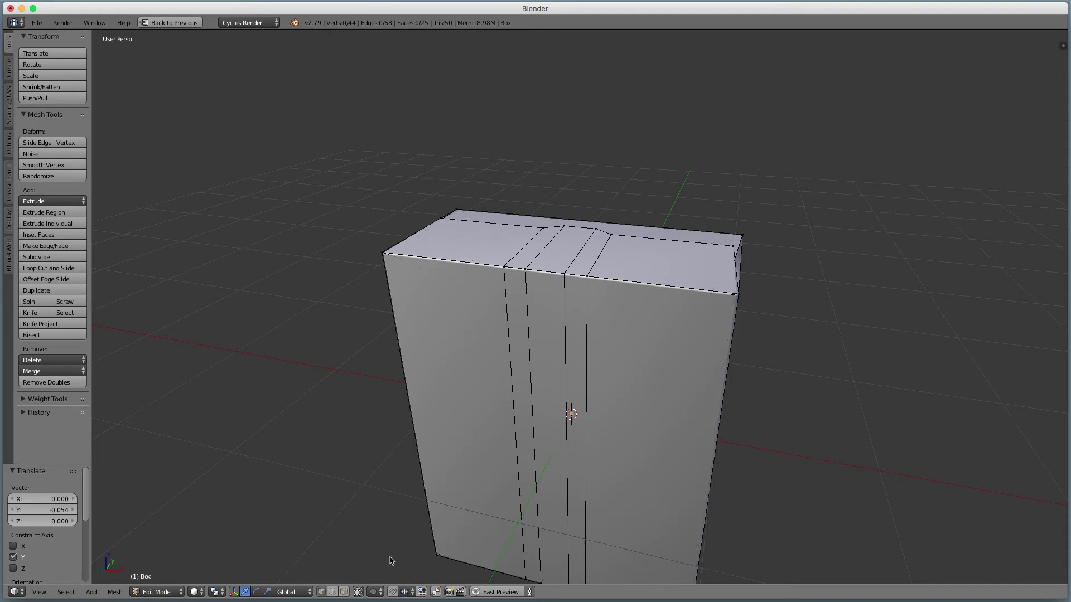
- Restore the multi-editor layout, hide the 3D view's tool shelf and widen the UV/Image Editor to show the whole color grid
key(ctrl+Up)
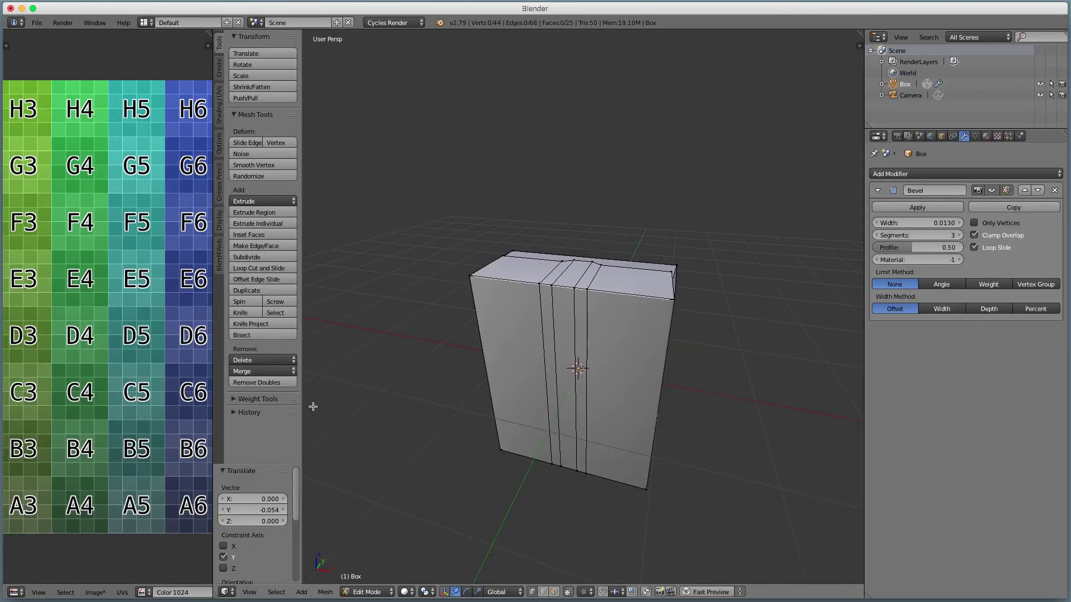
key(n)
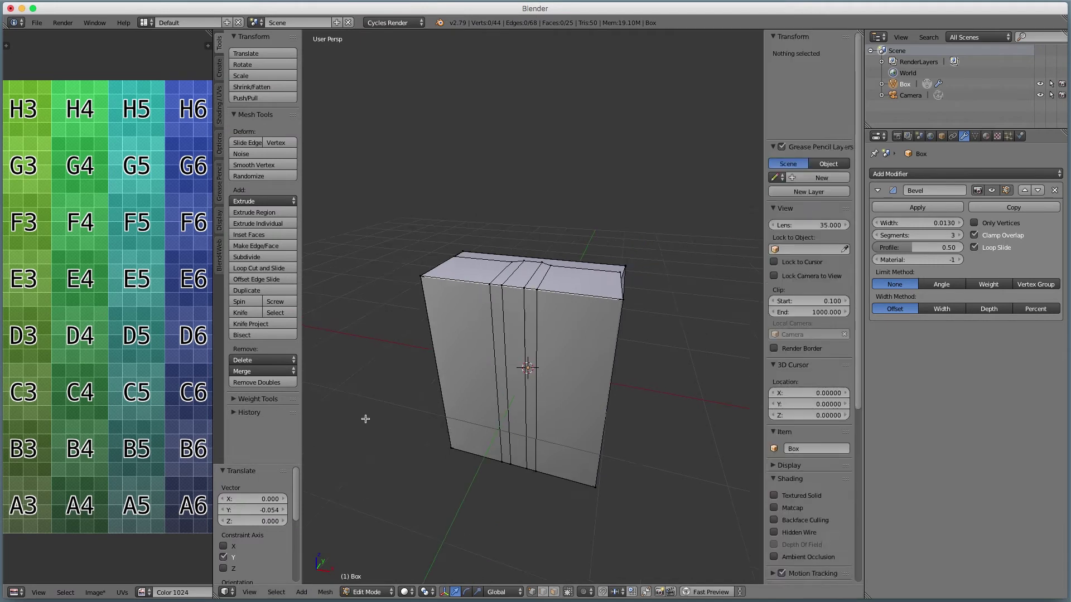
key(n)
key(t)
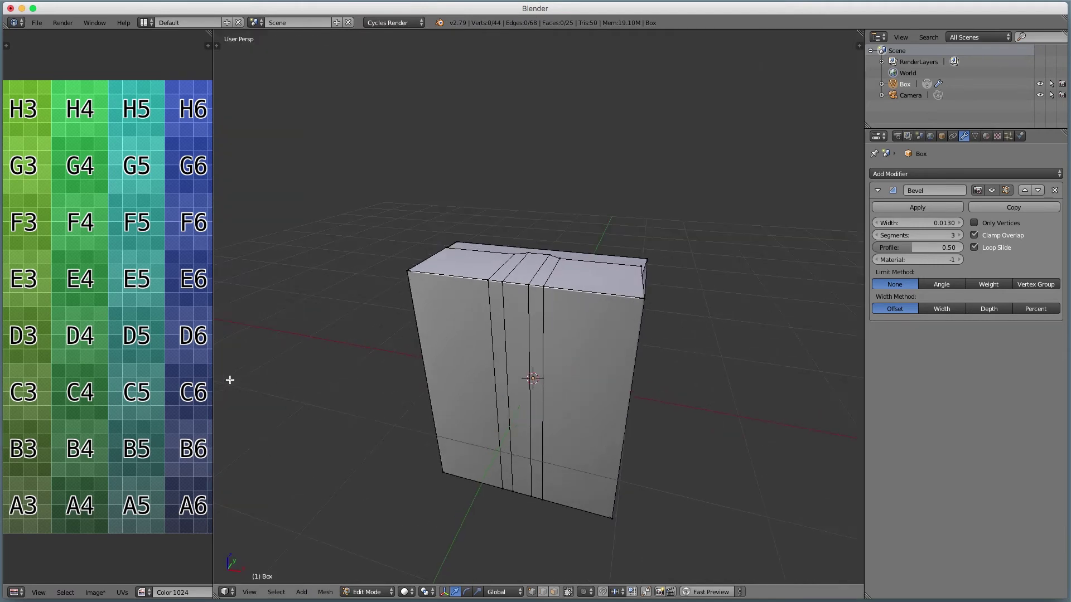
drag(213, 381, 540, 389)
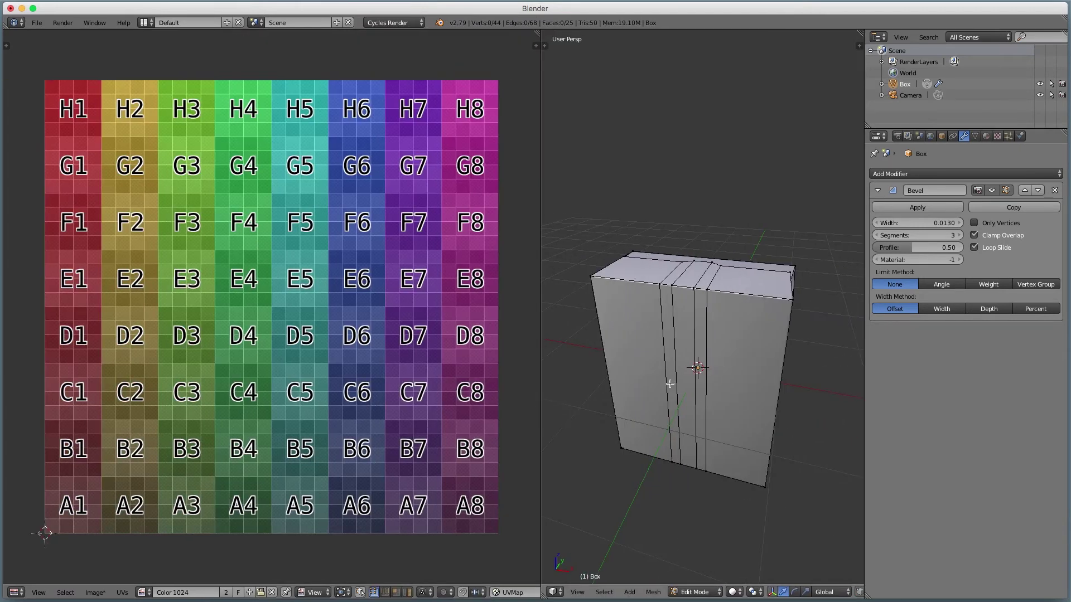
- Select the whole box mesh and unwrap it again
key(a)
key(u)
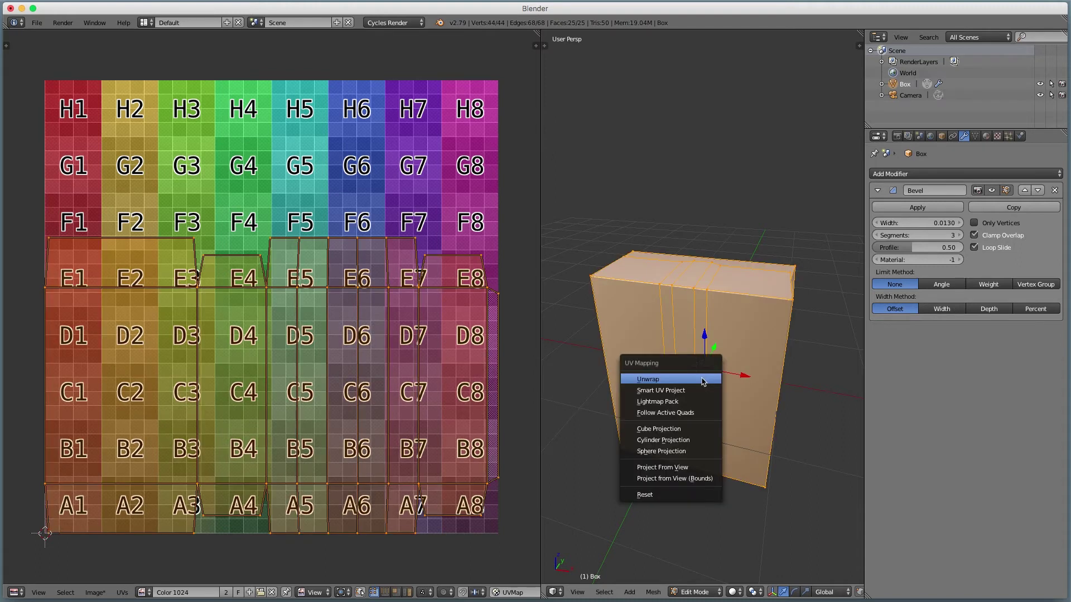
click(701, 377)
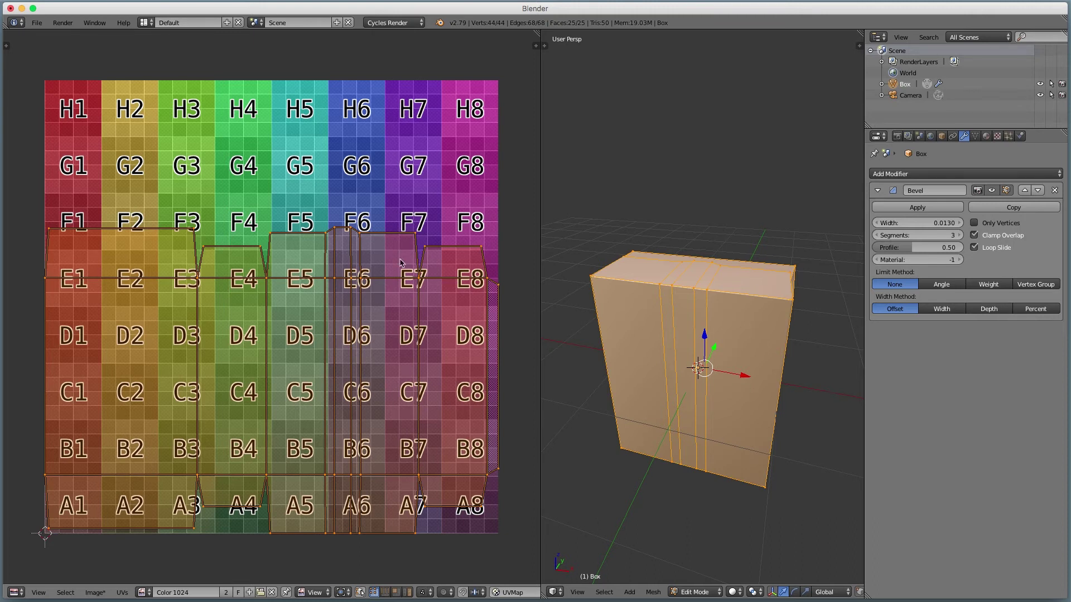
- Widen the 3D view, return the box to Object Mode and add a Solidify modifier
drag(542, 310, 296, 310)
middle_drag(295, 309, 595, 323)
key(Tab)
scroll(596, 324, up, 4)
scroll(595, 325, down, 2)
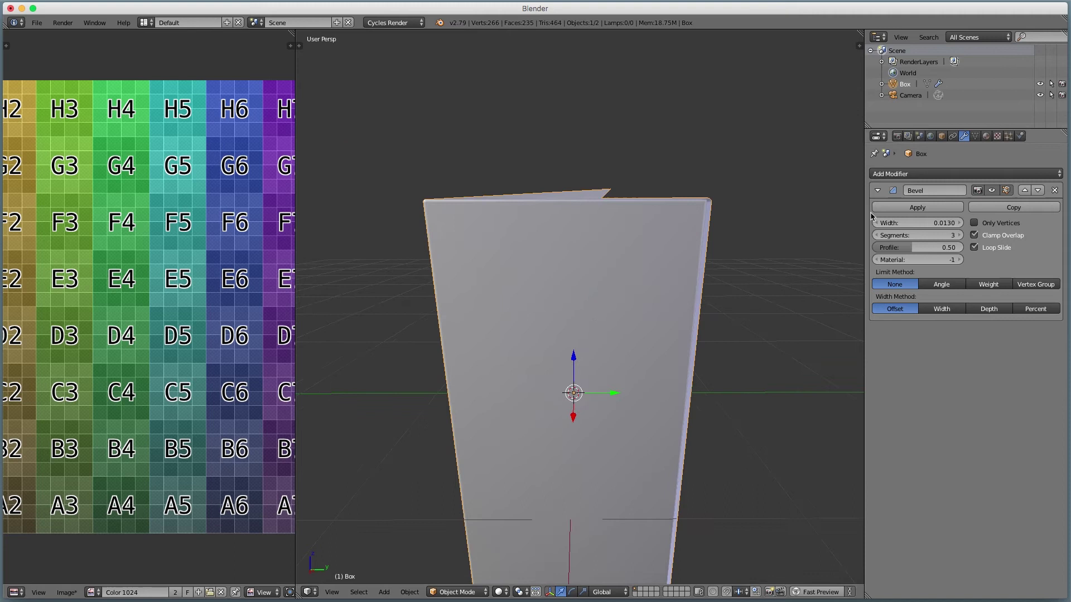
click(901, 175)
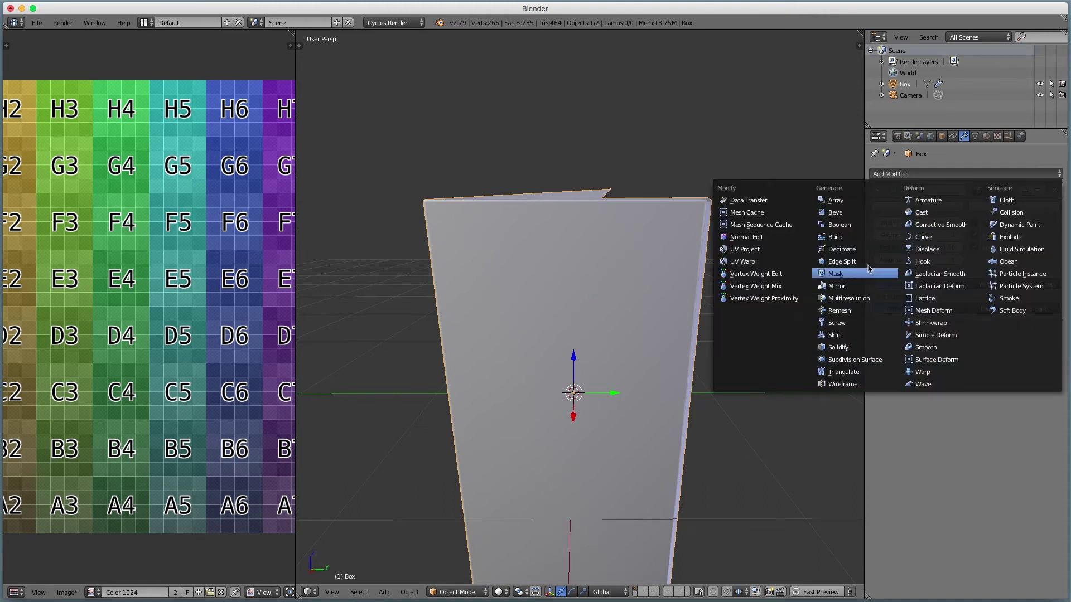
click(864, 347)
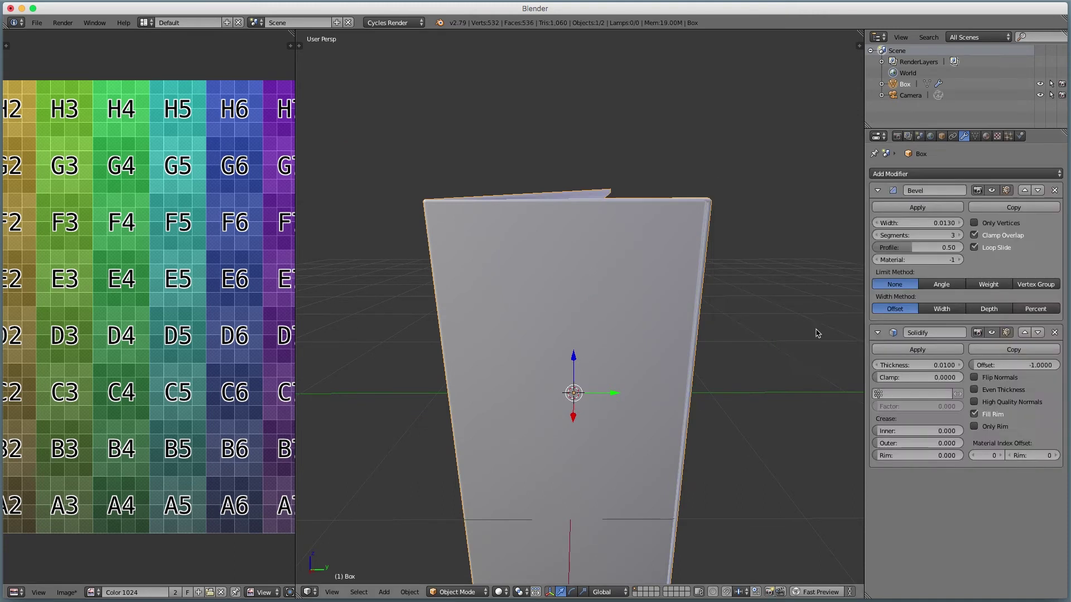
- Set the Solidify modifier's thickness to 0.0050
scroll(639, 273, down, 5)
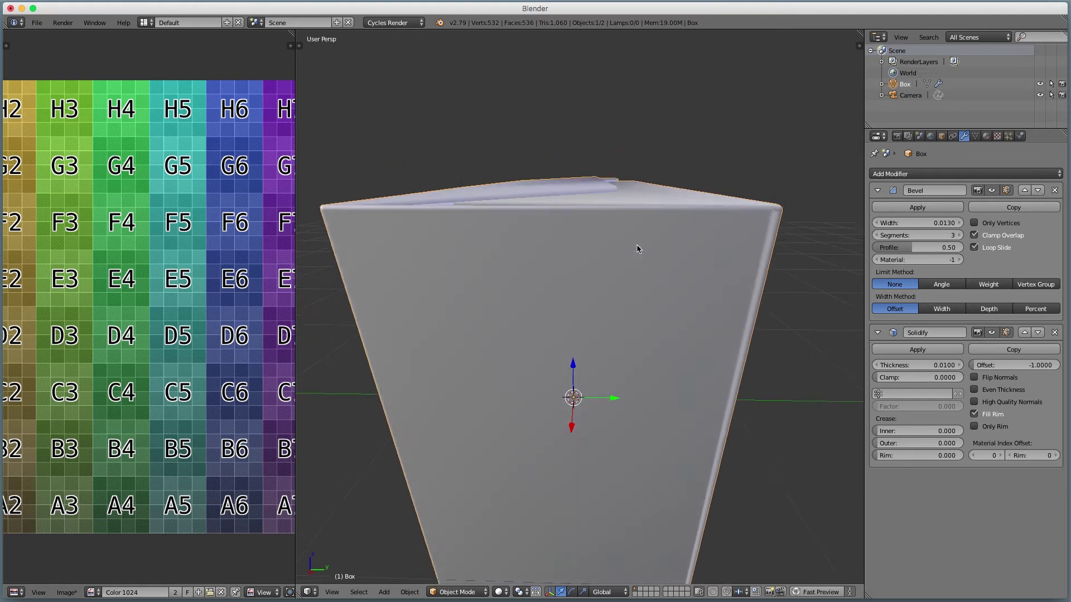
scroll(639, 249, left, 5)
scroll(636, 245, right, 5)
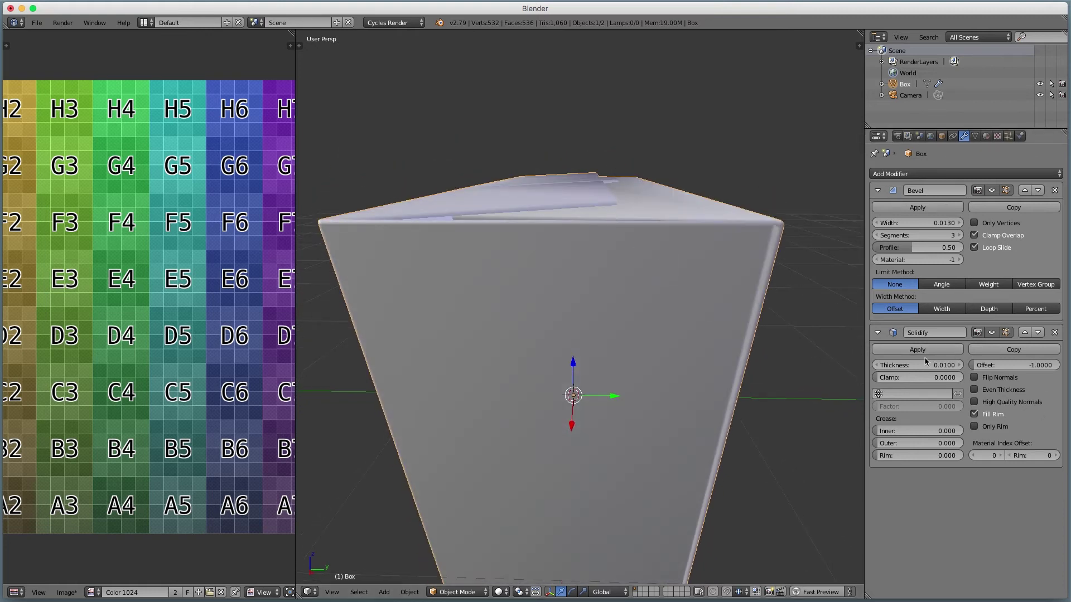
drag(920, 365, 895, 365)
middle_drag(693, 294, 668, 273)
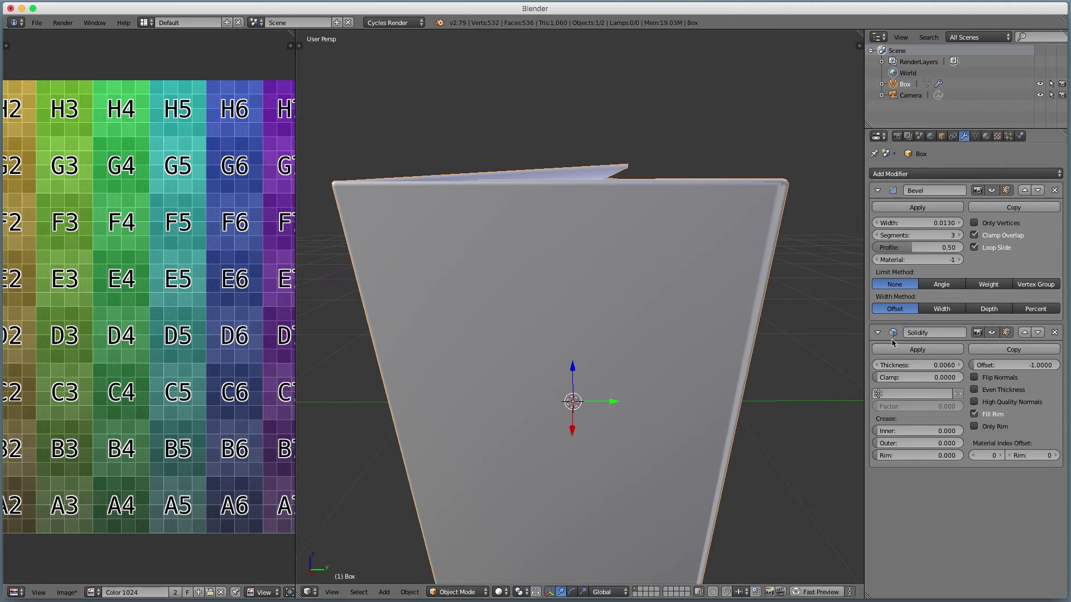
drag(895, 365, 890, 365)
mouse_move(652, 291)
middle_down()
mouse_move(645, 309)
mouse_move(679, 327)
mouse_move(654, 300)
mouse_move(664, 301)
middle_up()
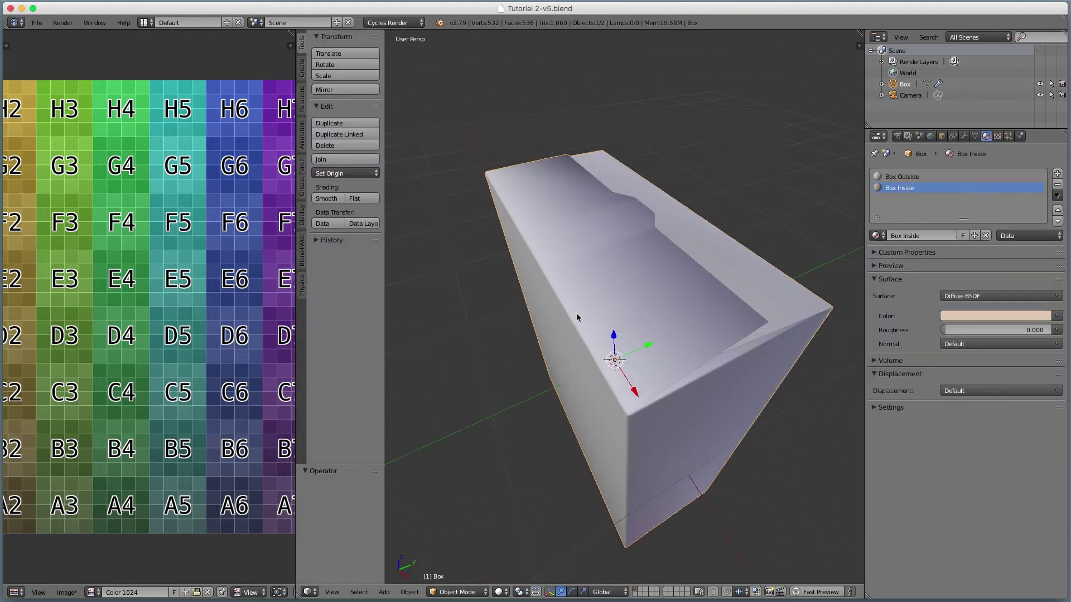
- Examine the shading across the box's top flaps and edges, ending in a maximized top view
middle_drag(577, 313, 618, 308)
middle_drag(602, 209, 616, 288)
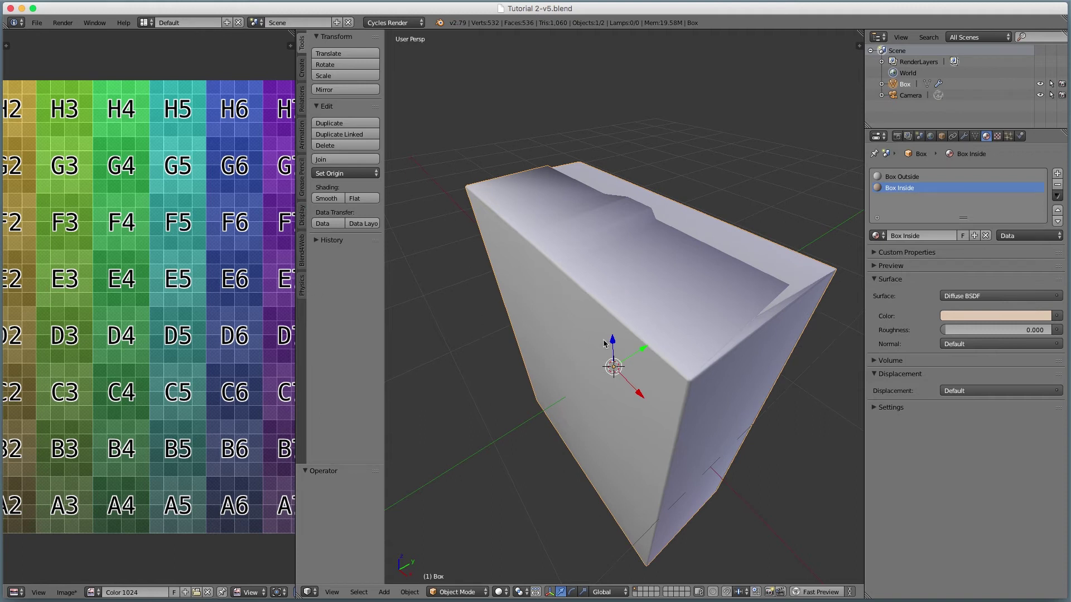
middle_drag(576, 326, 557, 316)
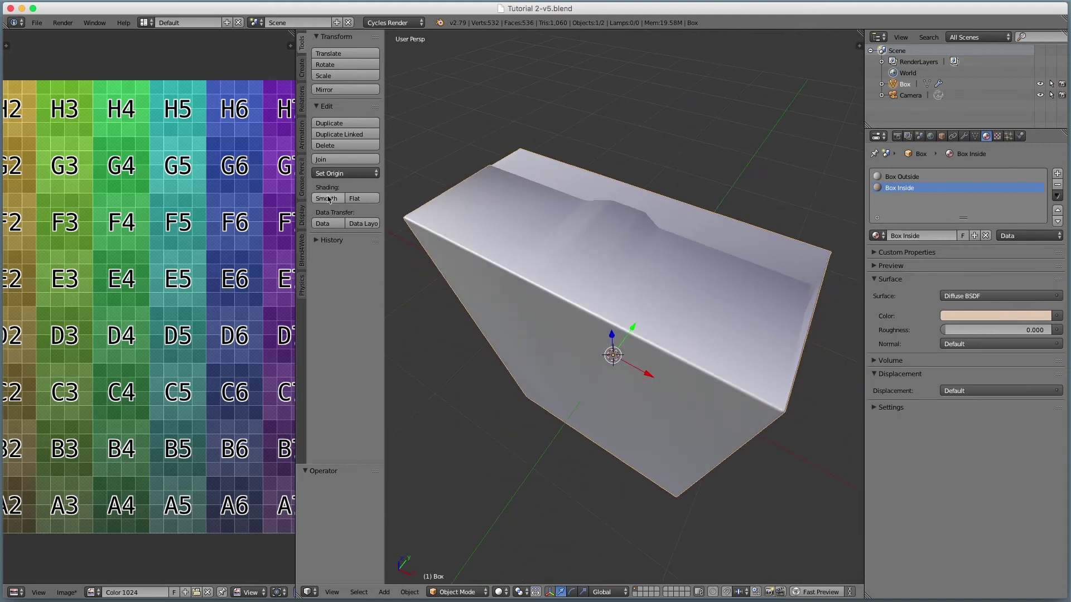
middle_drag(753, 373, 587, 376)
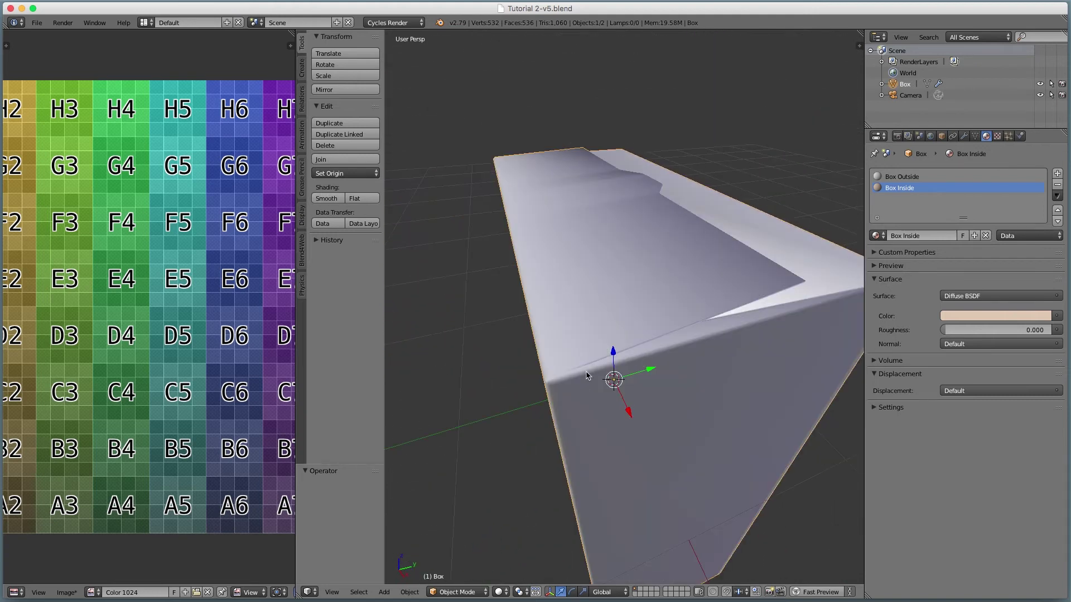
middle_drag(674, 368, 711, 396)
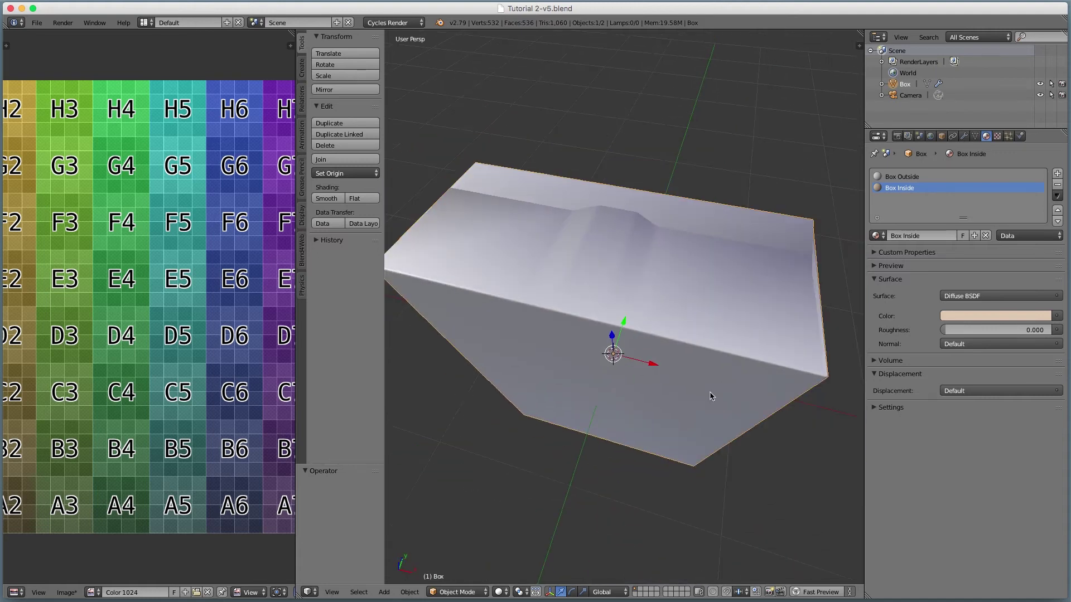
middle_drag(627, 201, 641, 300)
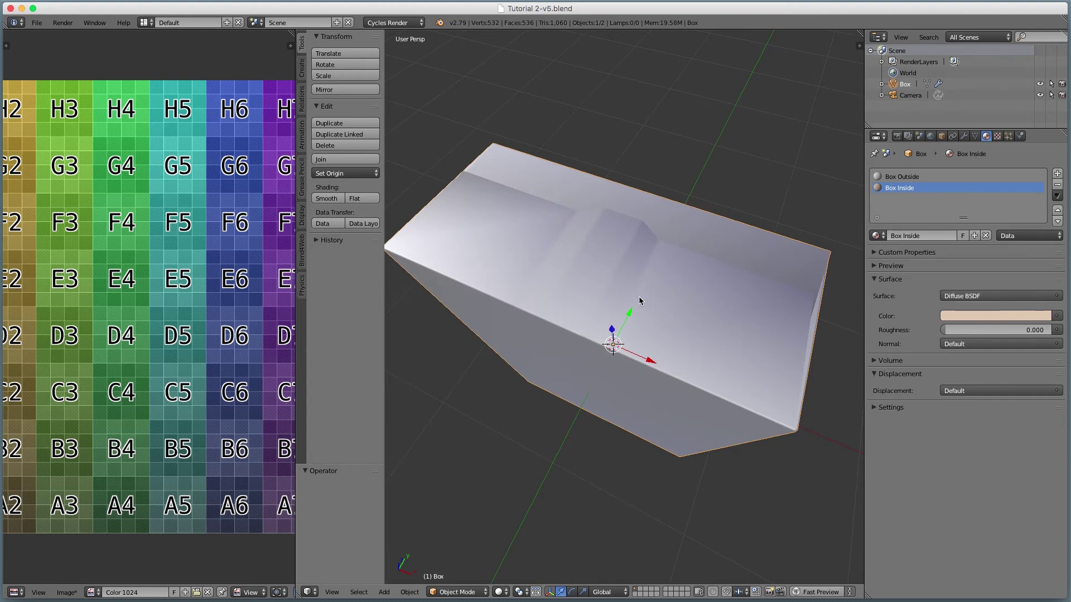
key(shift+space)
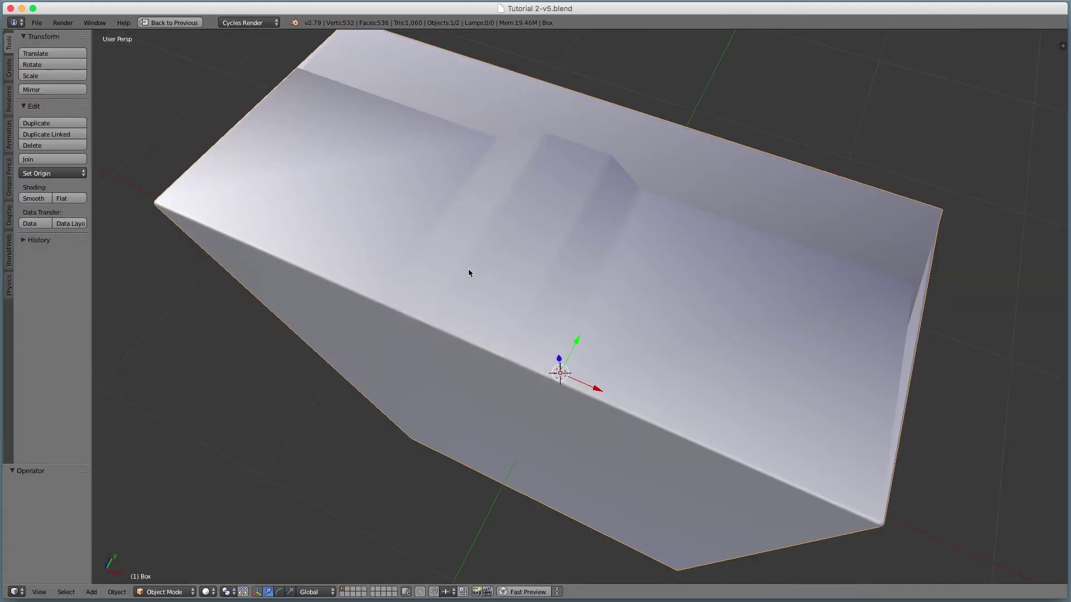
key(KP_7)
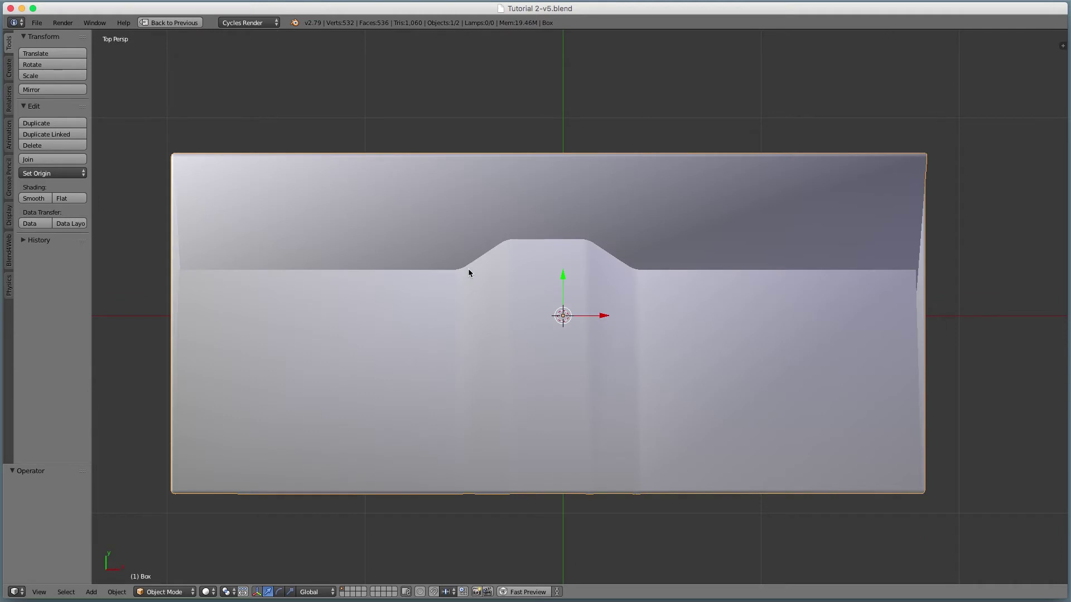
scroll(467, 269, down, 2)
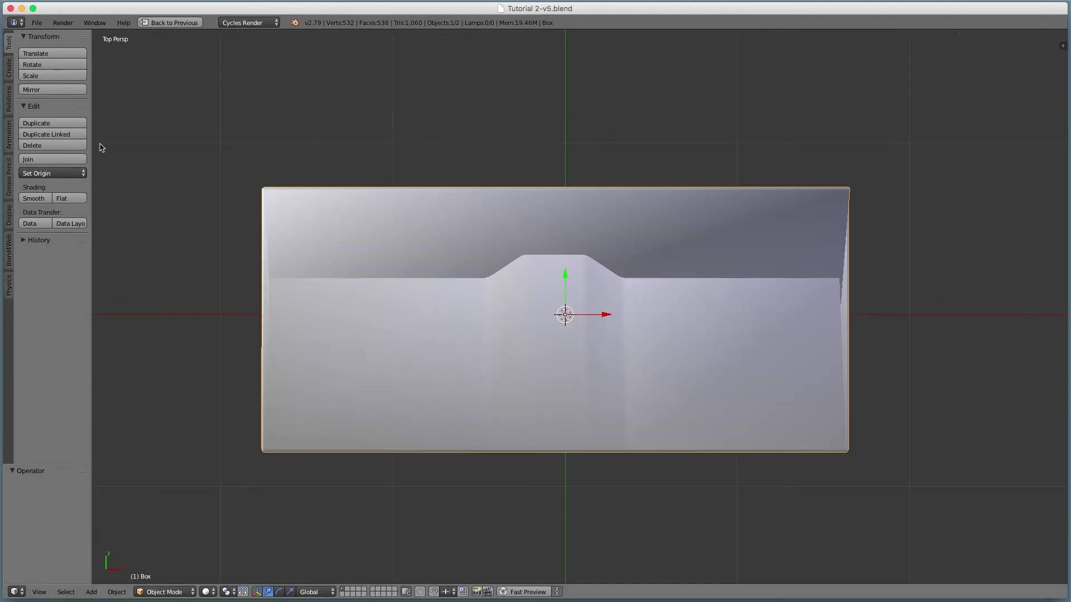
- Select only the box's top flap faces in Edit Mode, shade them flat and return to Object Mode
key(Tab)
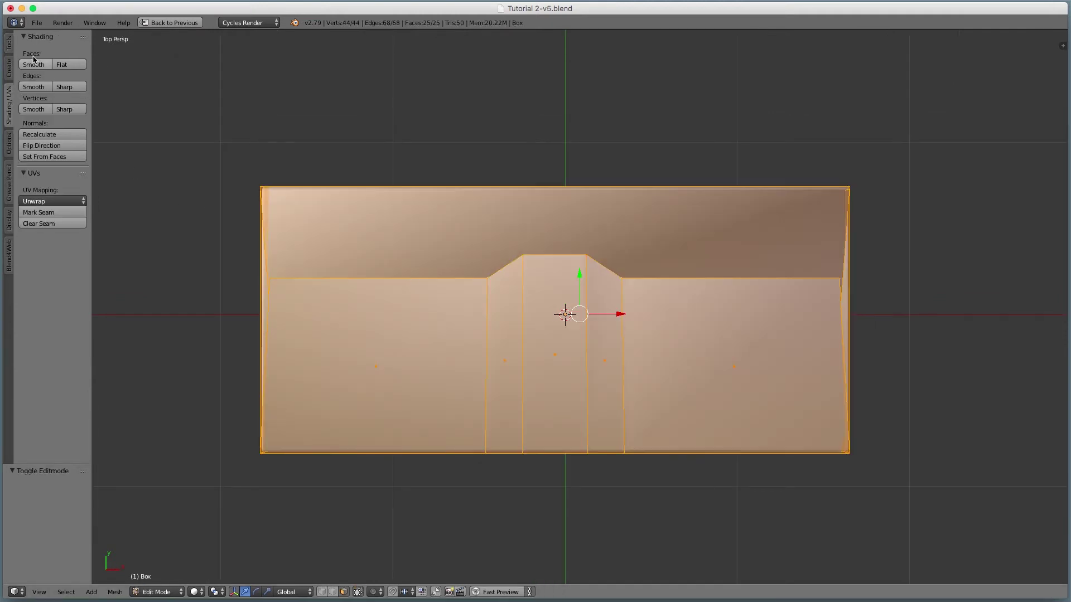
click(8, 44)
click(6, 118)
key(a)
key(b)
drag(403, 263, 693, 380)
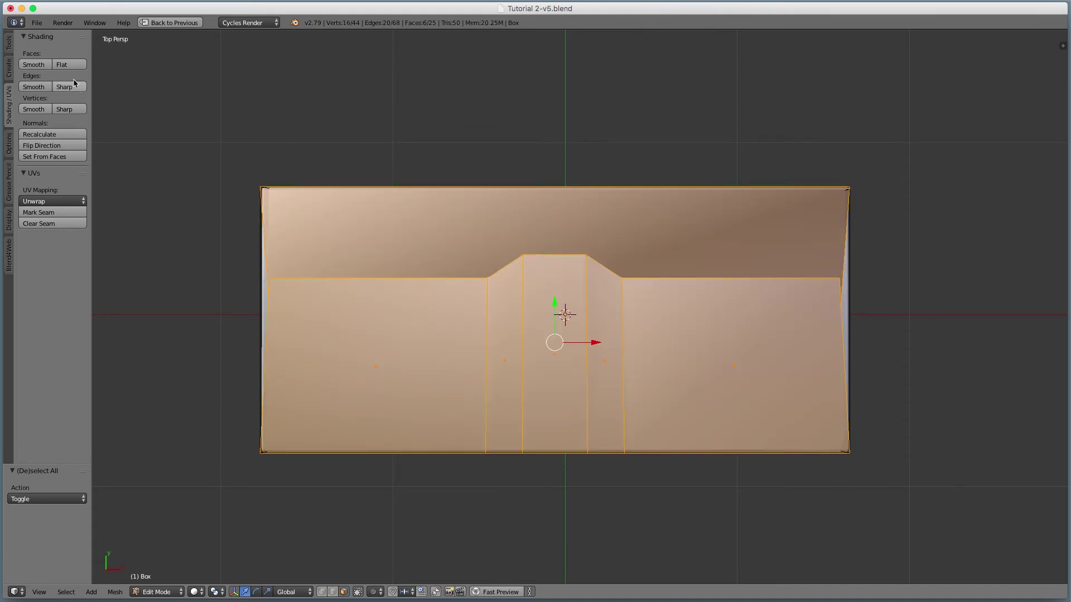
click(61, 64)
key(Tab)
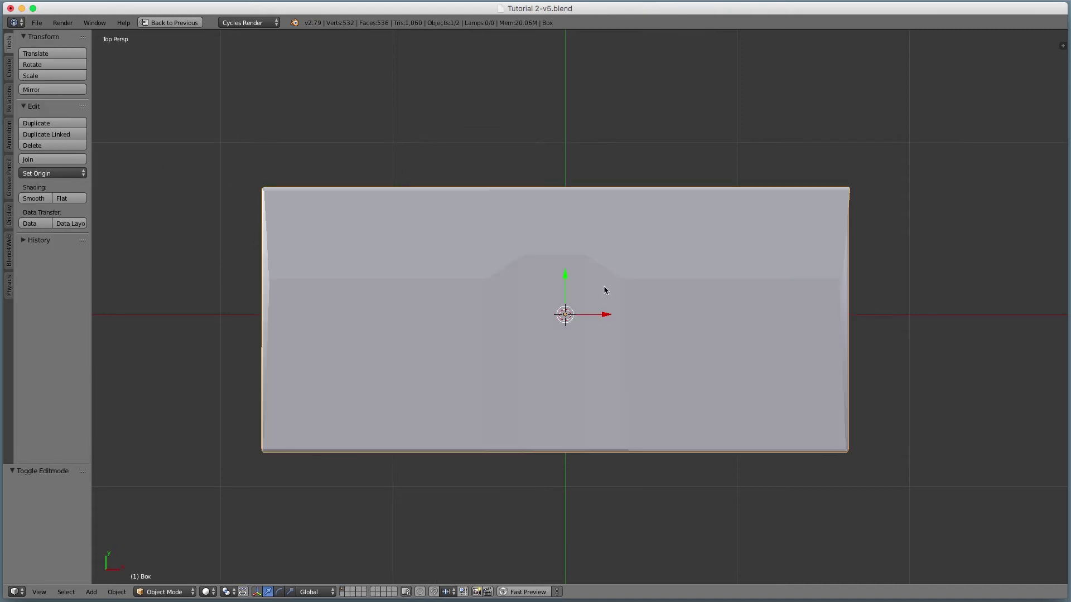
- From the bottom view, select only the bottom flap faces in Edit Mode, shade them flat and return to Object Mode
key(ctrl+KP_7)
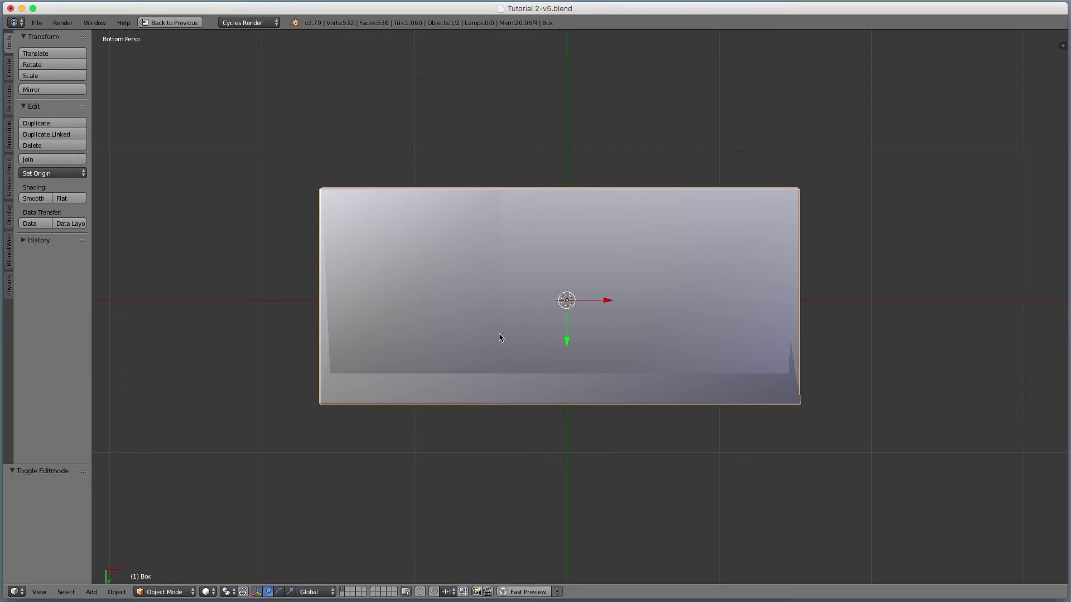
key(Tab)
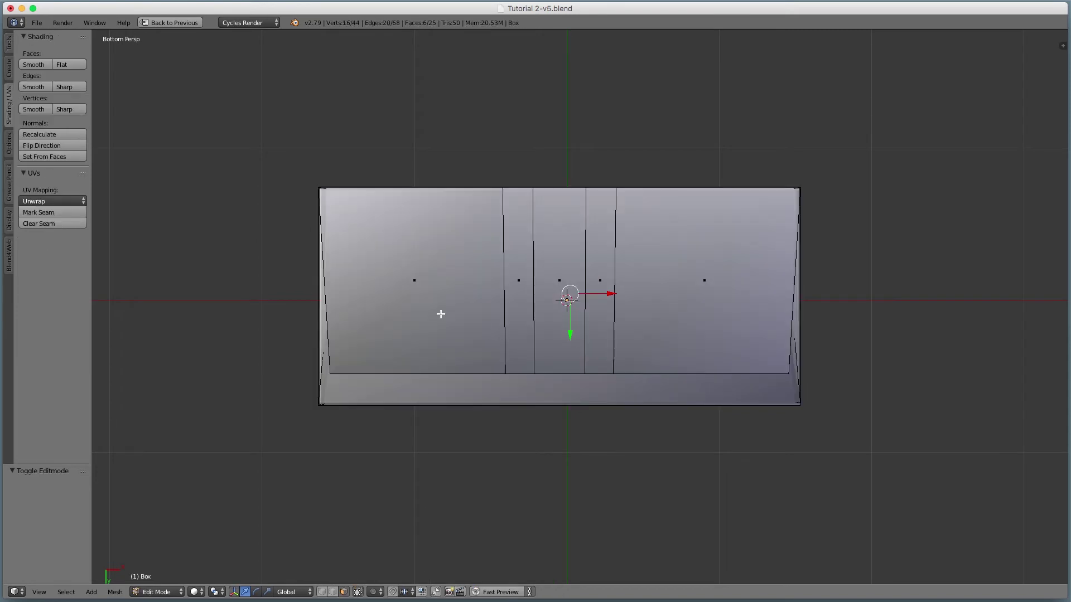
key(a)
key(b)
drag(445, 283, 676, 388)
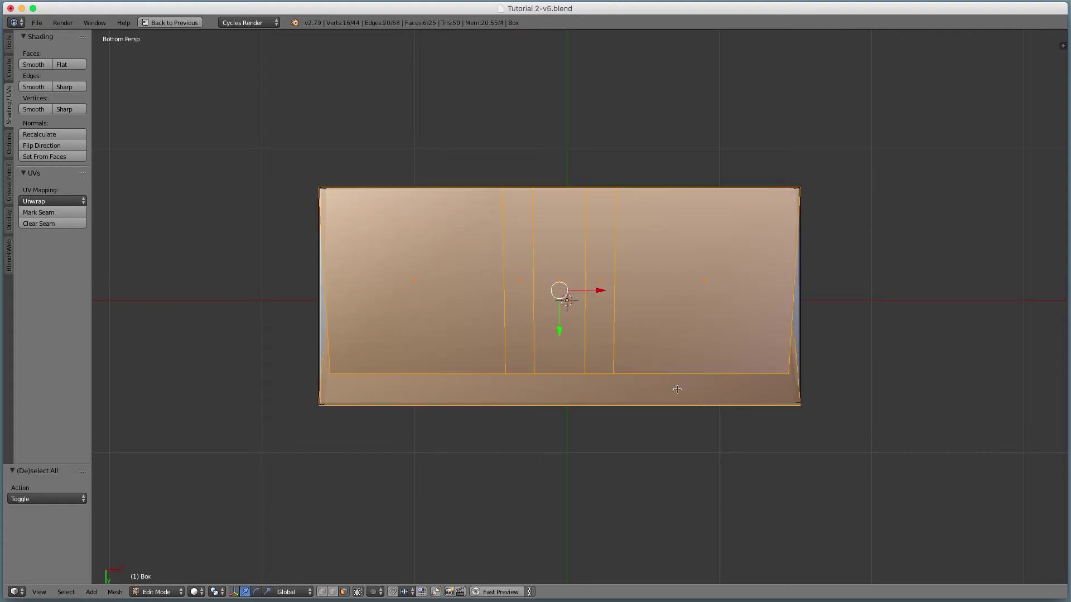
click(62, 65)
key(Tab)
- Restore the multi-editor layout and widen the 3D view by narrowing the UV/Image Editor
middle_drag(684, 301, 577, 444)
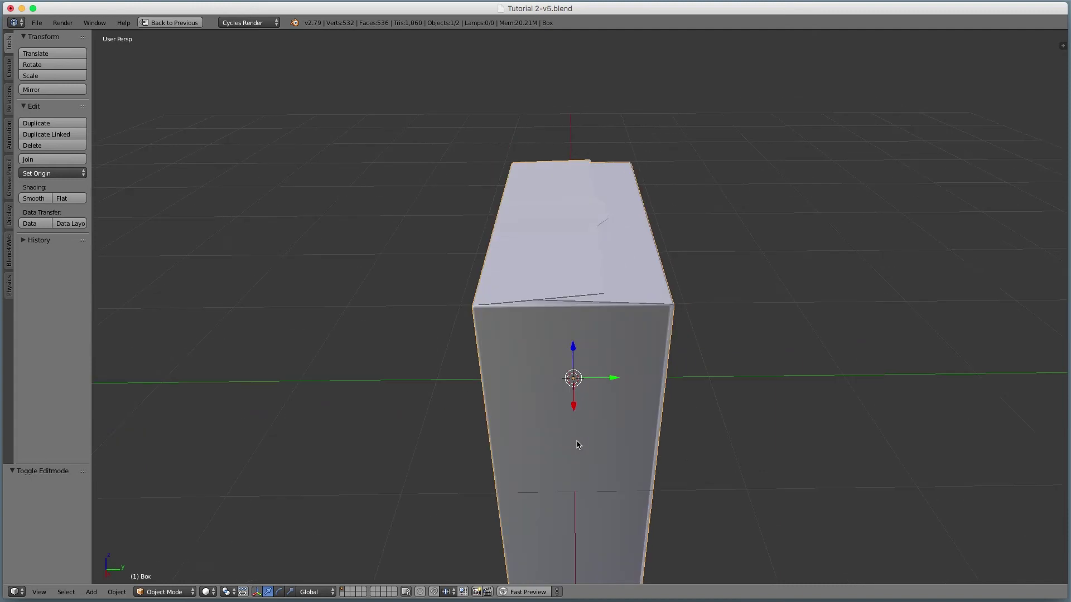
key(ctrl+Up)
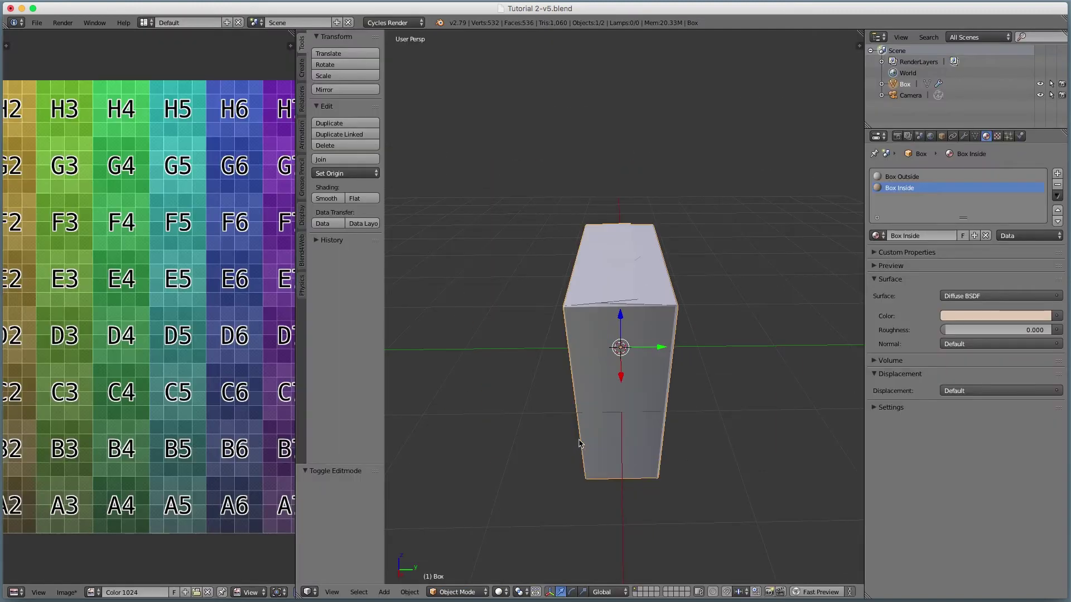
middle_drag(583, 443, 586, 441)
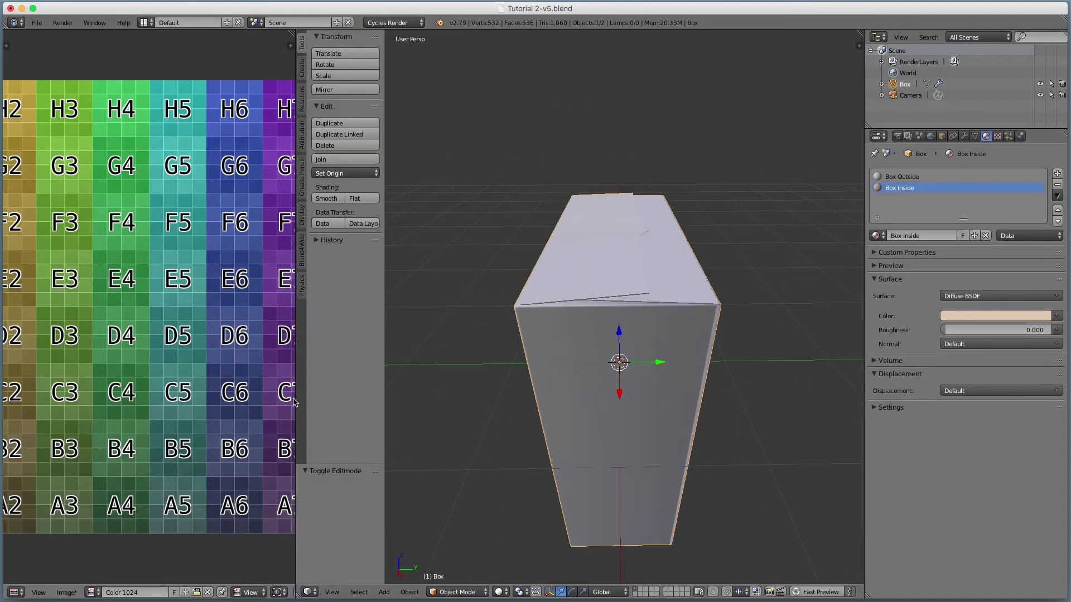
drag(294, 406, 234, 406)
mouse_move(563, 385)
middle_down()
mouse_move(545, 382)
mouse_move(576, 377)
middle_up()
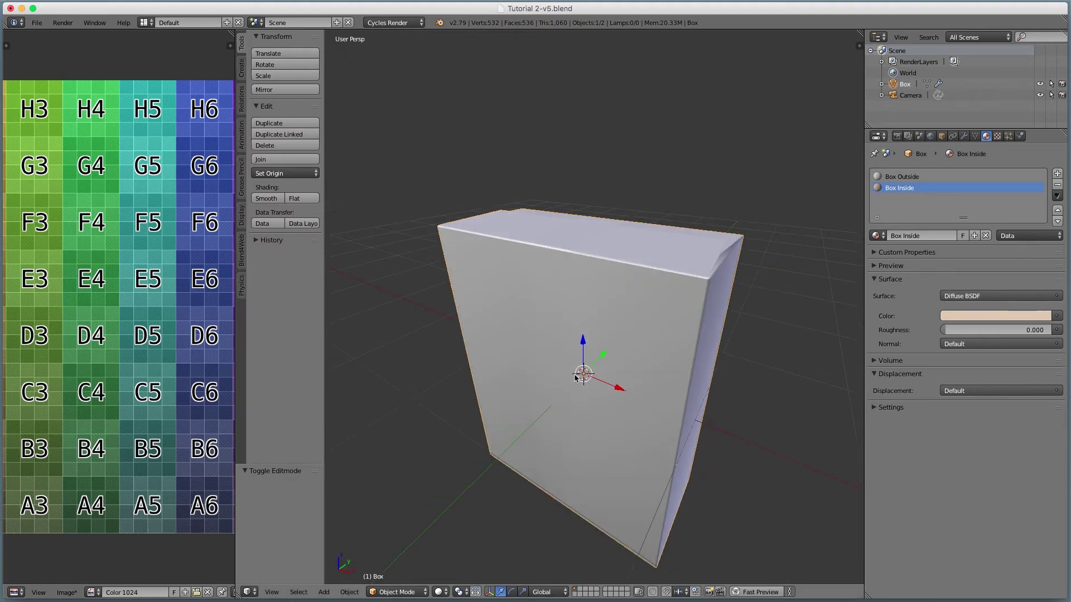
scroll(732, 325, up, 1)
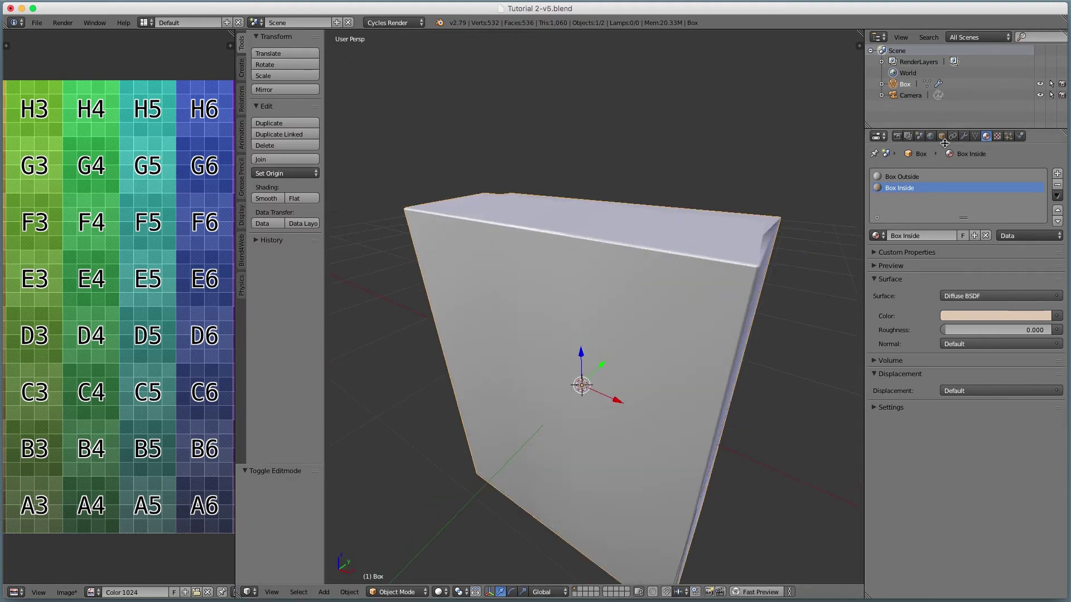
- Change the Bevel modifier's limit method to Angle and set its width to 0.0150
click(964, 137)
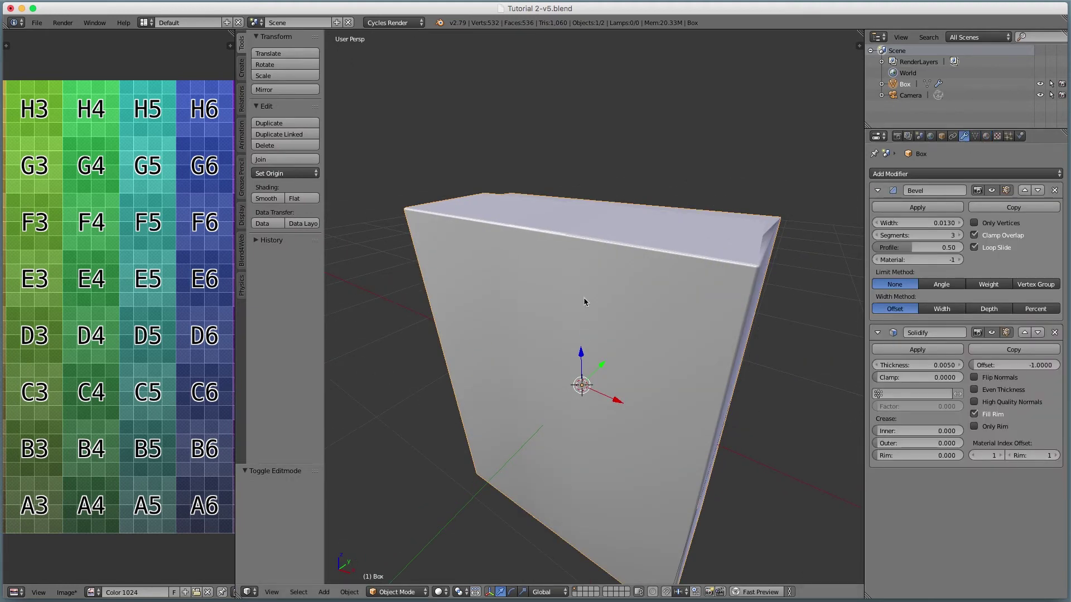
key(Tab)
middle_drag(598, 291, 549, 234)
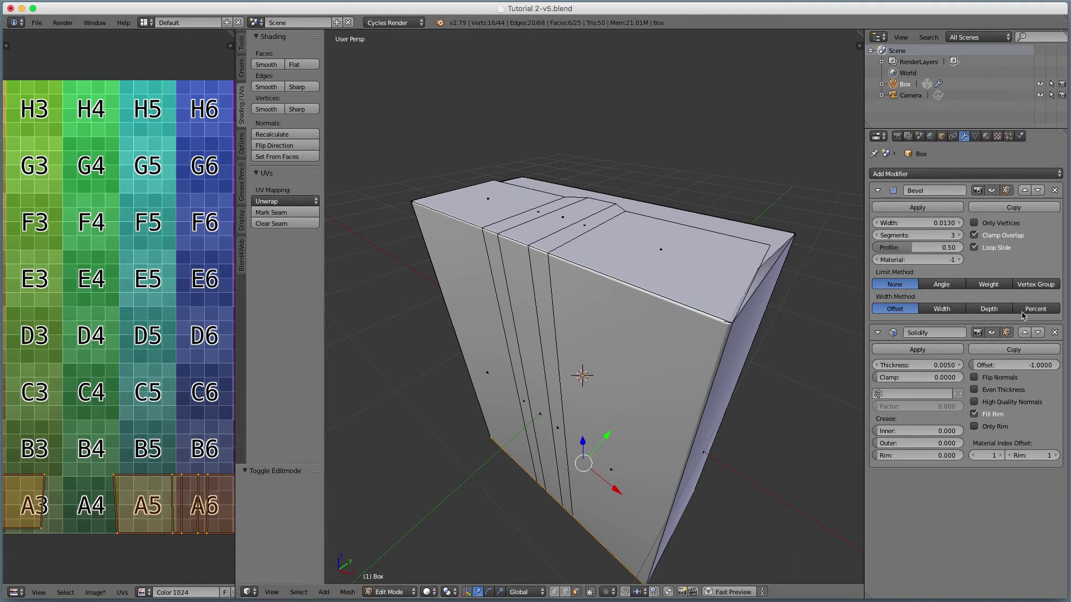
click(950, 285)
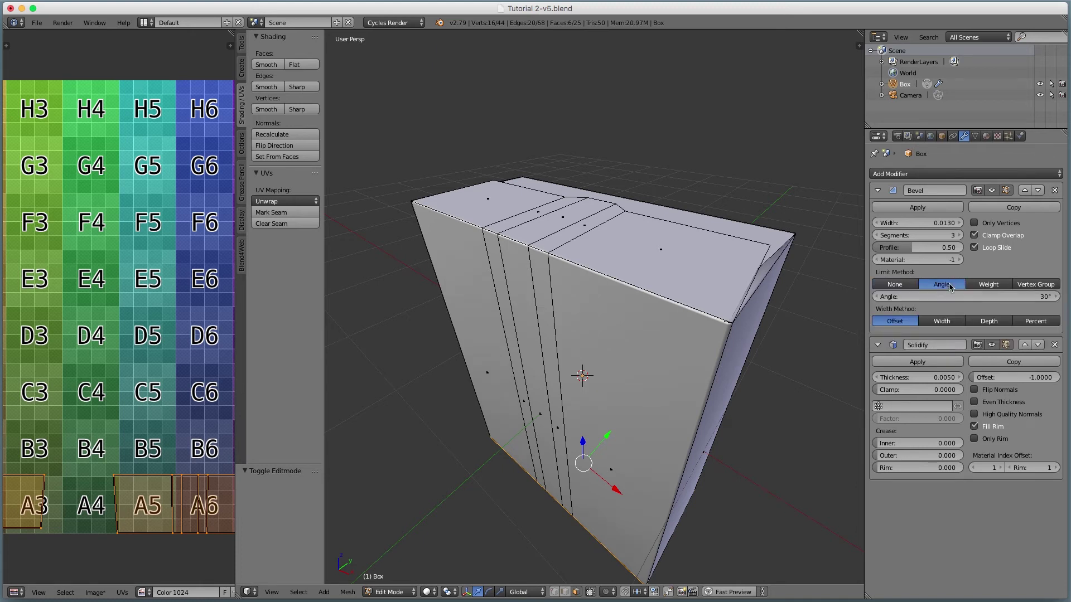
drag(918, 223, 932, 223)
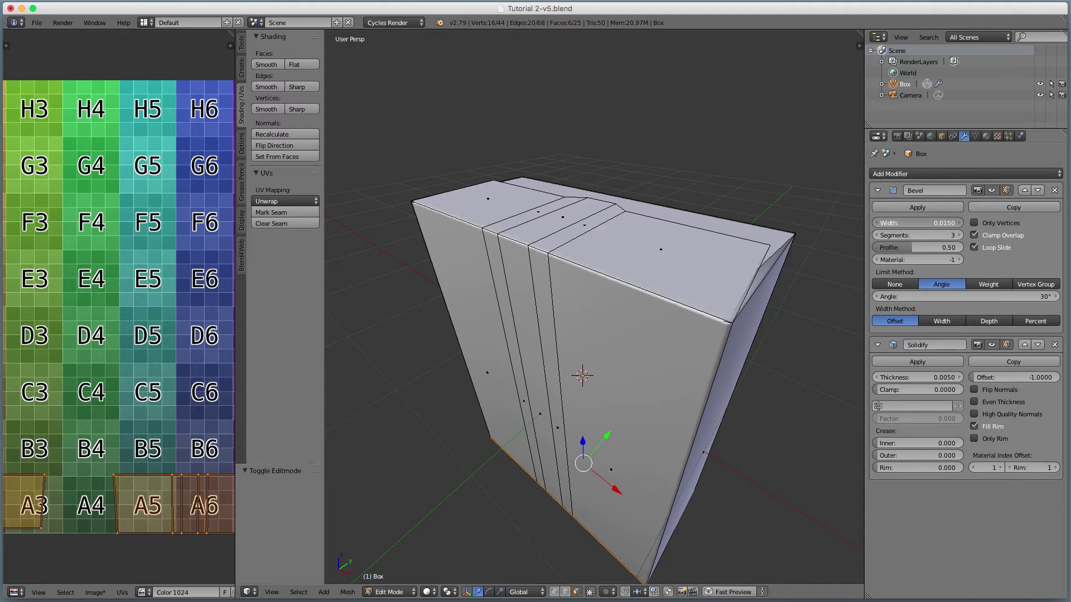
middle_drag(697, 312, 725, 240)
key(Tab)
mouse_move(690, 300)
middle_down()
mouse_move(662, 277)
mouse_move(700, 295)
middle_up()
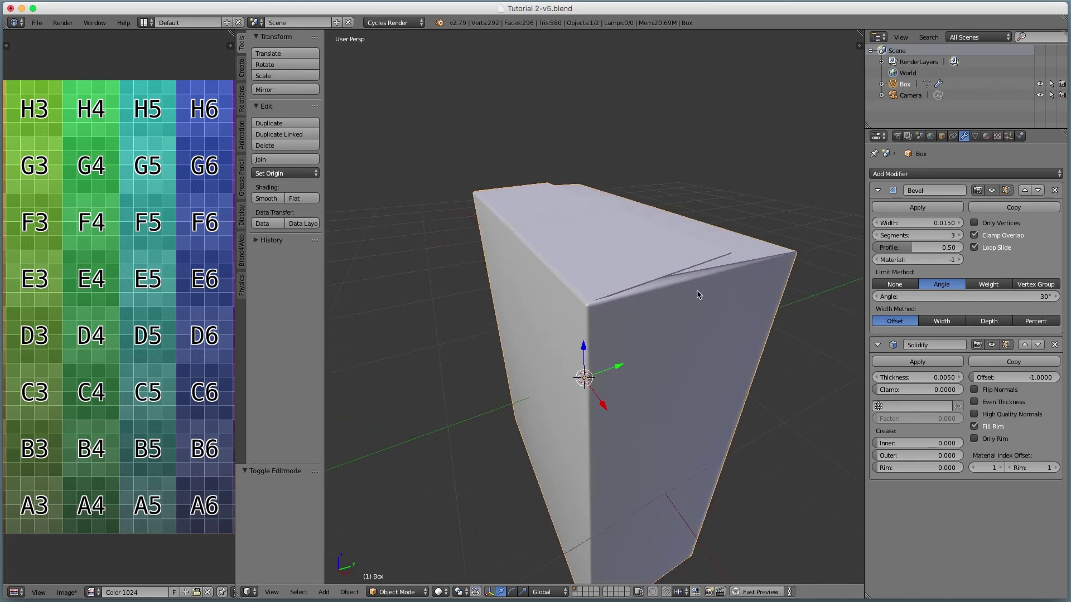
key(space)
text(smooth)
key(Return)
- Switch the UV/Image Editor to the Node Editor and maximize it to show the Box Inside material's nodes
click(14, 592)
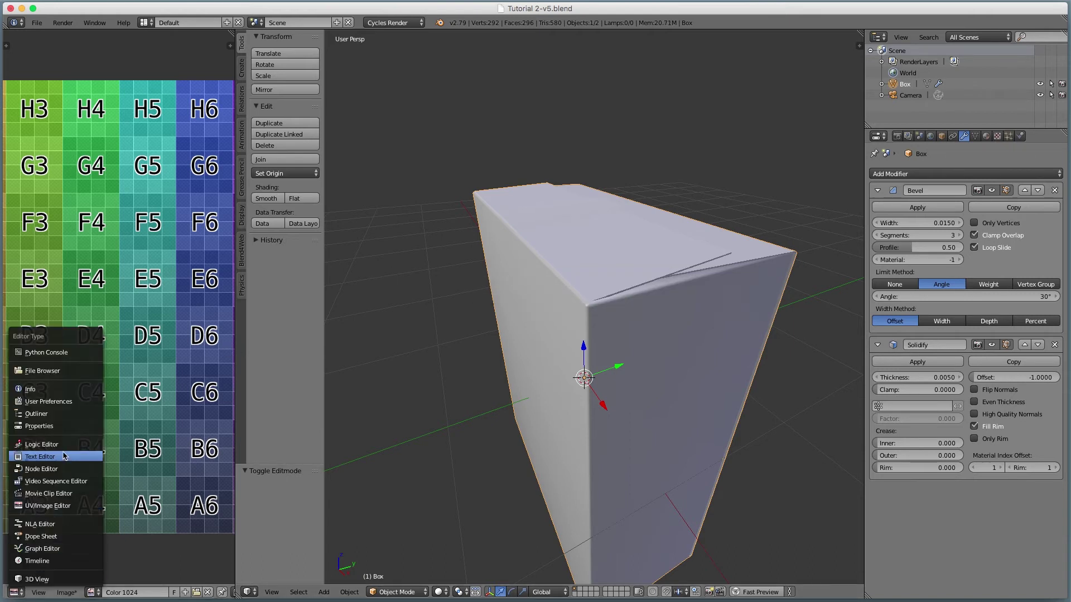
click(70, 469)
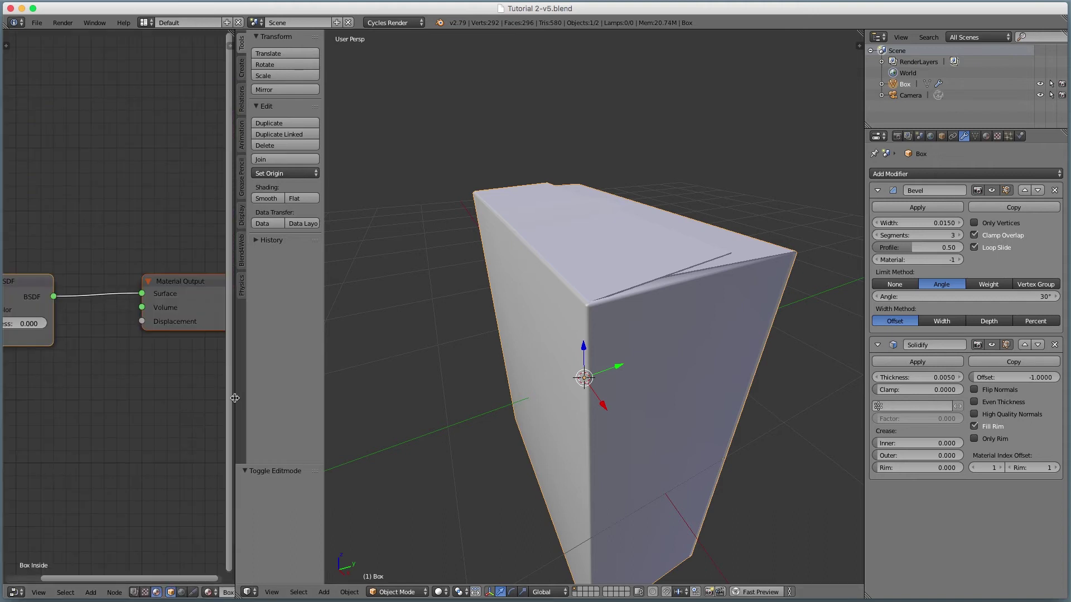
key(shift+space)
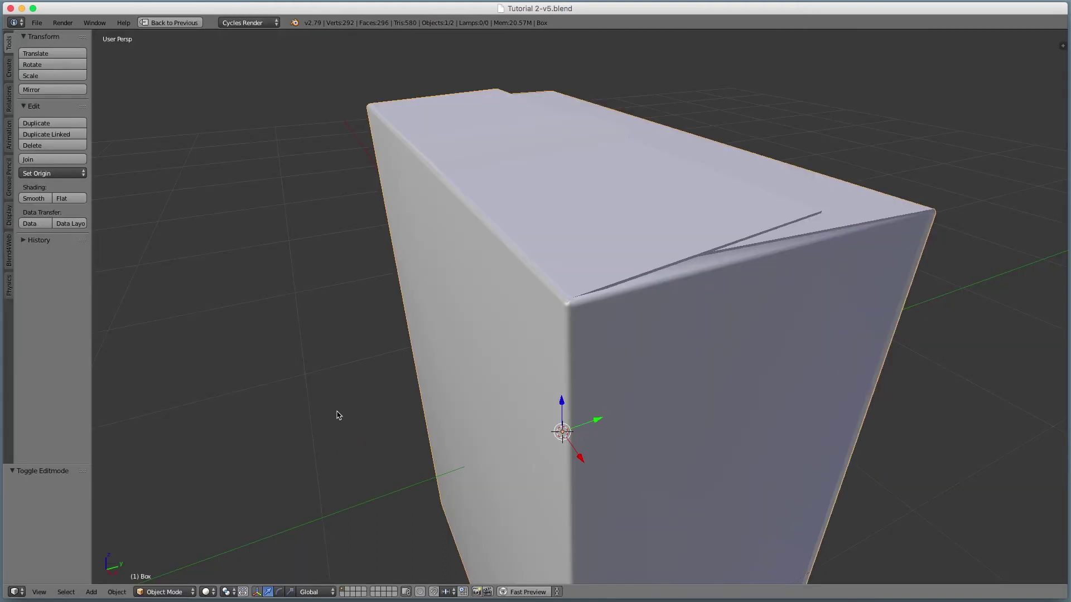
key(shift+space)
key(shift+space)
scroll(329, 394, up, 1)
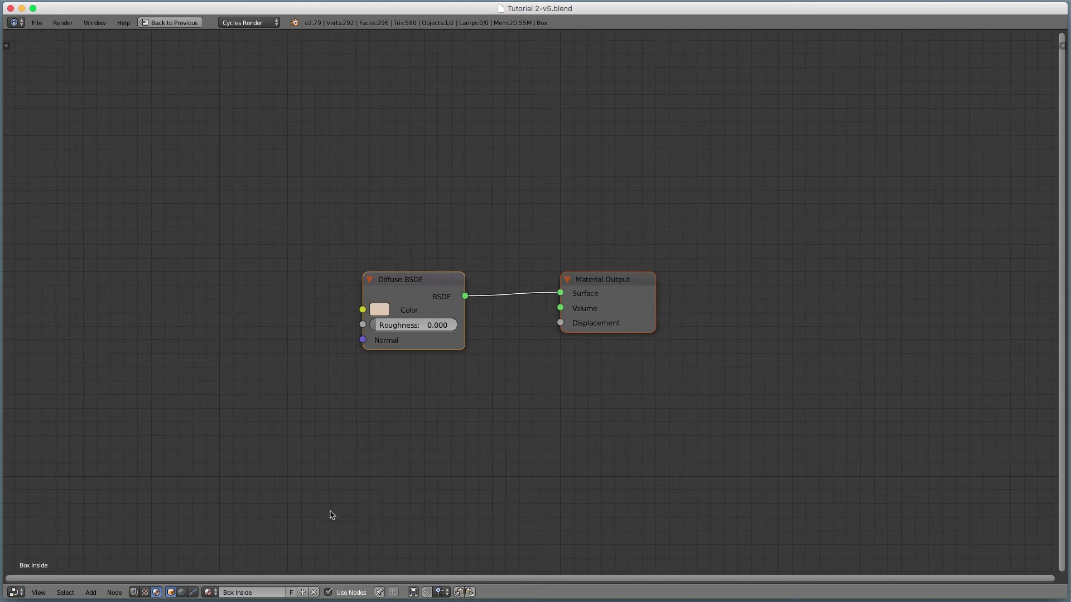
- Select the Box Outside material slot of the box and show its nodes in the maximized Node Editor
key(shift+space)
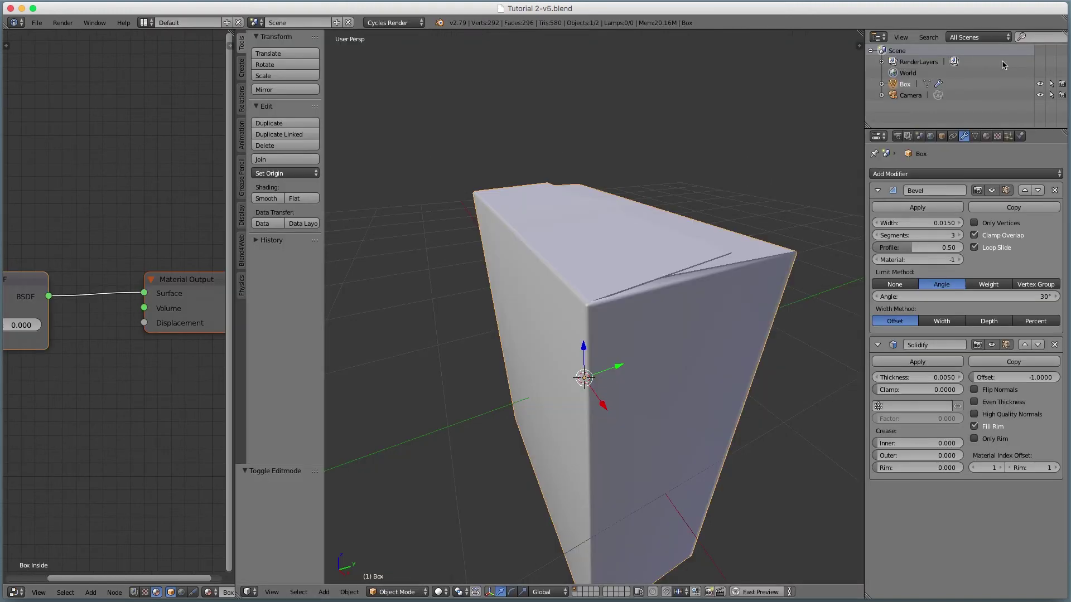
click(987, 137)
click(956, 177)
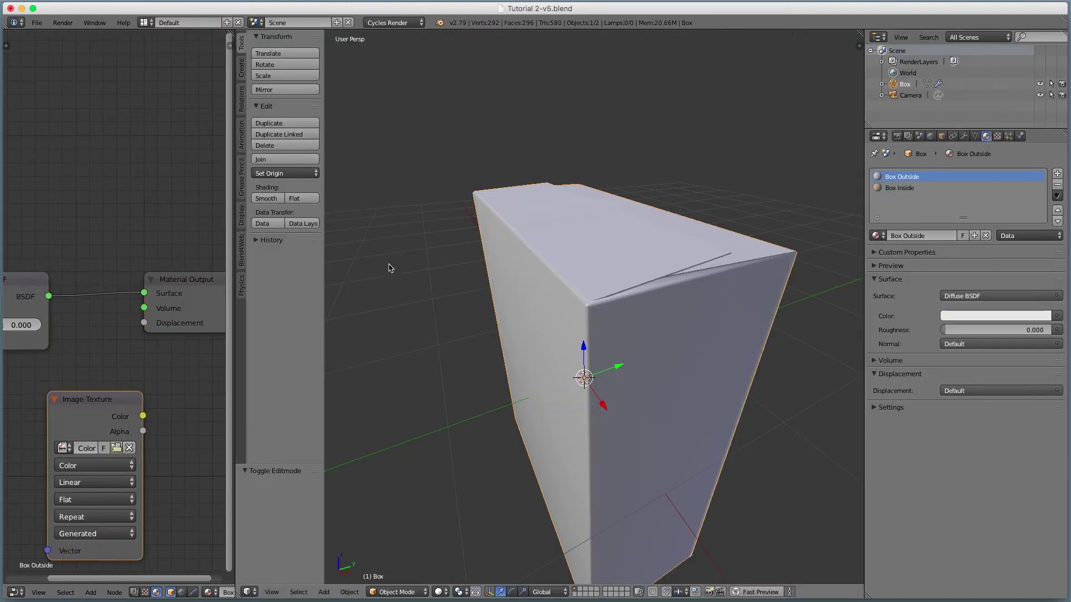
key(shift+space)
scroll(494, 311, up, 1)
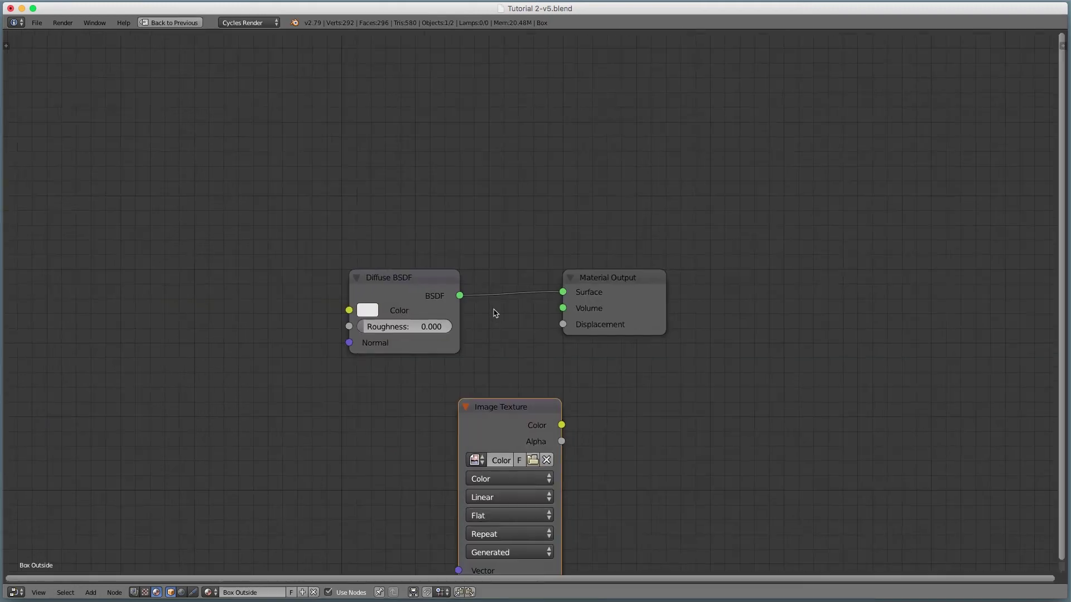
- Replace the Diffuse BSDF with a Principled BSDF connected to the Material Output's Surface, and set its Roughness to 0.142
click(424, 290)
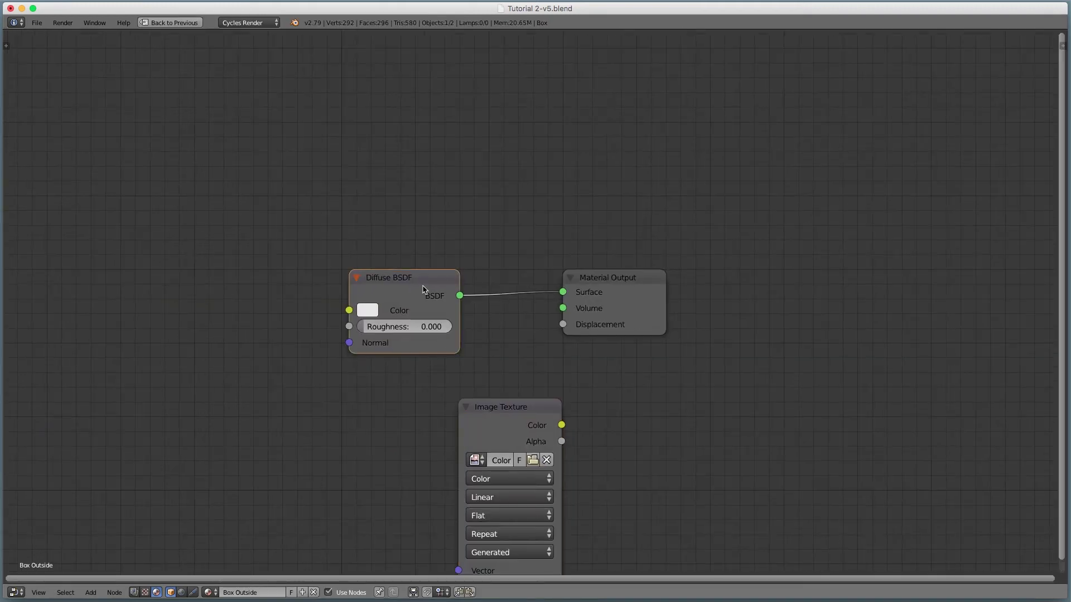
key(x)
key(shift+a)
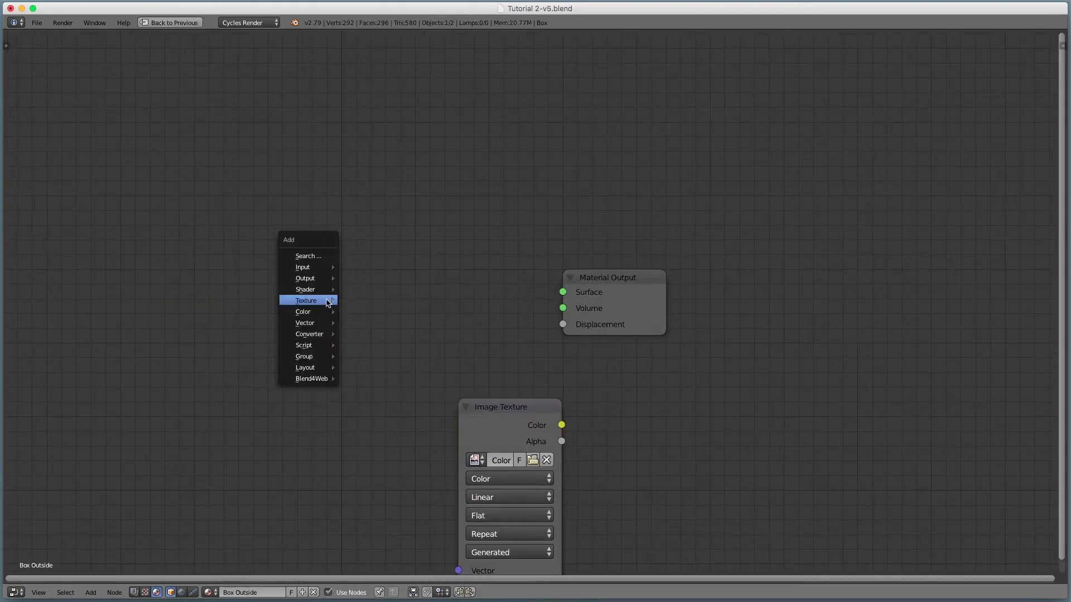
mouse_move(328, 301)
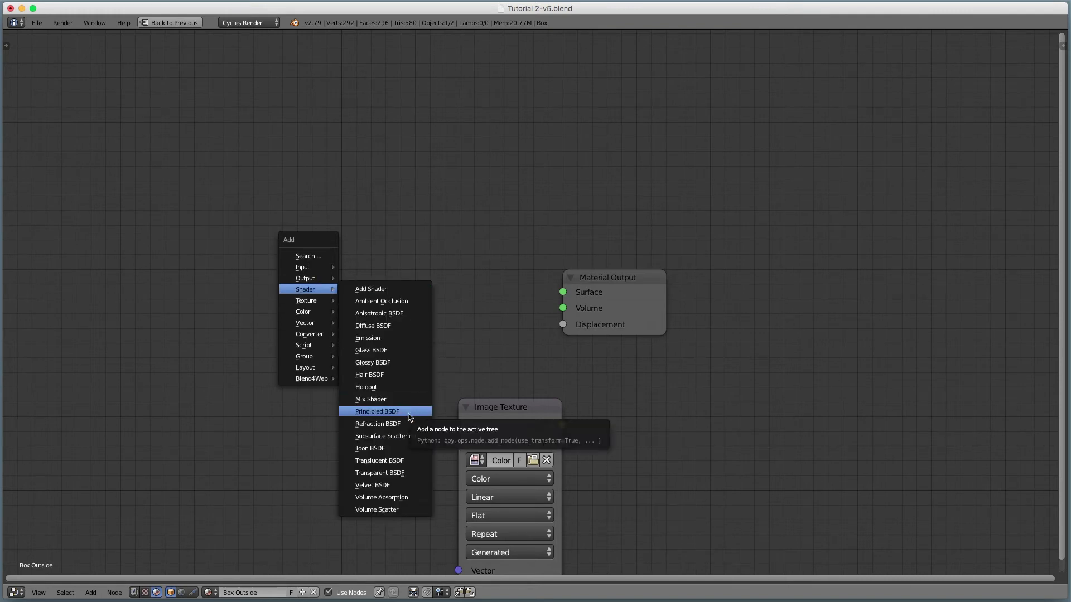
click(410, 417)
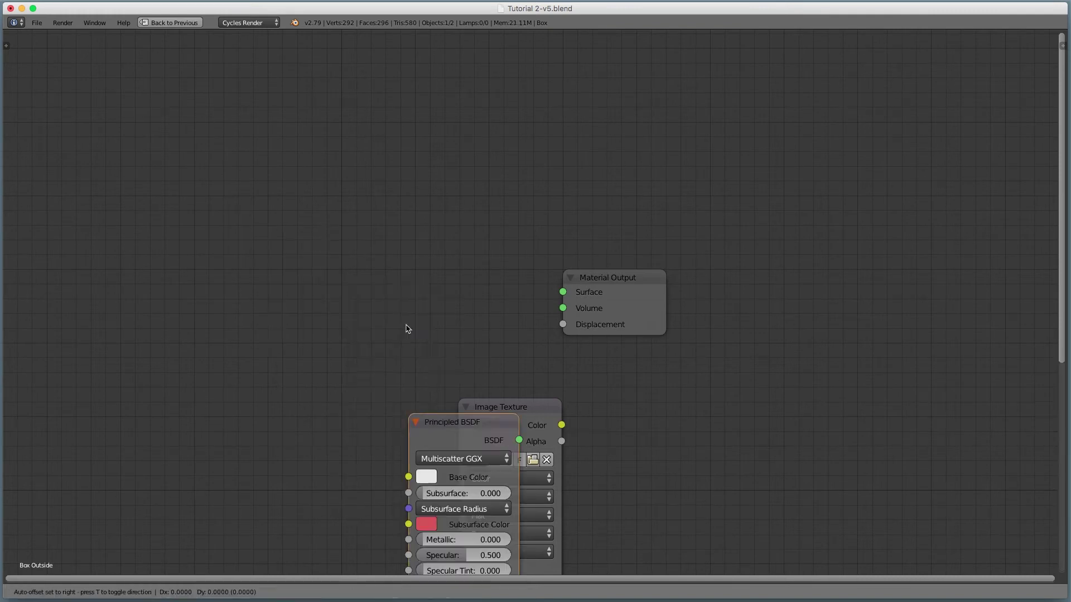
click(306, 194)
drag(417, 216, 563, 292)
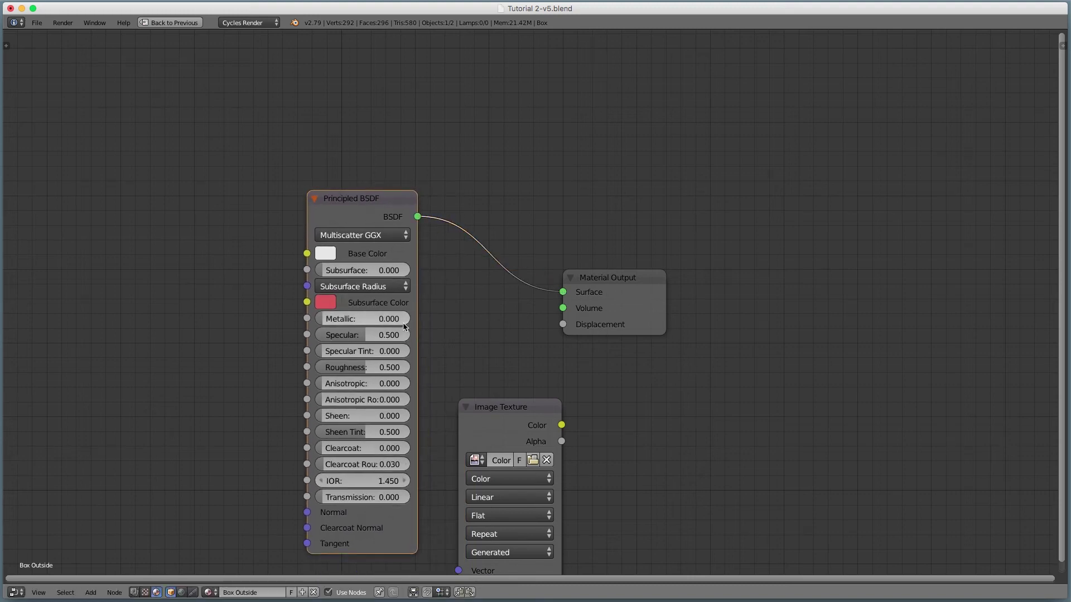
drag(361, 369, 324, 369)
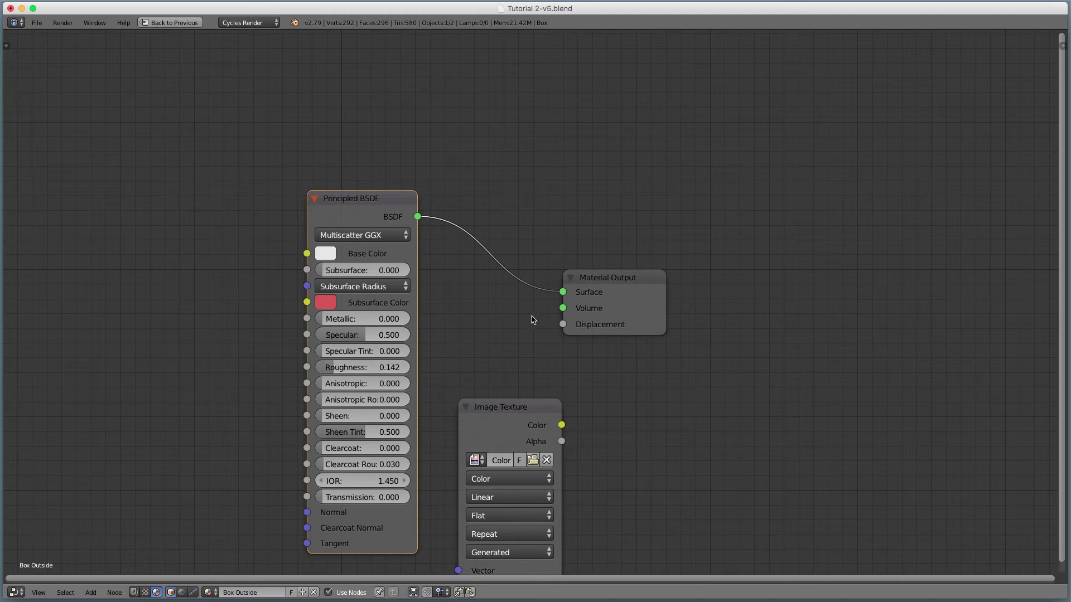
- Switch the Node Editor to the World shader, enable its nodes and add an Environment Texture node beside the Background node
click(181, 592)
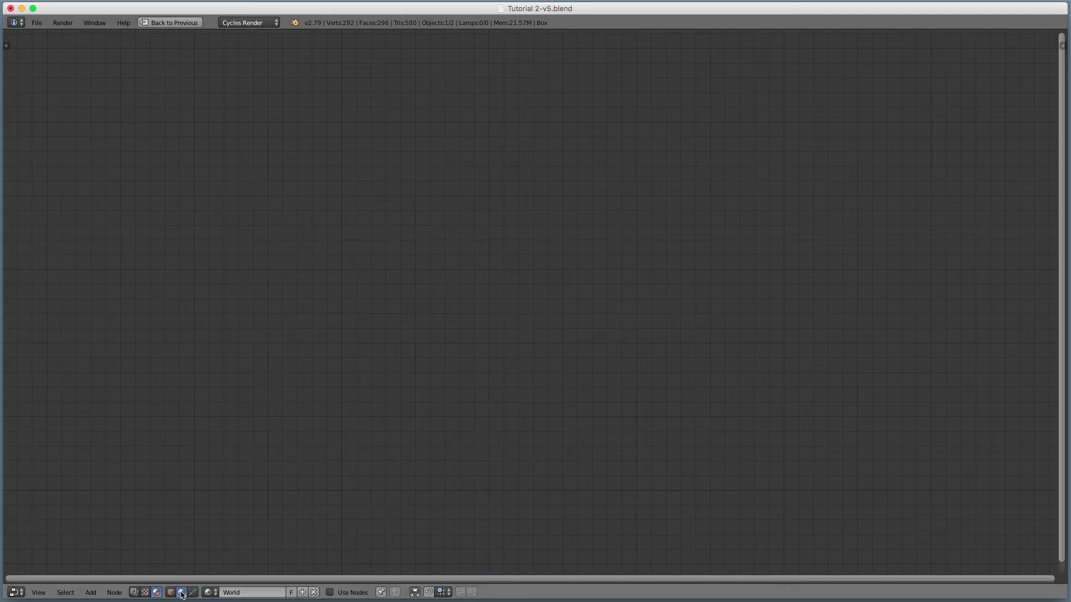
click(345, 592)
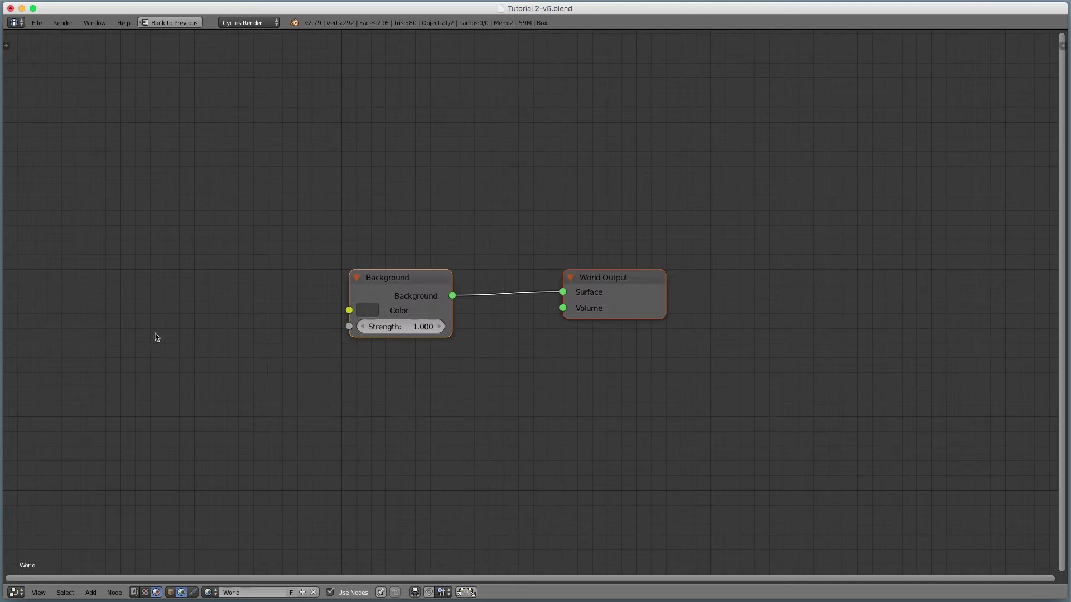
key(shift+a)
mouse_move(158, 337)
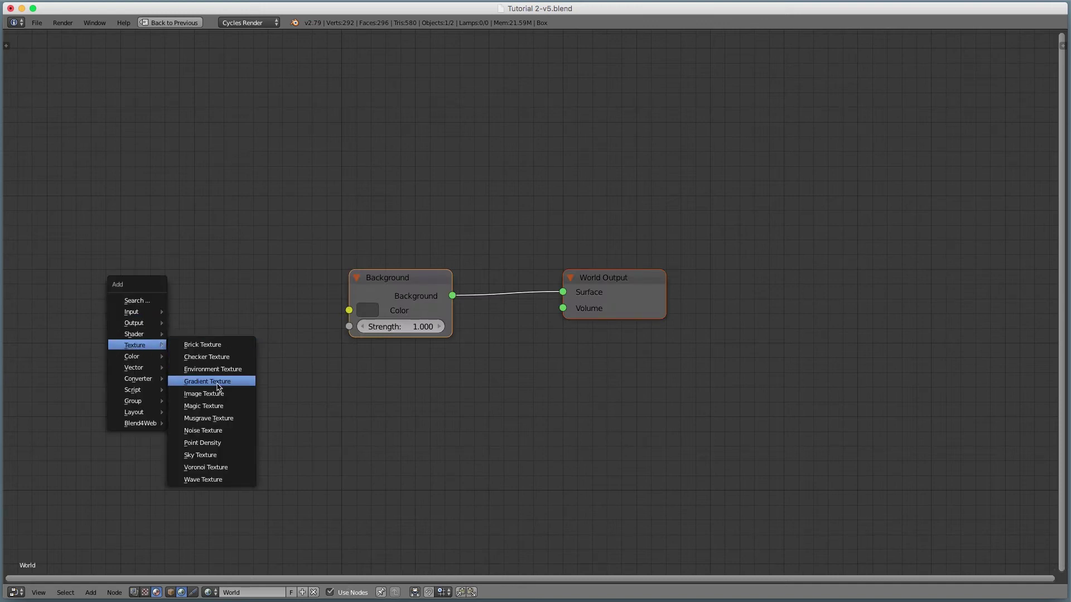
click(214, 369)
click(156, 245)
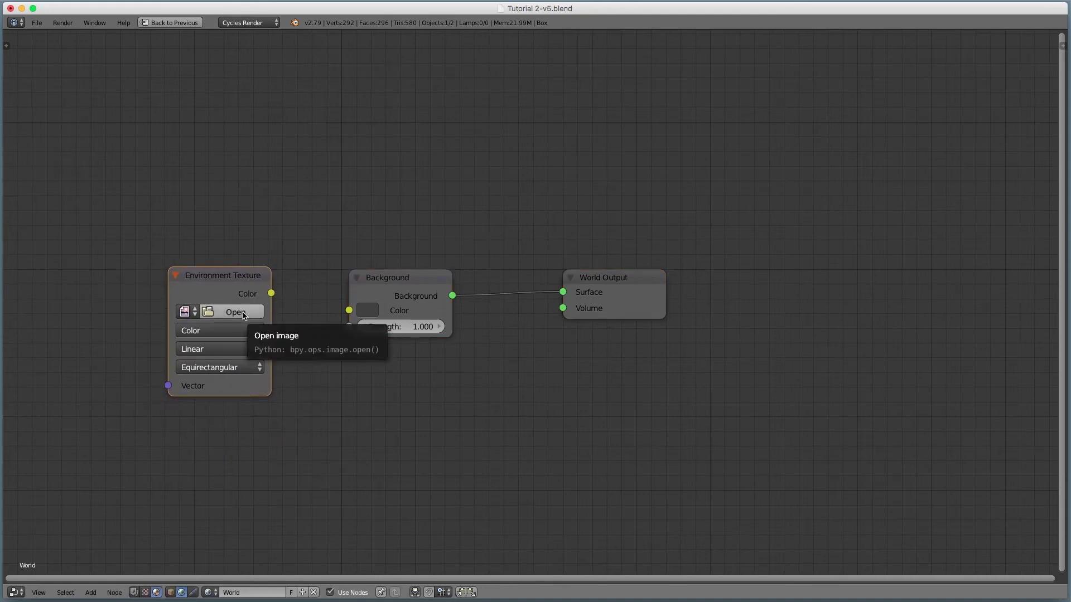
- Load ENV 7 render v2.png from the Spherical folder into the Environment Texture and connect its Color to the Background's Color
click(234, 312)
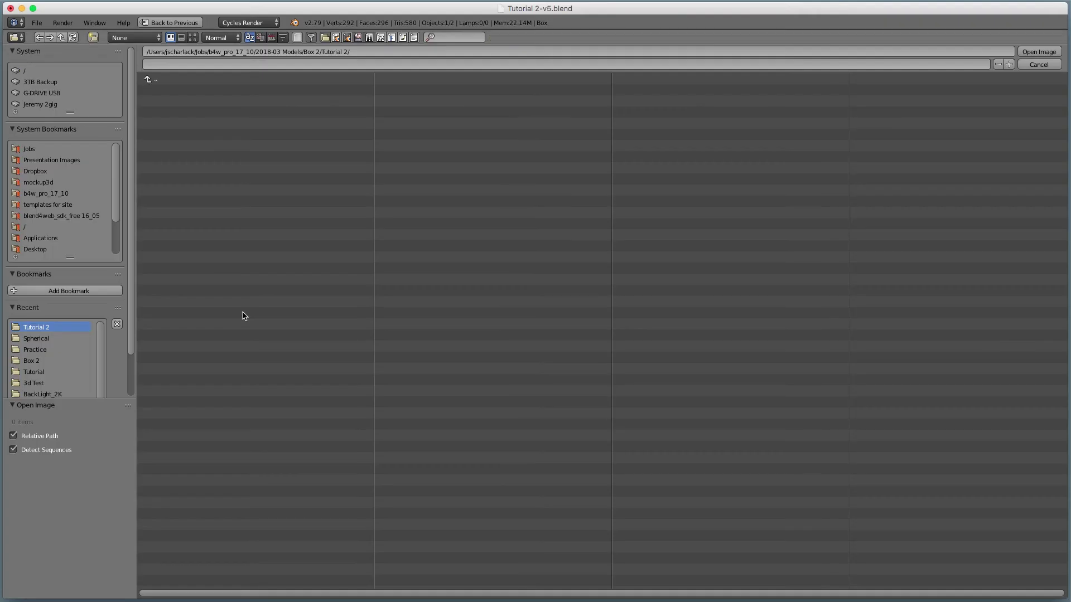
click(55, 339)
click(193, 37)
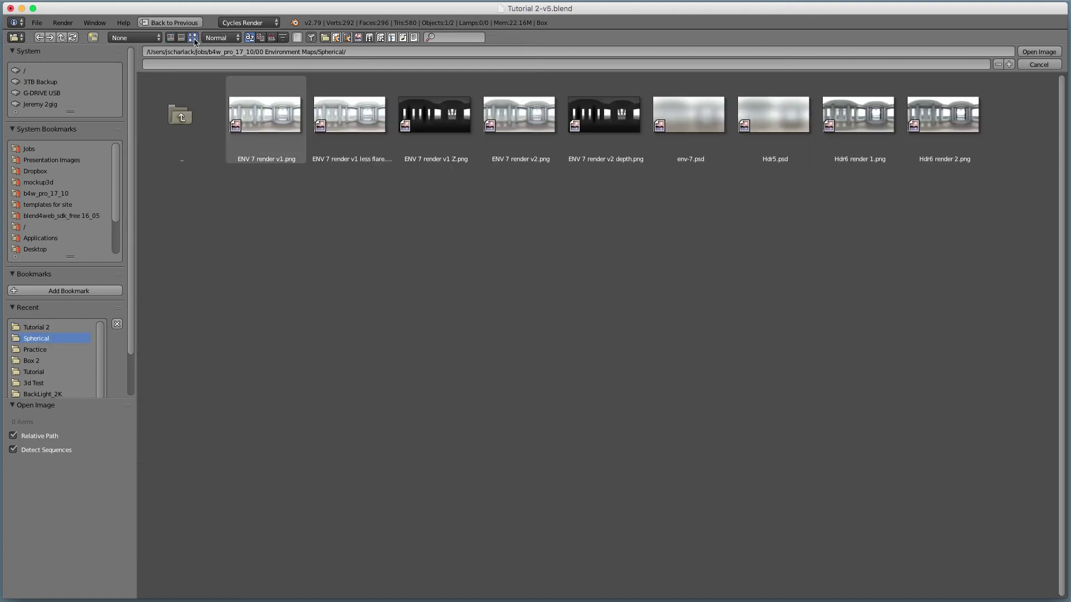
double_click(521, 129)
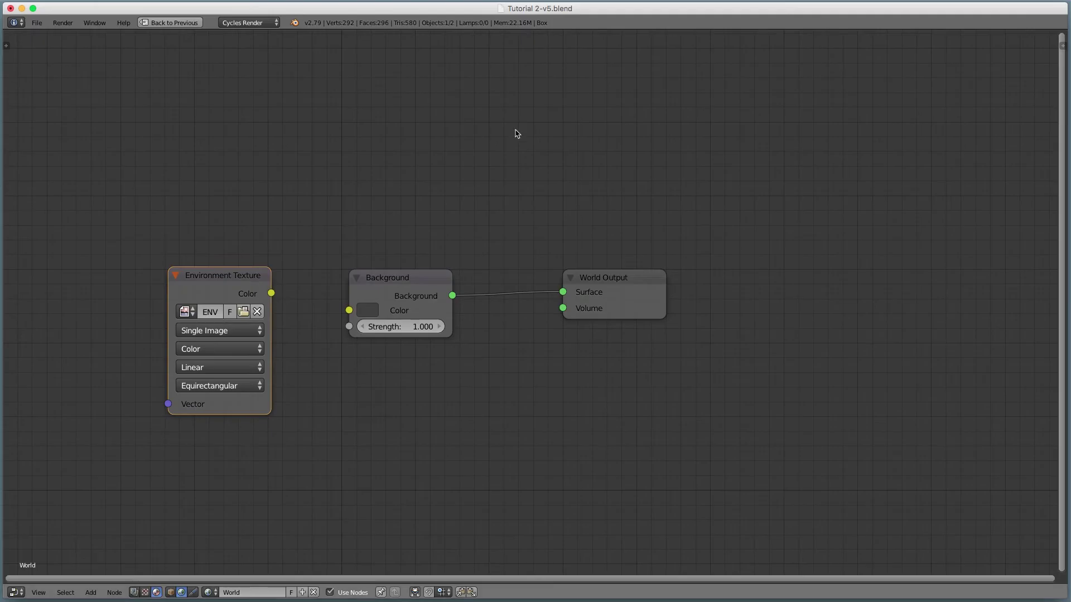
drag(271, 294, 349, 310)
- Restore the multi-editor layout, widen the Node Editor, hide the 3D view's tool shelf and display the box with Rendered shading
key(ctrl+space)
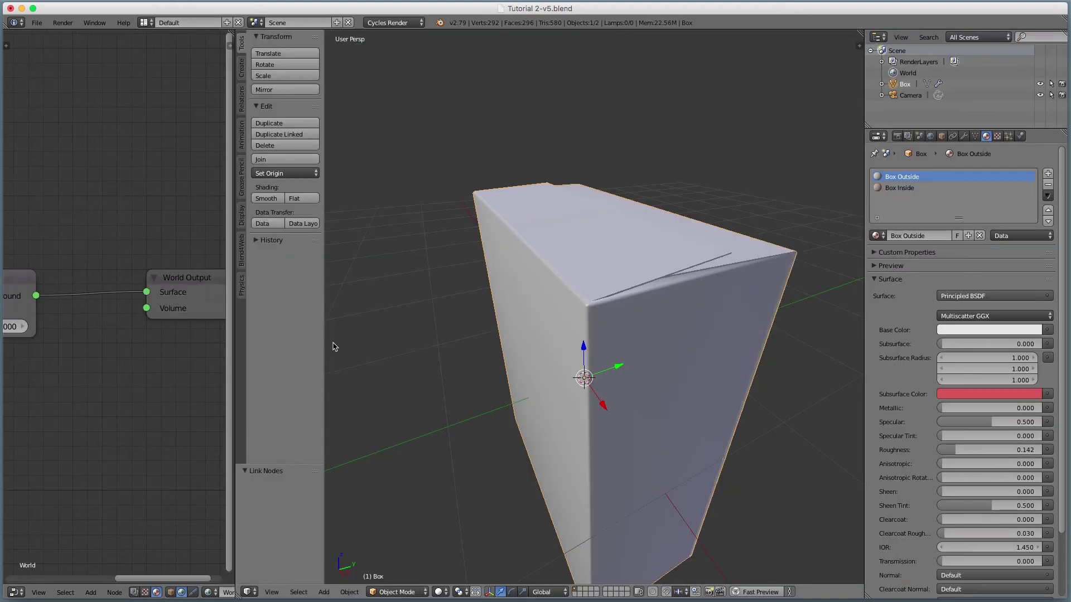
drag(236, 345, 308, 334)
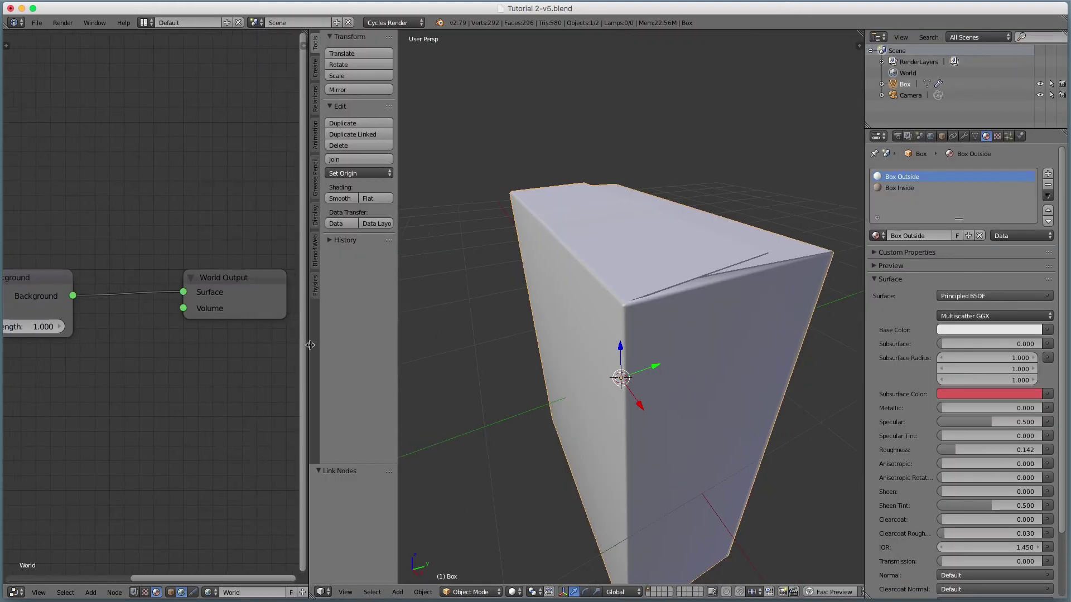
key(t)
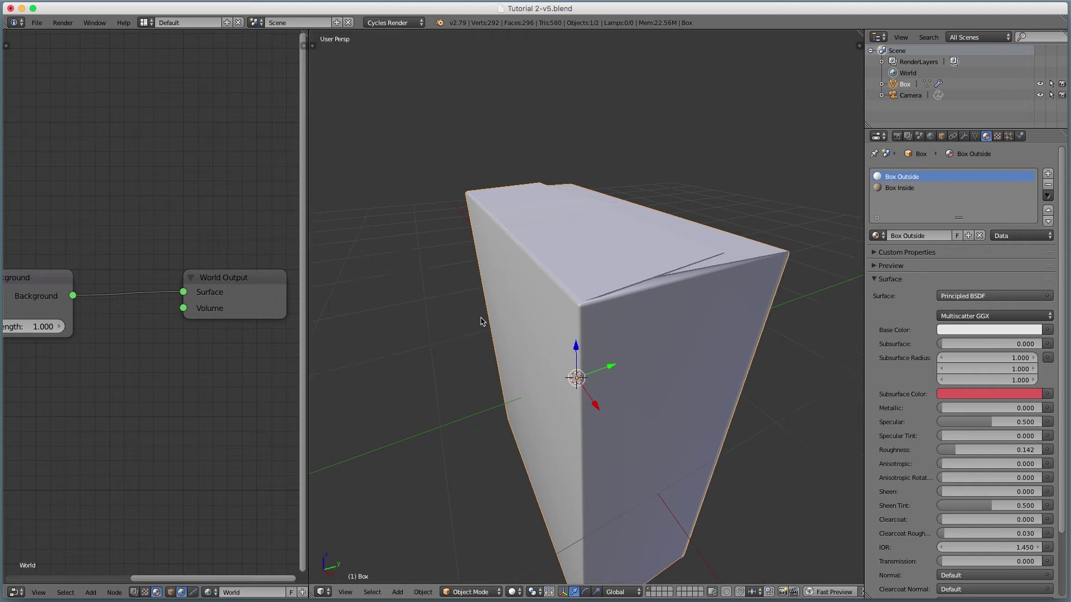
click(514, 592)
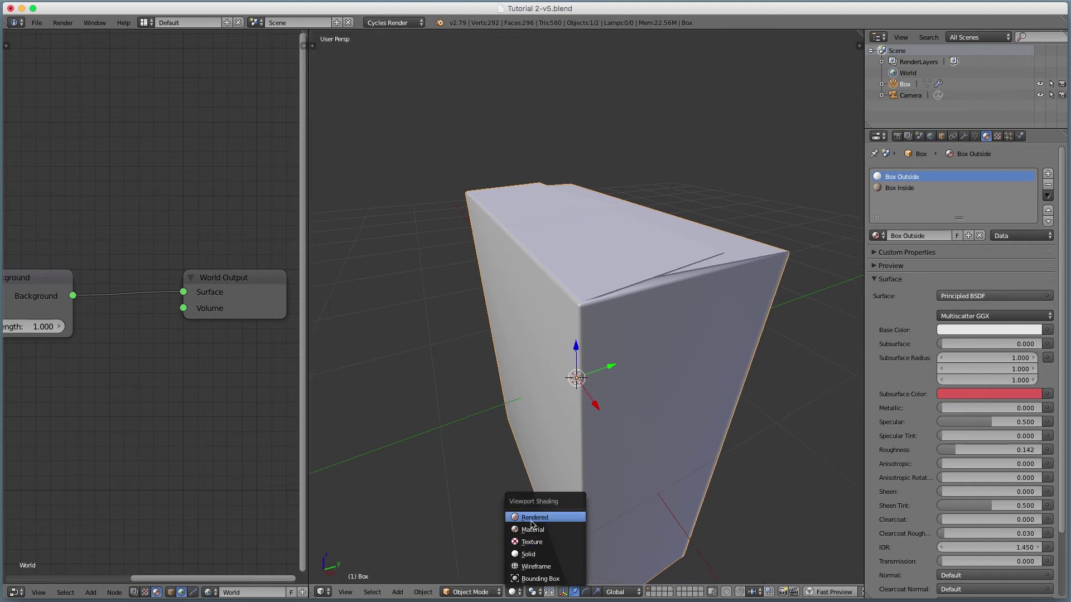
click(533, 519)
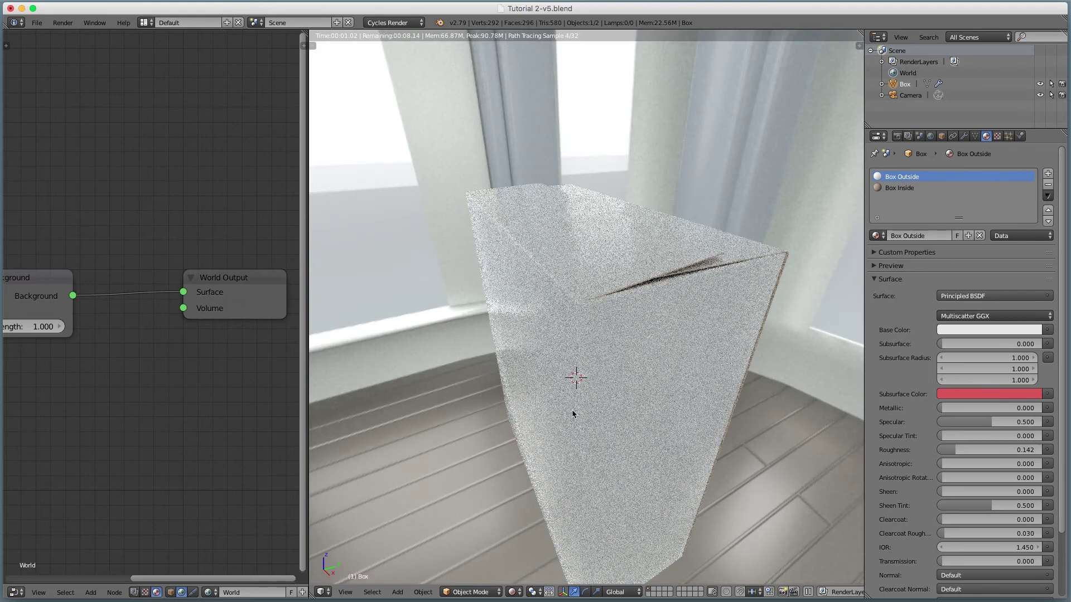
middle_drag(596, 396, 586, 365)
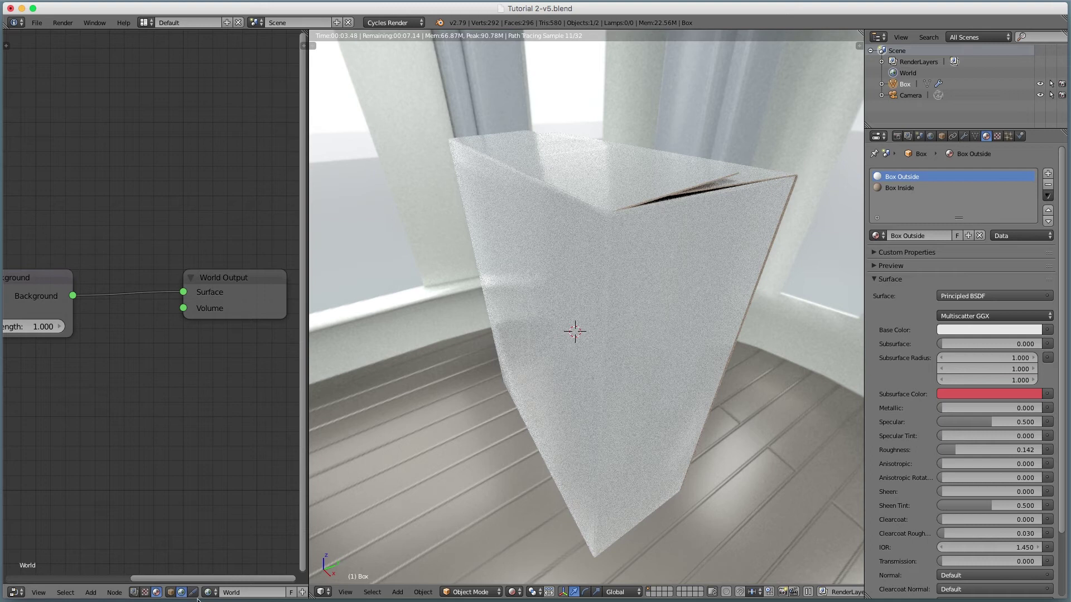
- Return to the Box Outside material's nodes and set the Principled BSDF's Roughness to 0.300
click(170, 593)
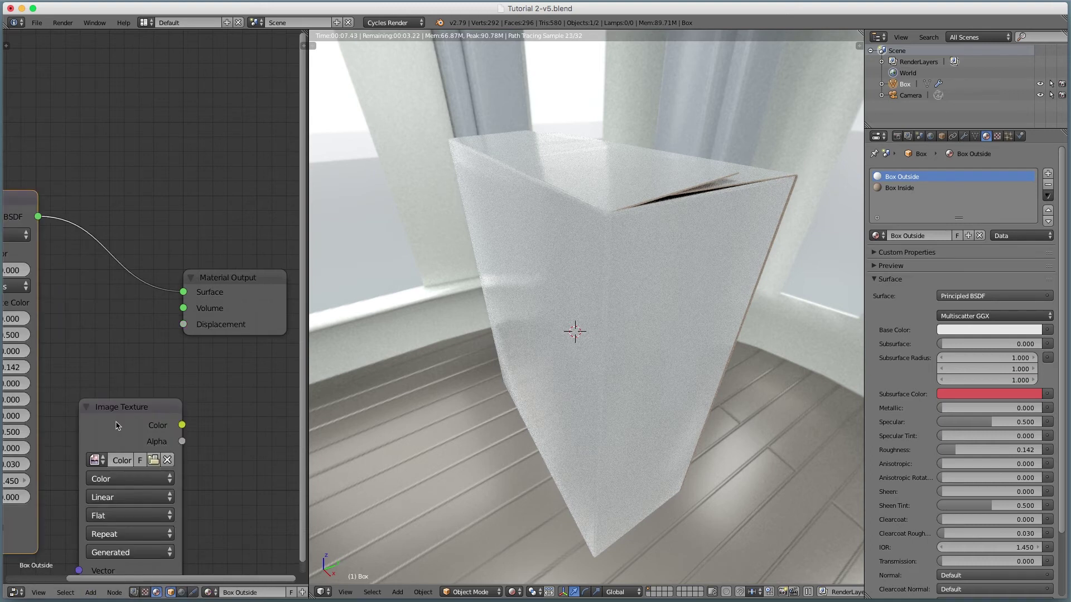
middle_drag(117, 425, 256, 347)
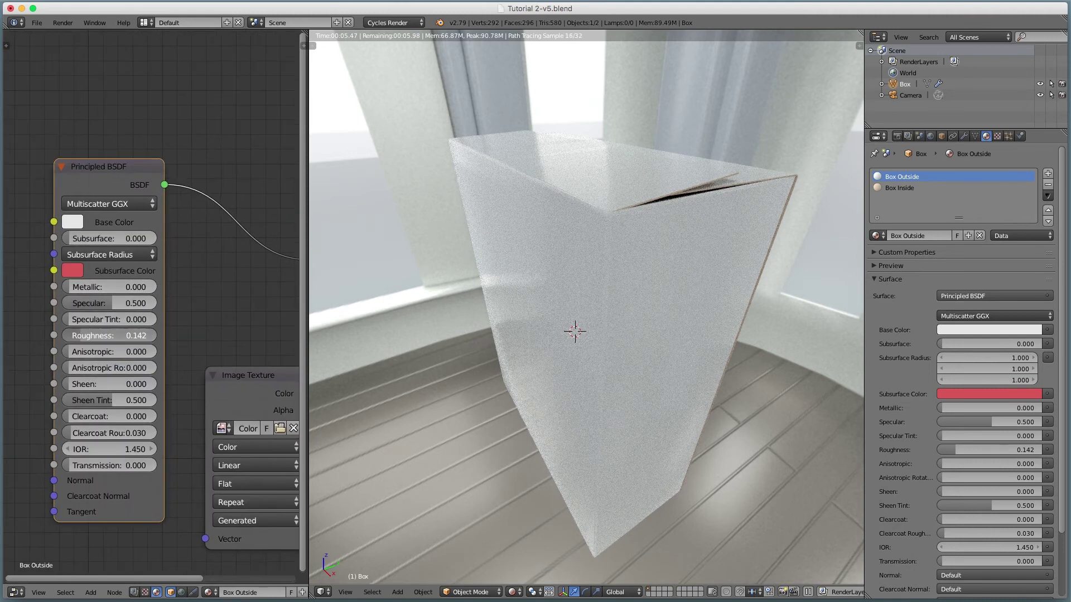
drag(108, 335, 151, 335)
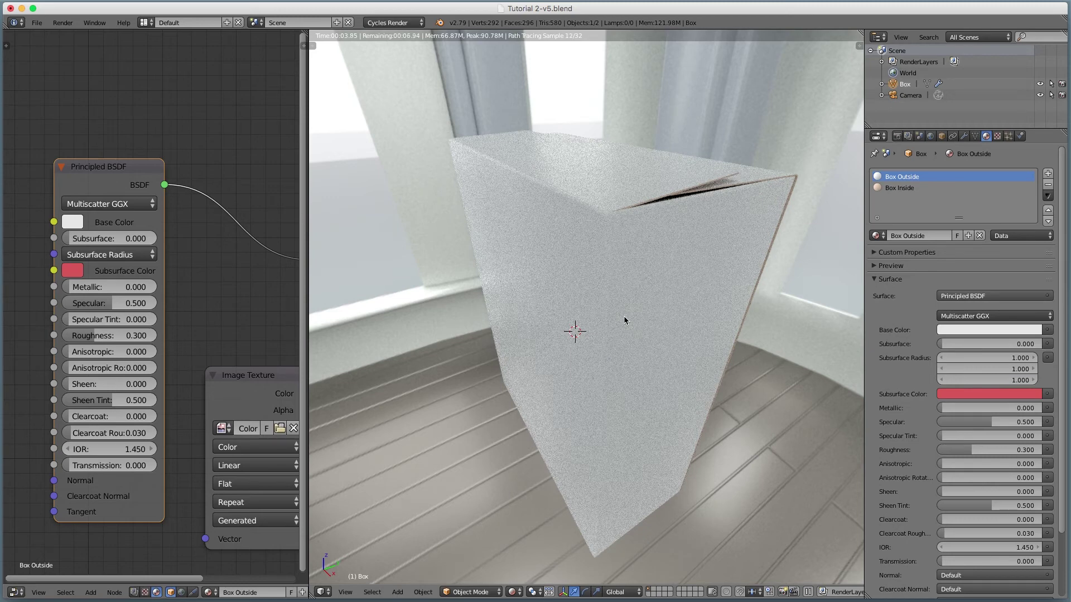
middle_drag(647, 293, 637, 299)
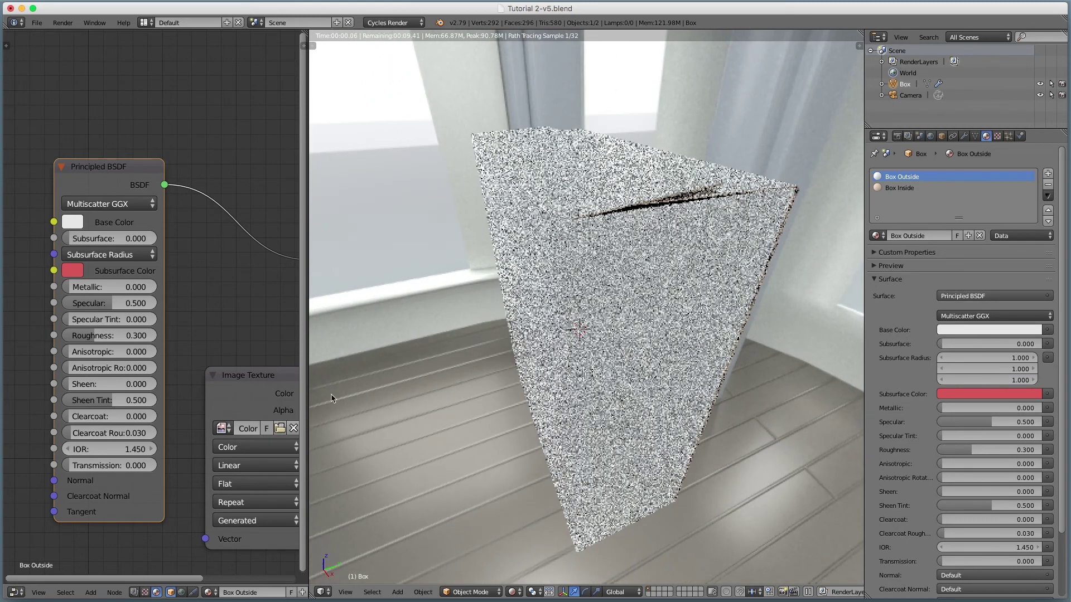
- In the maximized World node tree, duplicate the Background node below the original and make the duplicate's color white
key(shift+space)
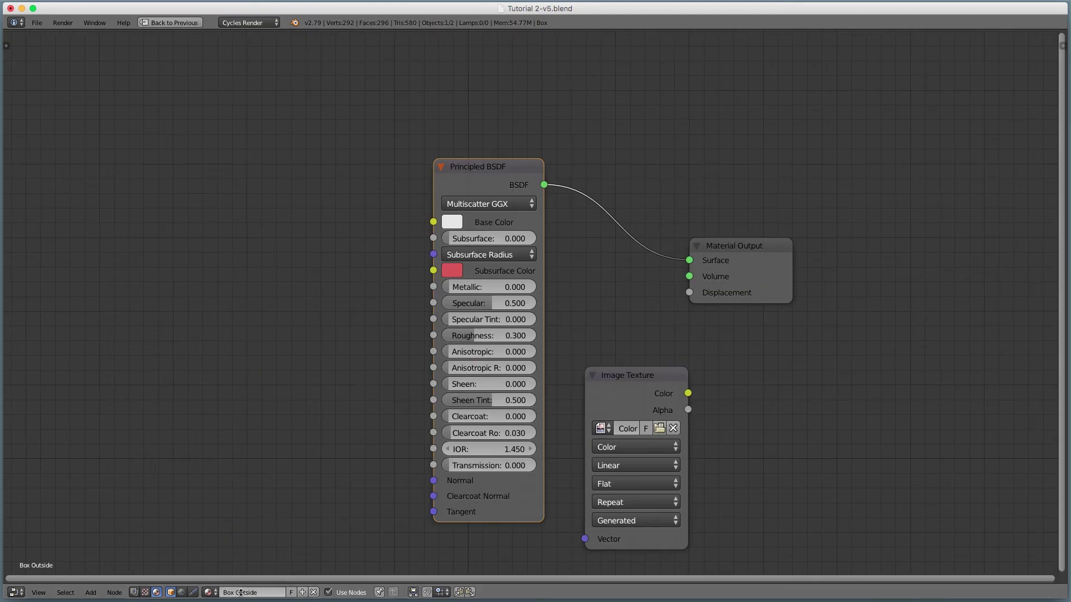
click(181, 592)
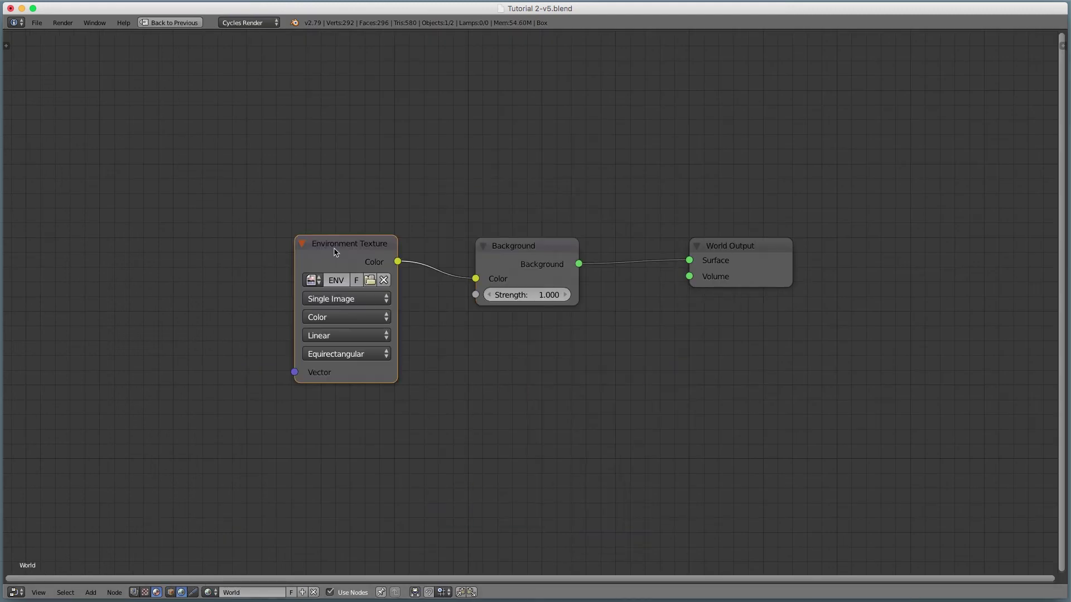
drag(334, 252, 287, 249)
click(544, 256)
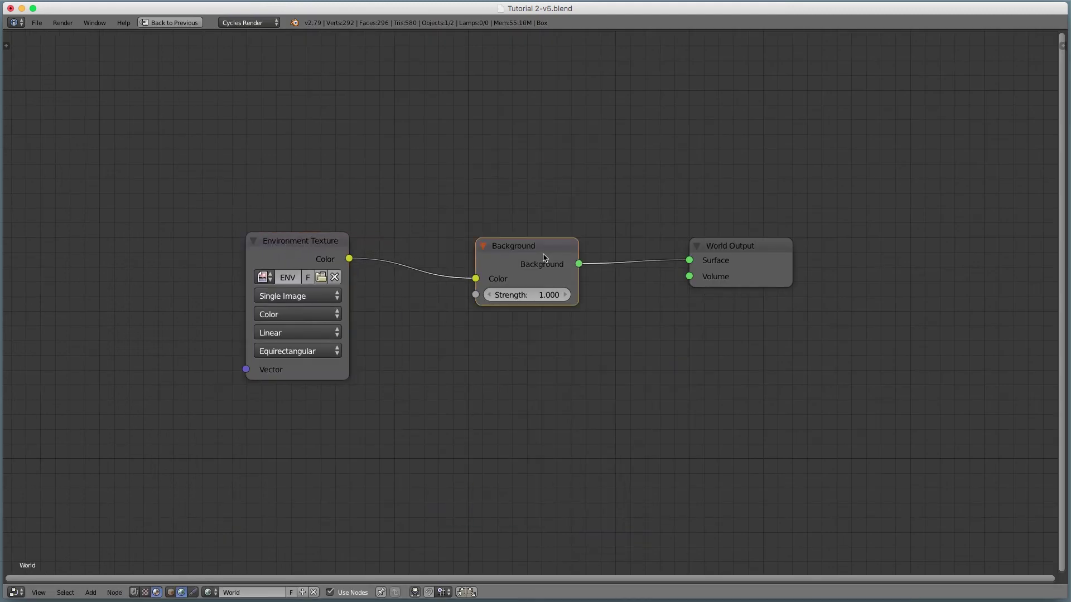
key(shift+d)
click(494, 356)
click(494, 359)
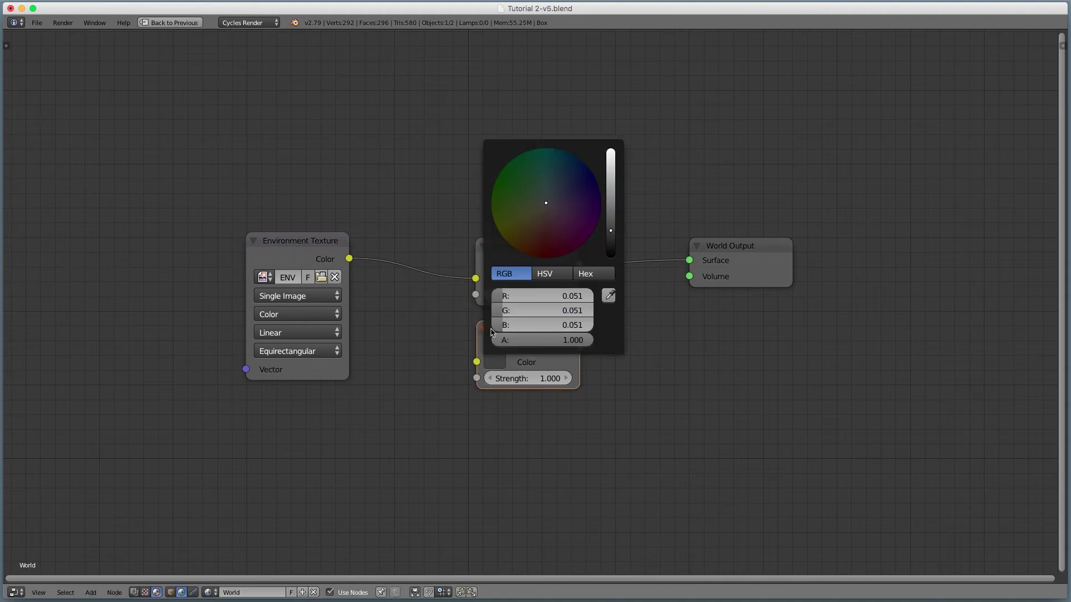
click(610, 151)
- Insert a Mix Shader between the first Background and World Output, and connect the white Background to its second Shader input
drag(725, 248, 777, 248)
key(shift+a)
mouse_move(665, 330)
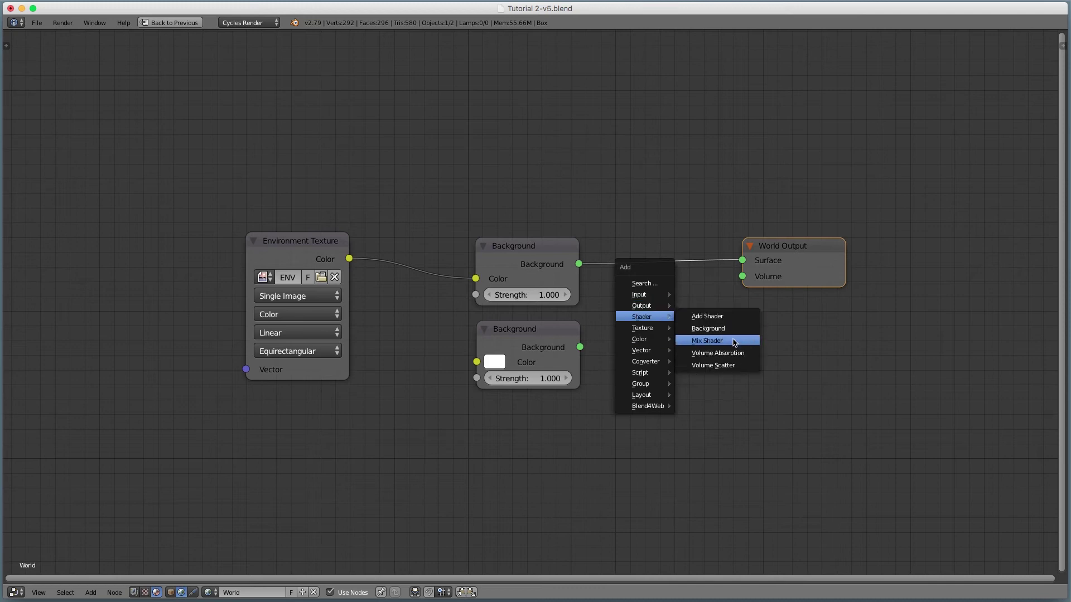
click(725, 341)
click(637, 259)
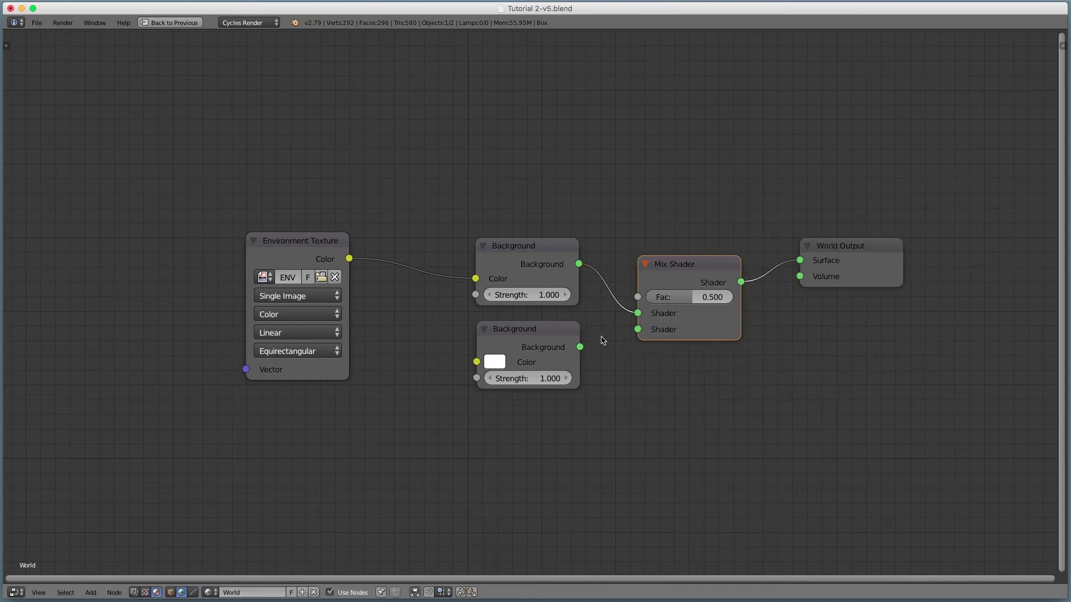
drag(580, 347, 638, 329)
- Inspect the rendered box under the mixed world lighting in a maximized 3D view, and return to the maximized World nodes
key(ctrl+Up)
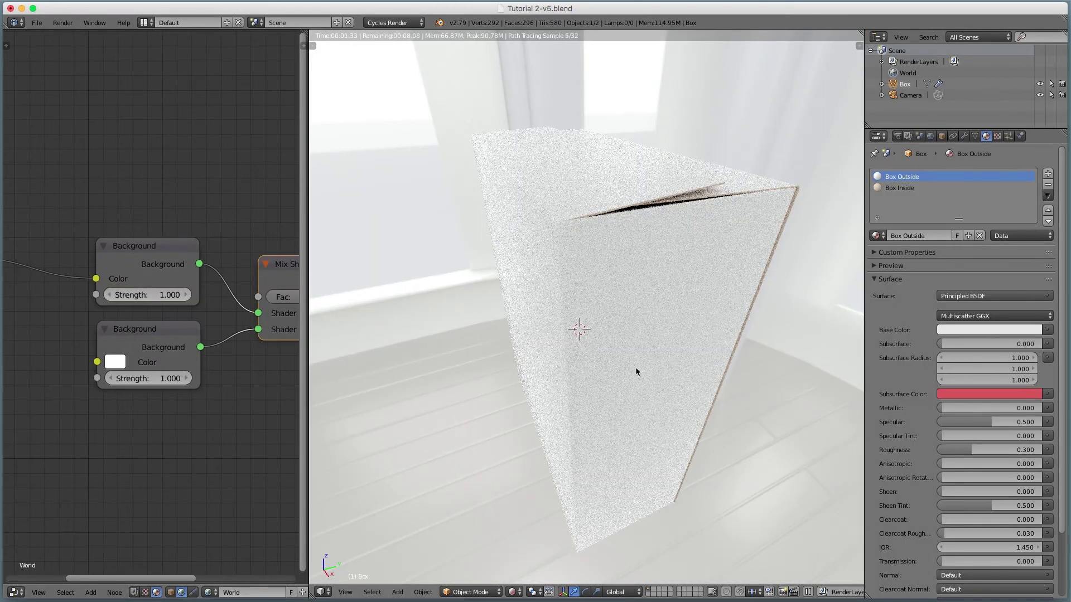
key(ctrl+Up)
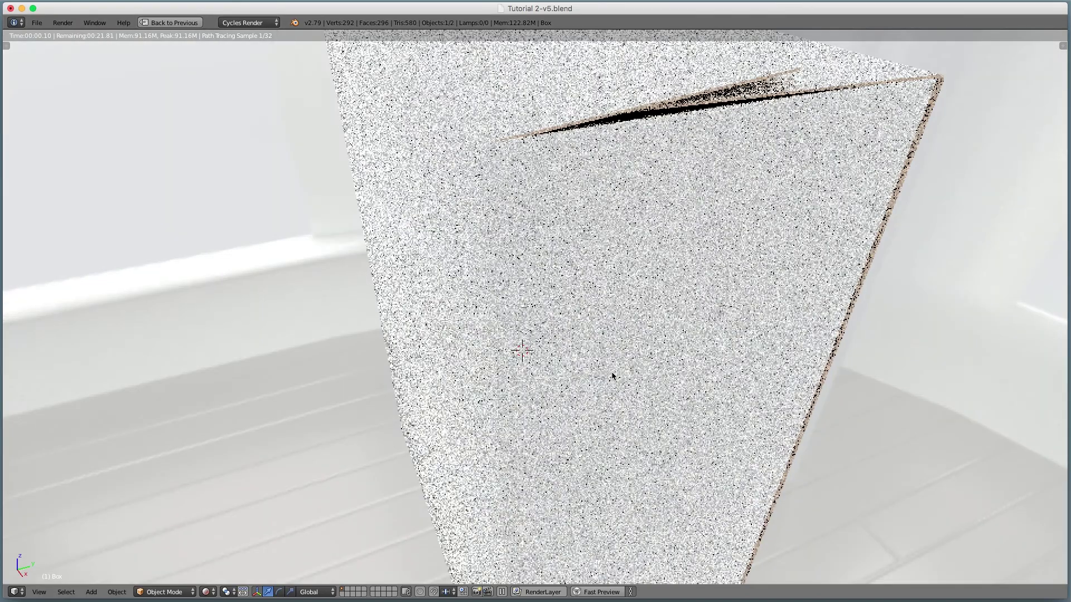
key(ctrl+Up)
key(ctrl+Up)
- Add a Light Path node to the World node tree and connect its Is Camera Ray output to the Mix Shader's Fac
middle_drag(337, 275, 311, 342)
key(shift+a)
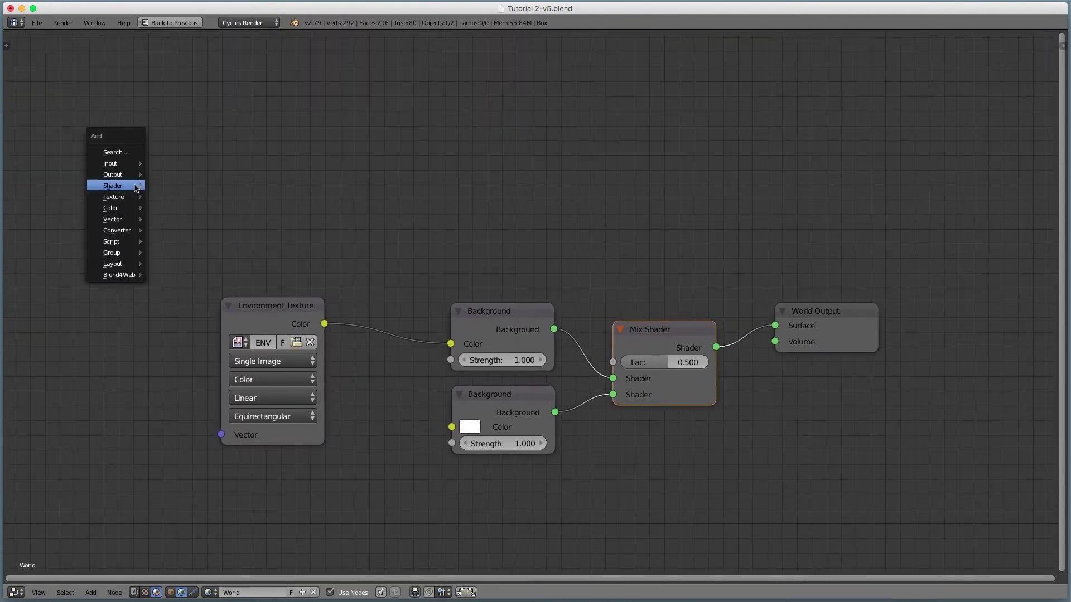
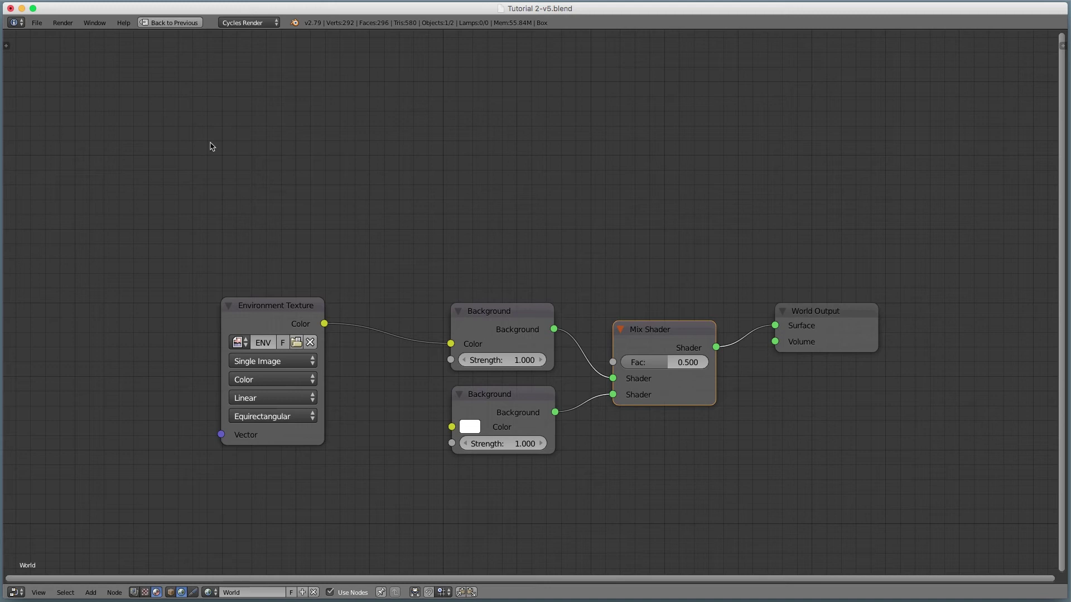
key(shift+a)
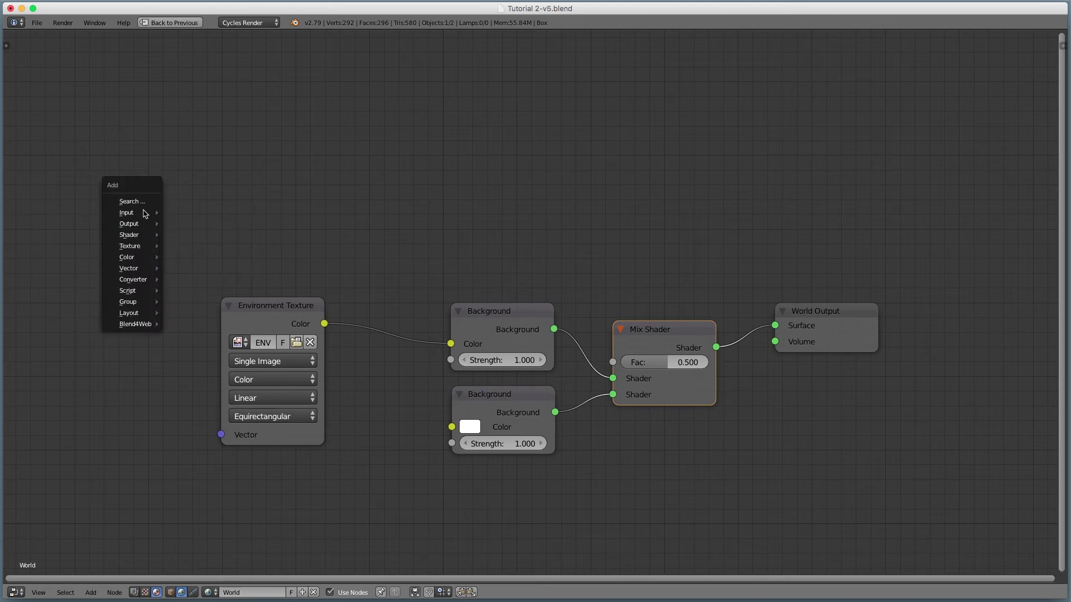
mouse_move(145, 213)
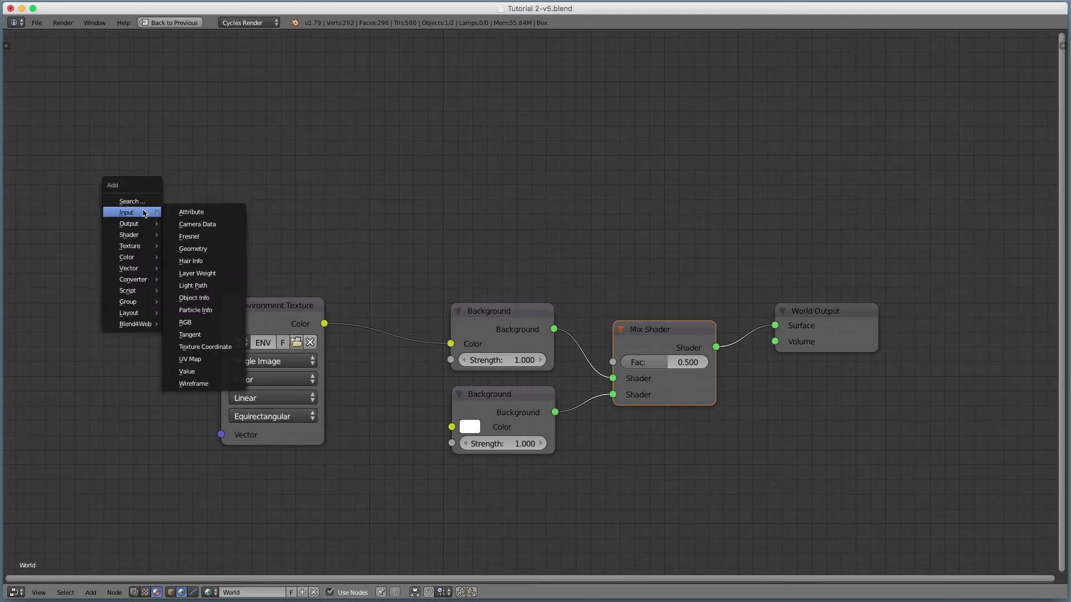
click(227, 290)
click(182, 191)
drag(192, 176, 613, 362)
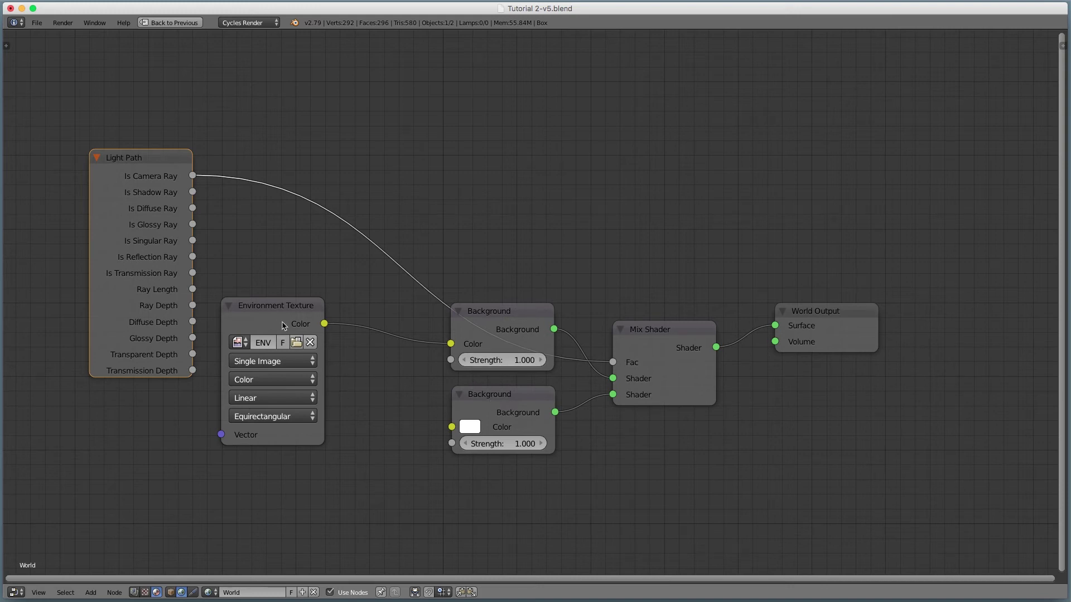
- Restore the split layout, check the rendered box against the white background, and save over Tutorial 2-v5.blend
key(ctrl+Up)
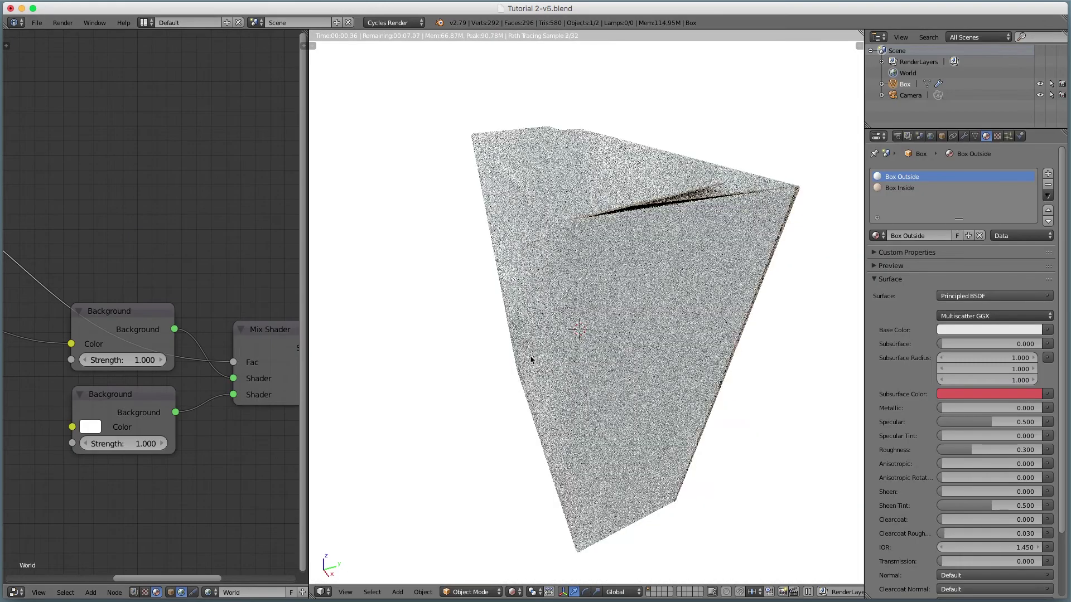
mouse_move(571, 352)
middle_down()
mouse_move(611, 355)
mouse_move(577, 361)
middle_up()
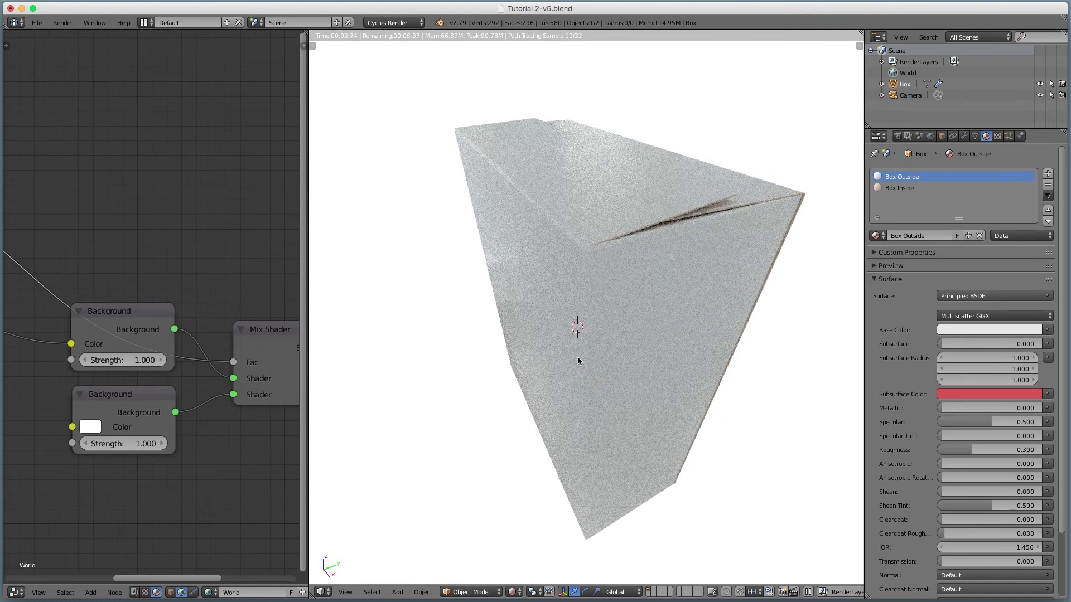
key(ctrl+s)
click(578, 360)
- Select the Box Inside material slot and examine how the flaps meet along the rendered box's upper edge
click(923, 188)
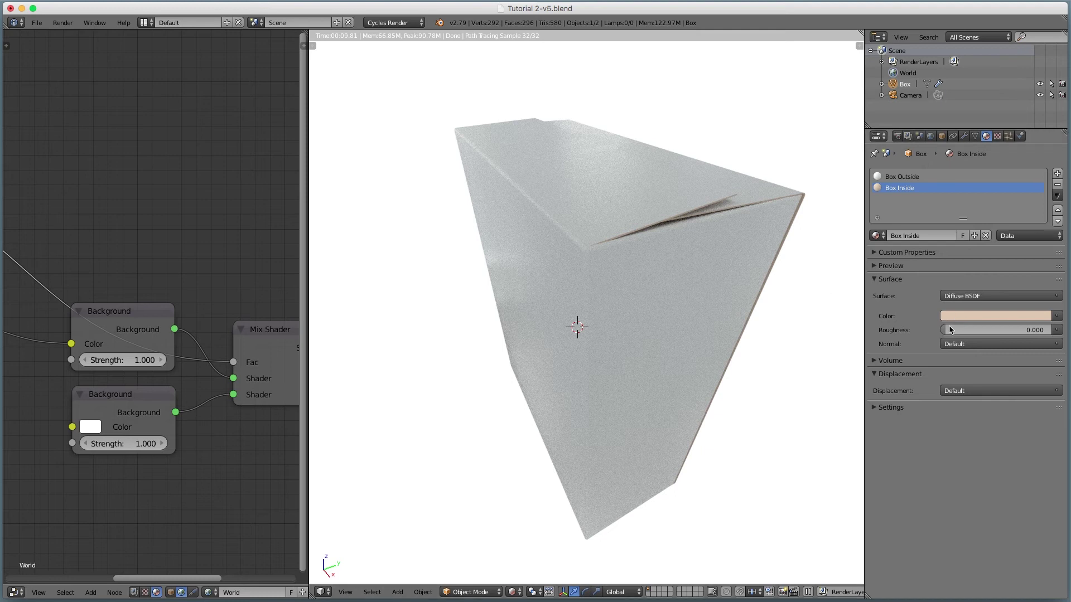
middle_drag(788, 259, 778, 250)
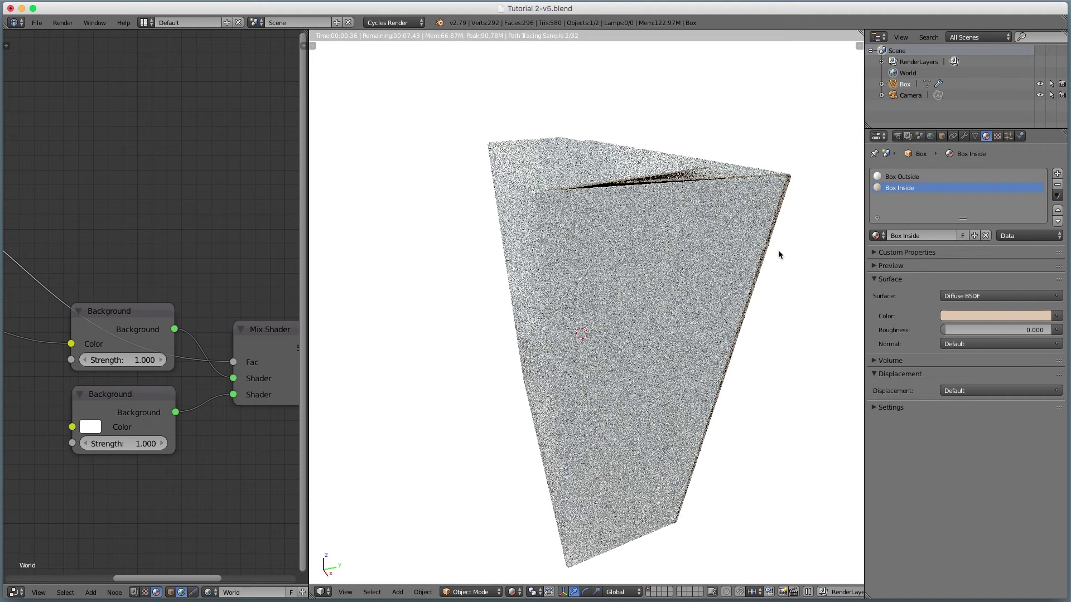
middle_drag(733, 263, 710, 262)
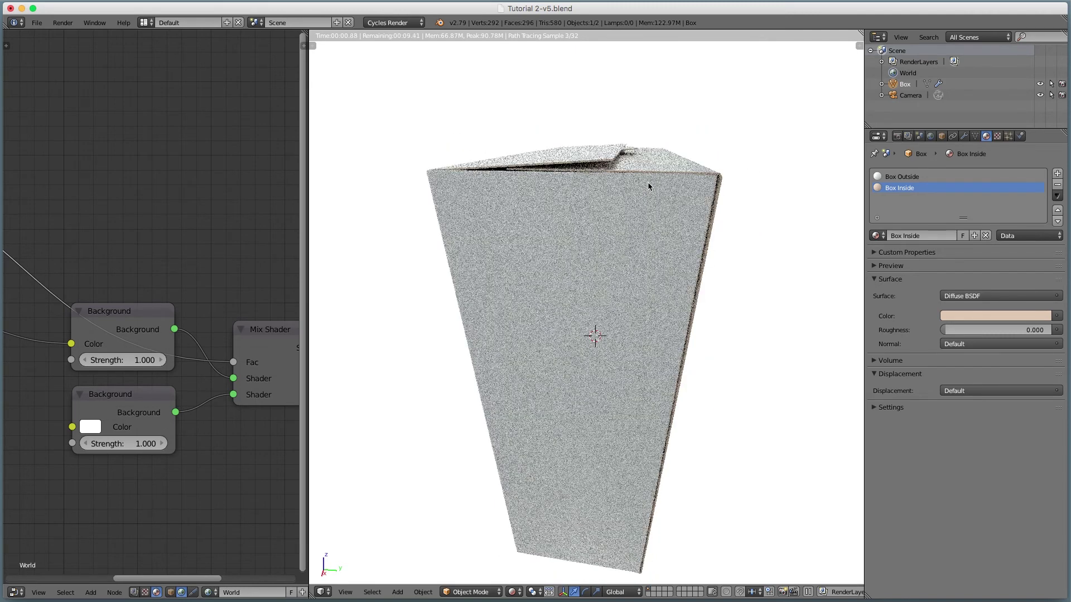
- In solid shading, edit the box mesh, clear the selection, and select the outer flap's free edge loop in edge mode
key(z)
key(z)
middle_drag(651, 188, 655, 202)
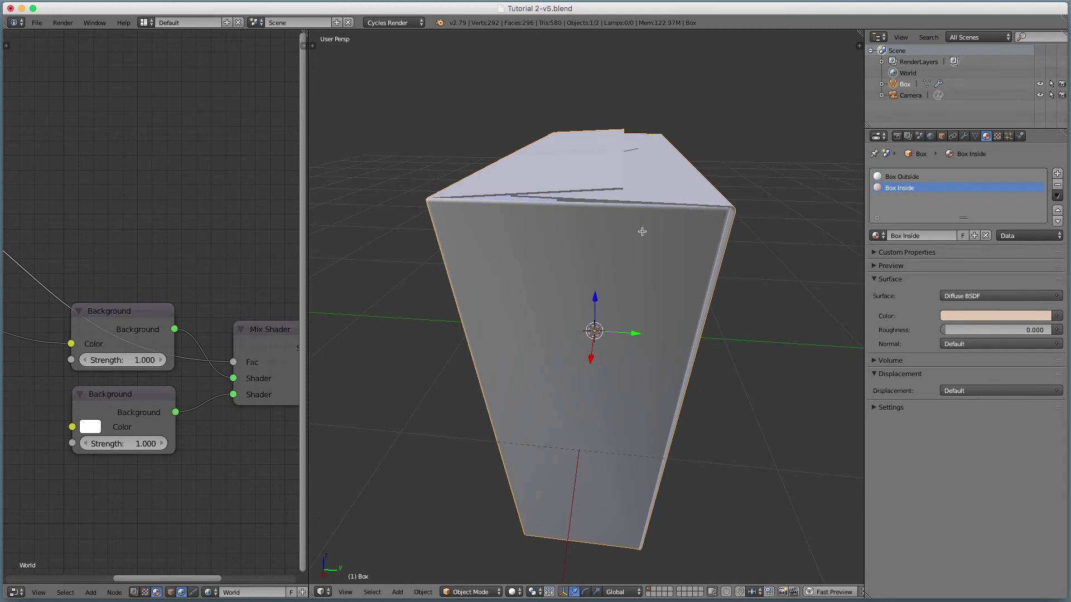
key(Tab)
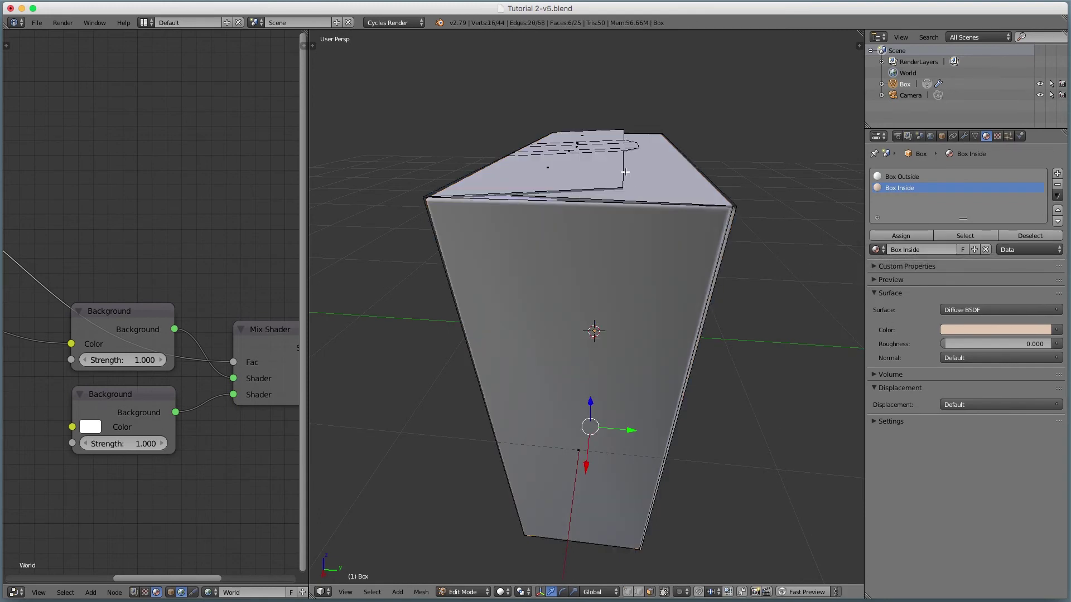
key(a)
key(a)
key(a)
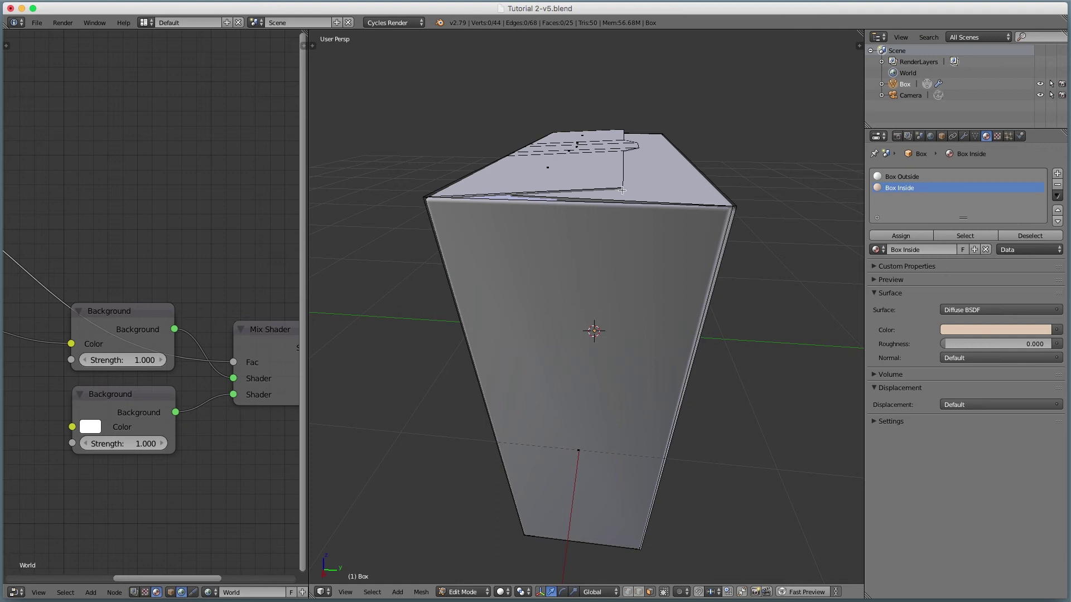
click(638, 591)
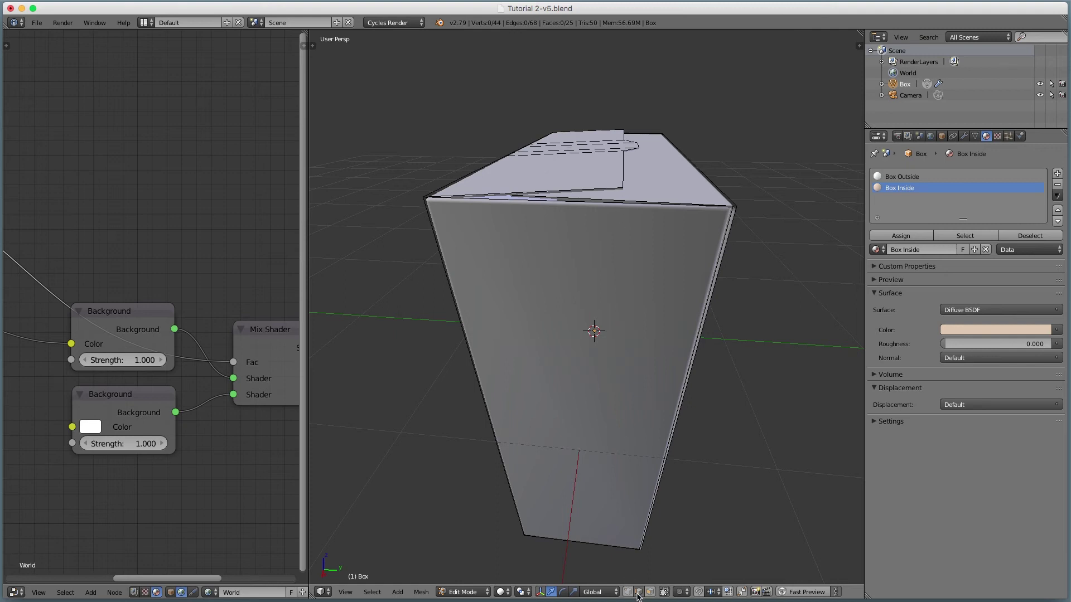
alt+right_click(620, 167)
mouse_move(643, 137)
middle_down()
mouse_move(647, 155)
mouse_move(651, 119)
middle_up()
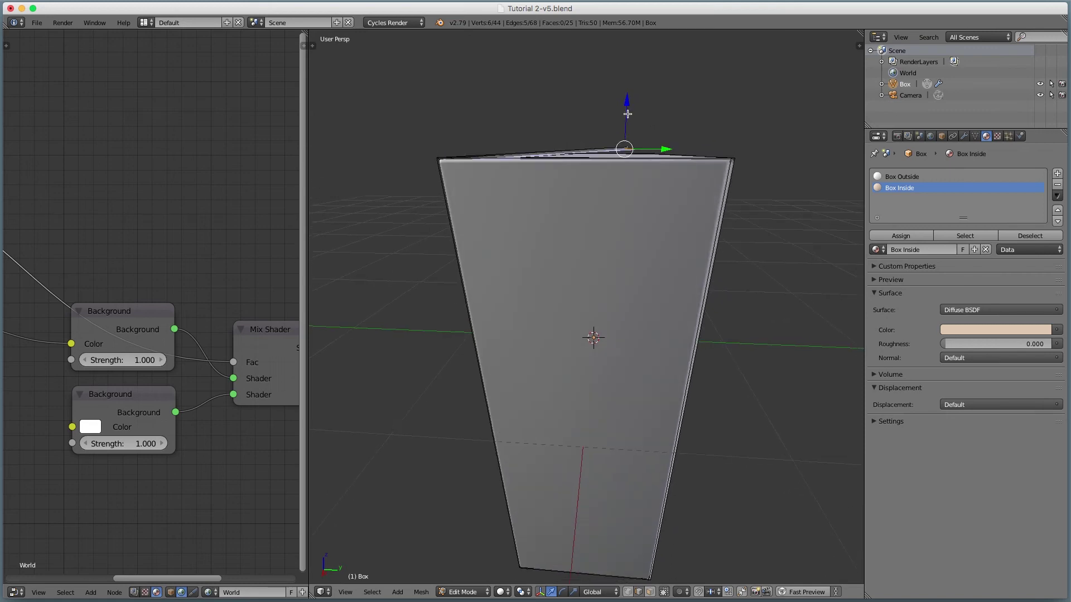
- Lower the selected flap edge by about 0.023 along Z to flatten the flap against the box
drag(628, 114, 627, 115)
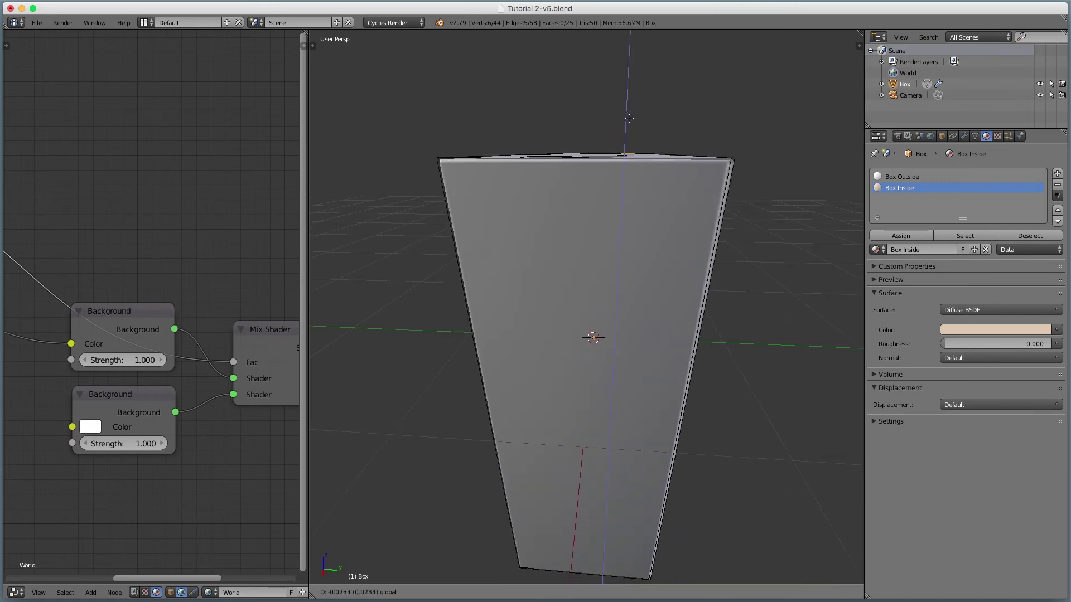
drag(629, 119, 630, 119)
middle_drag(629, 119, 627, 119)
drag(630, 121, 630, 120)
middle_drag(630, 120, 680, 179)
- Inspect the adjusted flap in rendered shading from several angles, and return to solid shading
key(shift+z)
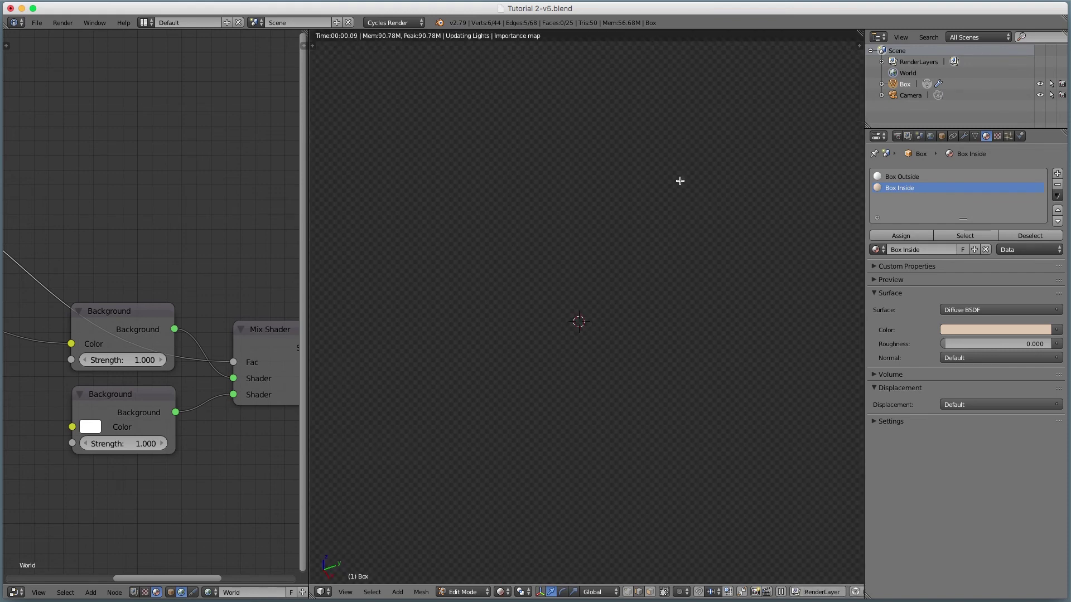
middle_drag(677, 224, 705, 250)
scroll(706, 251, down, 4)
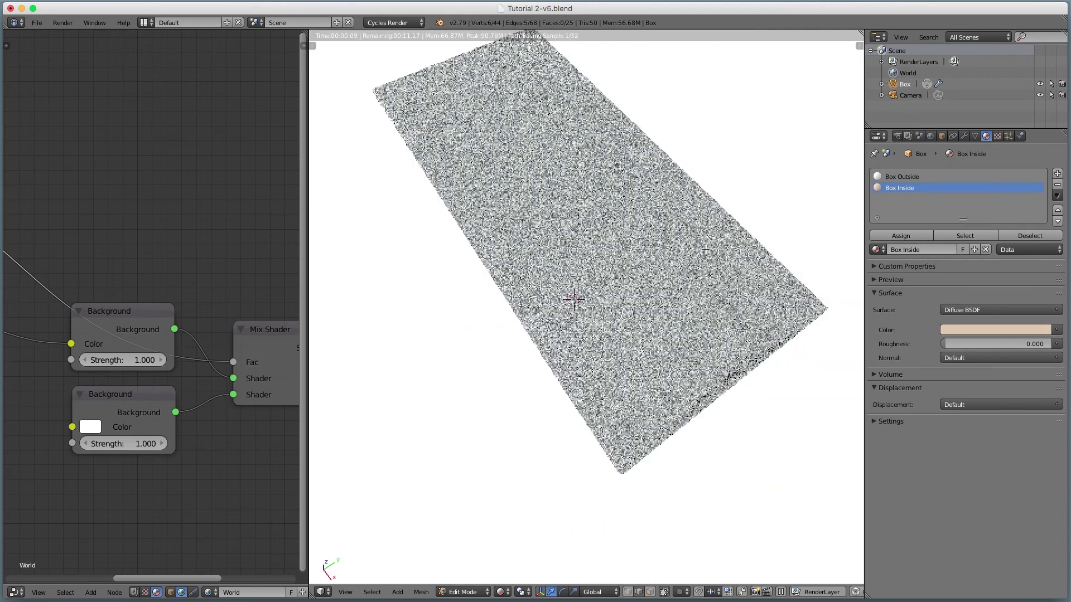
middle_drag(690, 227, 674, 229)
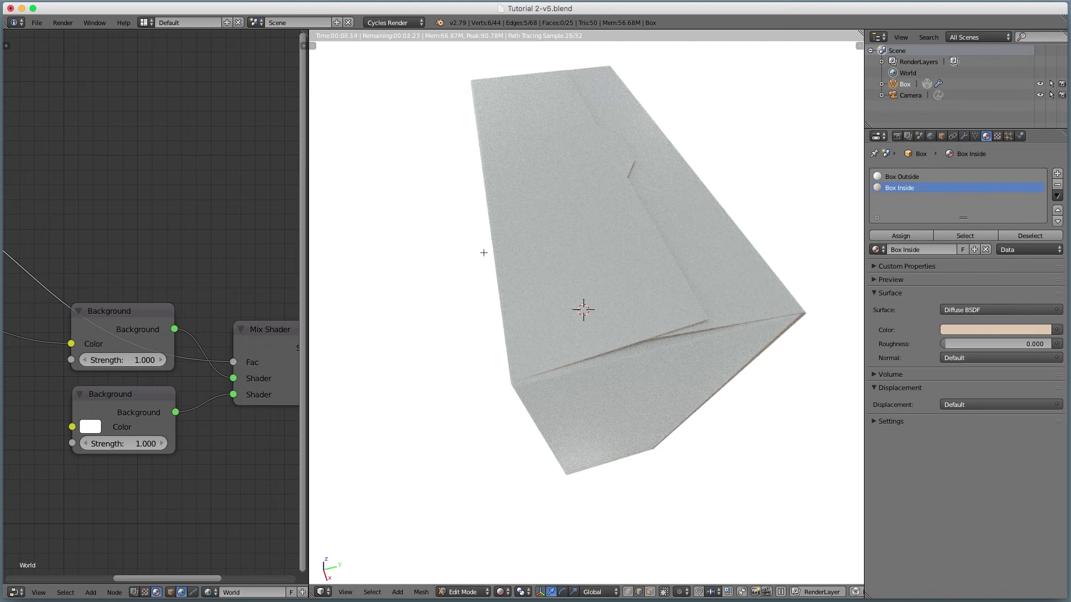
key(z)
key(z)
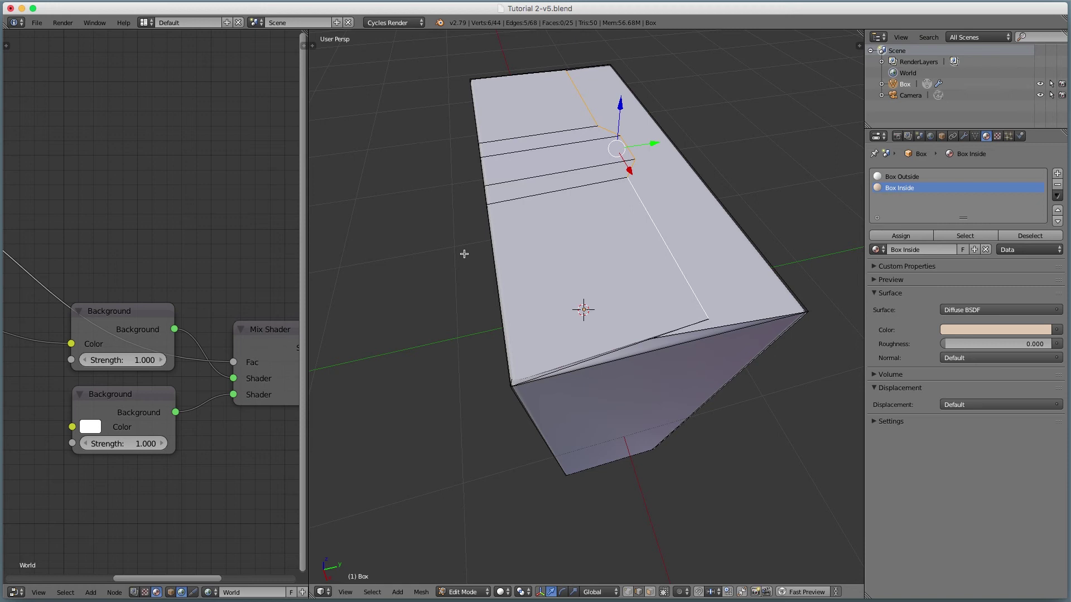
- Select the box's entire mesh and show its UV layout in a widened UV/Image Editor in place of the World nodes
key(Tab)
key(Tab)
key(a)
key(a)
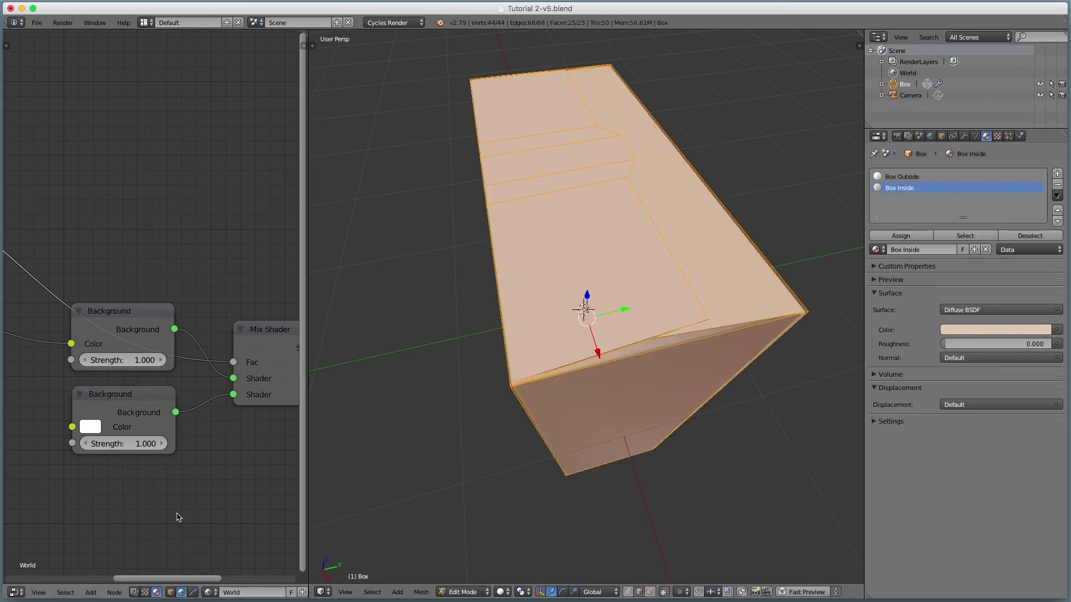
click(15, 592)
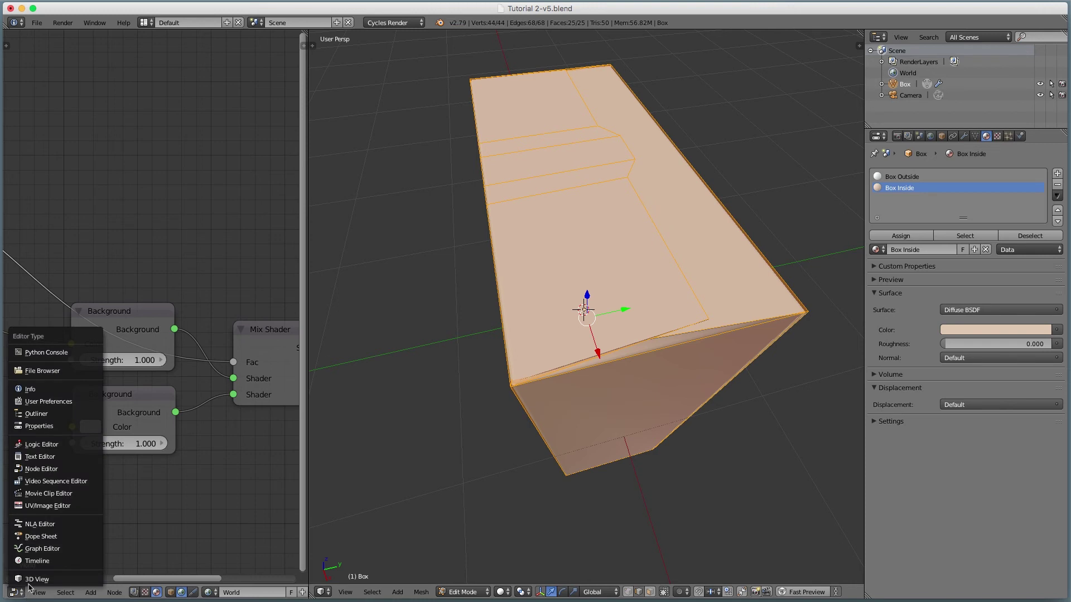
click(39, 506)
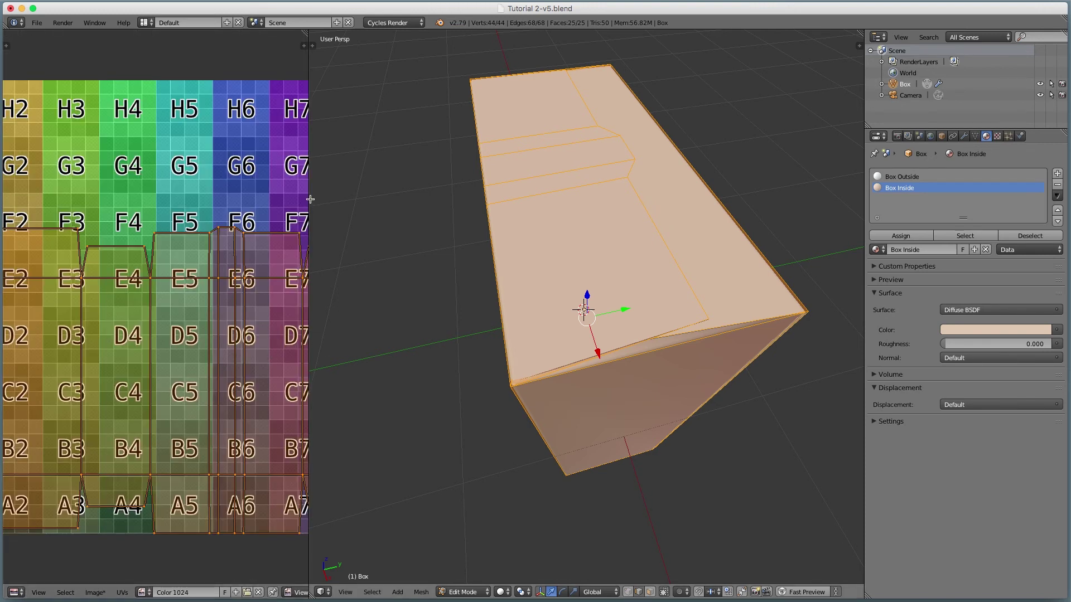
drag(308, 199, 556, 226)
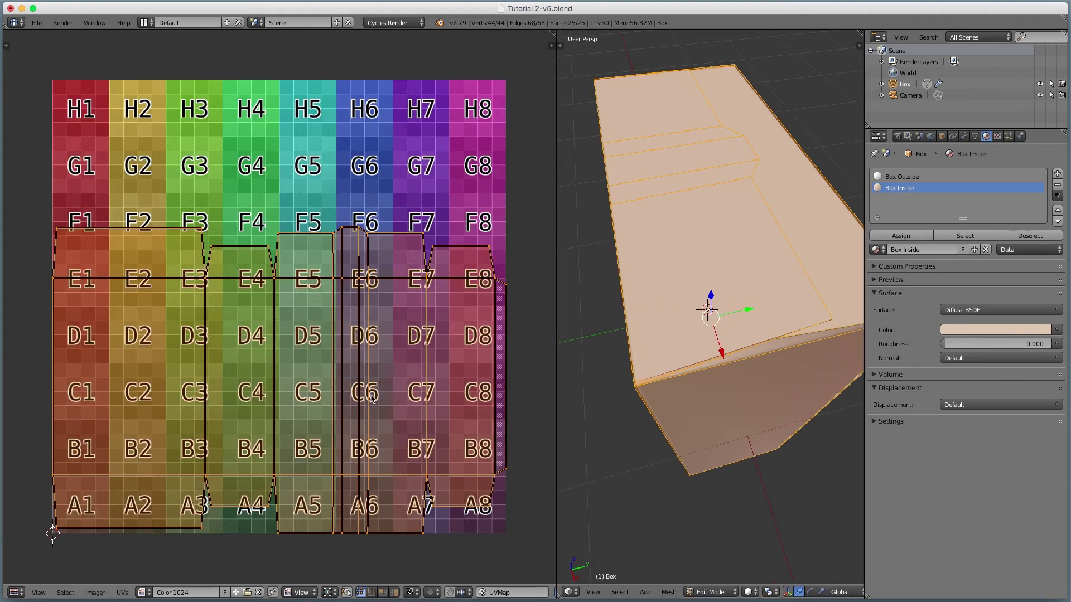
scroll(372, 397, up, 1)
scroll(372, 397, down, 1)
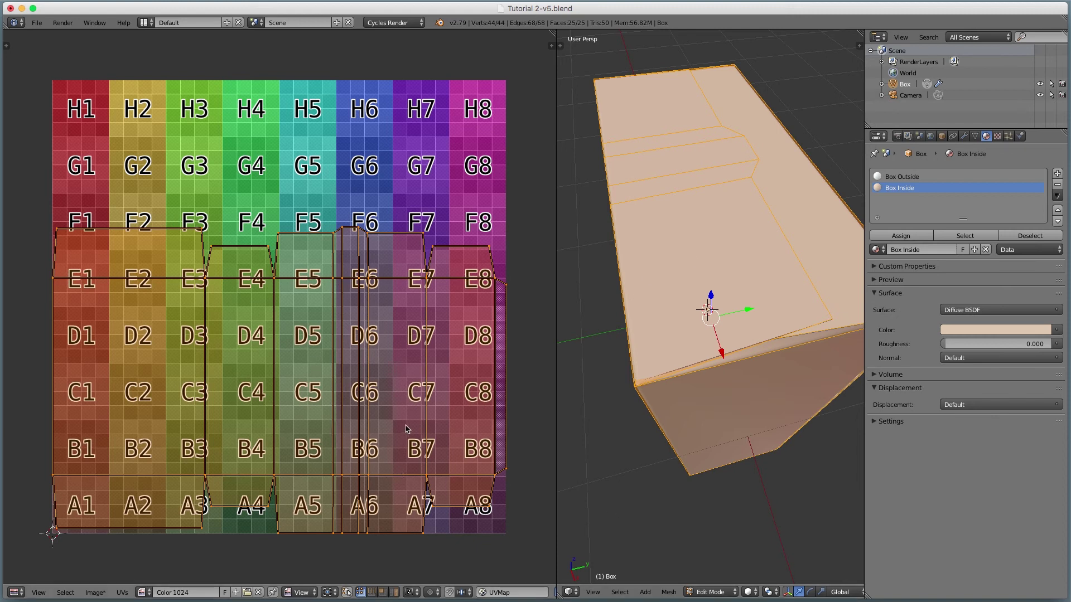
- Export the UV layout as the PNG image Dielines.png in the Tutorial 2 folder, with a fill opacity of 0.00
click(121, 592)
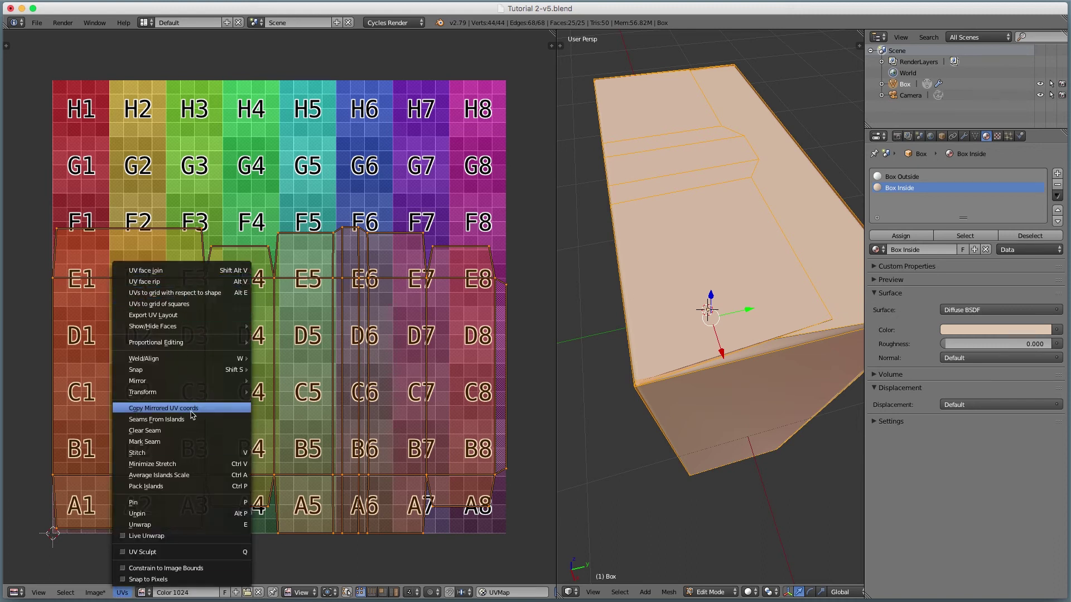
click(179, 315)
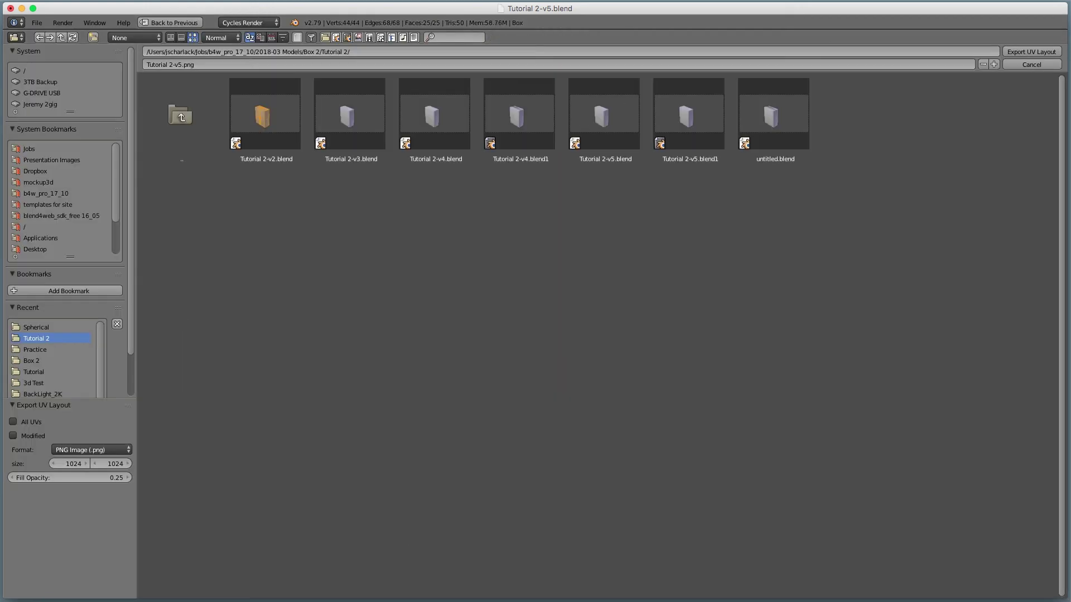
click(177, 65)
click(175, 64)
drag(179, 65, 77, 52)
text(Dielines)
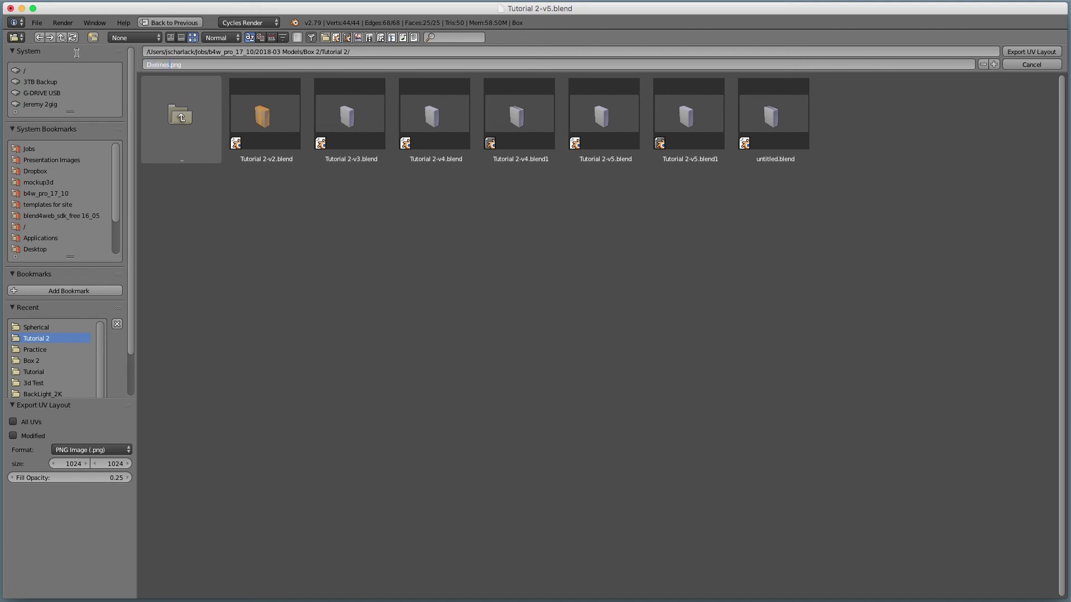
click(119, 490)
click(117, 481)
text(0)
key(Return)
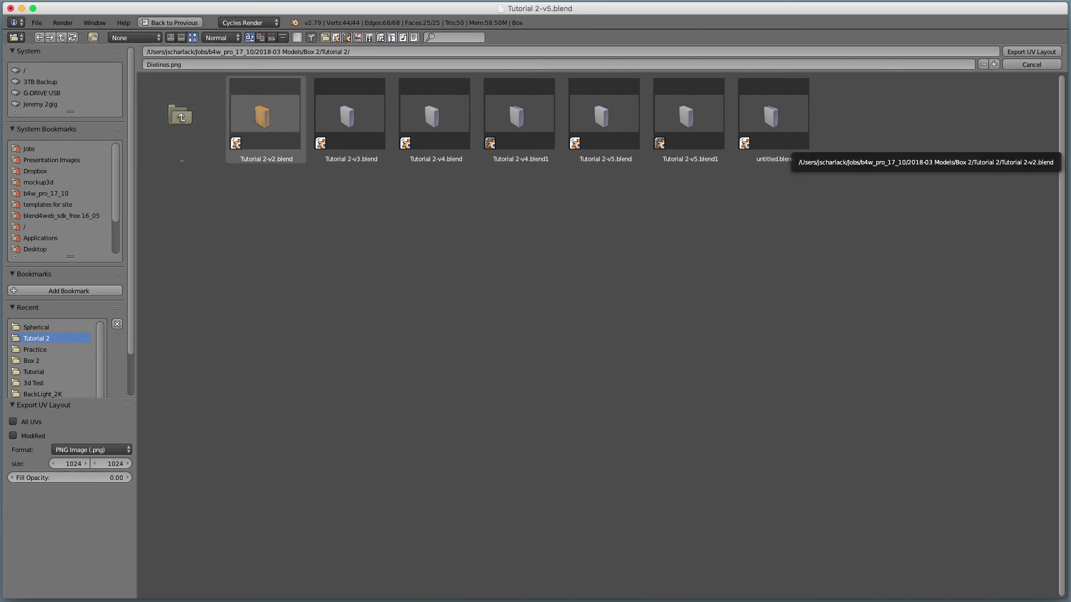
click(1031, 52)
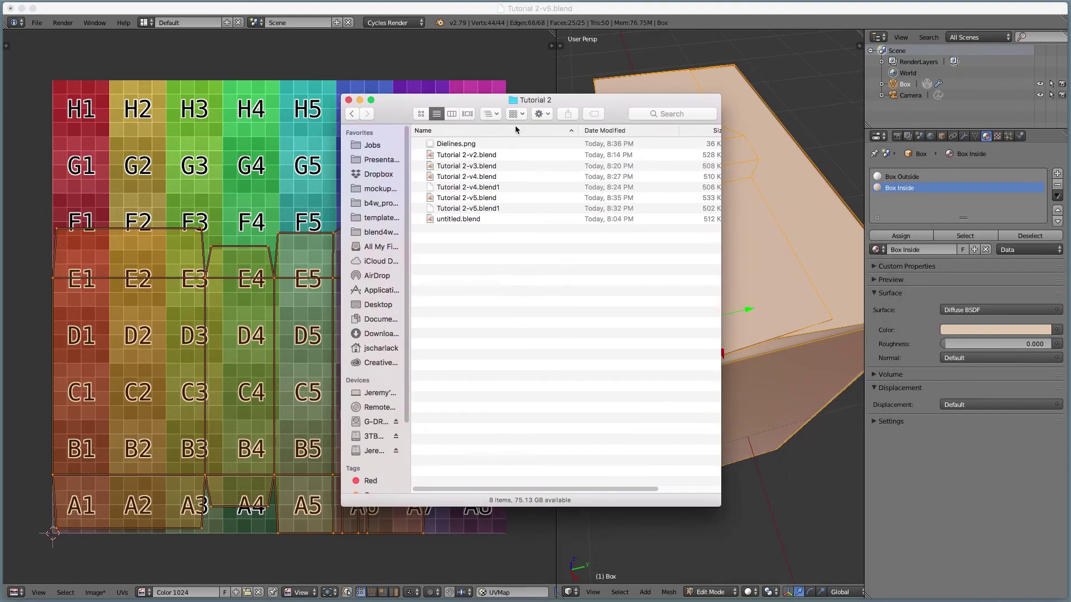
- Open the exported Dielines.png from the Tutorial 2 folder in Photoshop
click(469, 147)
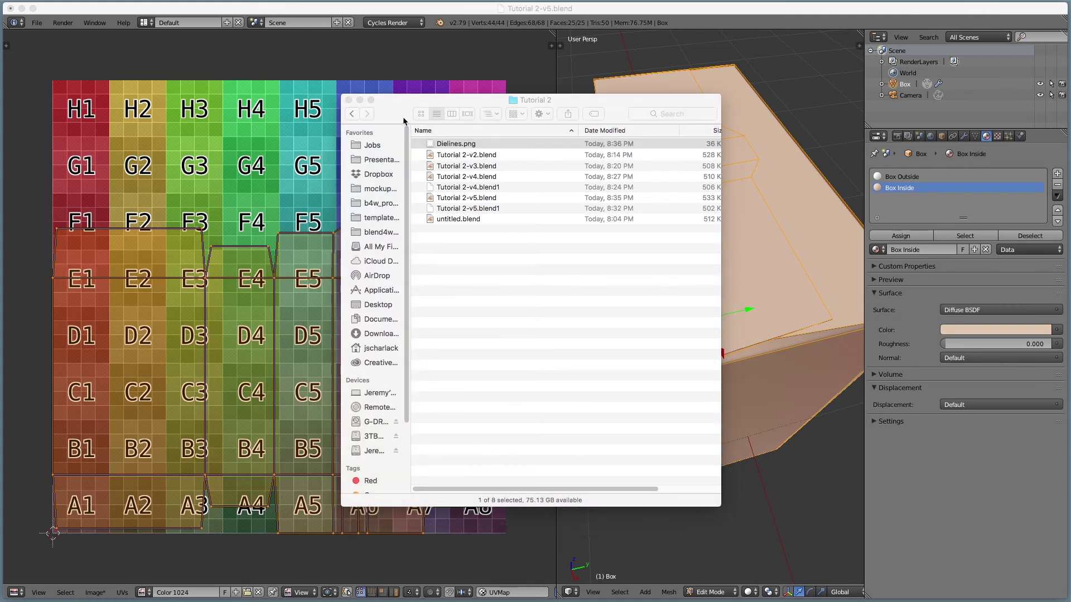
click(359, 100)
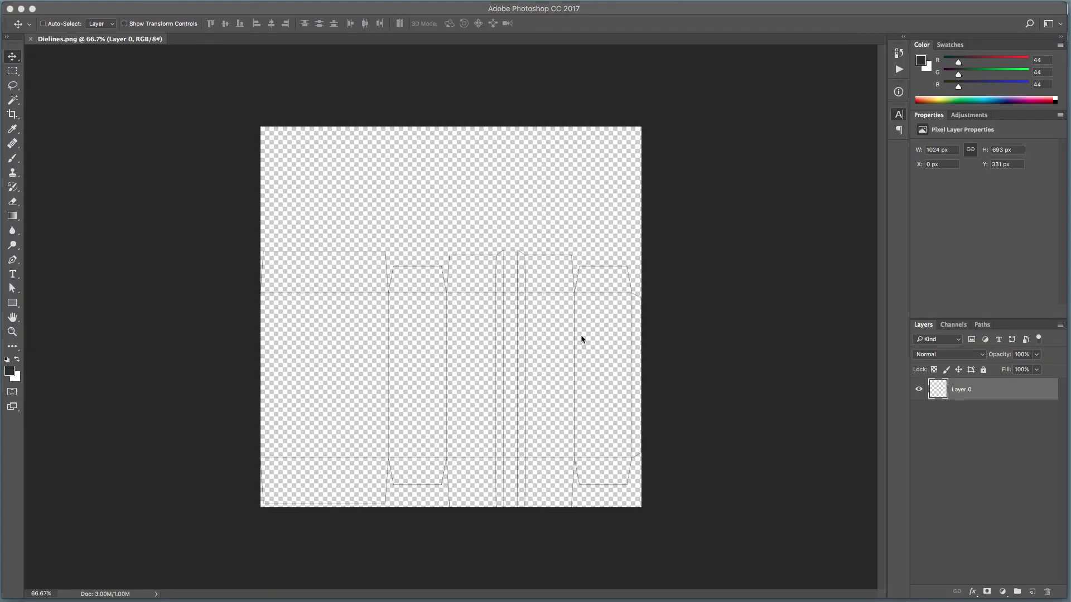
- Run the White Fill action to put a white layer beneath the dielines, and save the document as Dielines.psd
click(899, 70)
click(827, 79)
click(817, 362)
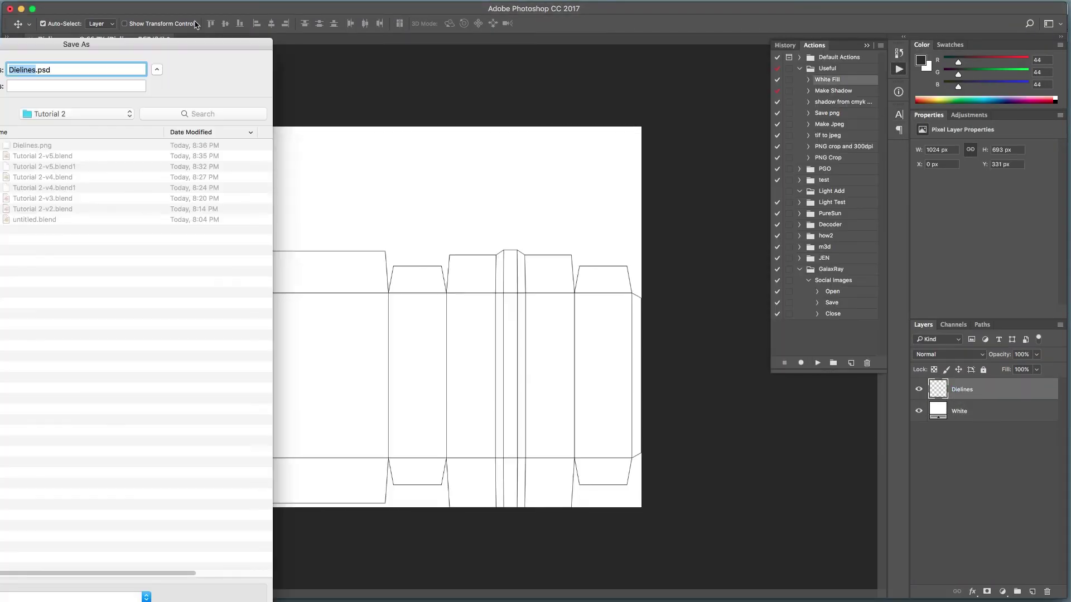
scroll(500, 384, right, 5)
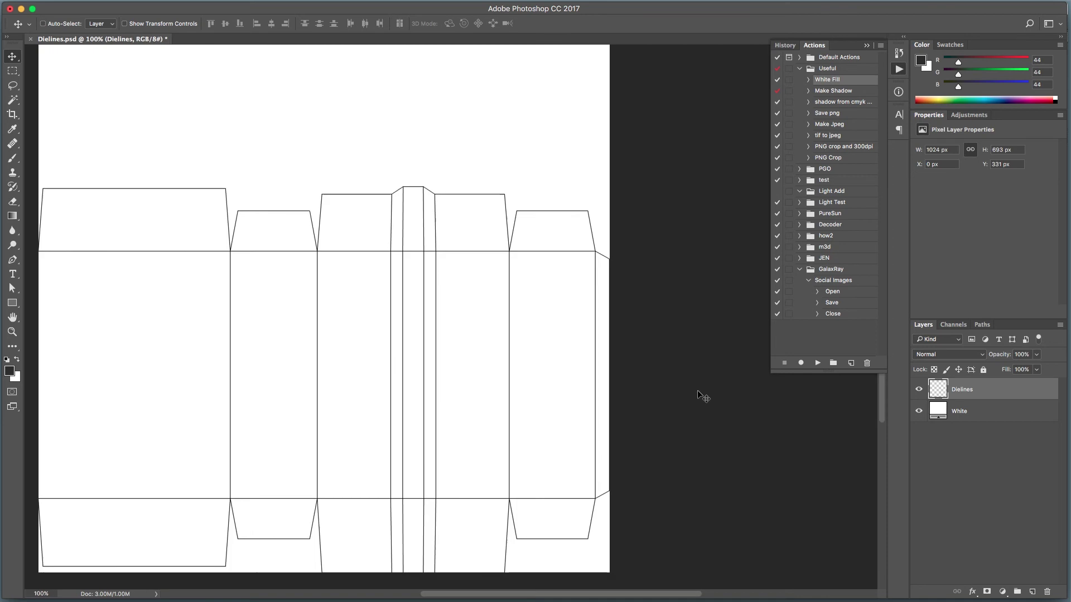
- Add the text "Box" to the wide panel right of the first narrow side panel and scale it to nearly the panel's width
key(t)
click(410, 334)
text(Box)
ctrl+drag(440, 342, 506, 368)
key(ctrl+Return)
- Set the "Box" text color to a dark slate blue-gray
click(942, 239)
drag(546, 240, 546, 260)
click(418, 290)
click(420, 287)
drag(420, 287, 415, 275)
click(646, 187)
- Duplicate the "Box" text directly below the original and change the duplicate's wording to "with"
key(v)
drag(473, 329, 475, 417)
double_click(475, 416)
text(WITH)
key(ctrl+Return)
- Set the "with" text to Knockout's HTF48 style, scale it to match the width of "Box", and nudge it down
click(878, 121)
click(881, 109)
key(ctrl+t)
drag(509, 483, 505, 479)
drag(313, 483, 330, 473)
key(Return)
key(shift+Down)
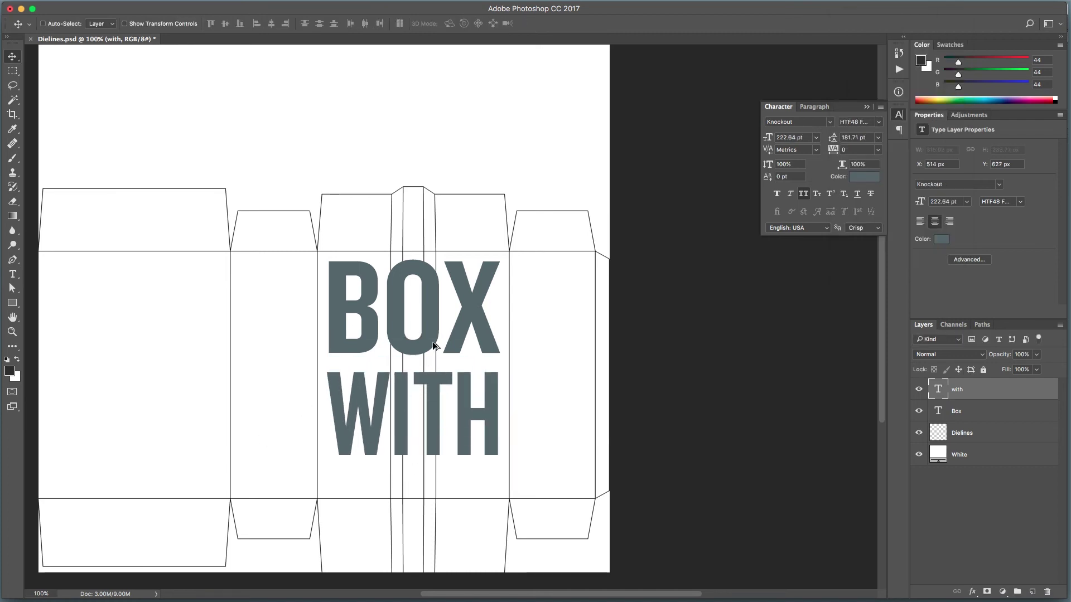
- Nudge the "Box" and "with" texts down together so they sit centered vertically on the wide panel
key(shift+Down)
ctrl+shift+click(434, 315)
key(shift+Down)
key(shift+Down)
key(shift+Down)
- Duplicate the "with" text onto the adjacent narrow side panel and rotate the copy 90° counterclockwise
alt+drag(481, 412, 656, 411)
key(ctrl+t)
drag(625, 479, 608, 304)
drag(547, 409, 549, 364)
key(Return)
- Change the rotated copy's wording to "DIELINES" and scale it to fit the narrow side panel
key(t)
click(550, 368)
key(ctrl+a)
text(DIELINES)
key(ctrl+Return)
key(ctrl+t)
drag(506, 239, 516, 254)
key(Return)
key(v)
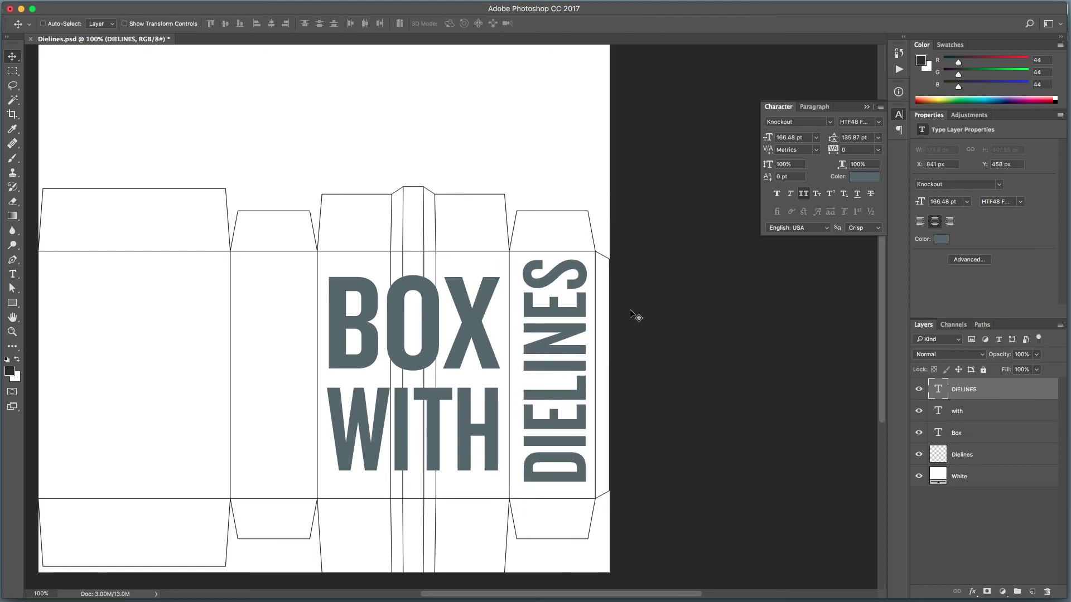
- Hide the White layer, then place the Dielines layer above the text layers and hide it
click(918, 477)
drag(962, 454, 948, 377)
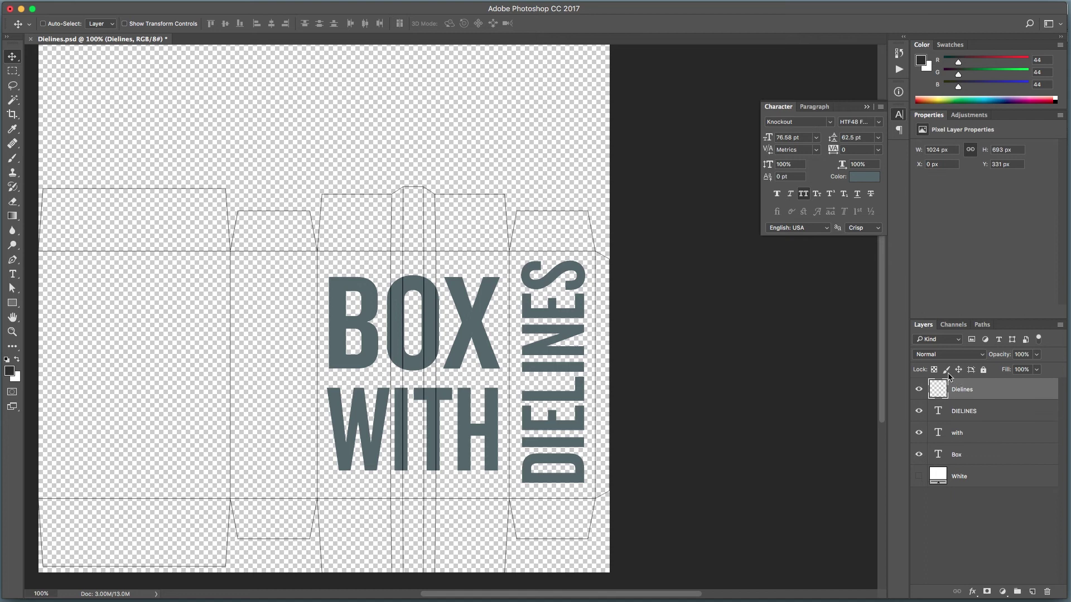
click(918, 389)
- Save the text artwork with its transparent background as art.png in the Tutorial 2 folder, leaving Dielines.png unreplaced
key(ctrl+shift+s)
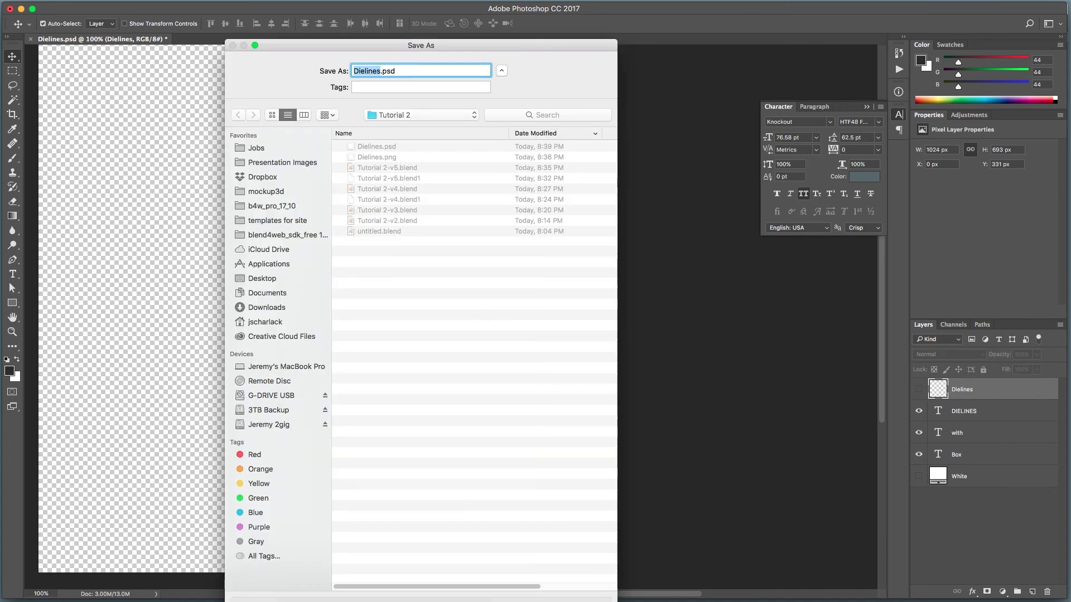
key(Return)
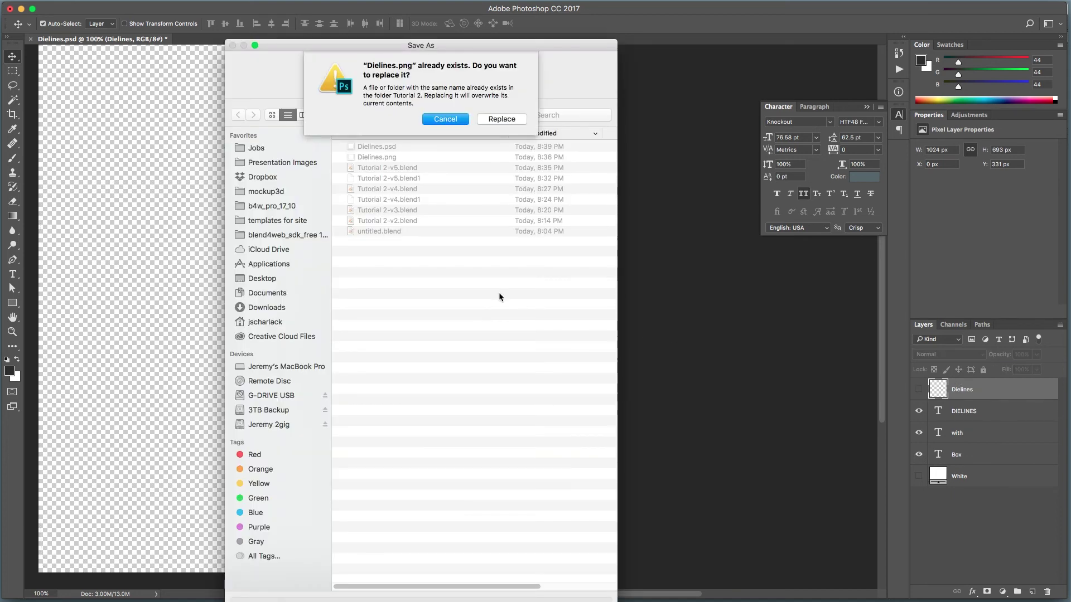
click(457, 120)
text(Box)
key(Return)
click(214, 209)
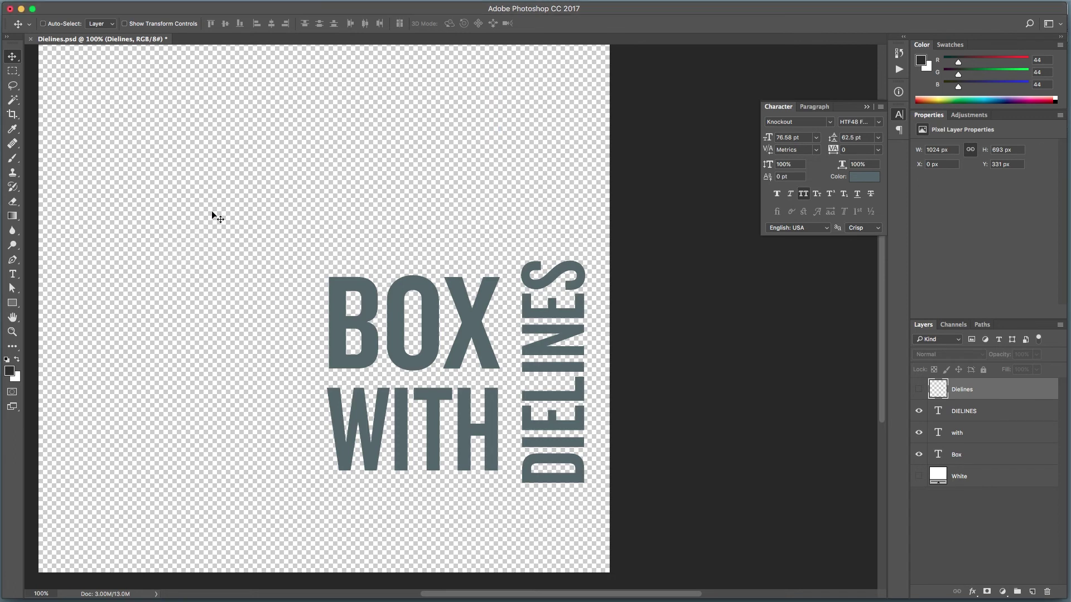
- Switch to Blender and show the Box Outside material's nodes in place of the UV editor
mouse_move(87, 463)
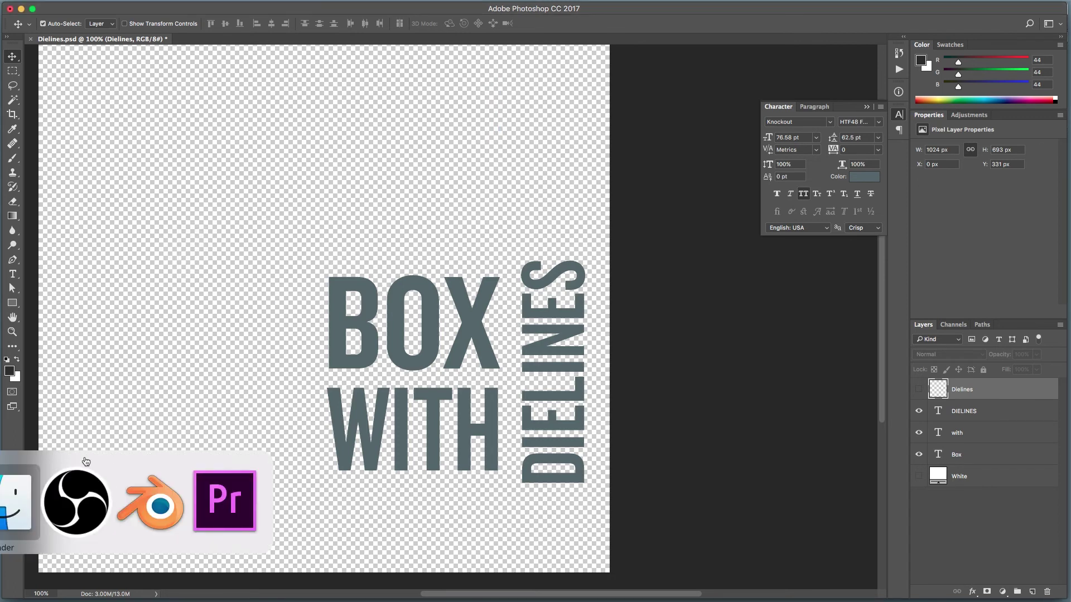
click(159, 500)
click(15, 592)
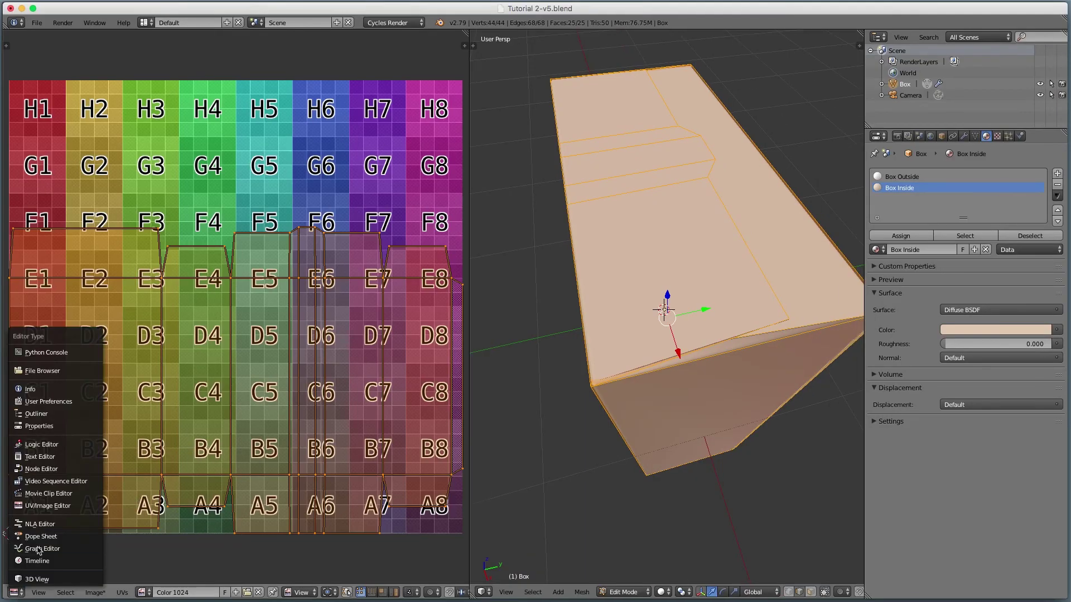
click(50, 460)
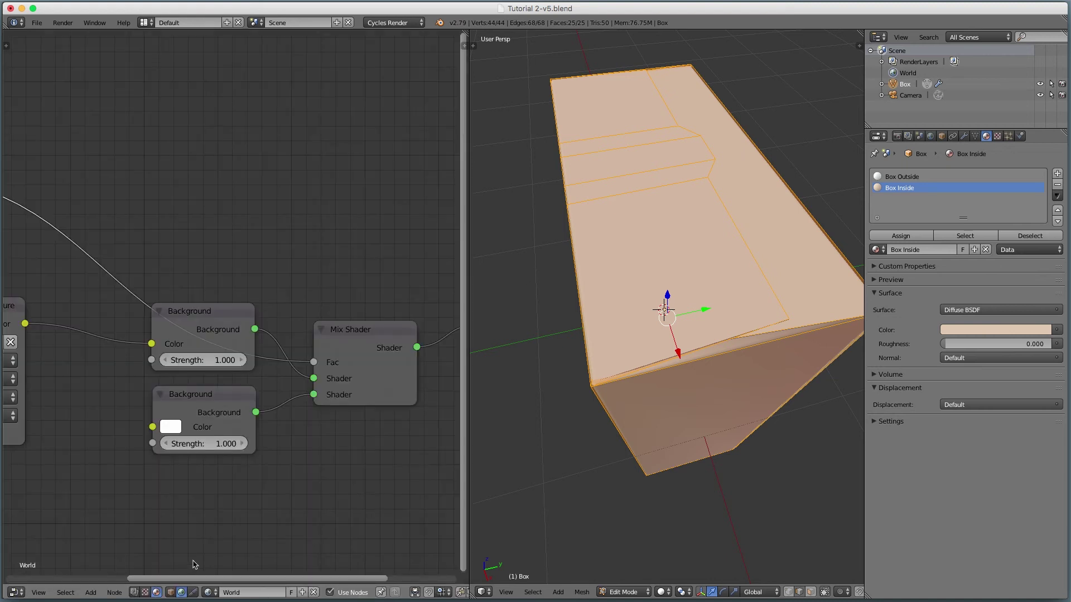
click(170, 592)
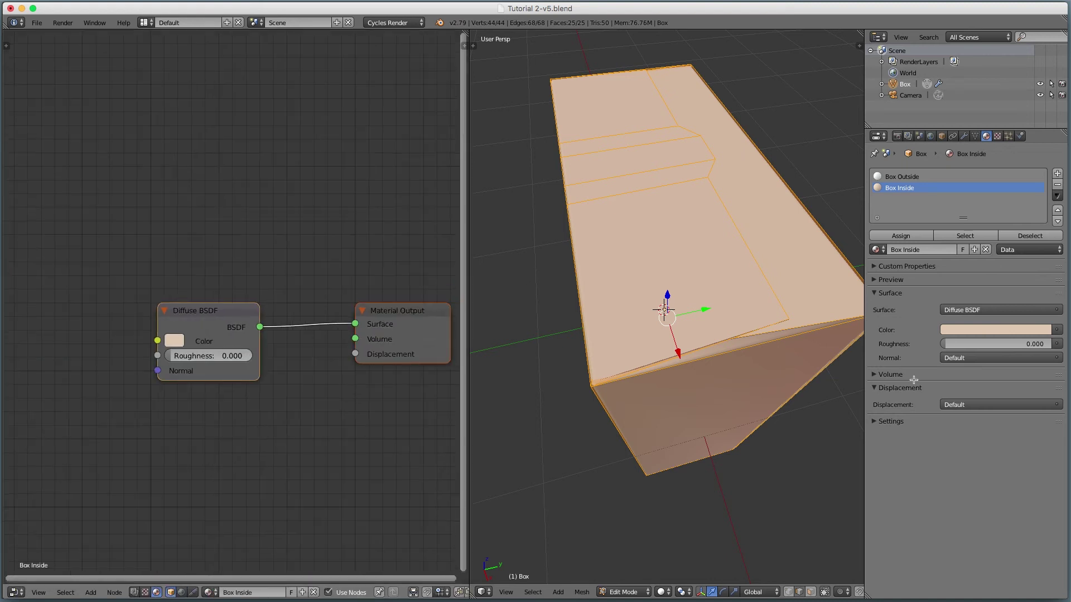
click(899, 176)
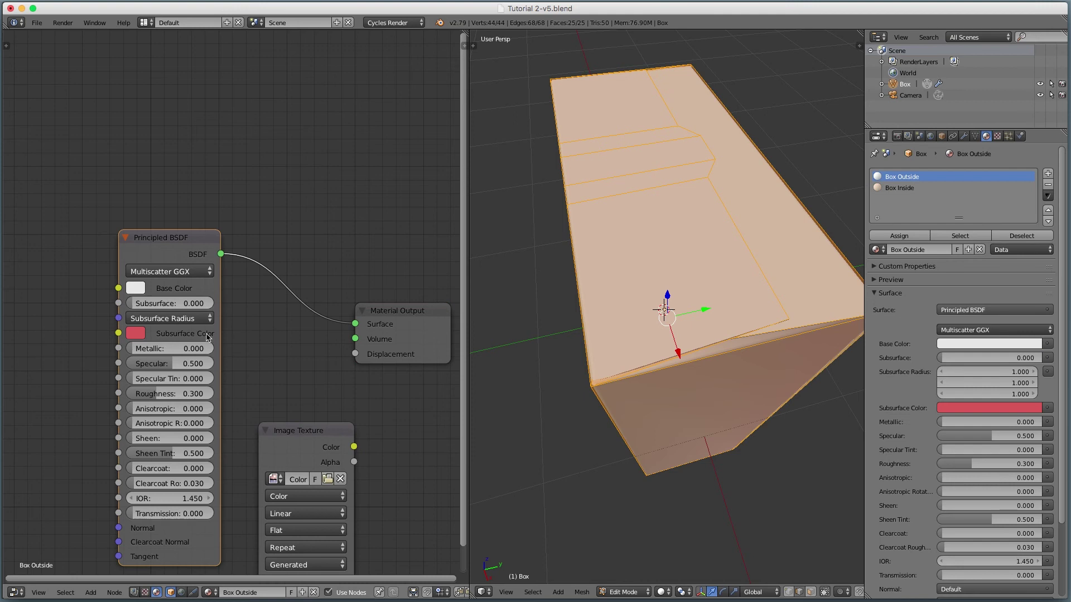
- Place an Image Texture node on the input side of the Principled BSDF and load art.png into it
scroll(212, 332, down, 2)
middle_drag(254, 409, 360, 389)
drag(391, 385, 128, 251)
mouse_move(173, 326)
mouse_down()
mouse_move(197, 324)
mouse_move(184, 324)
mouse_up()
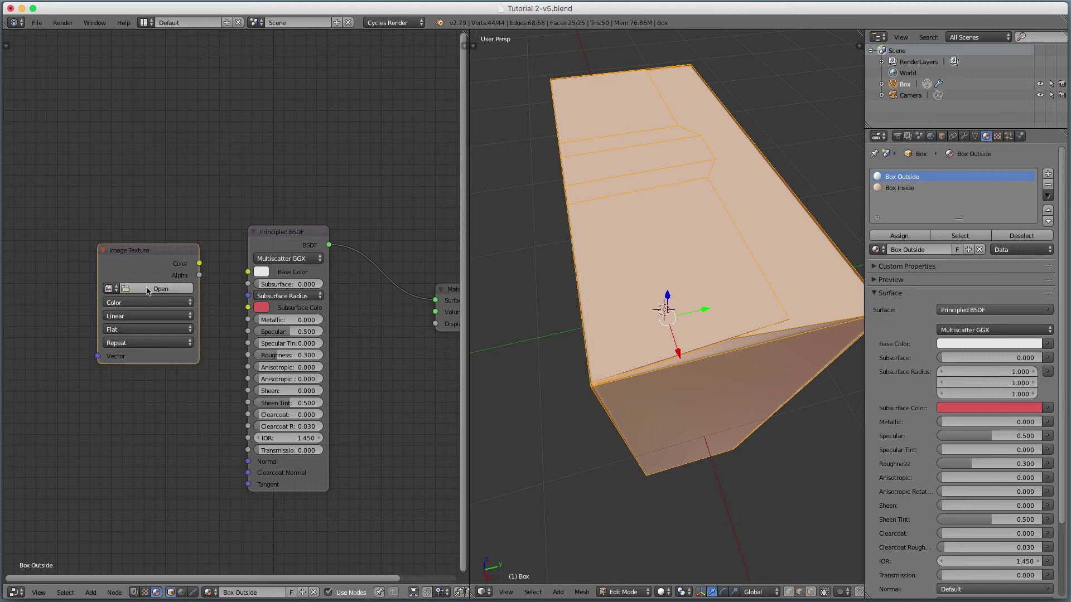
click(161, 288)
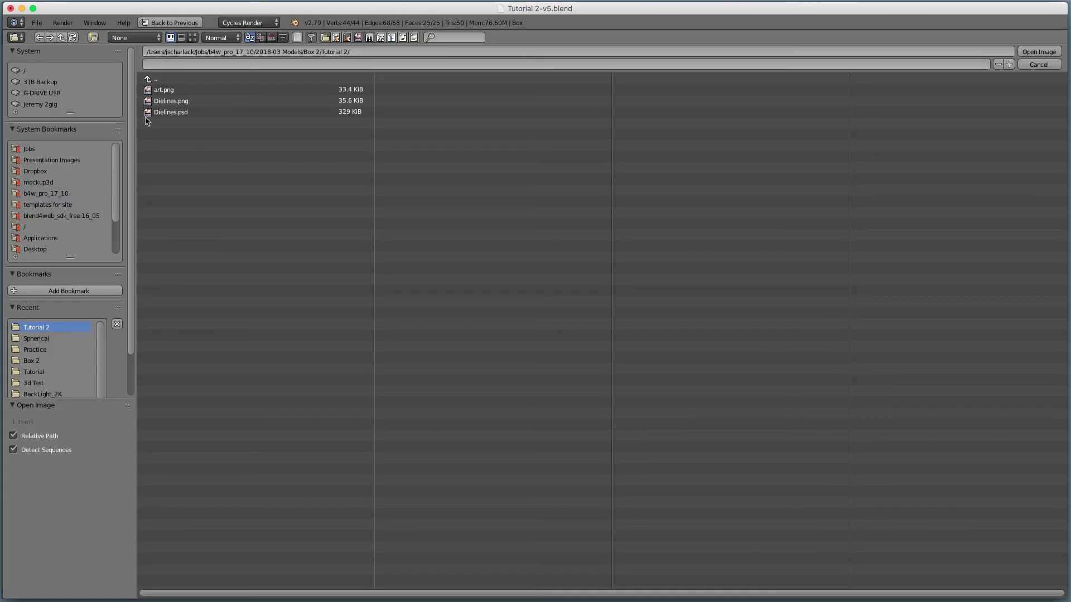
double_click(158, 90)
drag(104, 251, 56, 241)
- View the box in Texture viewport shading and examine how the artwork sits on its sides
click(666, 593)
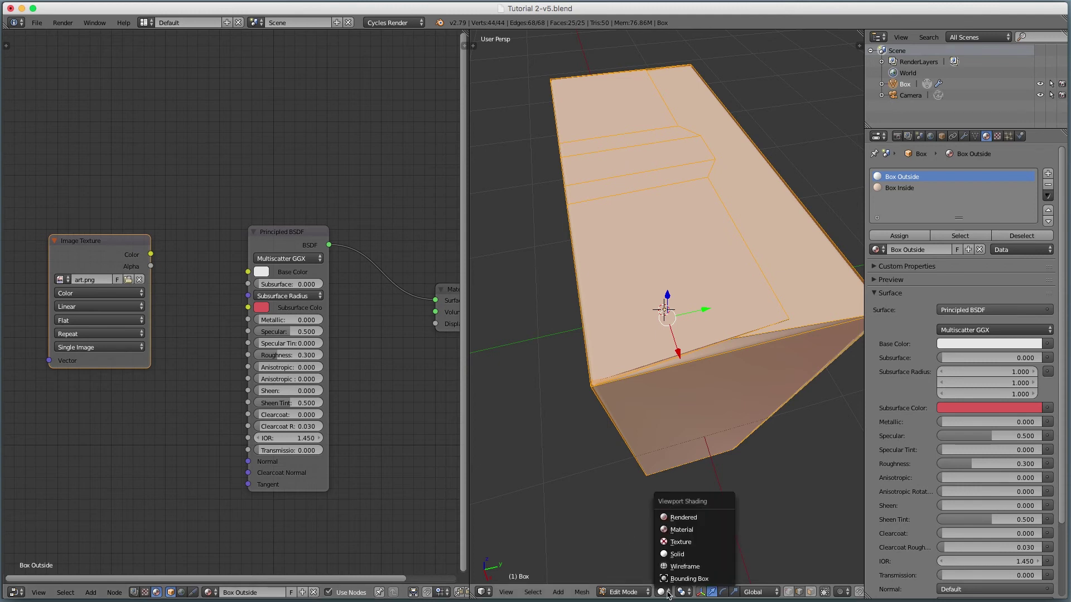
click(693, 543)
middle_drag(685, 482, 691, 425)
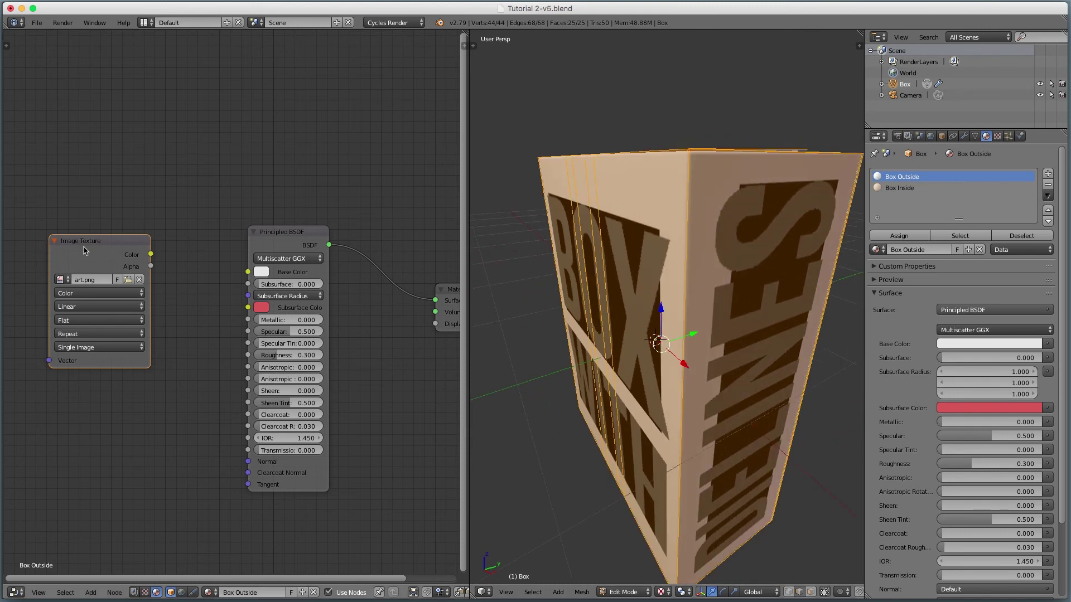
- Add a MixRGB node between the image and shader nodes, linking image Alpha to Fac and Mix Color to Base Color
drag(85, 250, 67, 249)
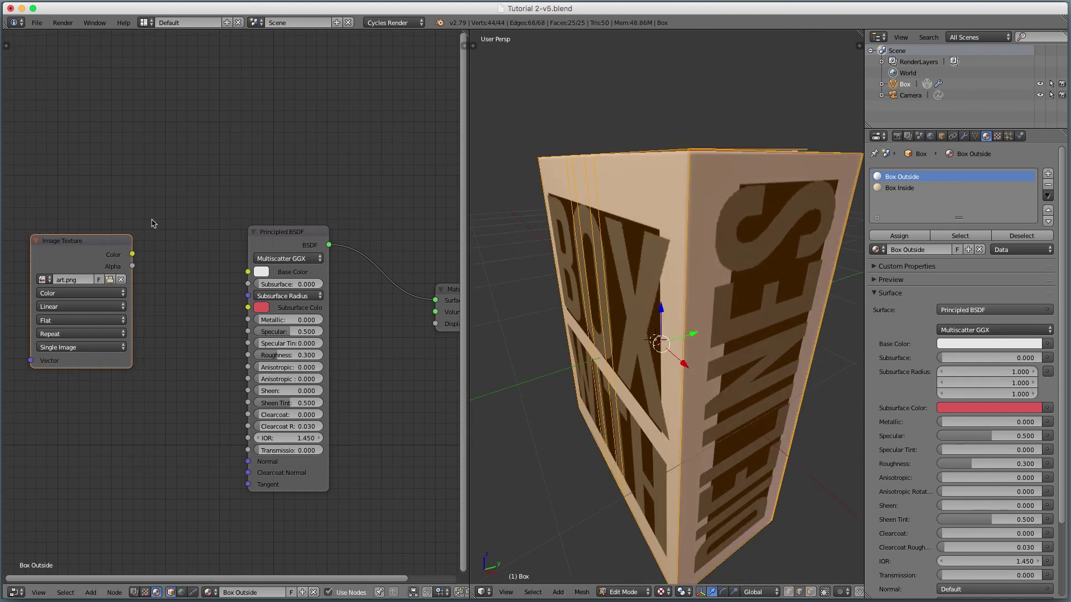
drag(64, 255, 65, 254)
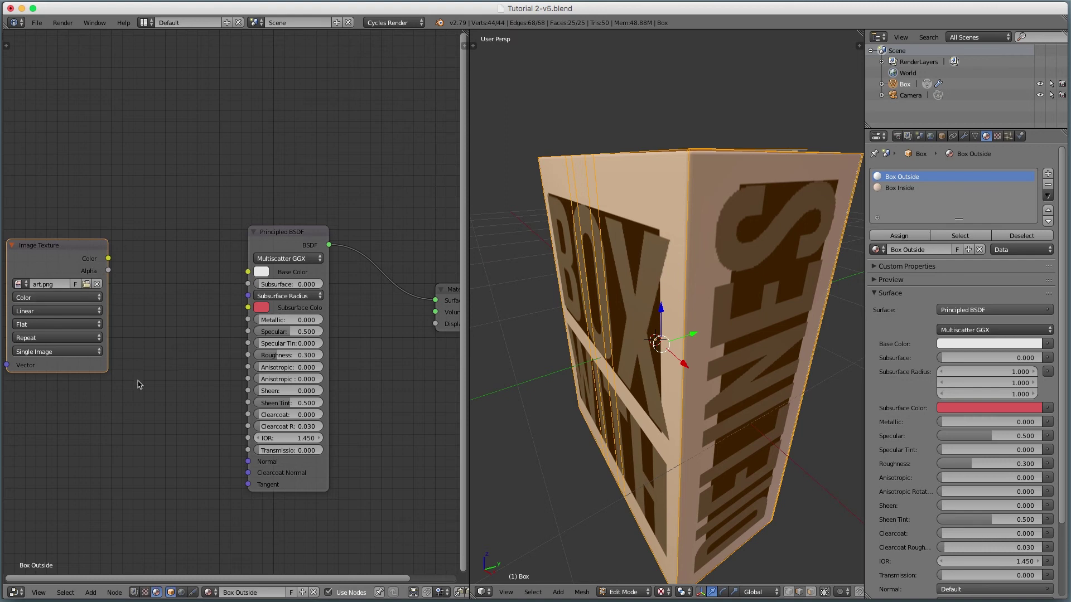
key(shift+a)
mouse_move(84, 411)
click(180, 481)
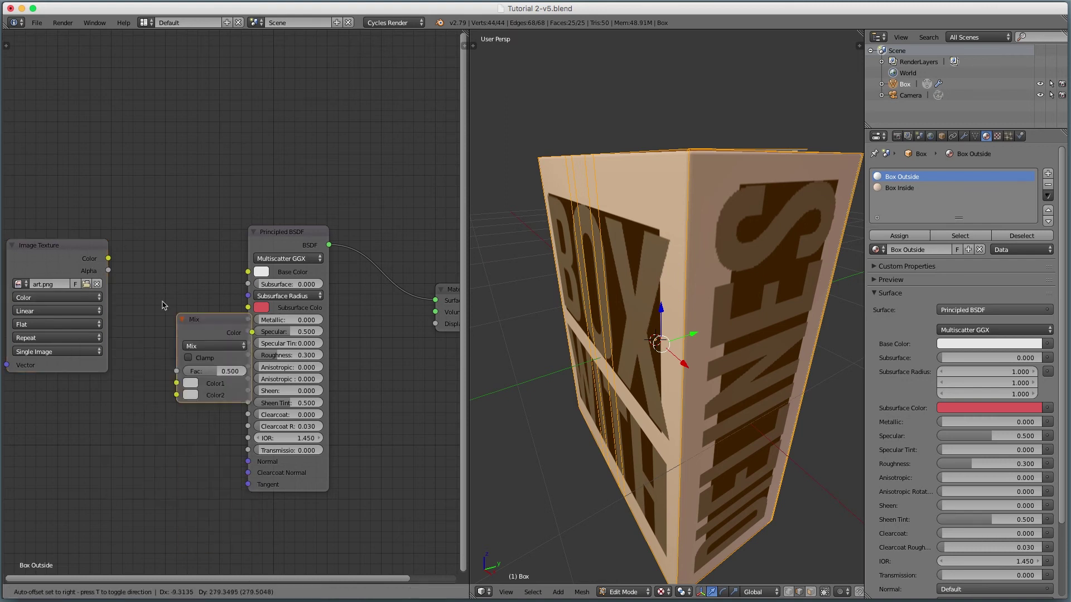
click(138, 256)
drag(110, 272, 139, 311)
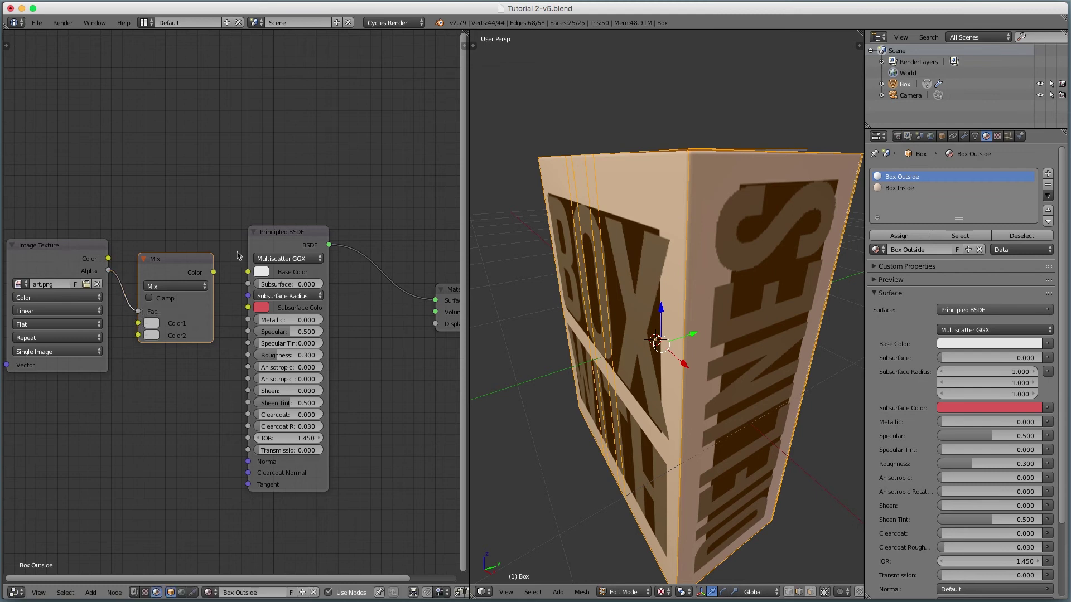
drag(214, 272, 252, 274)
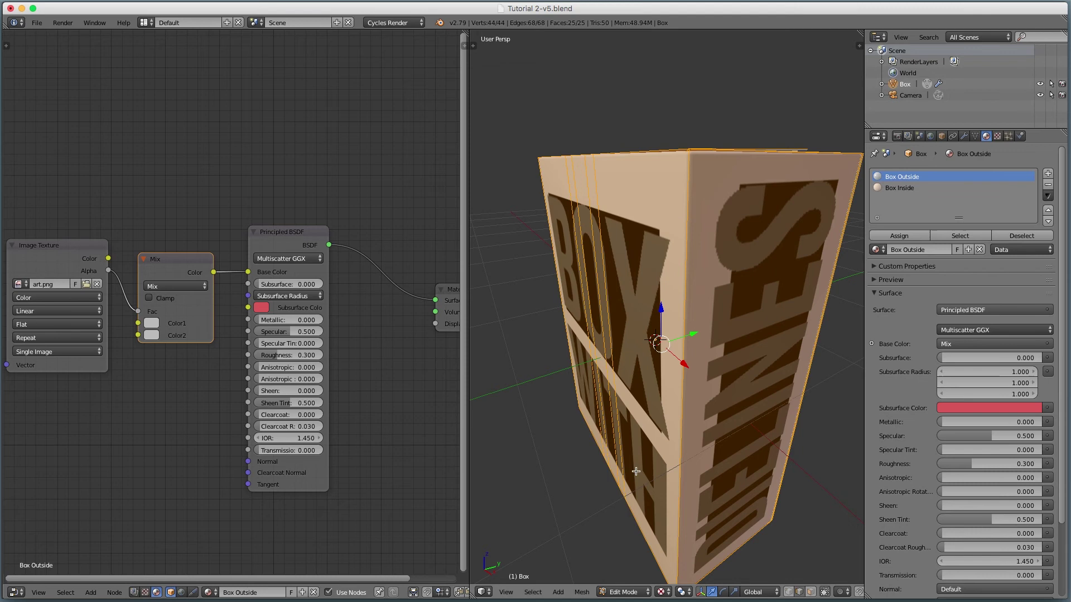
- Preview the box in Rendered shading and brighten the Mix node's Color1 to a 0.735 gray
key(shift+z)
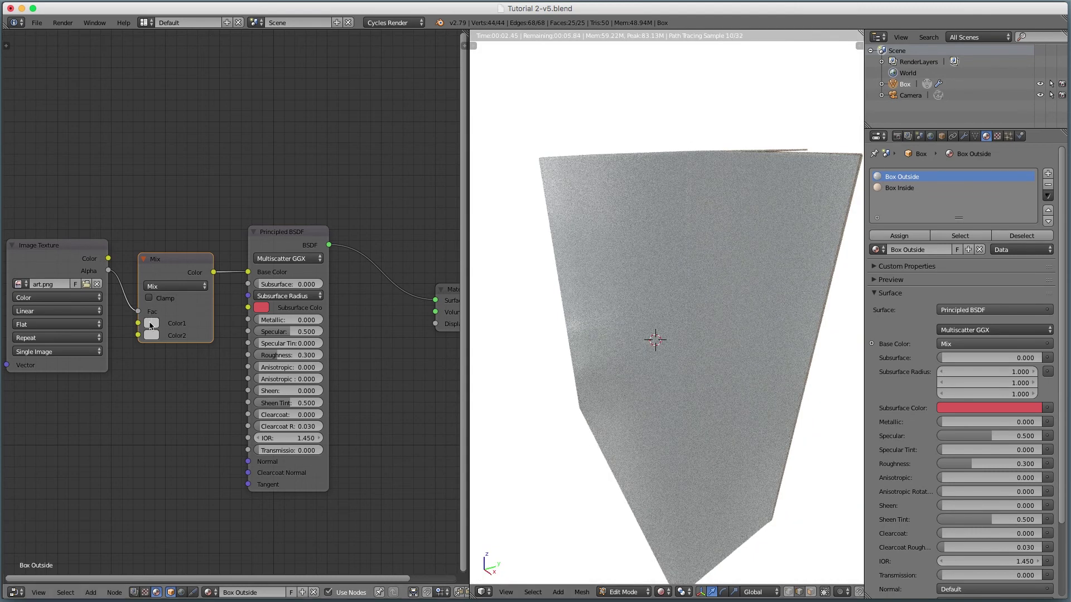
click(150, 323)
drag(236, 222, 237, 176)
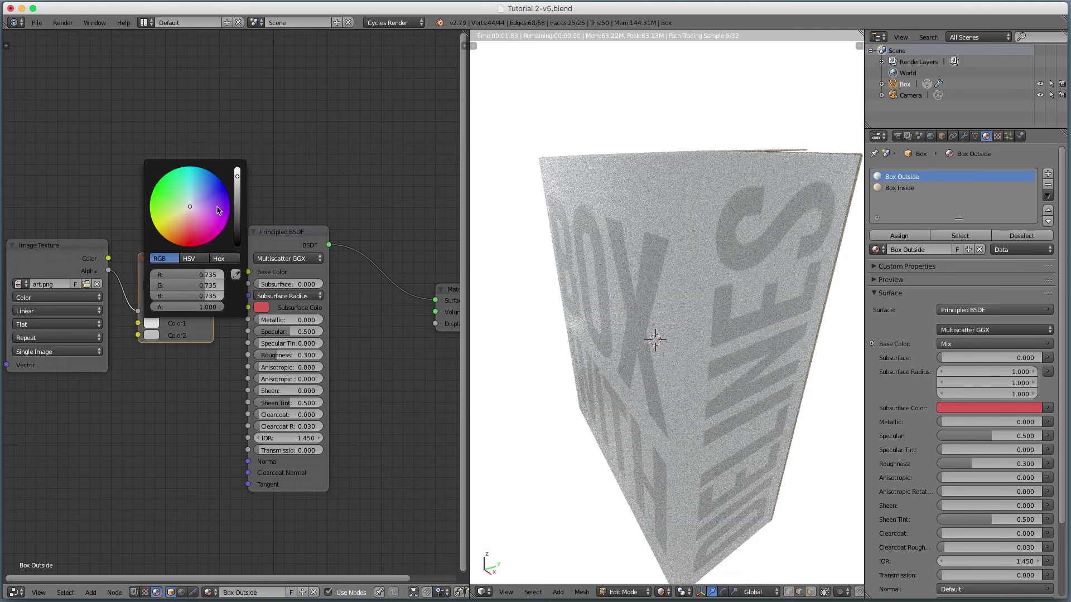
- Darken the Mix node's Color2 to a mid gray
click(155, 338)
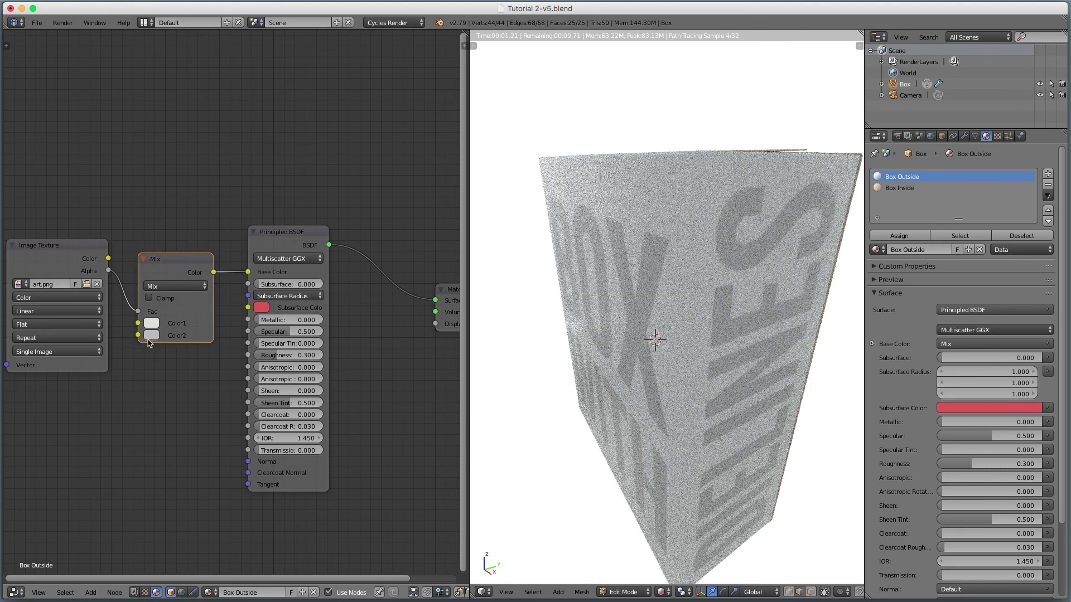
click(154, 337)
click(239, 221)
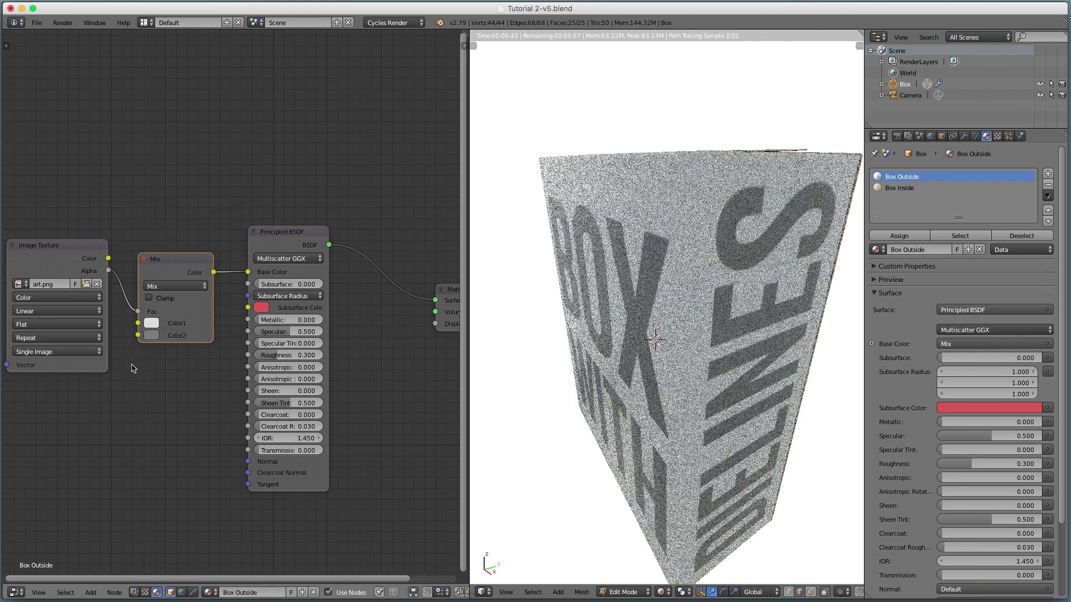
- Link the Image Texture's Color output to the Mix node's Color2 input
drag(109, 258, 138, 336)
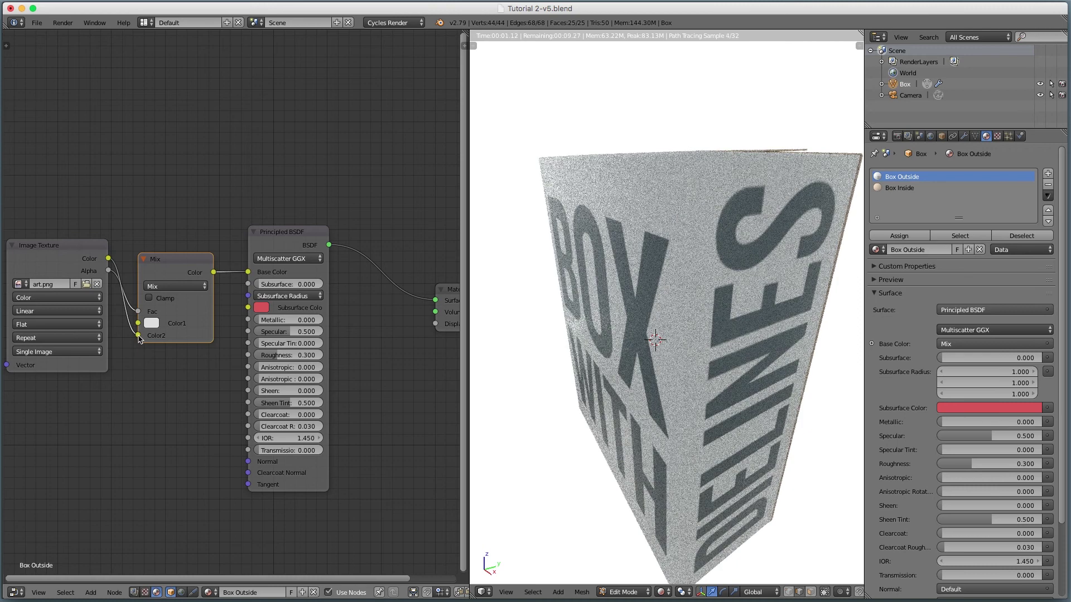
middle_drag(658, 335, 680, 352)
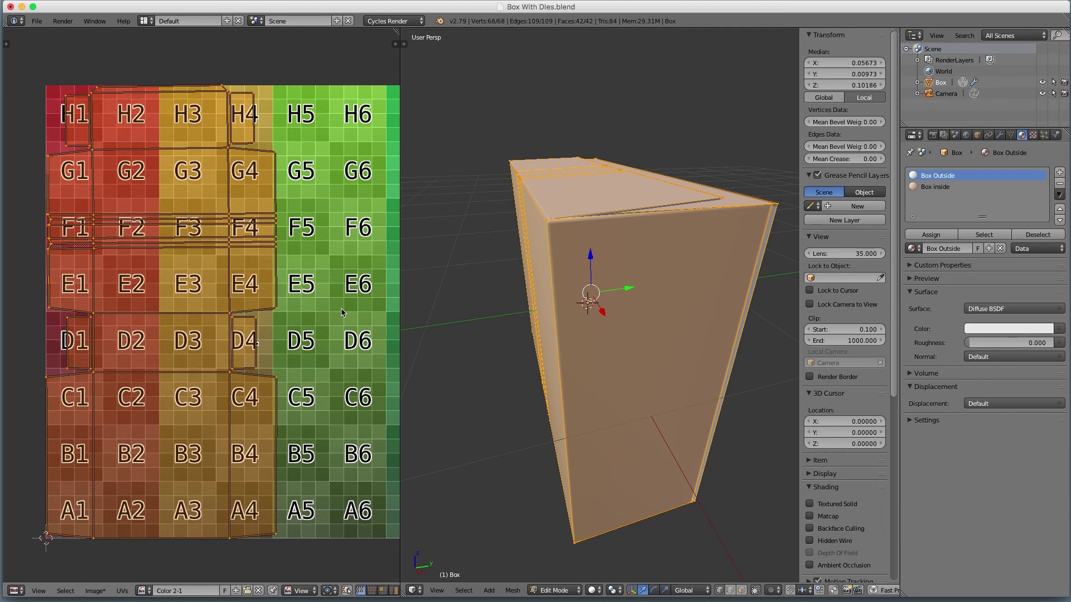
- Maximize the UV editor, rotate the box's UV layout 90° clockwise and move it onto the color grid
key(ctrl+Up)
key(ctrl+z)
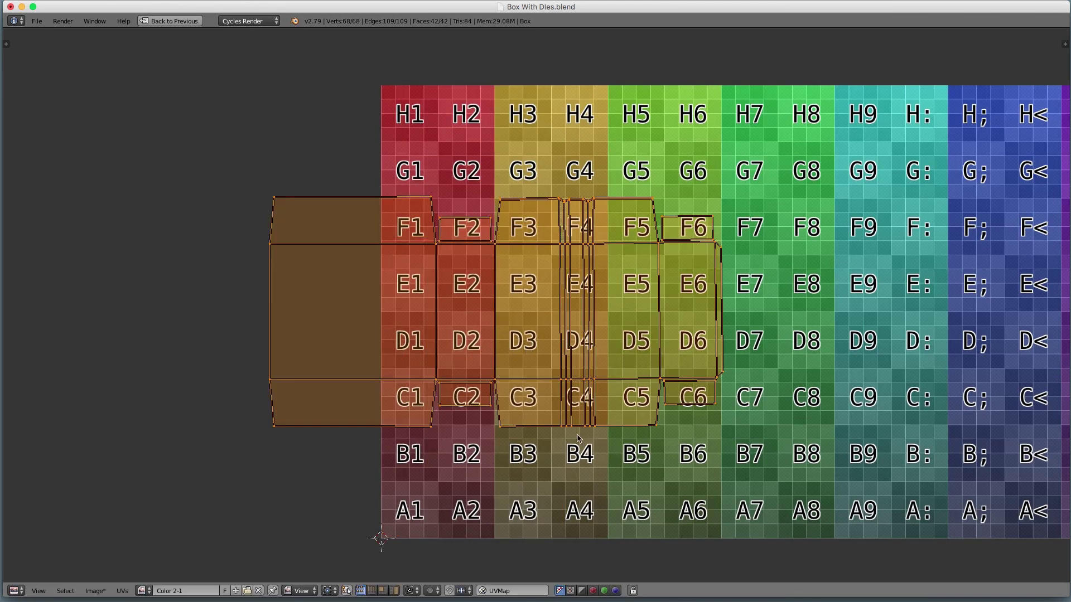
click(770, 468)
middle_drag(746, 468, 530, 459)
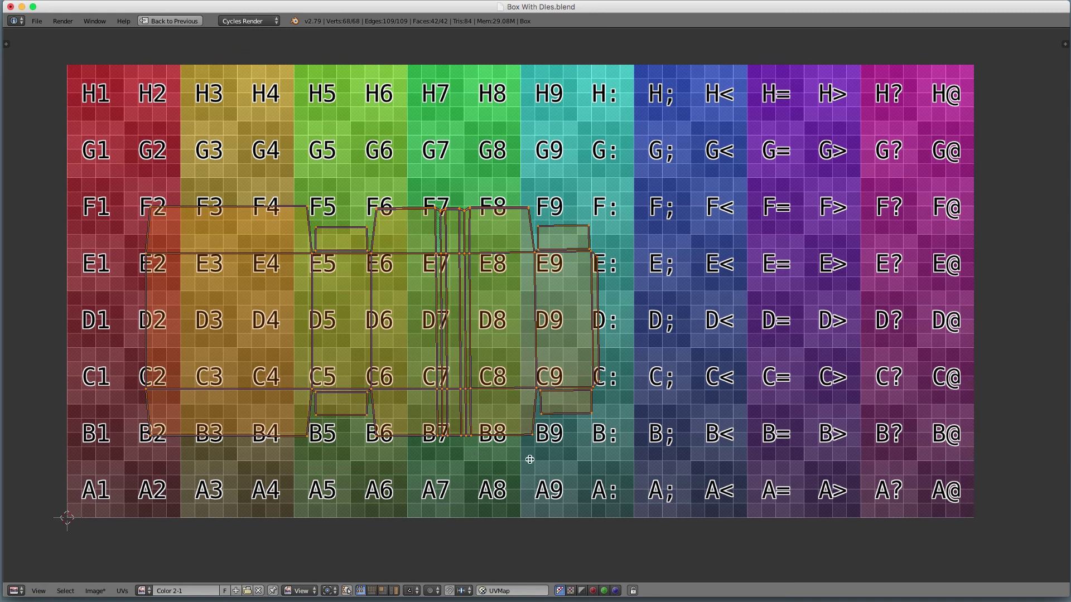
- Scale up and center the whole UV layout so it covers most of the color grid
key(s)
click(823, 541)
key(g)
key(s)
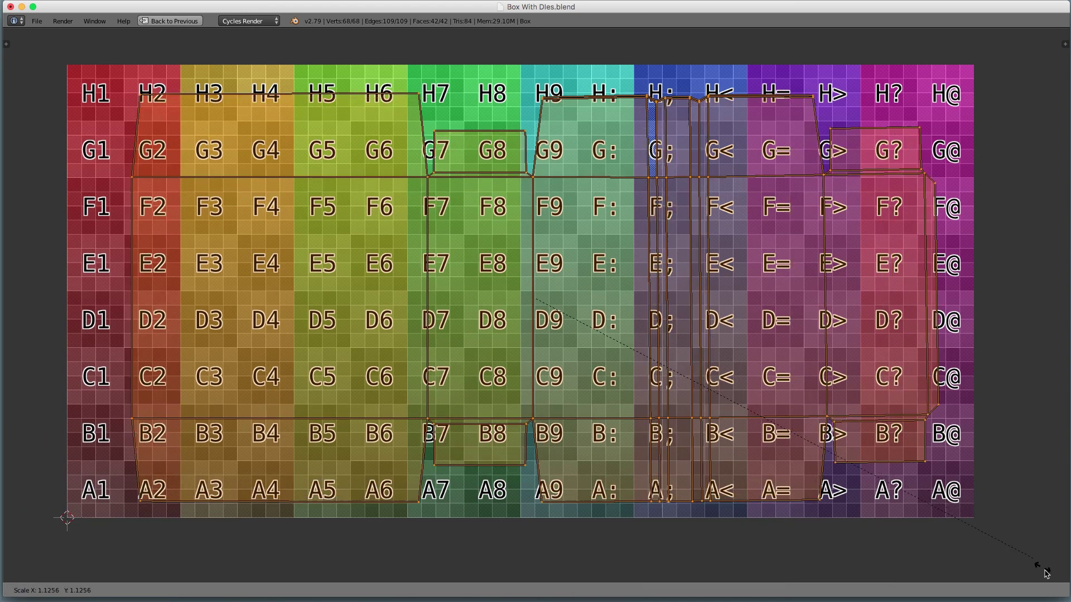
click(996, 85)
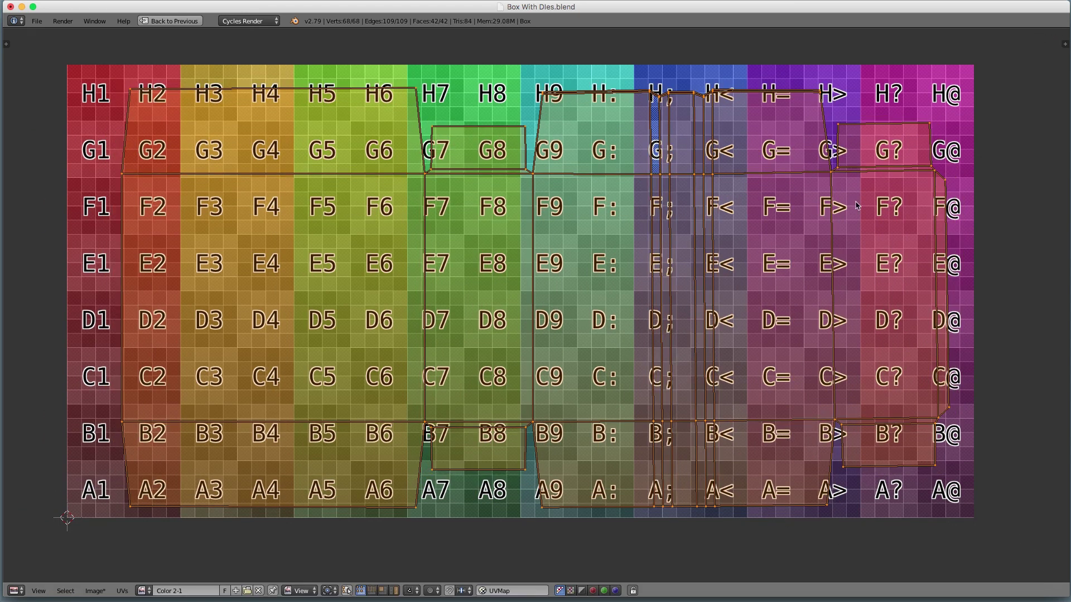
- Shift the UV layout left and enlarge it further to nearly fill the grid's height, then deselect it
key(g)
click(754, 303)
key(s)
click(994, 552)
key(g)
click(1006, 537)
key(a)
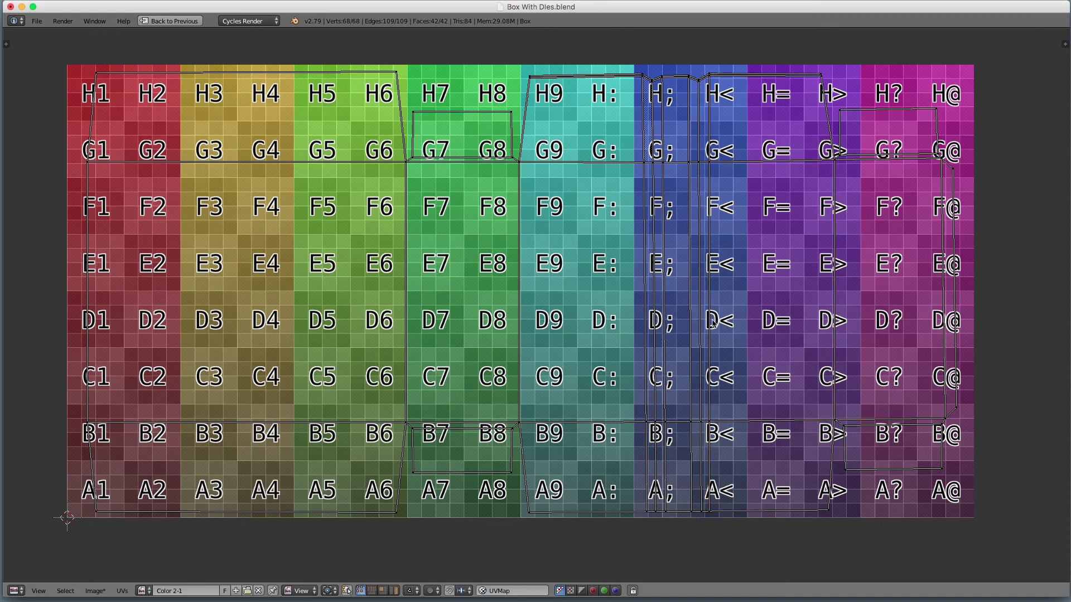
- Reselect the whole UV layout, enlarge it slightly, shift it to the grid's right edge, and restore the full editor layout
drag(698, 328, 692, 332)
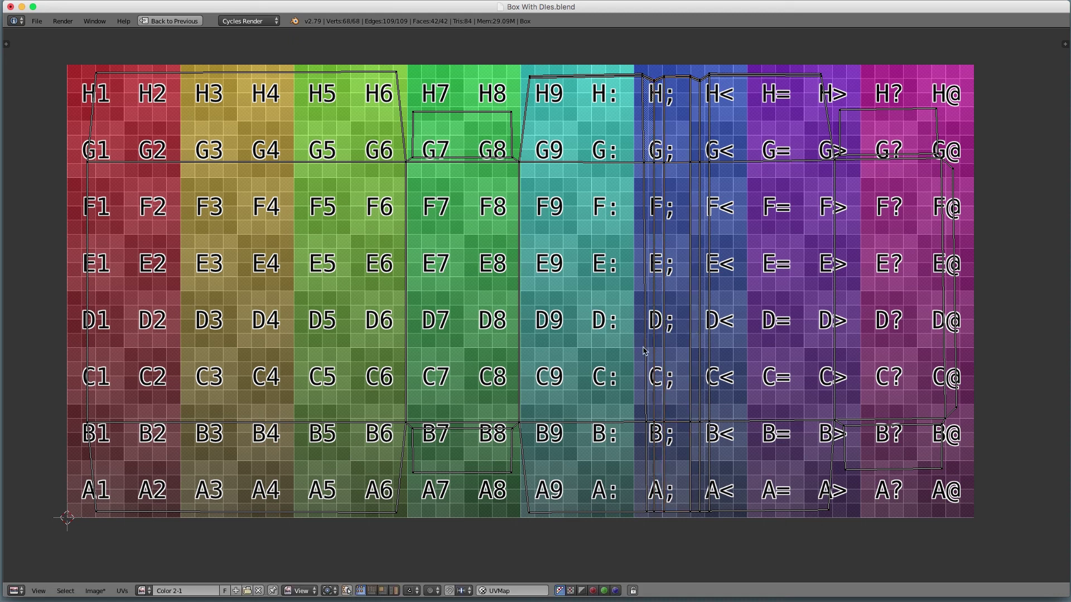
key(a)
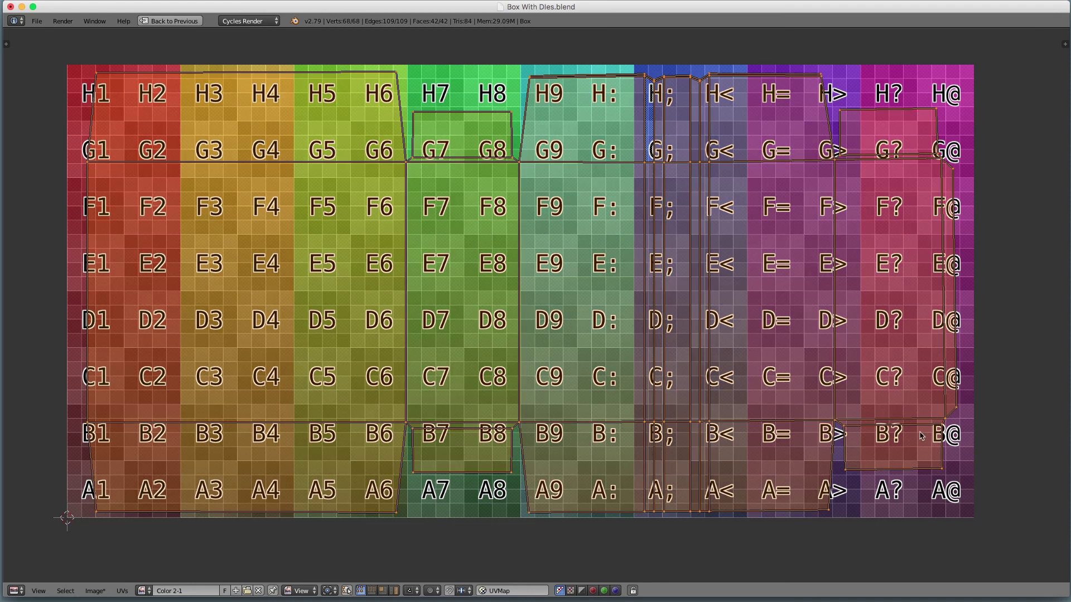
key(s)
click(924, 446)
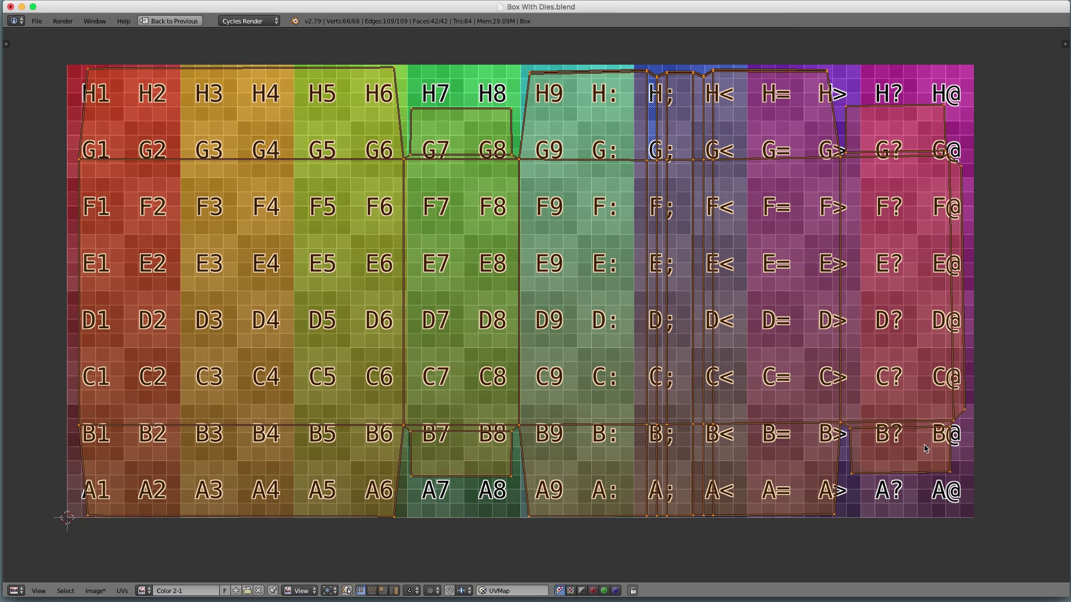
key(g)
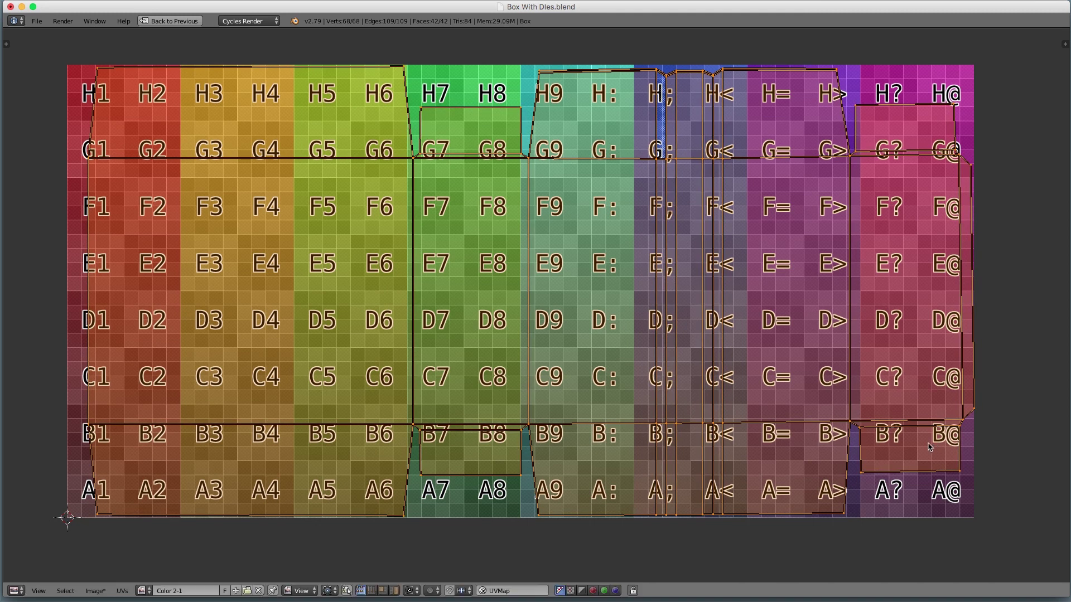
key(ctrl+Up)
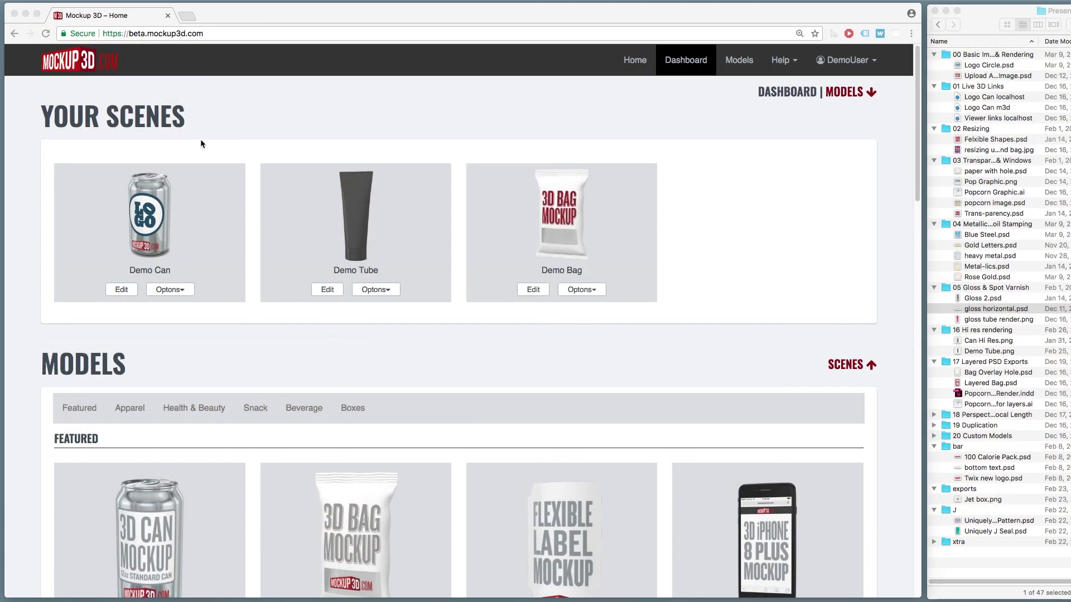
- Switch to the Mockup 3D site and create a new scene named "Demo Box" from the Snack Box model
scroll(366, 162, down, 1)
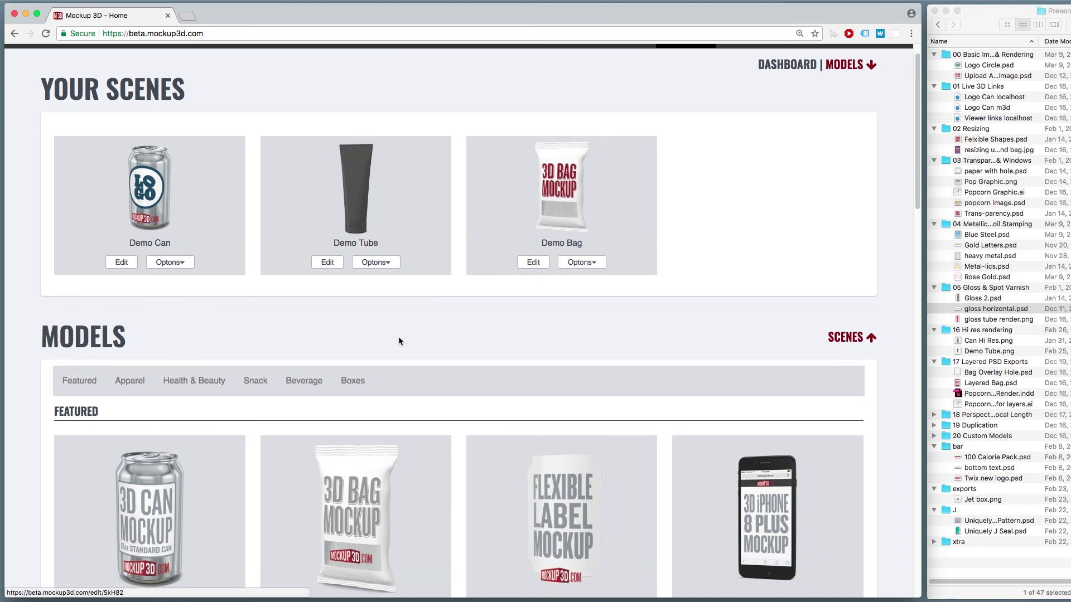
click(360, 382)
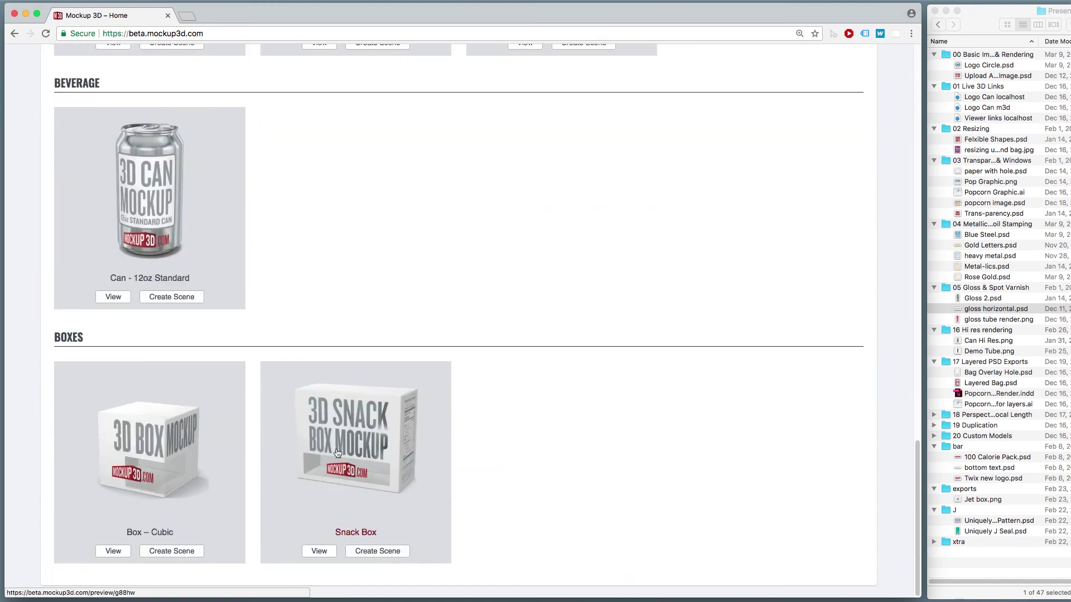
click(384, 554)
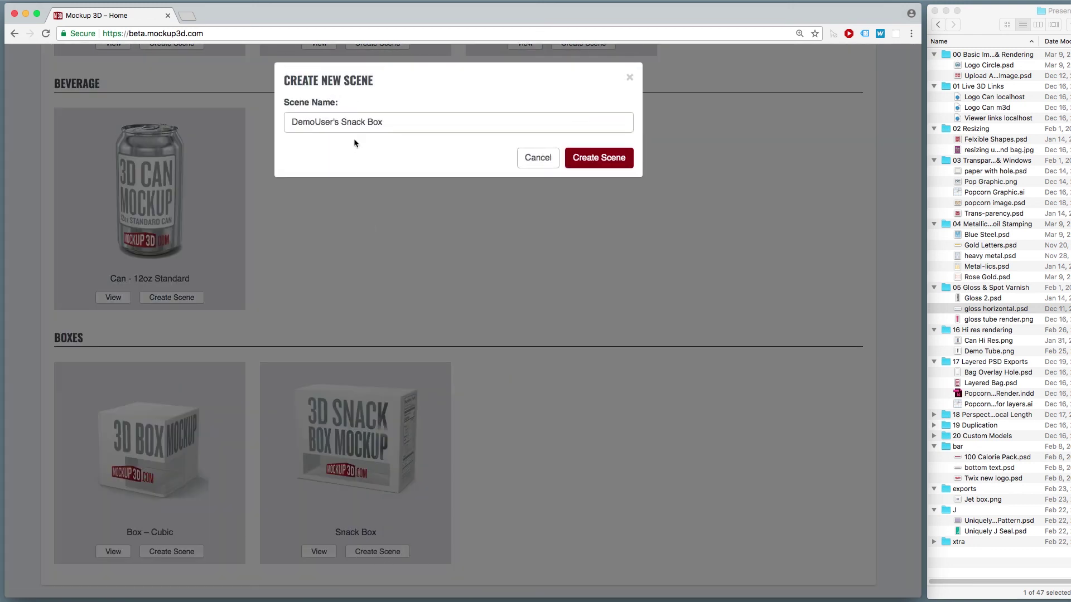
text(Demo Bo)
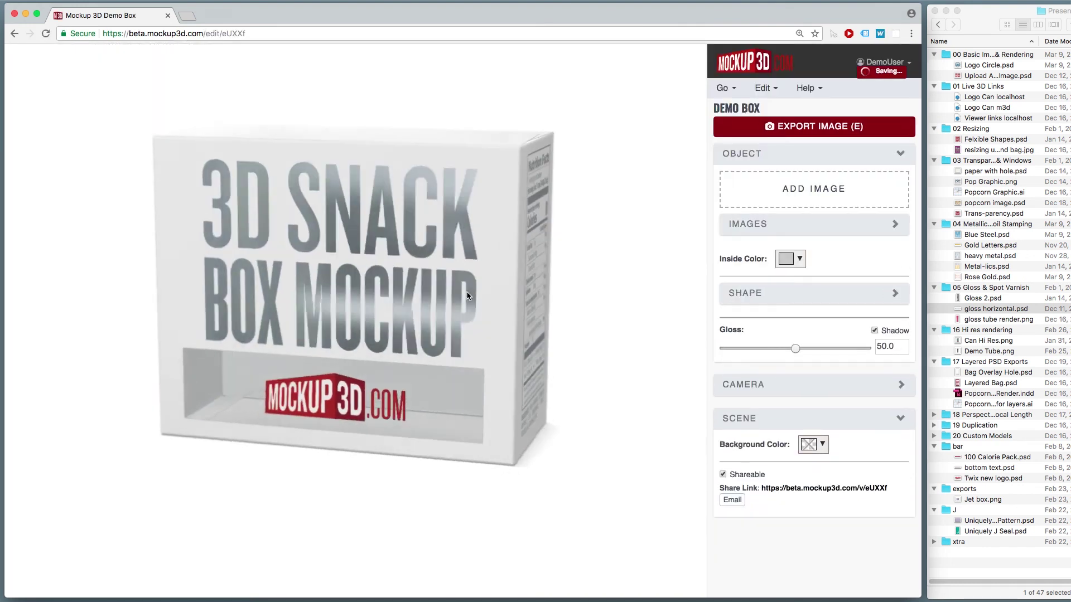
- Lower the snack box's gloss to 20.5 and check the finish from above and from the front
drag(405, 306, 426, 444)
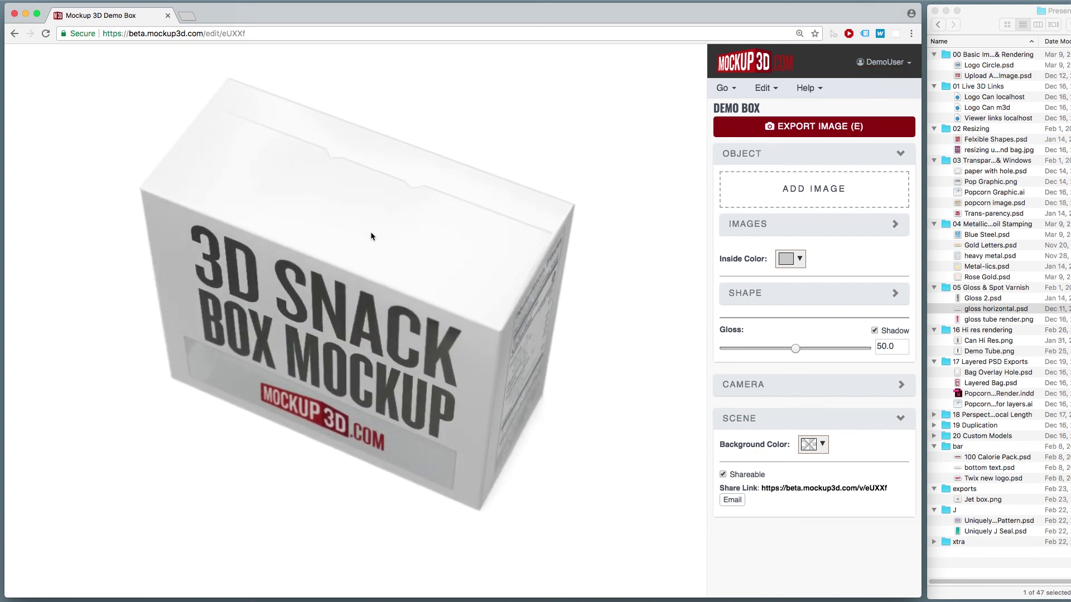
drag(356, 163, 416, 196)
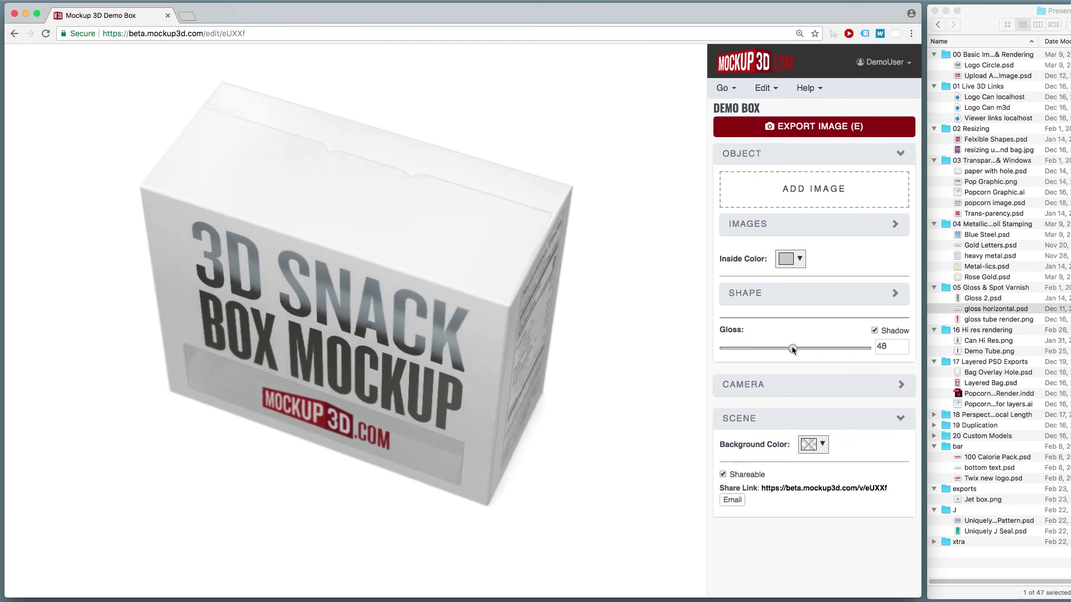
drag(792, 349, 768, 350)
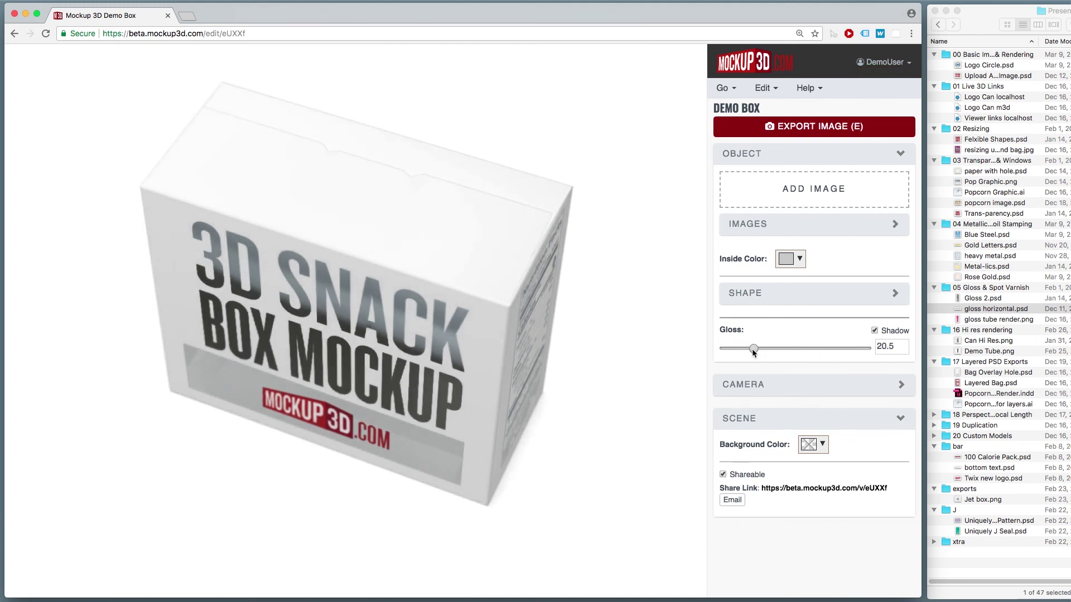
drag(542, 352, 406, 260)
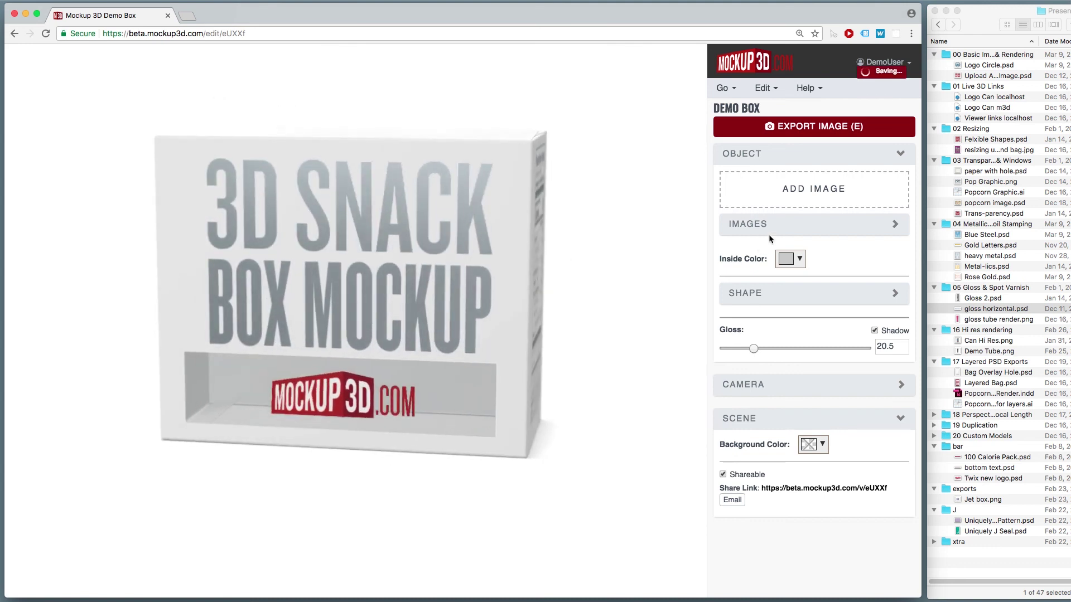
drag(544, 270, 545, 323)
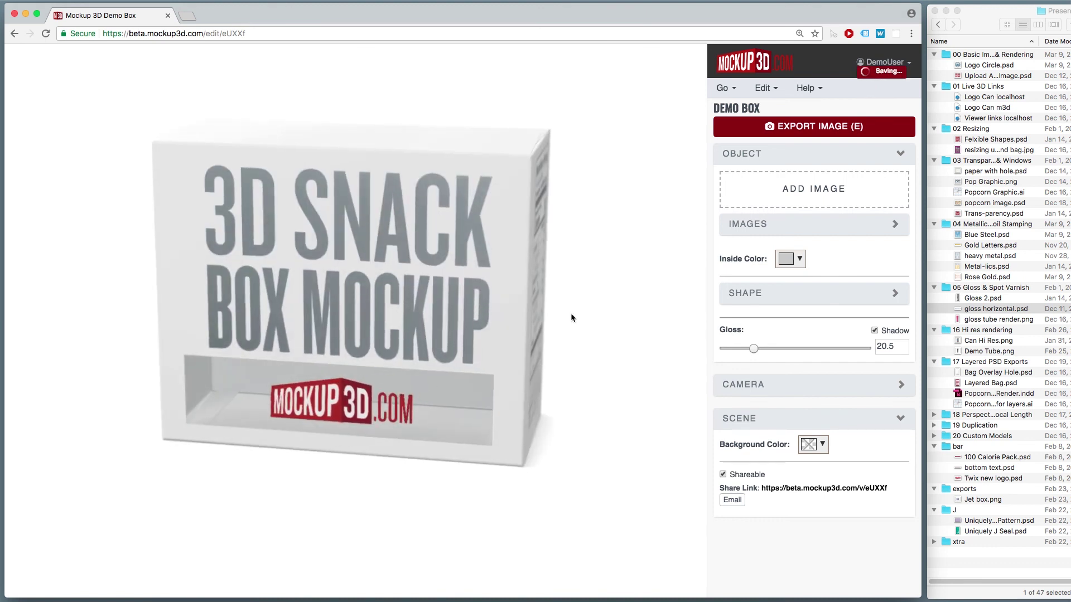
- Show the box's image layers and delete the large Snack Box Mockup graphic from the front panel
click(773, 230)
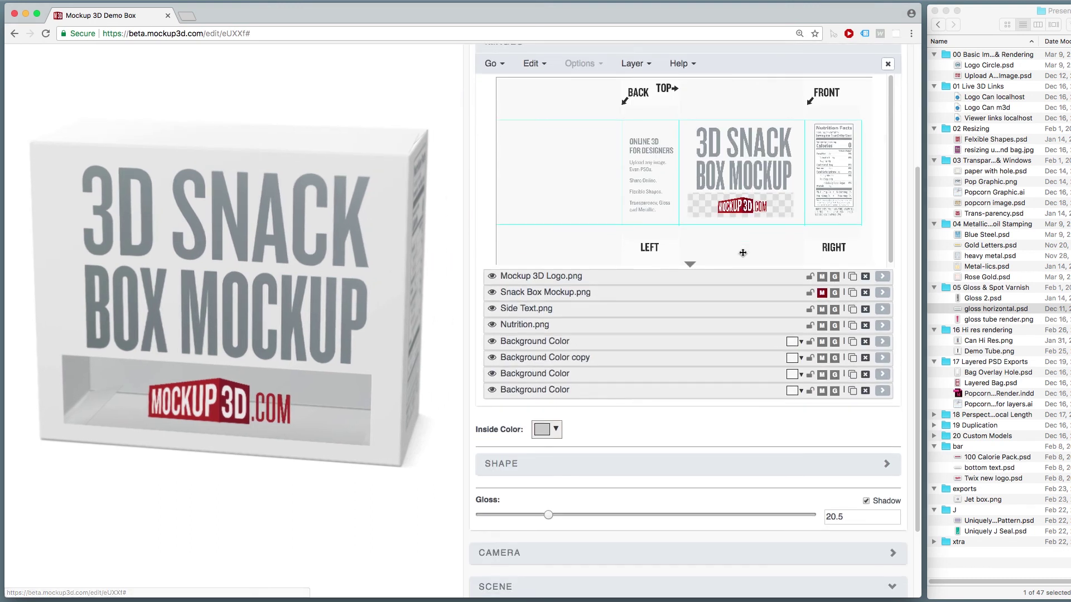
click(744, 156)
key(Delete)
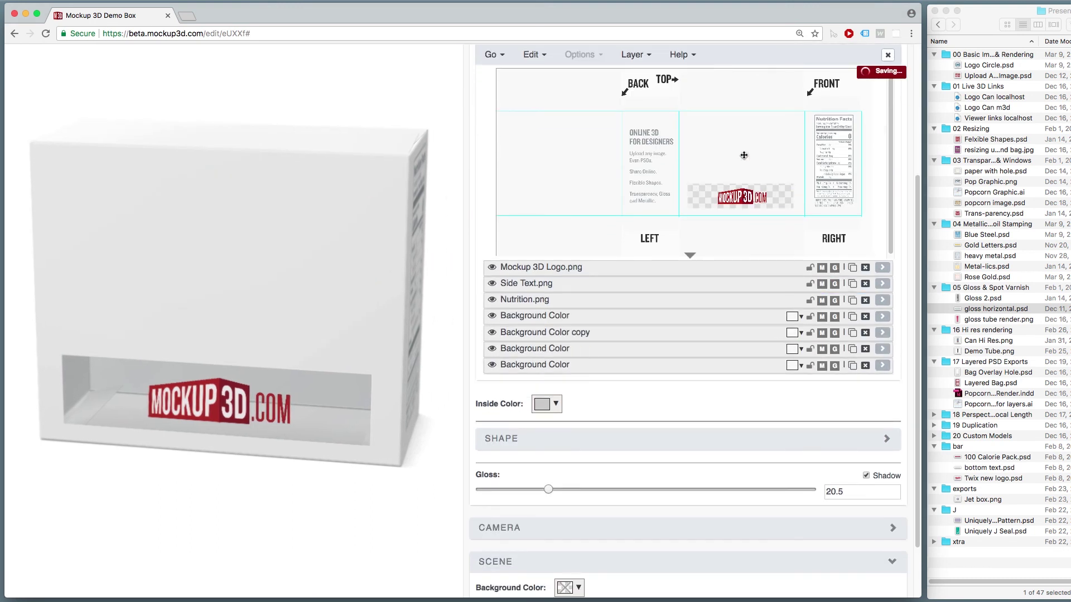
- Add Logo Circle.psd to the artwork layout and center it on the front panel above the Mockup 3D logo
drag(990, 66, 736, 135)
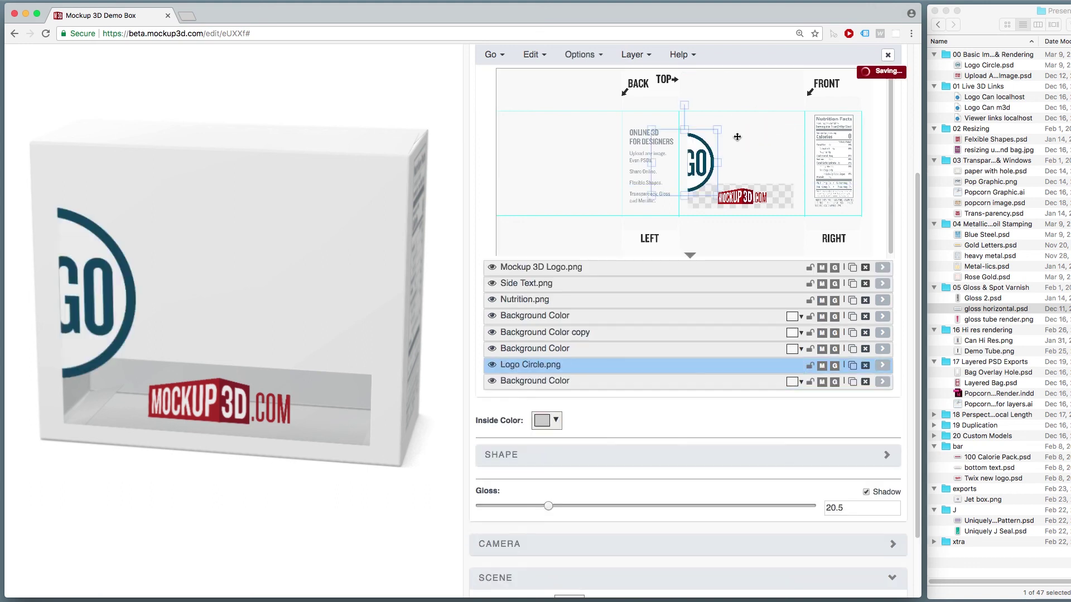
drag(703, 164, 754, 160)
click(791, 163)
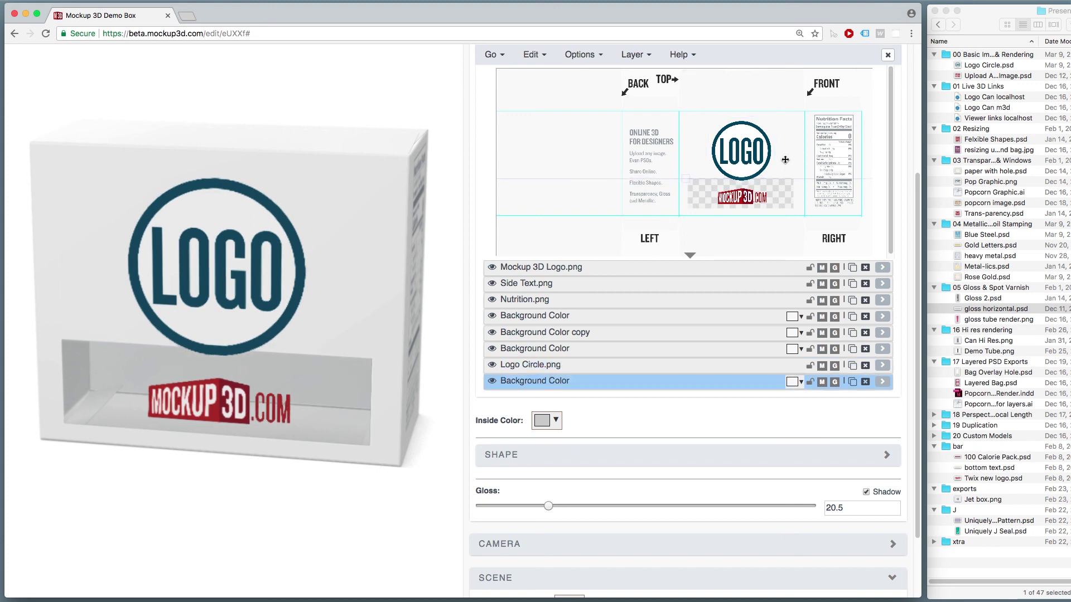
- Reselect the circle logo, enlarge it slightly on the front panel, and inspect the box from several angles
click(754, 160)
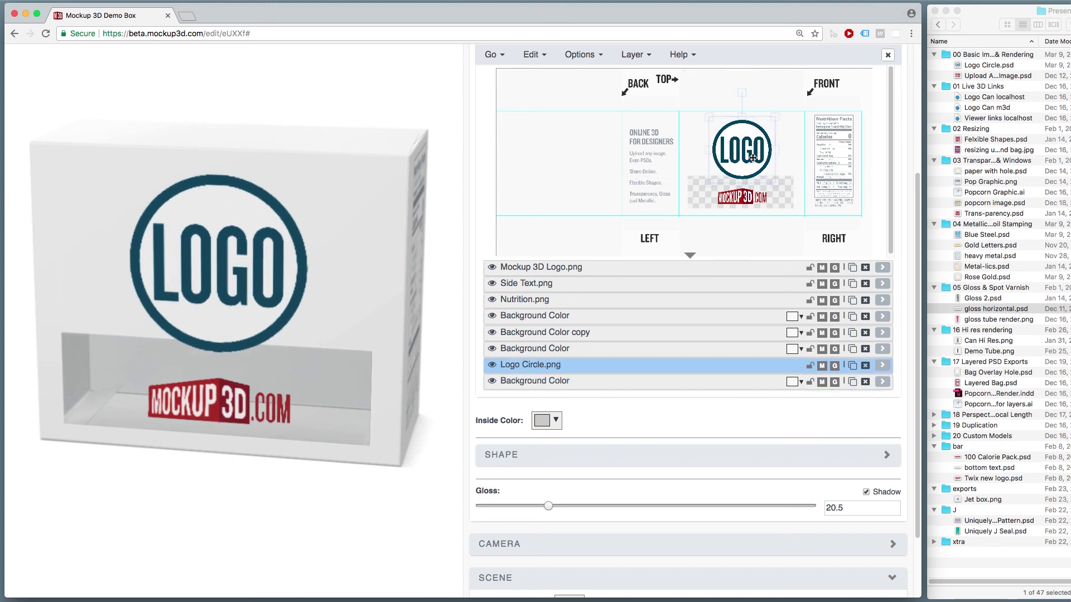
drag(779, 187, 782, 190)
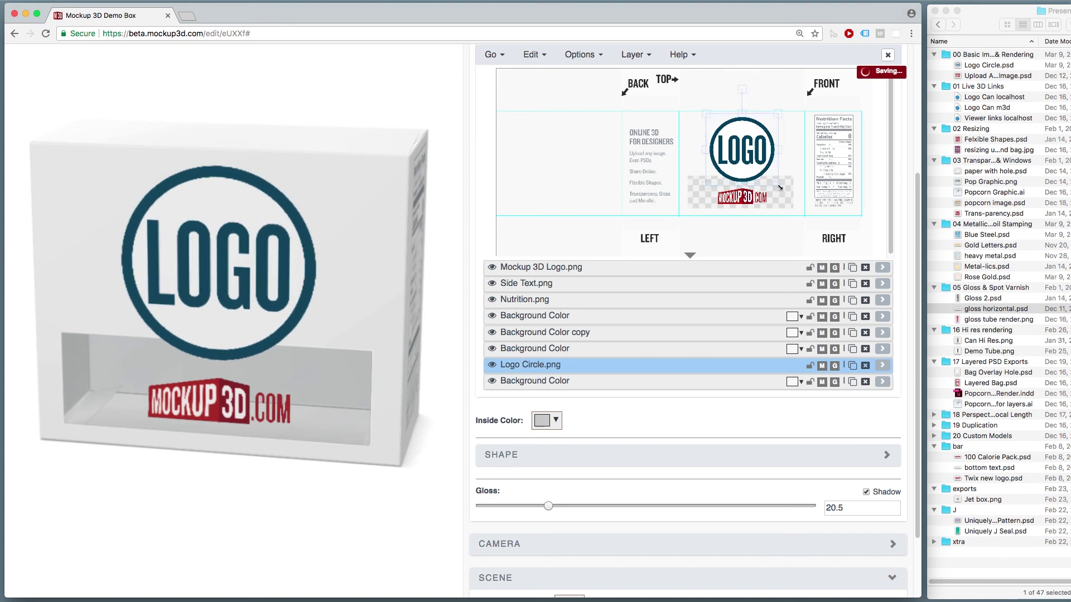
click(784, 150)
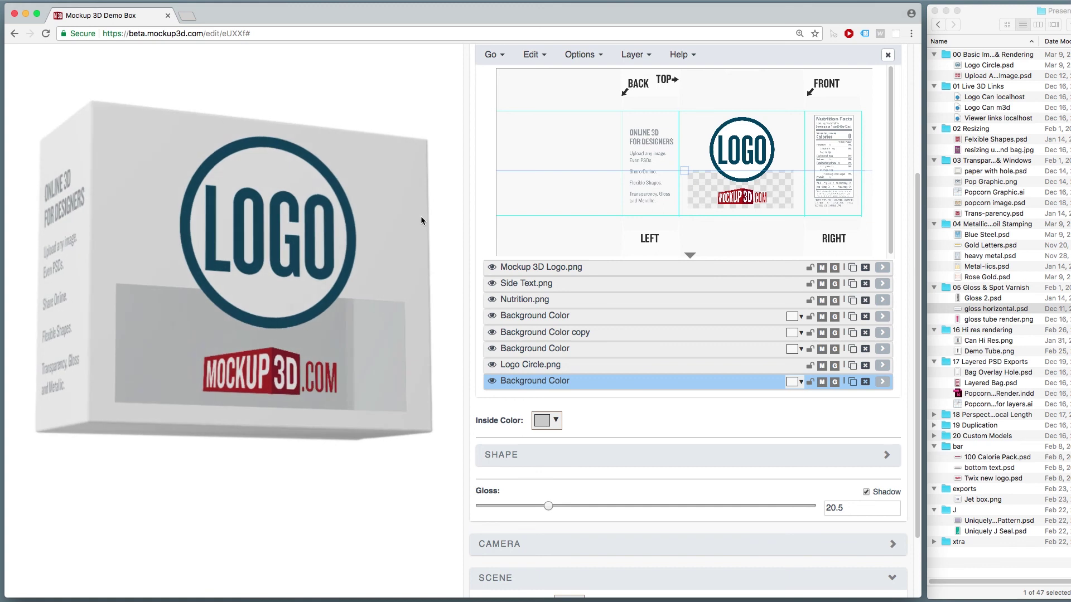
drag(393, 165, 248, 358)
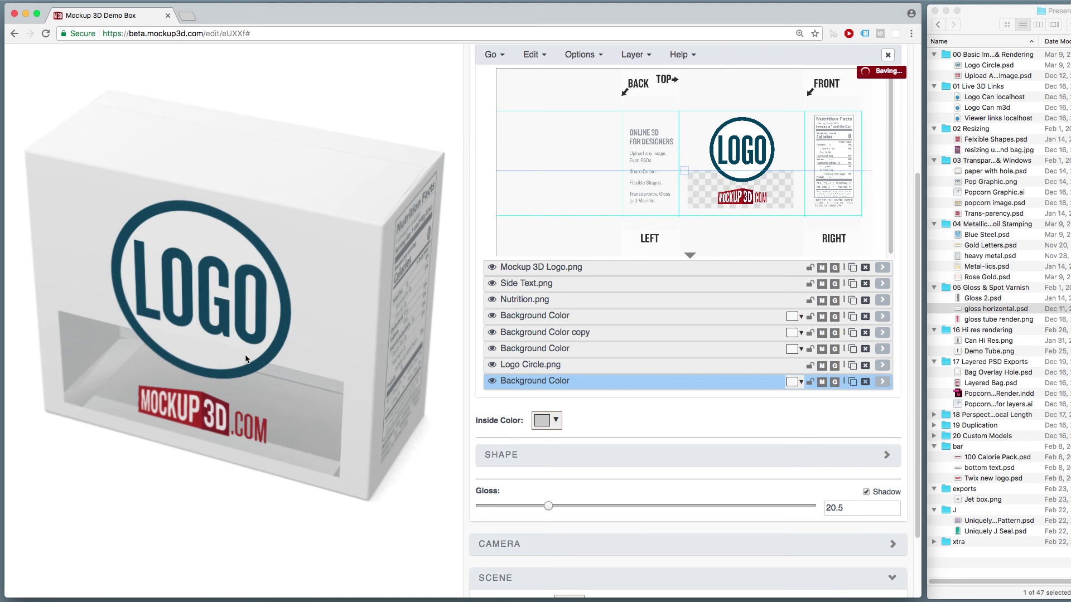
drag(243, 368, 275, 298)
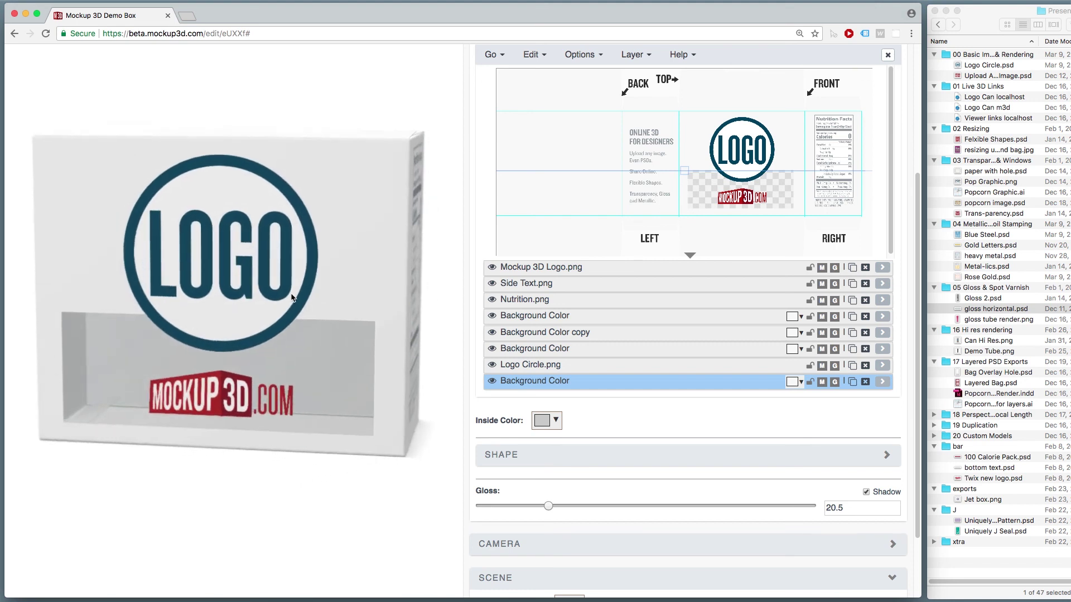